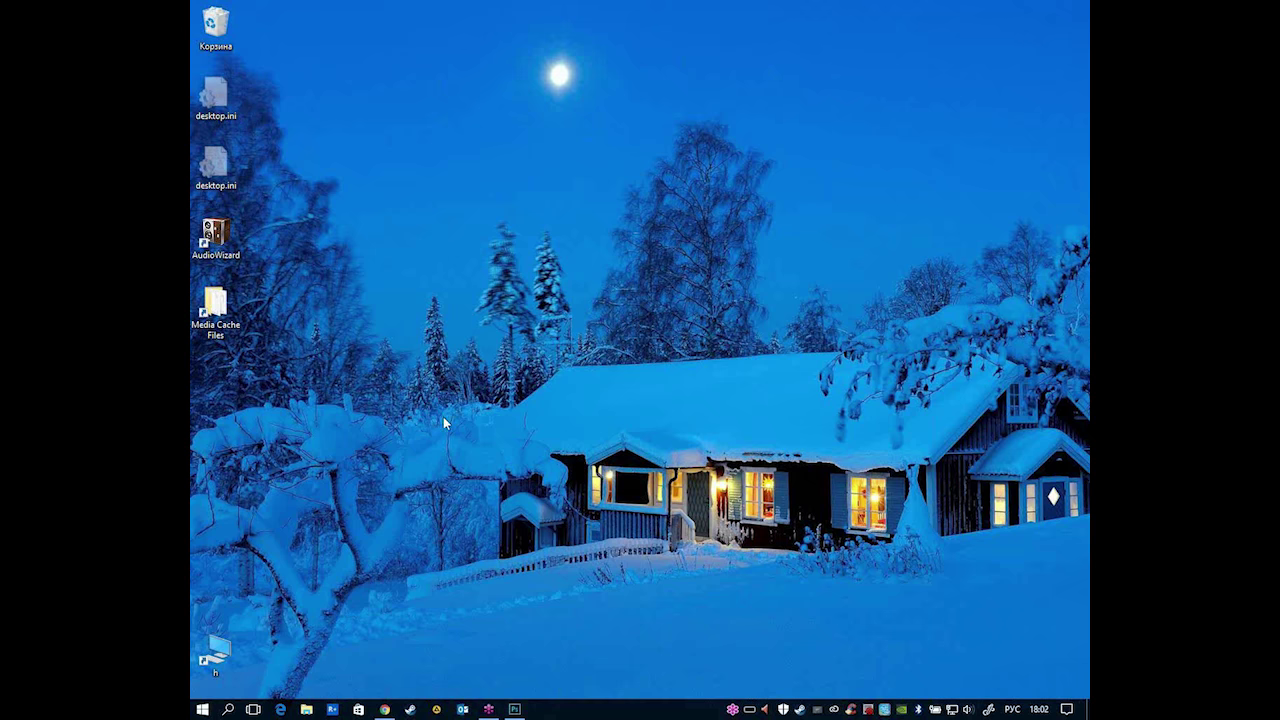
- Restore the Photoshop window showing the snowy night painting снег.jpg from the taskbar
{"action": "left_click", "coordinate": [514, 709]}
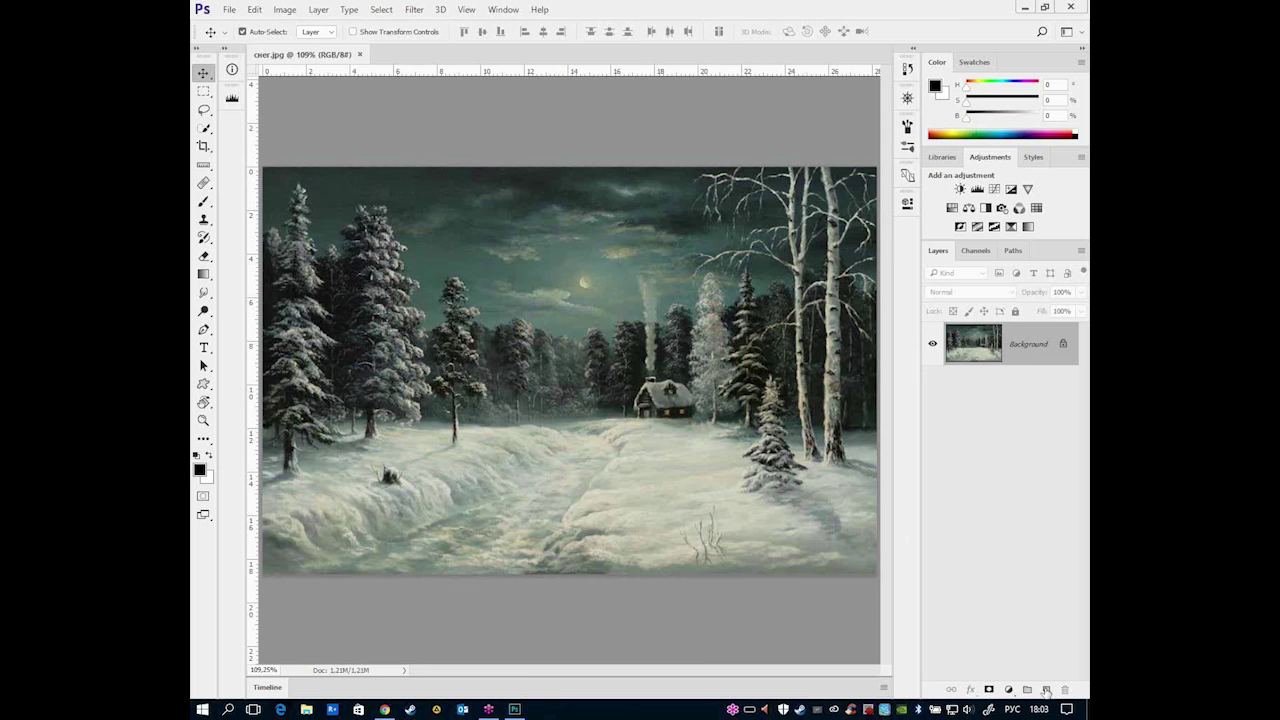
- Add a new empty layer named 'снег' above the painting
{"action": "left_click", "coordinate": [1046, 689]}
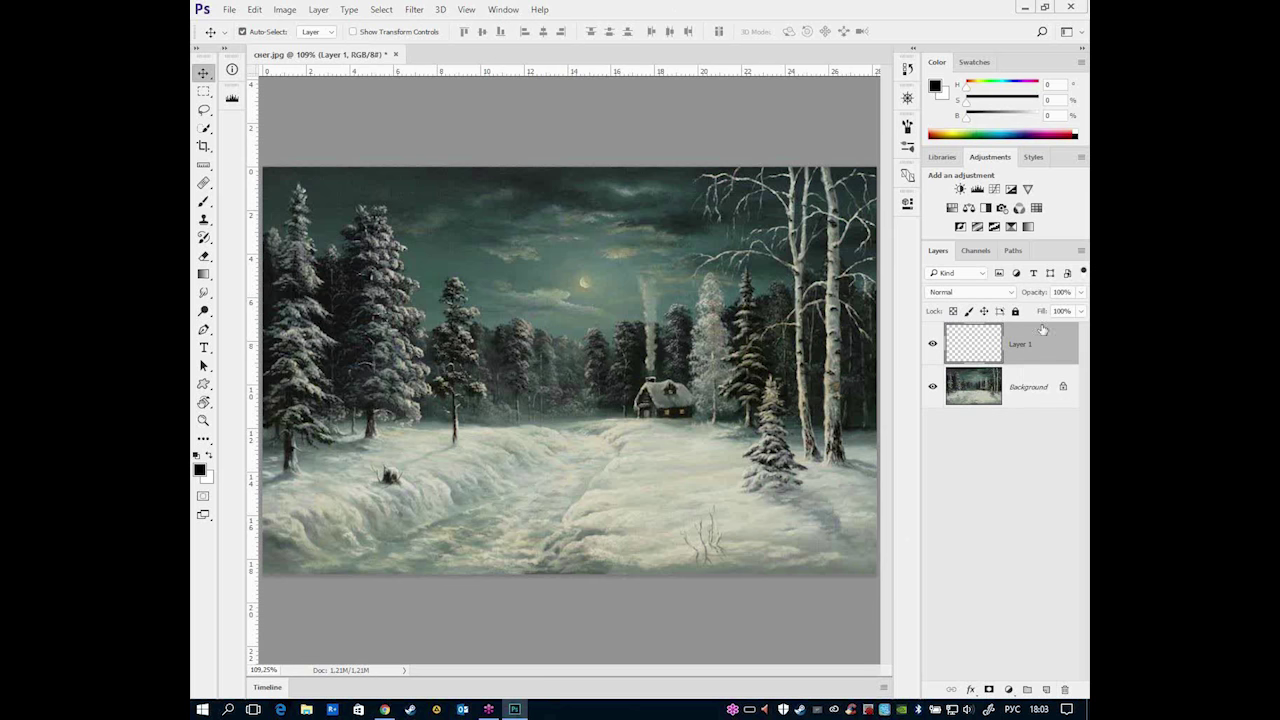
{"action": "double_click", "coordinate": [1018, 345]}
{"action": "type", "text": "снег"}
{"action": "key", "text": "Return"}
- Choose the small 17 px textured brush from the brush presets
{"action": "key", "text": "b"}
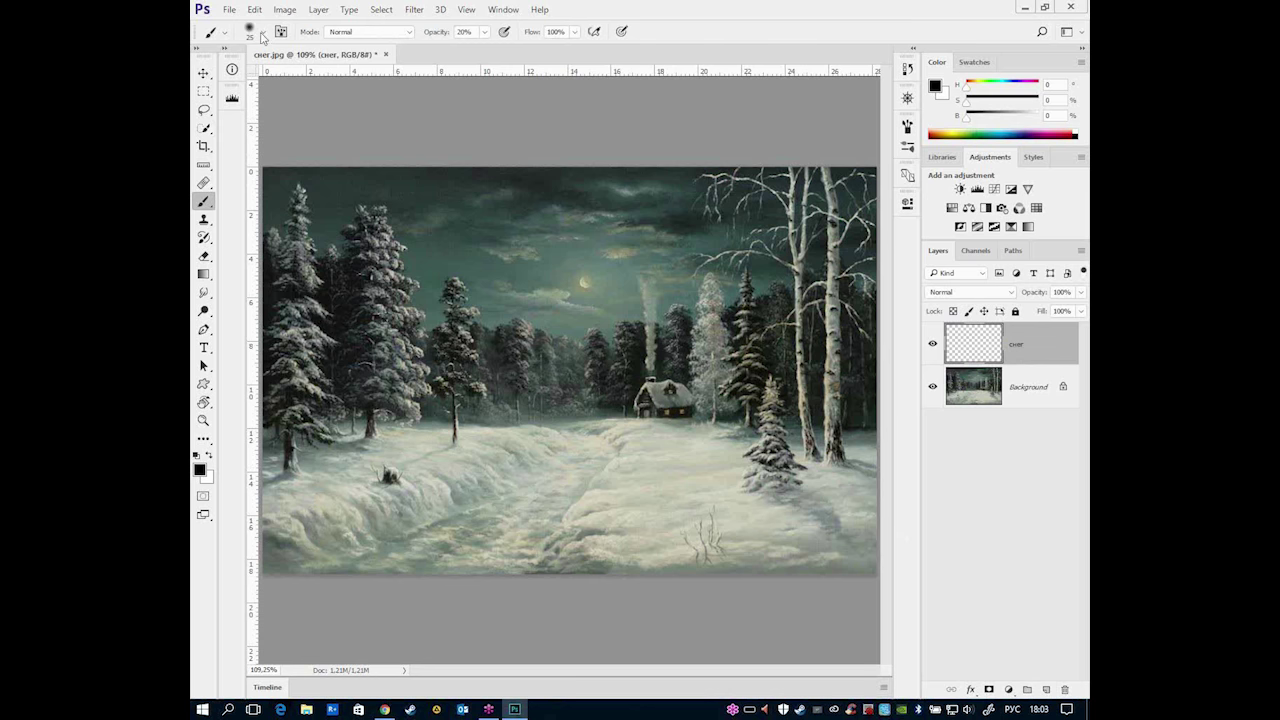
{"action": "left_click", "coordinate": [262, 32]}
{"action": "scroll", "coordinate": [334, 381], "scroll_direction": "down", "scroll_amount": 1}
{"action": "scroll", "coordinate": [334, 381], "scroll_direction": "down", "scroll_amount": 1}
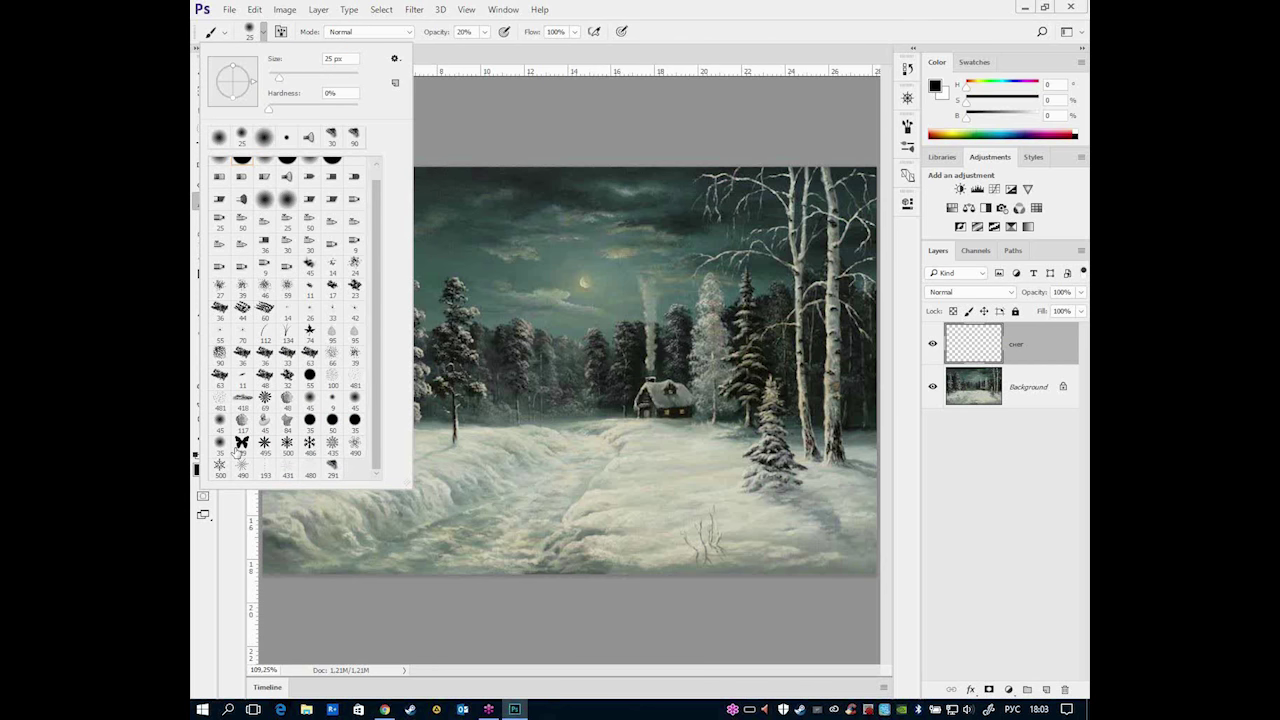
{"action": "mouse_move", "coordinate": [407, 487]}
{"action": "left_mouse_down"}
{"action": "mouse_move", "coordinate": [430, 524]}
{"action": "mouse_move", "coordinate": [421, 514]}
{"action": "left_mouse_up"}
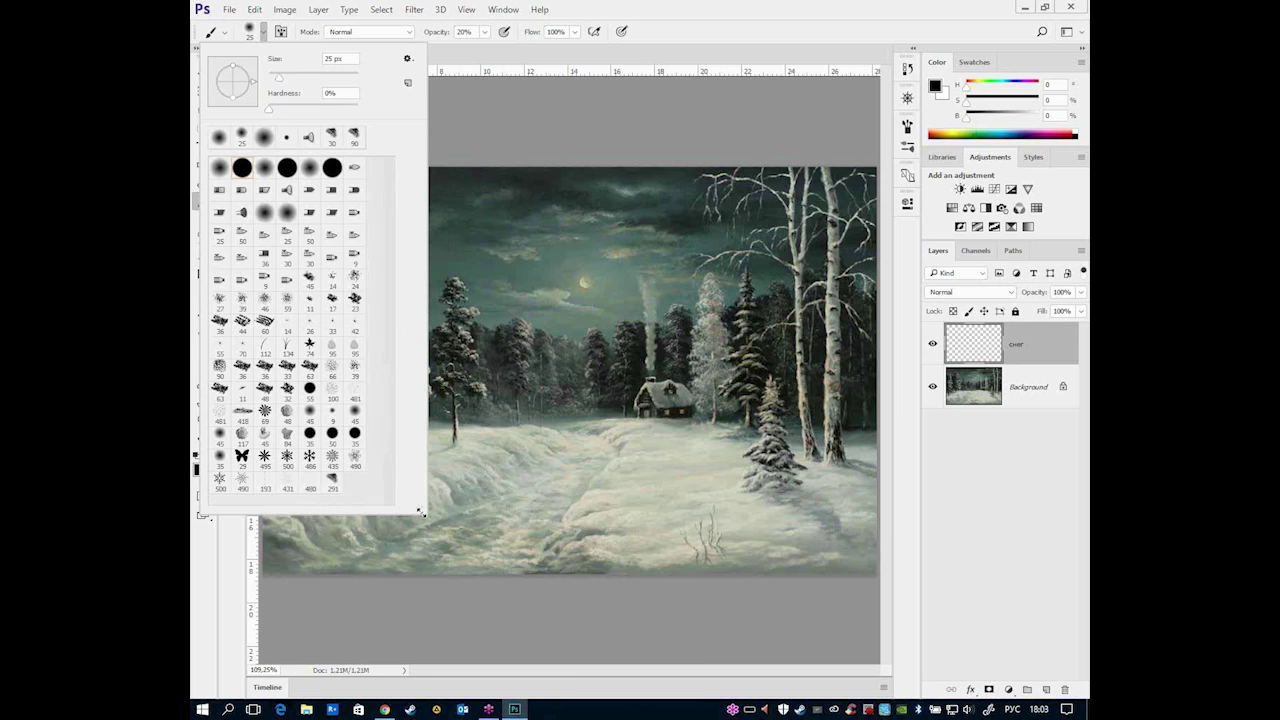
{"action": "left_click", "coordinate": [332, 456]}
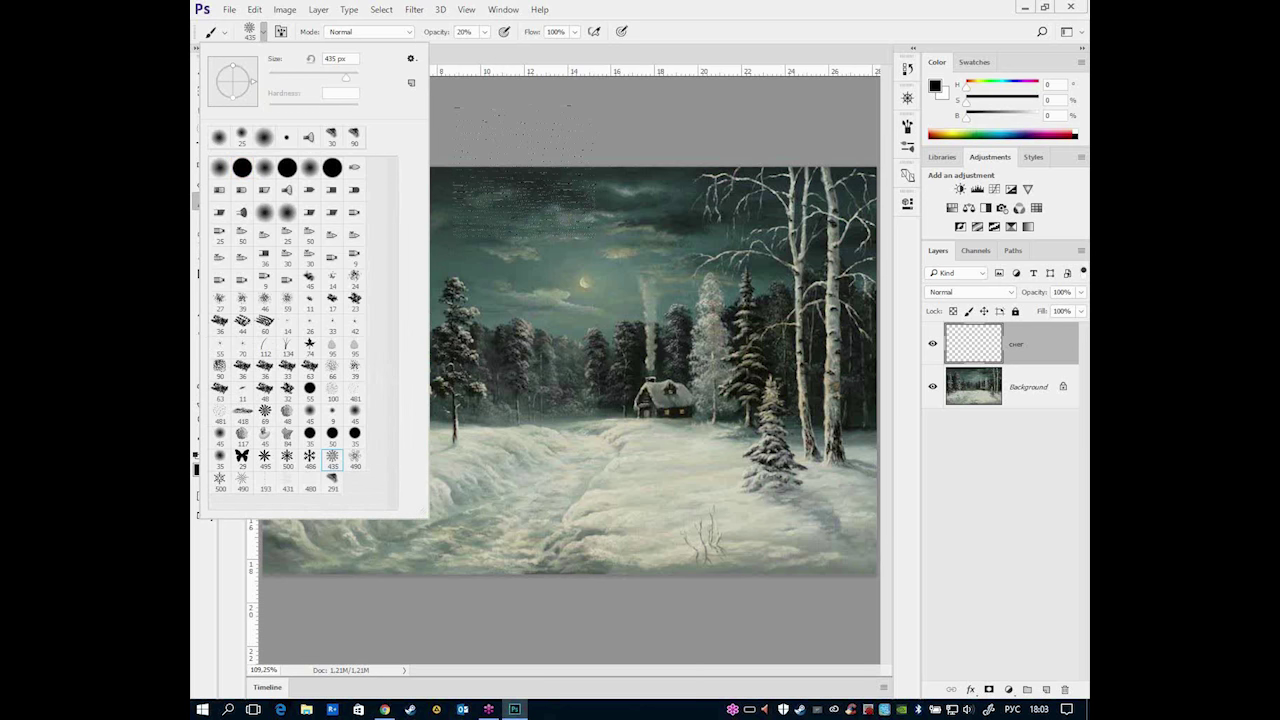
{"action": "left_click", "coordinate": [355, 456]}
{"action": "left_click", "coordinate": [332, 300]}
{"action": "left_click", "coordinate": [263, 36]}
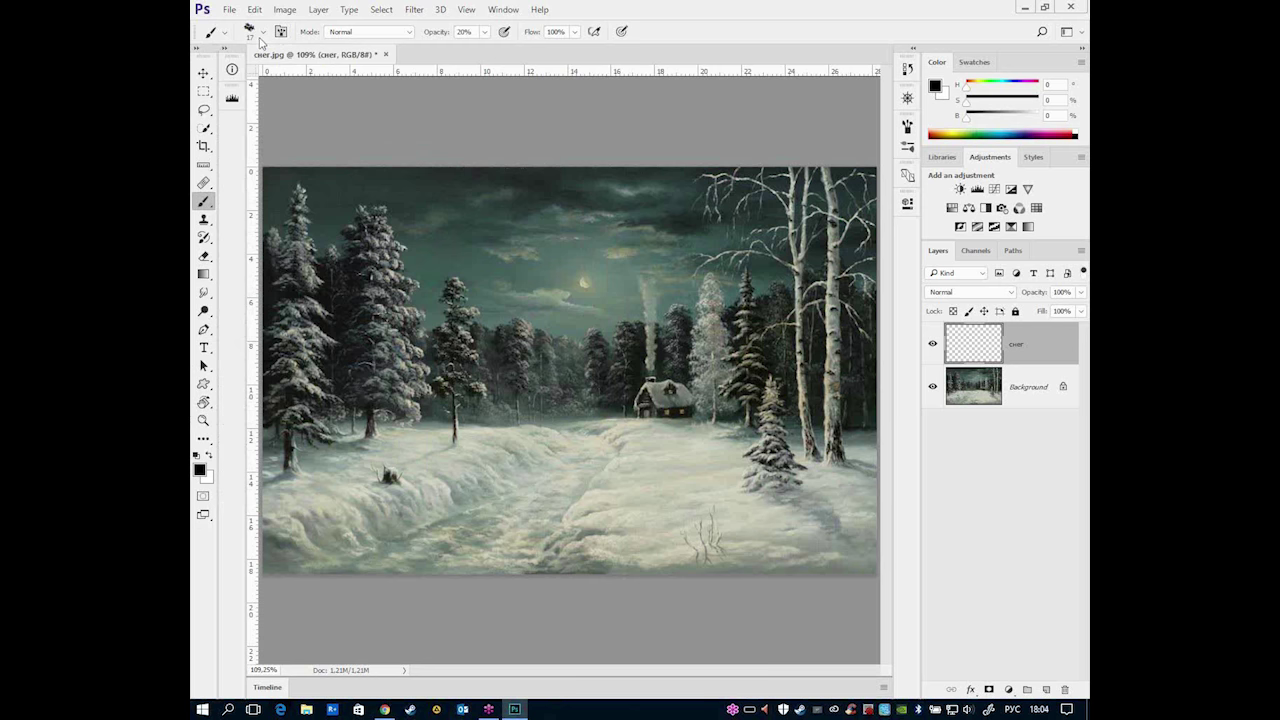
- Set brush opacity to 100% with Shape Dynamics angle jitter 100% and maximum Scattering
{"action": "left_click", "coordinate": [485, 32]}
{"action": "left_click_drag", "start_coordinate": [486, 50], "coordinate": [540, 50]}
{"action": "left_click", "coordinate": [282, 33]}
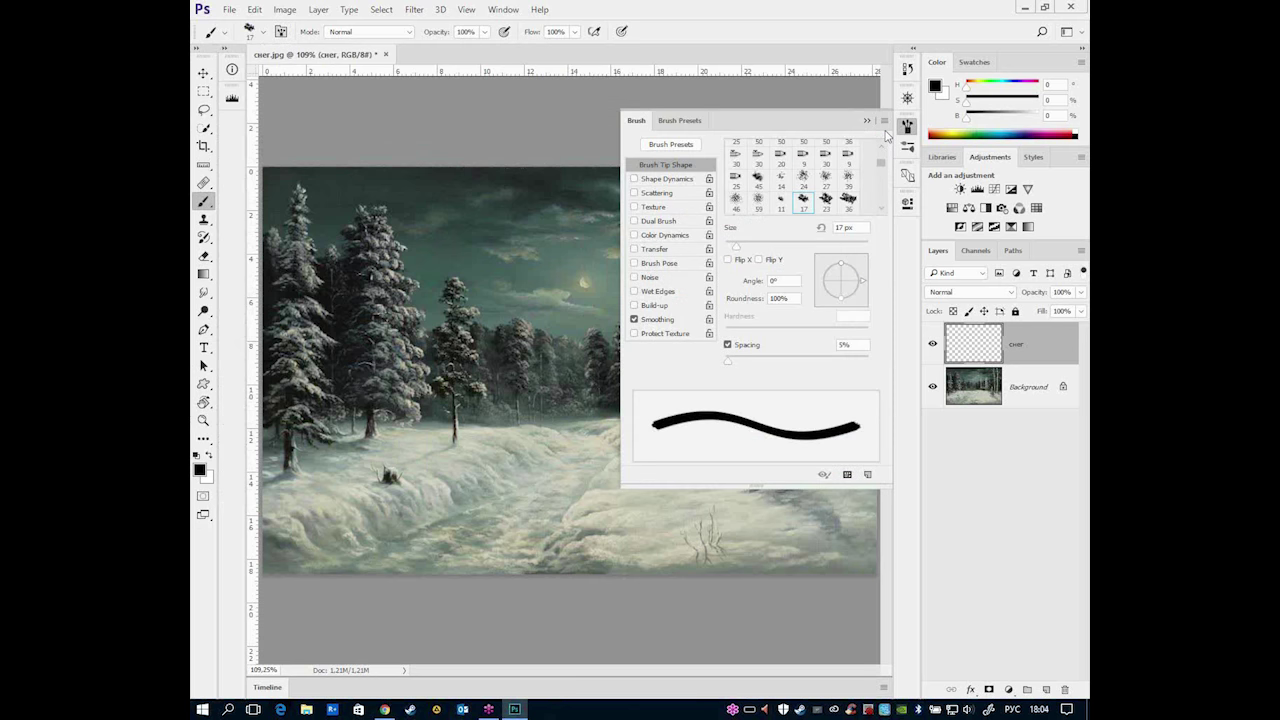
{"action": "left_click", "coordinate": [906, 127]}
{"action": "left_click", "coordinate": [668, 181]}
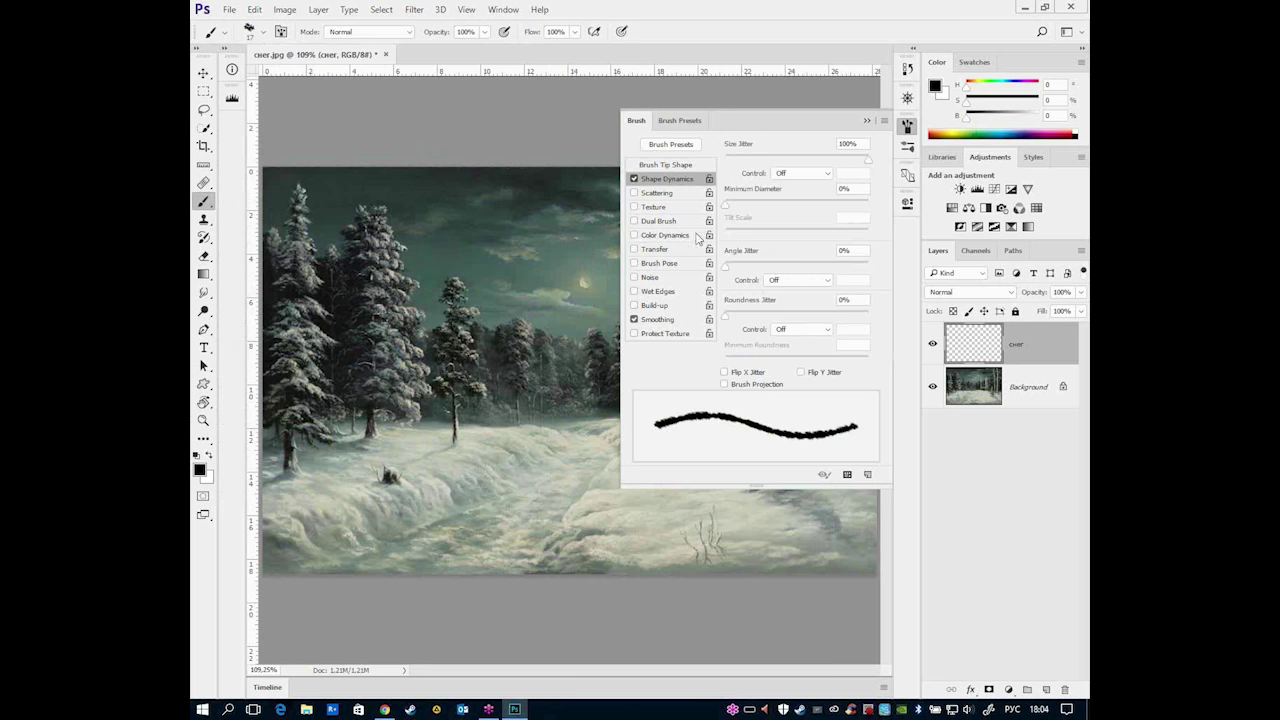
{"action": "left_click_drag", "start_coordinate": [724, 268], "coordinate": [983, 269]}
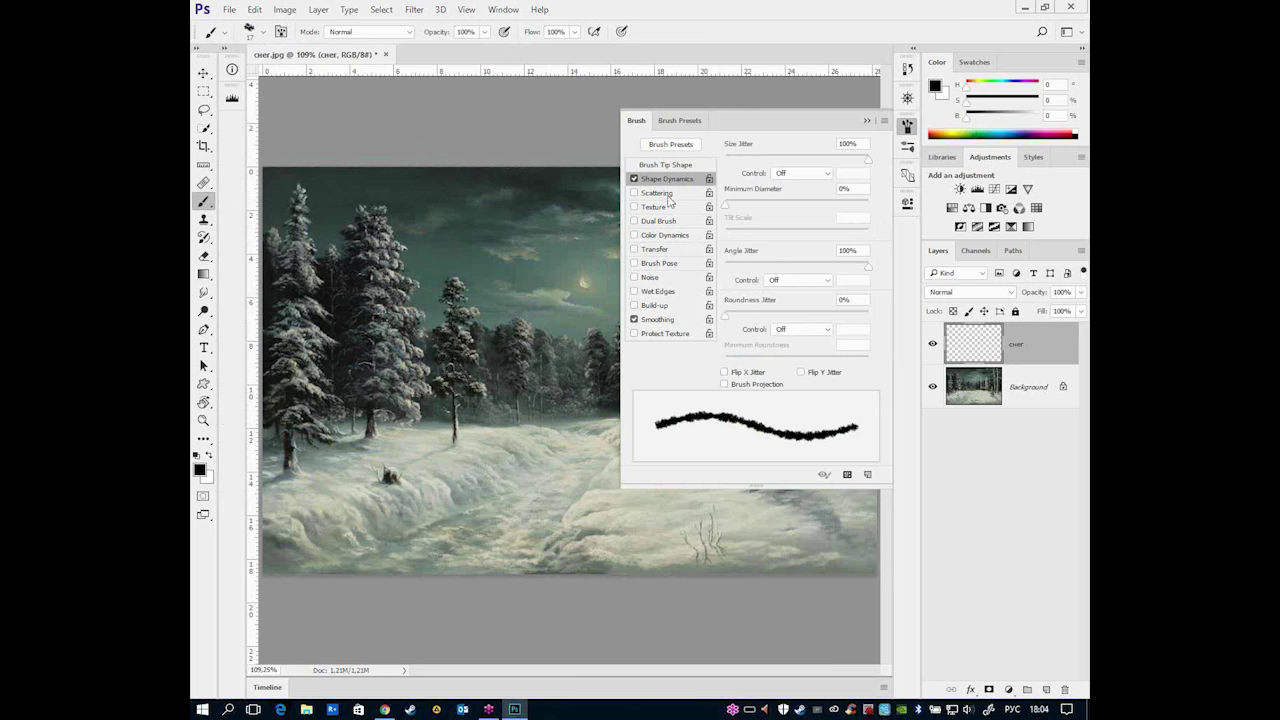
{"action": "left_click", "coordinate": [666, 195]}
{"action": "left_click_drag", "start_coordinate": [728, 160], "coordinate": [952, 166]}
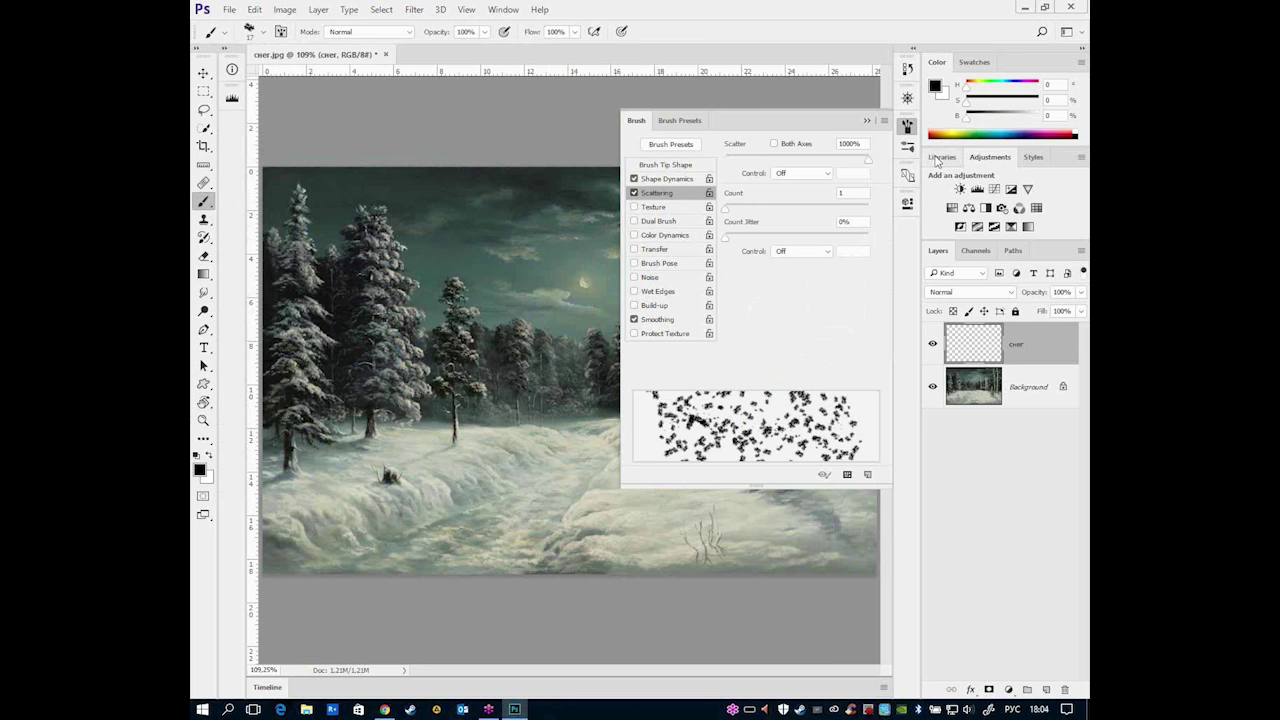
{"action": "left_click", "coordinate": [908, 127]}
- Make white the paint colour, test the snow brush, and increase its tip spacing
{"action": "key", "text": "x"}
{"action": "mouse_move", "coordinate": [460, 205]}
{"action": "left_mouse_down"}
{"action": "mouse_move", "coordinate": [560, 285]}
{"action": "mouse_move", "coordinate": [780, 300]}
{"action": "left_mouse_up"}
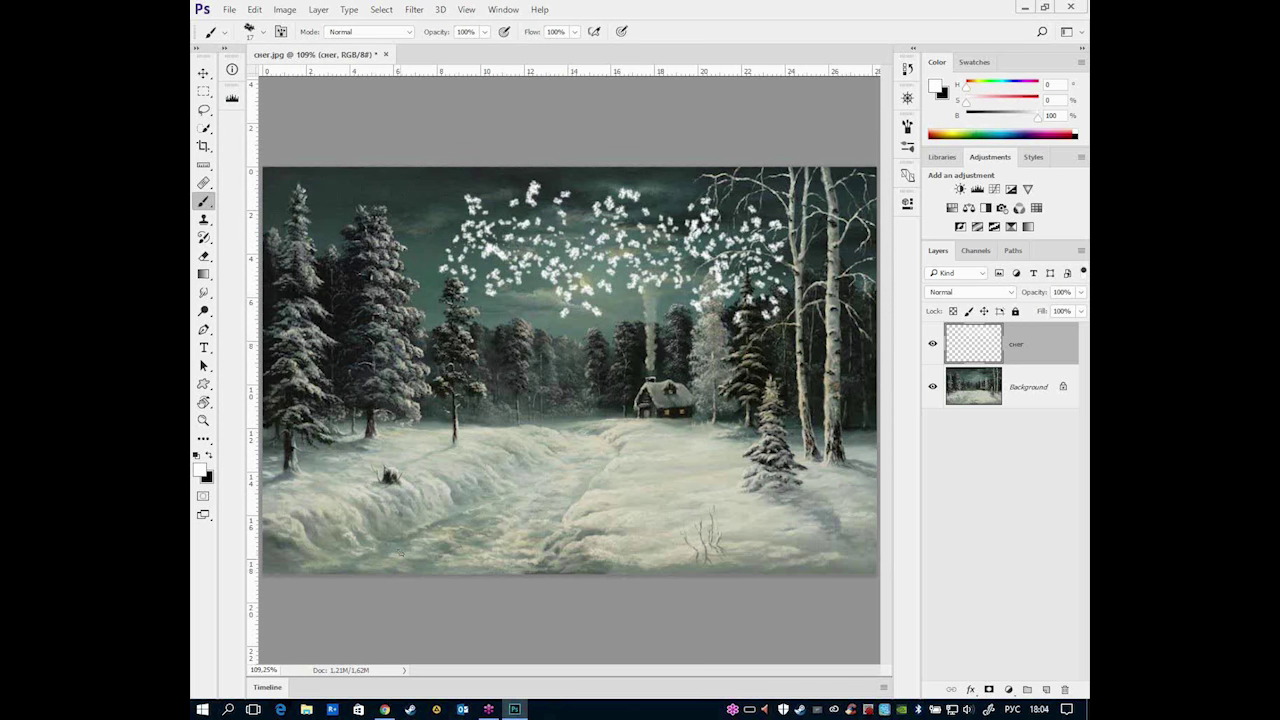
{"action": "key", "text": "ctrl+z"}
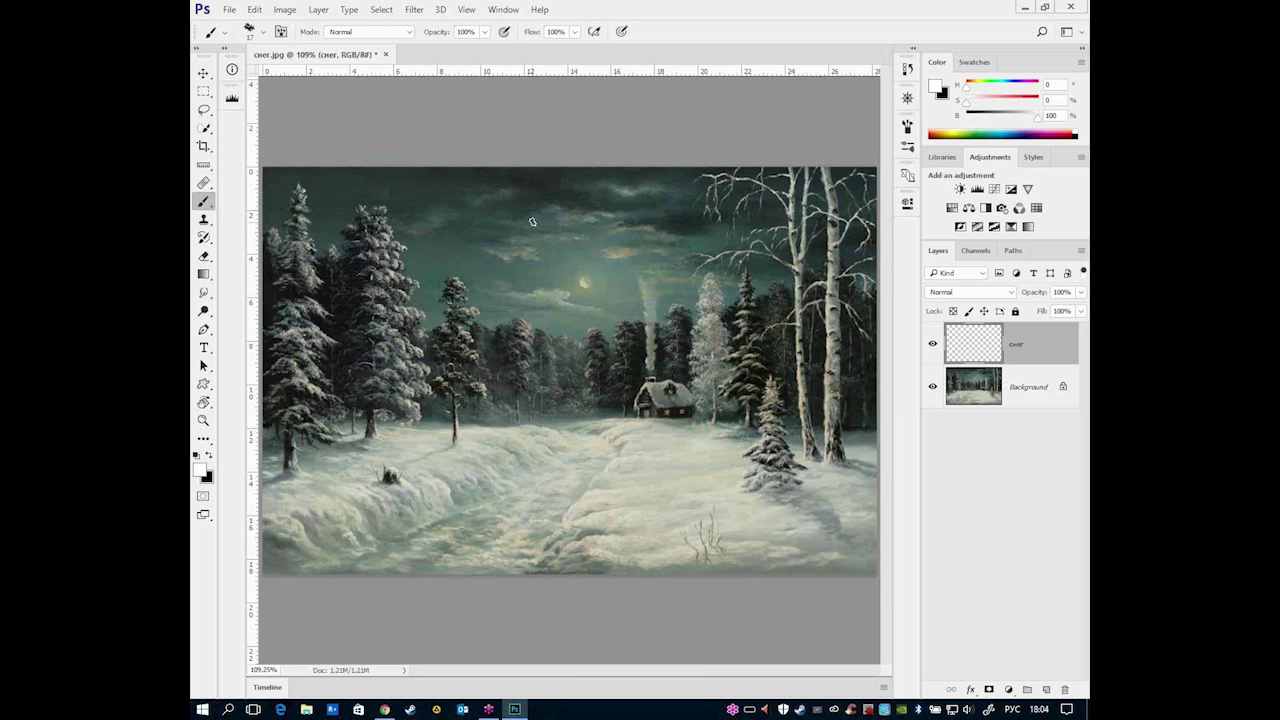
{"action": "left_click", "coordinate": [281, 31]}
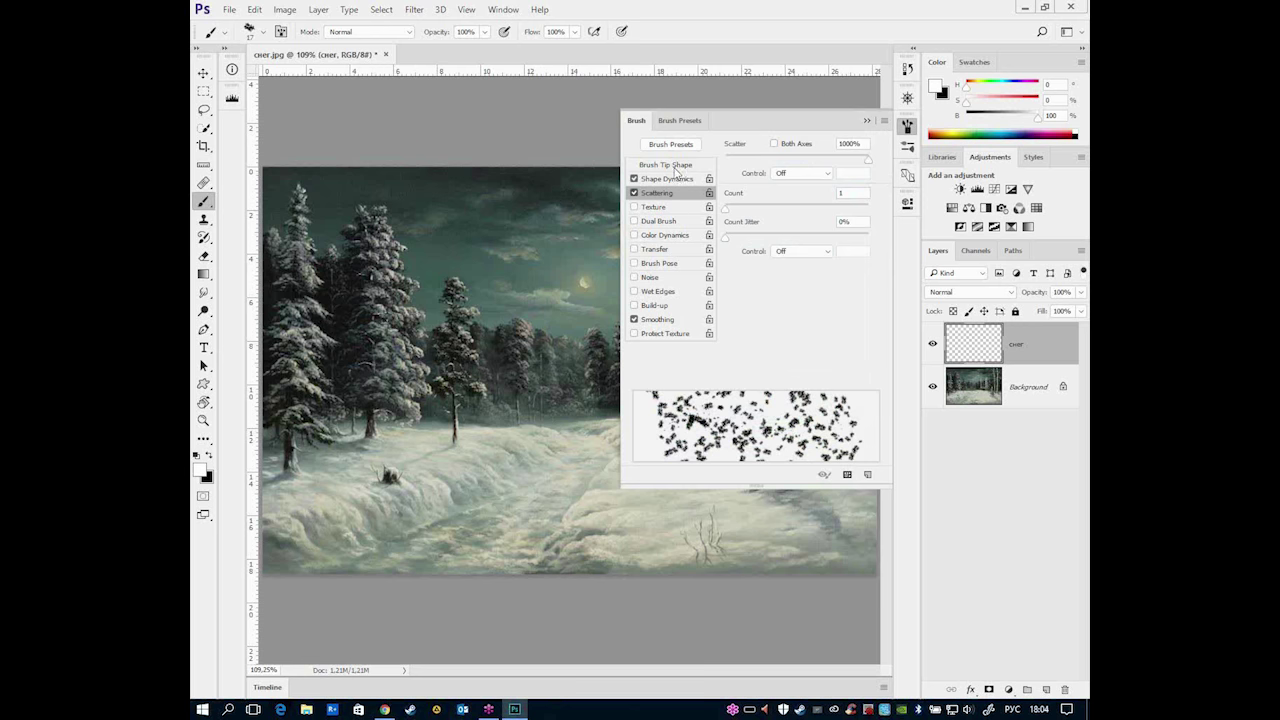
{"action": "left_click", "coordinate": [676, 164]}
{"action": "left_click_drag", "start_coordinate": [725, 360], "coordinate": [789, 366]}
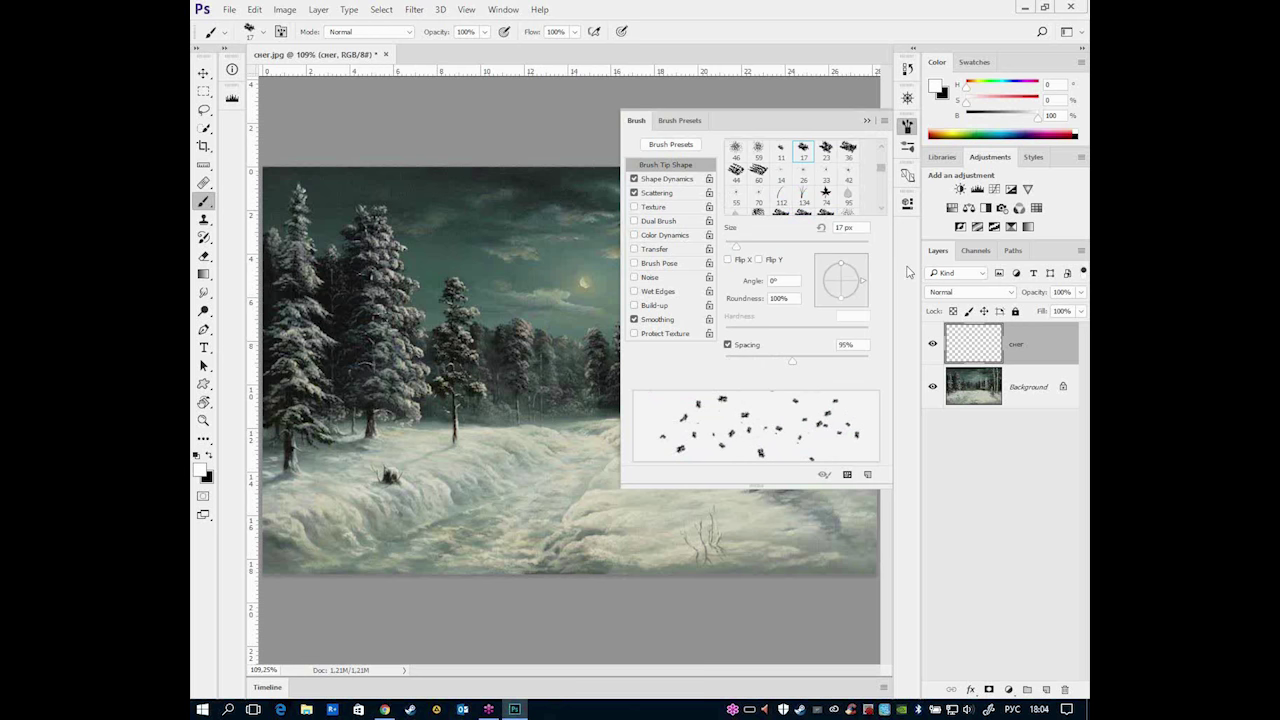
{"action": "left_click", "coordinate": [908, 127]}
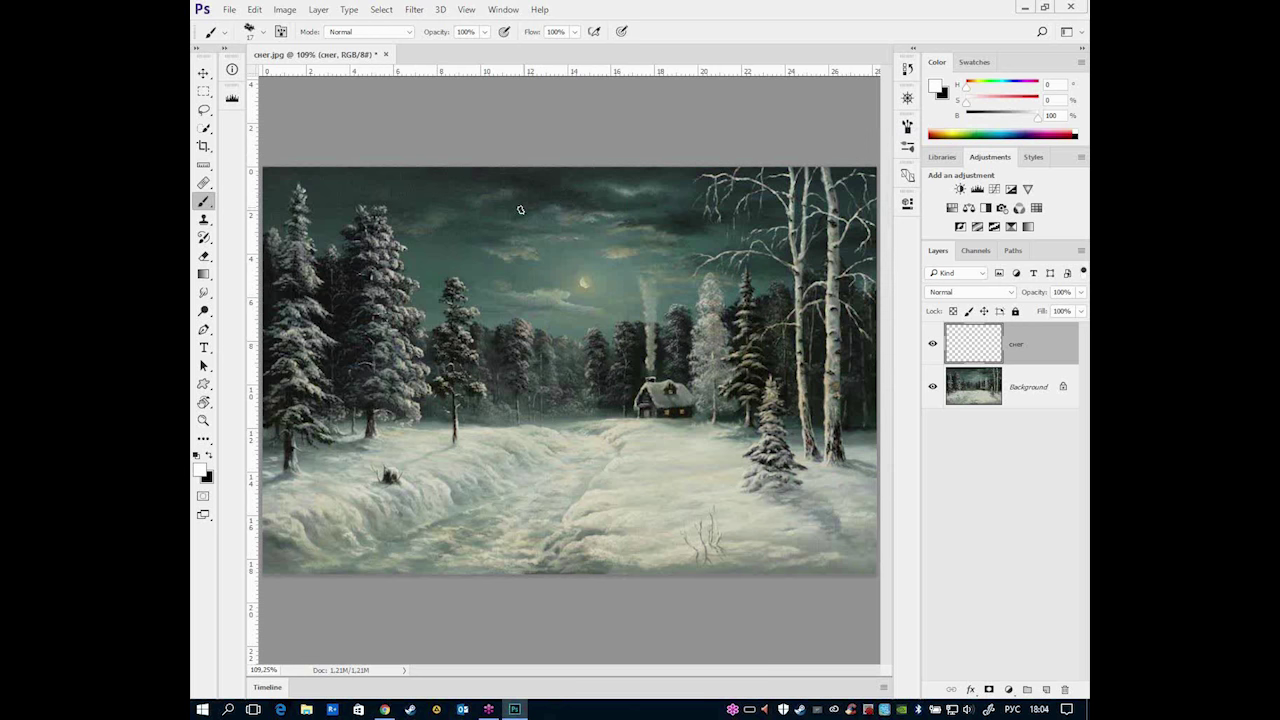
- Shrink the brush to 9 px, test it, and widen spacing to 288%
{"action": "key", "text": "bracketleft"}
{"action": "key", "text": "bracketleft"}
{"action": "left_click_drag", "start_coordinate": [356, 184], "coordinate": [700, 192]}
{"action": "key", "text": "ctrl+z"}
{"action": "left_click", "coordinate": [282, 32]}
{"action": "left_click_drag", "start_coordinate": [793, 362], "coordinate": [840, 362]}
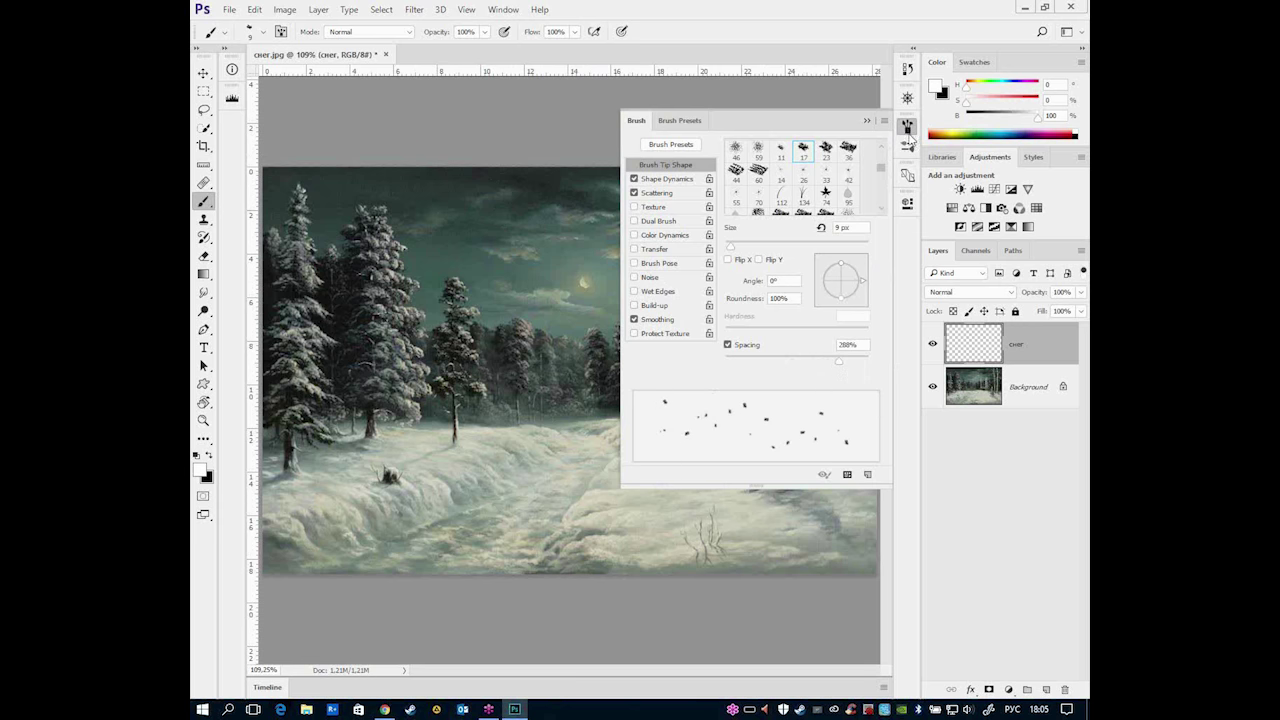
- Paint scattered white snowflakes over the sky, birches and middle of the scene on the снег layer
{"action": "left_click", "coordinate": [907, 127]}
{"action": "left_click_drag", "start_coordinate": [280, 187], "coordinate": [847, 187]}
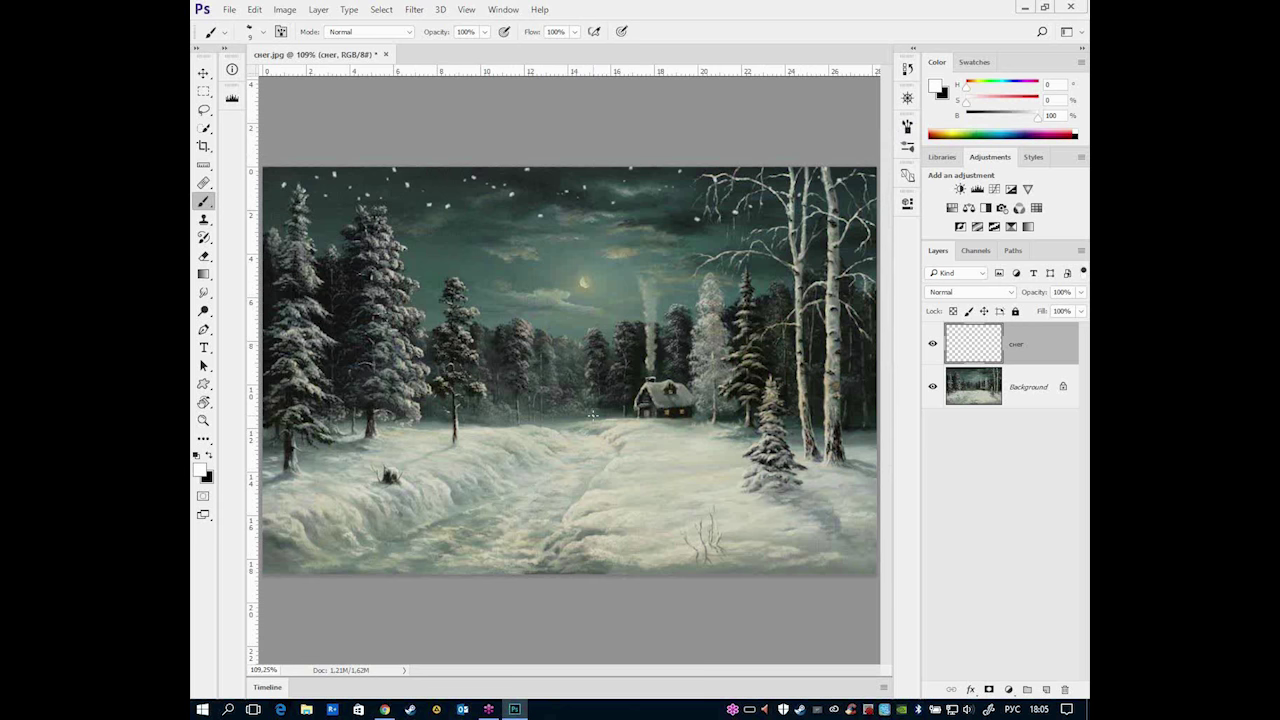
{"action": "key", "text": "ctrl+z"}
{"action": "left_click_drag", "start_coordinate": [608, 205], "coordinate": [300, 185]}
{"action": "left_click_drag", "start_coordinate": [707, 188], "coordinate": [447, 281]}
{"action": "left_click", "coordinate": [765, 316]}
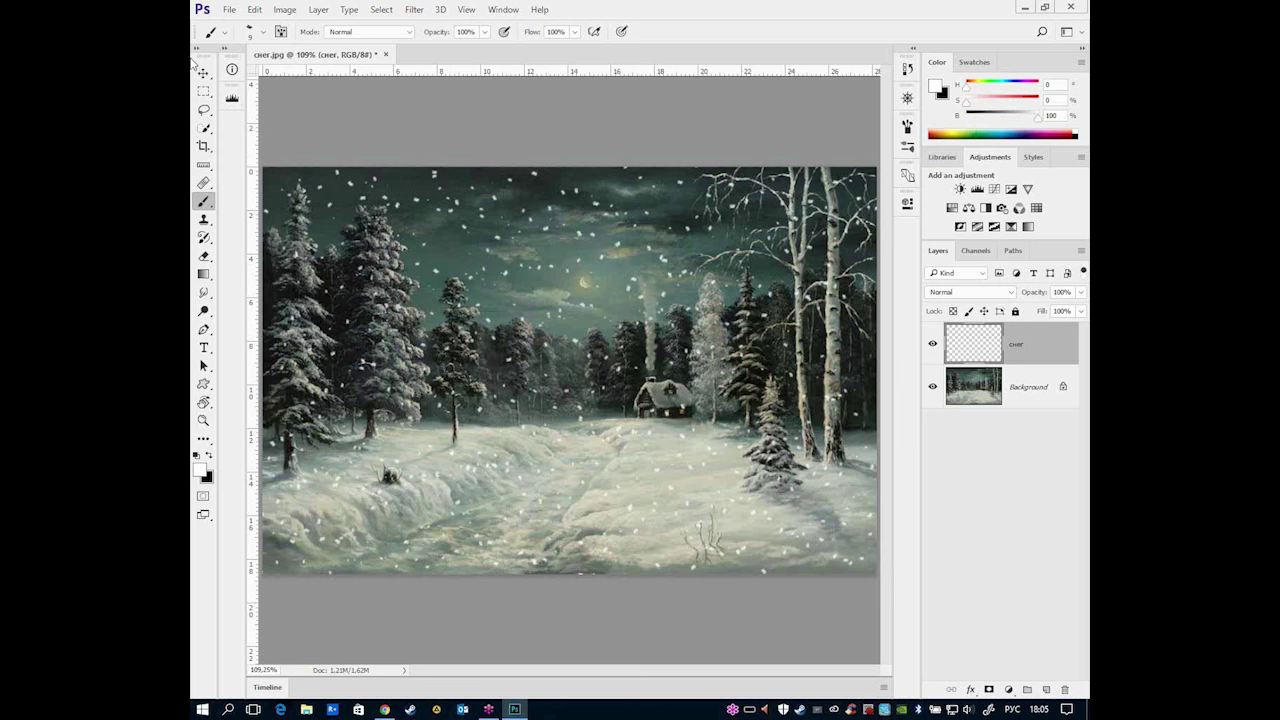
{"action": "left_click", "coordinate": [203, 74]}
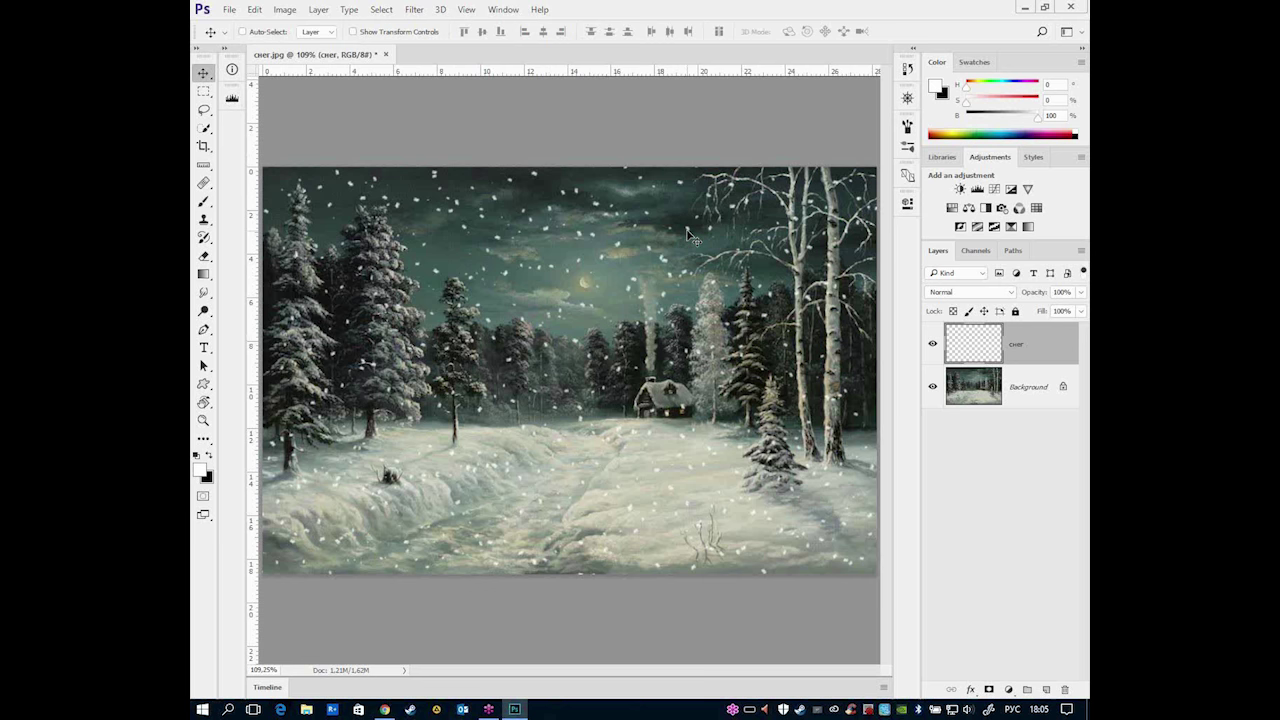
- Shift the снег layer's snowflakes down over the lower part of the painting
{"action": "left_click_drag", "start_coordinate": [688, 230], "coordinate": [687, 513]}
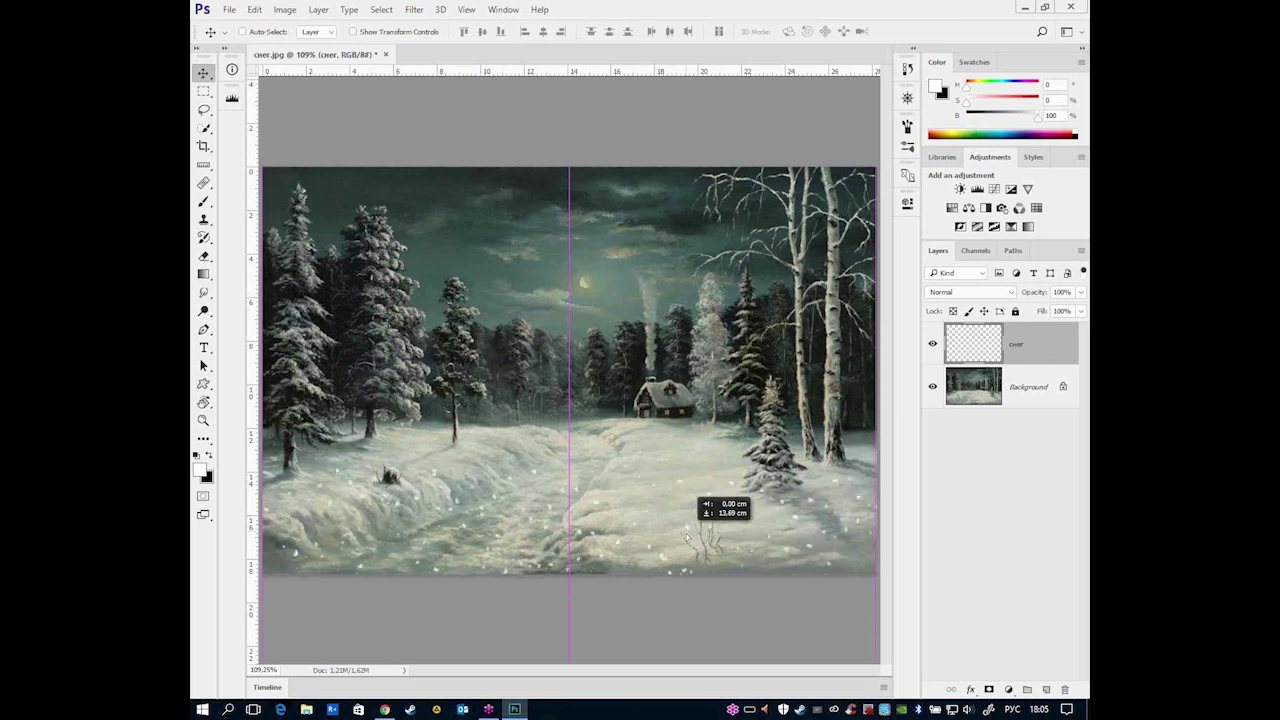
{"action": "left_click_drag", "start_coordinate": [687, 513], "coordinate": [686, 557]}
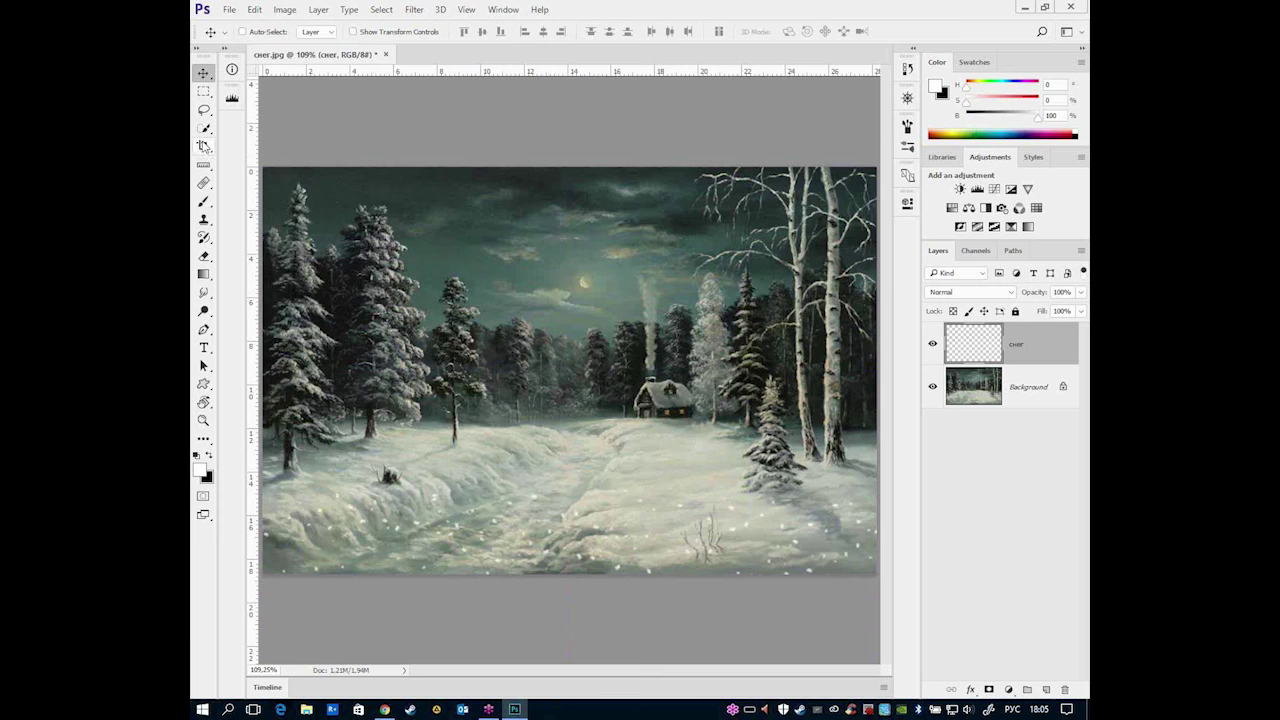
{"action": "key", "text": "b"}
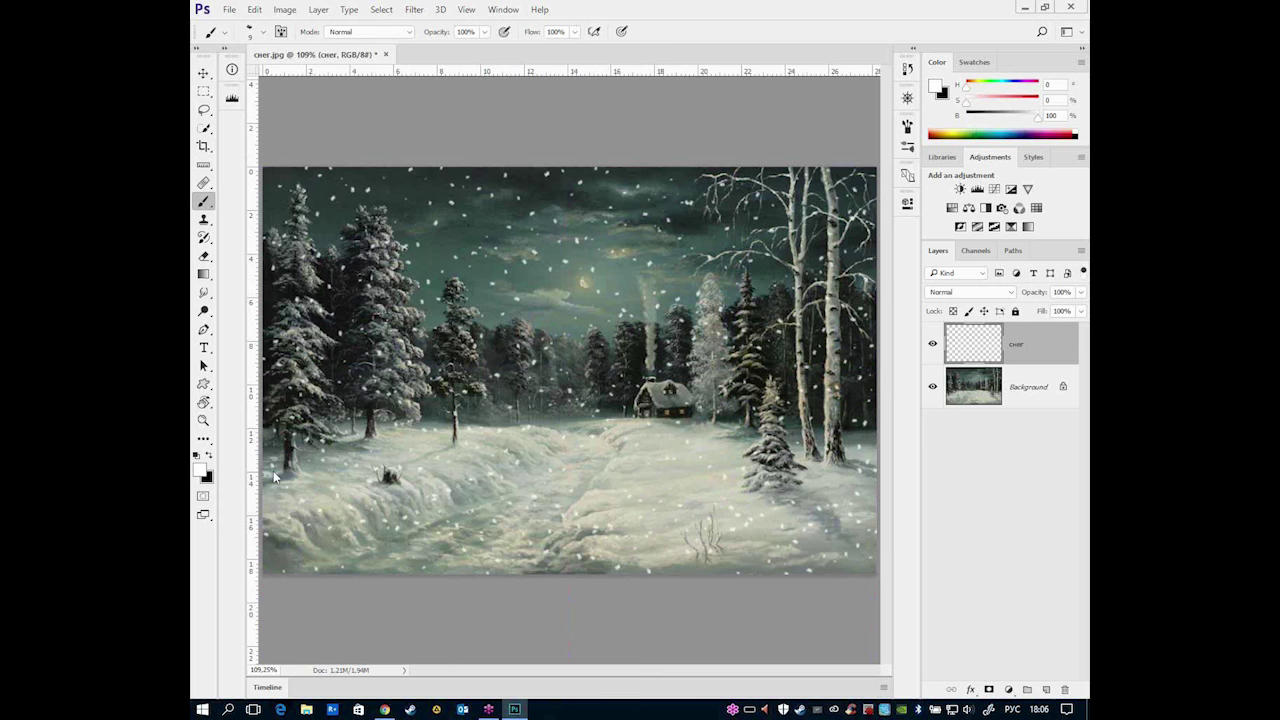
- Drag the снег layer's snowflakes back upward so they cover the whole painting
{"action": "left_click", "coordinate": [202, 73]}
{"action": "mouse_move", "coordinate": [690, 523]}
{"action": "left_mouse_down"}
{"action": "mouse_move", "coordinate": [684, 165]}
{"action": "mouse_move", "coordinate": [683, 570]}
{"action": "mouse_move", "coordinate": [686, 232]}
{"action": "mouse_move", "coordinate": [686, 521]}
{"action": "mouse_move", "coordinate": [706, 262]}
{"action": "left_mouse_up"}
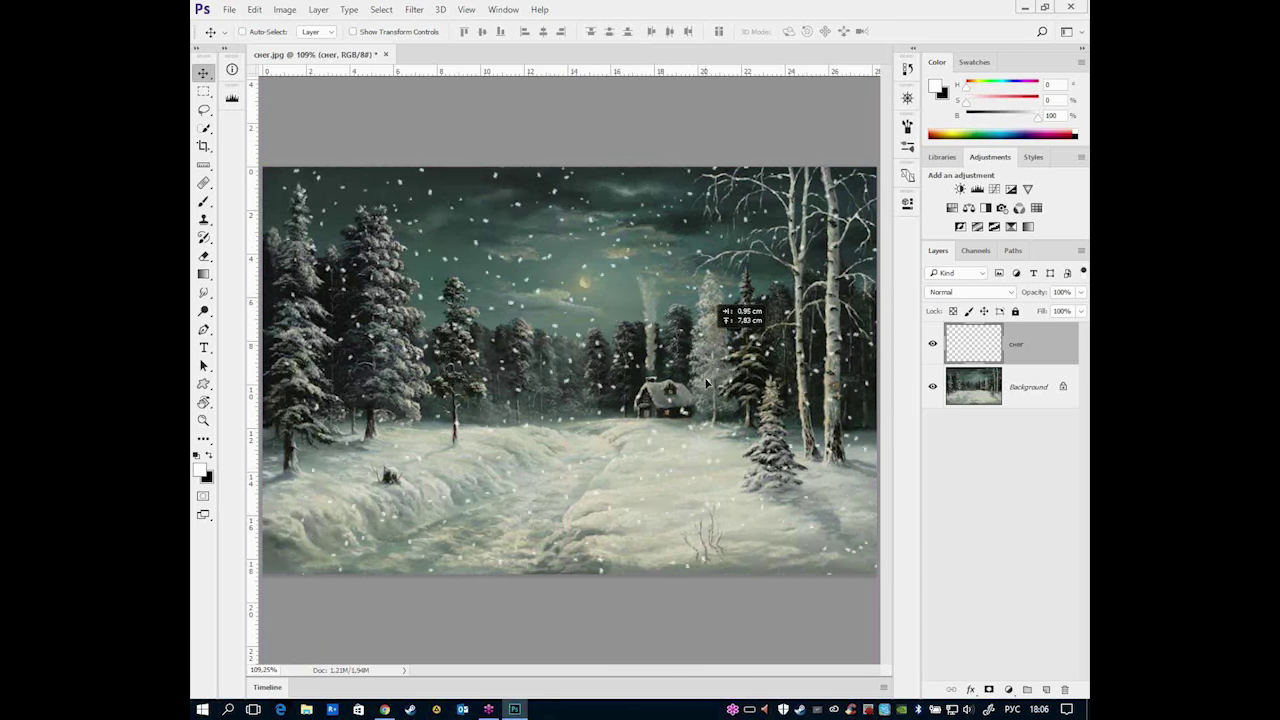
{"action": "mouse_move", "coordinate": [706, 262]}
{"action": "left_mouse_down"}
{"action": "mouse_move", "coordinate": [710, 207]}
{"action": "mouse_move", "coordinate": [715, 401]}
{"action": "left_mouse_up"}
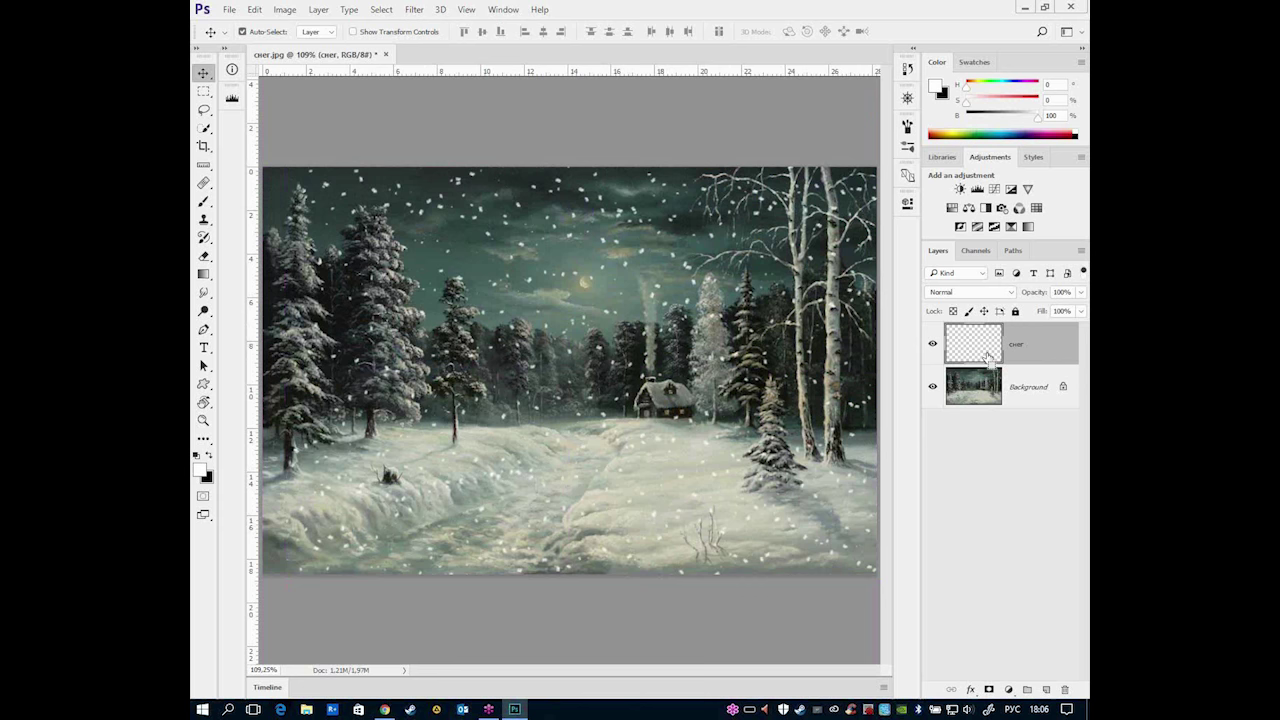
- Duplicate the snow layer as 'снег позади' and nudge the copy slightly off the original
{"action": "key", "text": "ctrl+j"}
{"action": "double_click", "coordinate": [1026, 345]}
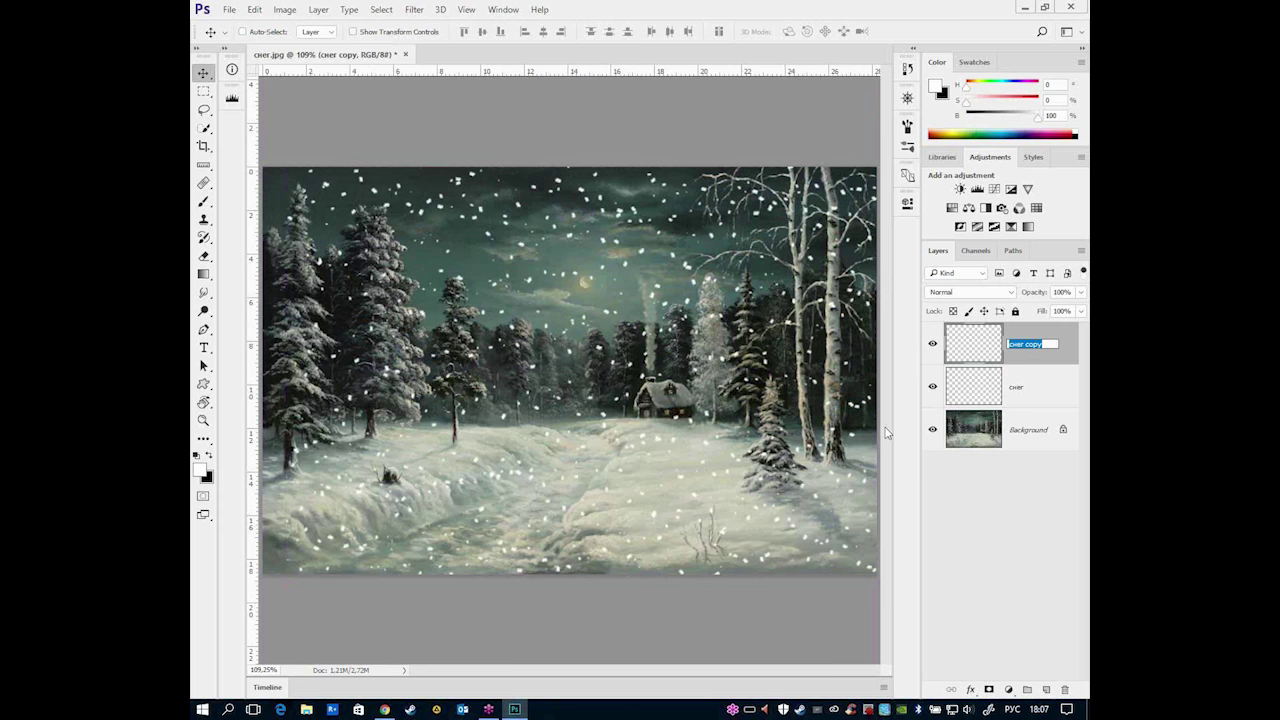
{"action": "type", "text": "сн"}
{"action": "key", "text": "Return"}
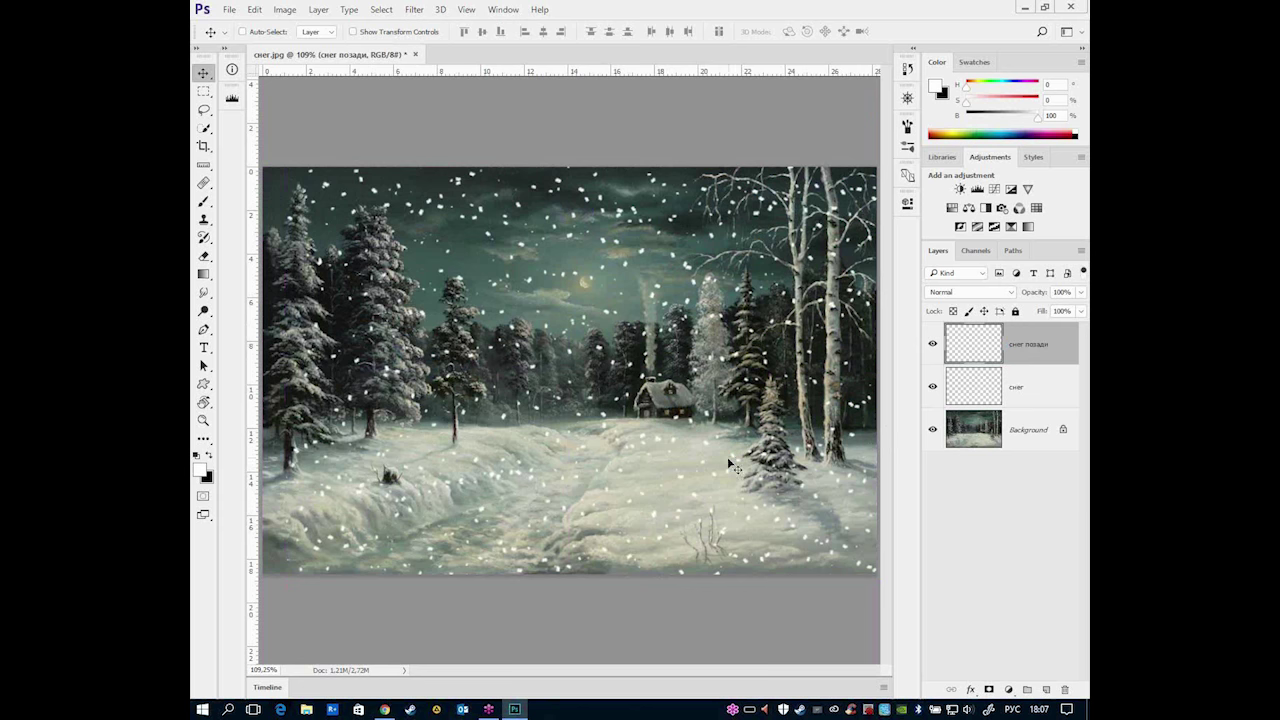
{"action": "mouse_move", "coordinate": [740, 455]}
{"action": "left_mouse_down"}
{"action": "mouse_move", "coordinate": [738, 385]}
{"action": "mouse_move", "coordinate": [709, 386]}
{"action": "mouse_move", "coordinate": [715, 446]}
{"action": "left_mouse_up"}
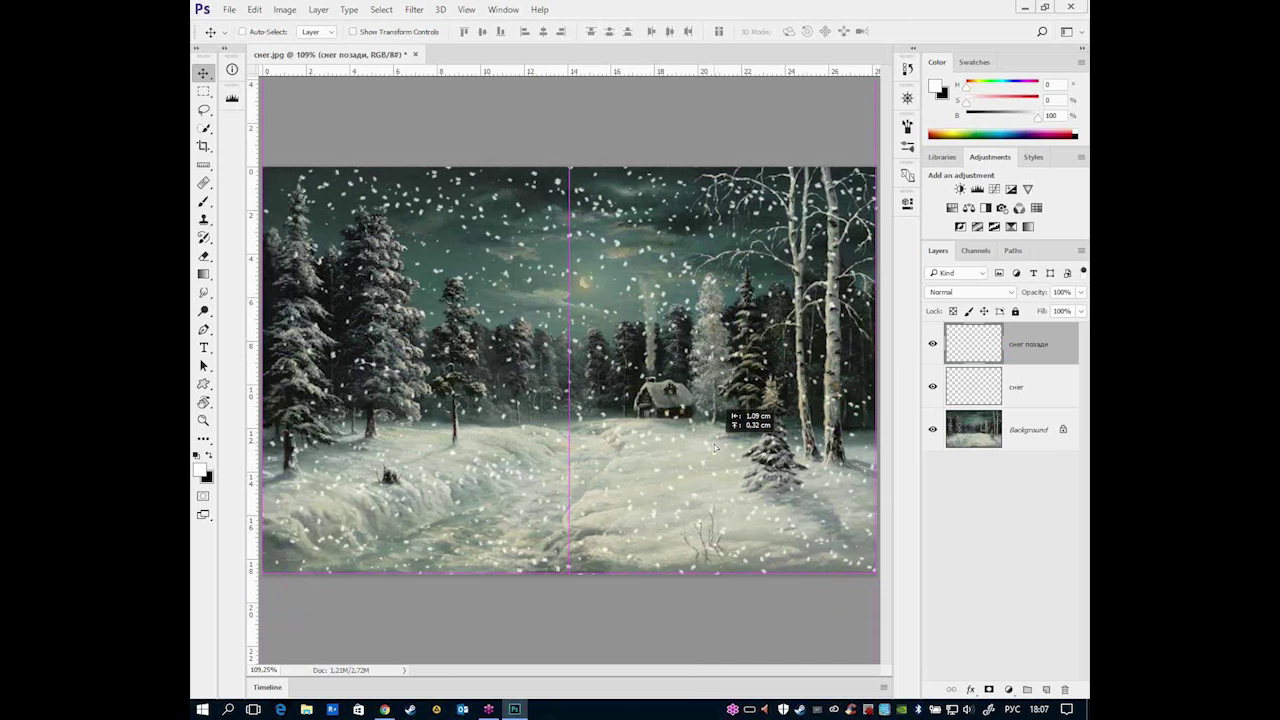
{"action": "left_click_drag", "start_coordinate": [715, 446], "coordinate": [716, 450]}
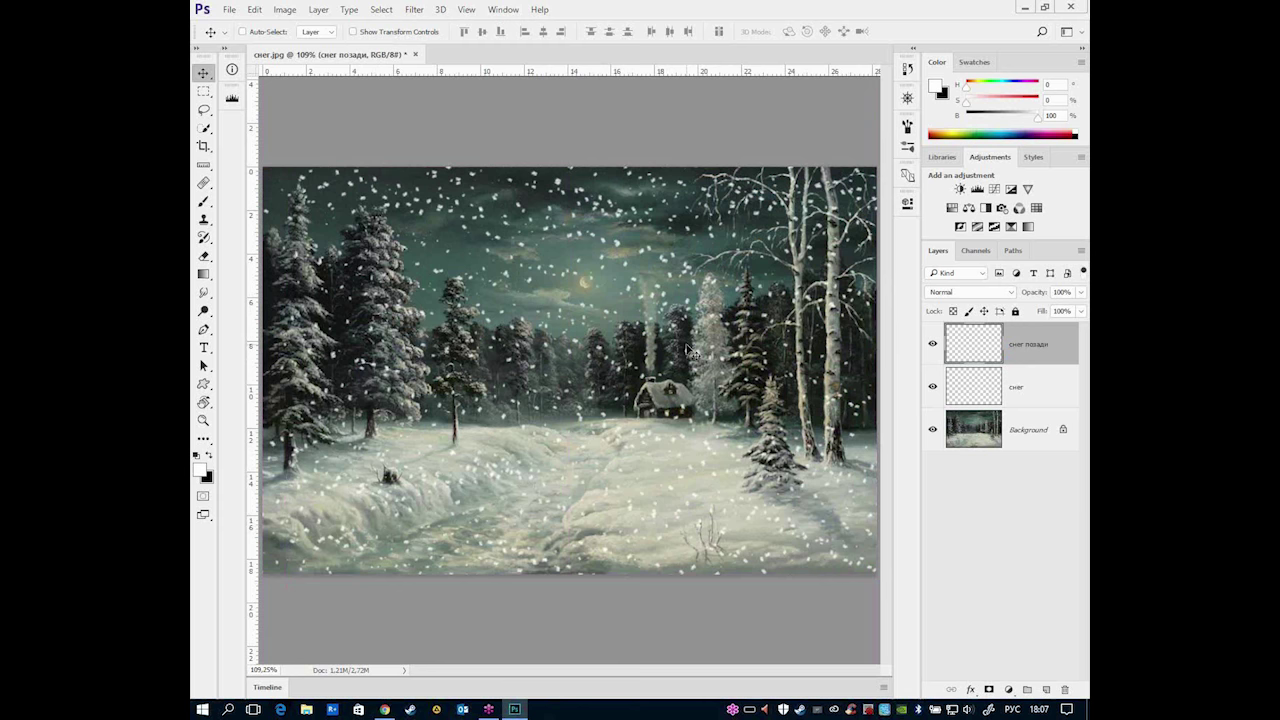
{"action": "key", "text": "ctrl+t"}
- Flip снег позади horizontally and vertically, then place it beneath the снег layer
{"action": "right_click", "coordinate": [616, 292]}
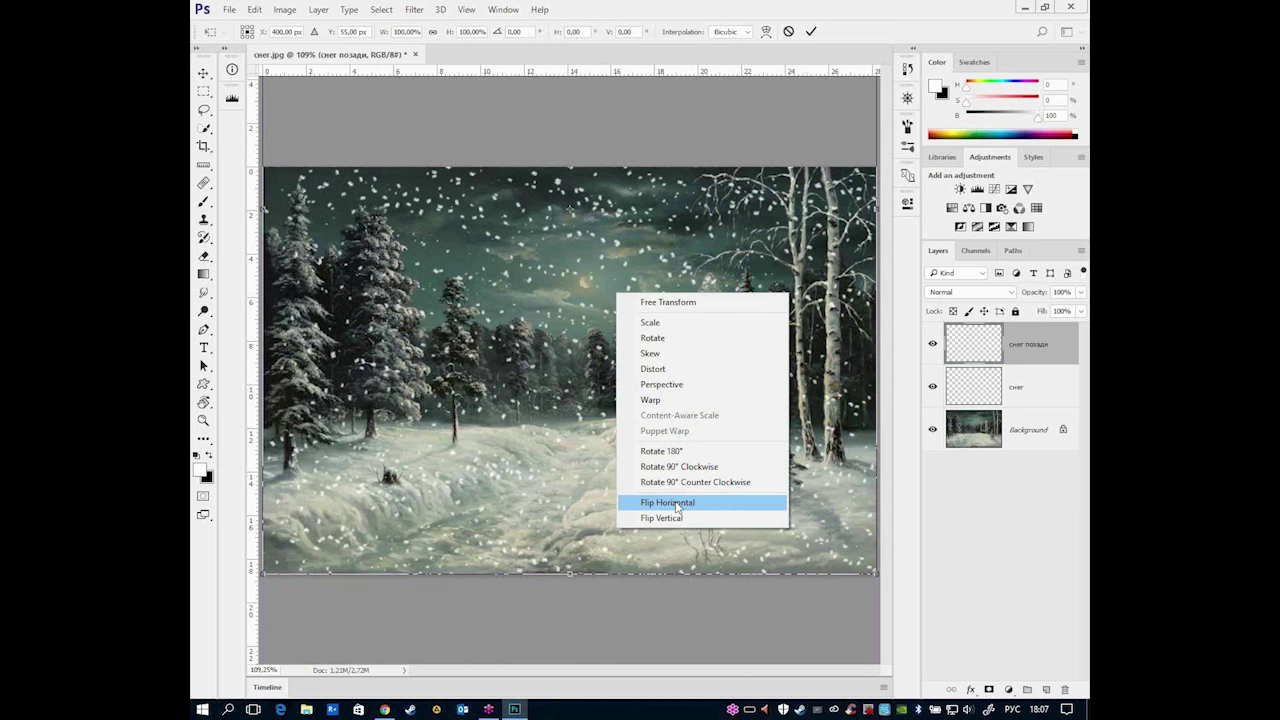
{"action": "left_click", "coordinate": [676, 503]}
{"action": "right_click", "coordinate": [639, 379]}
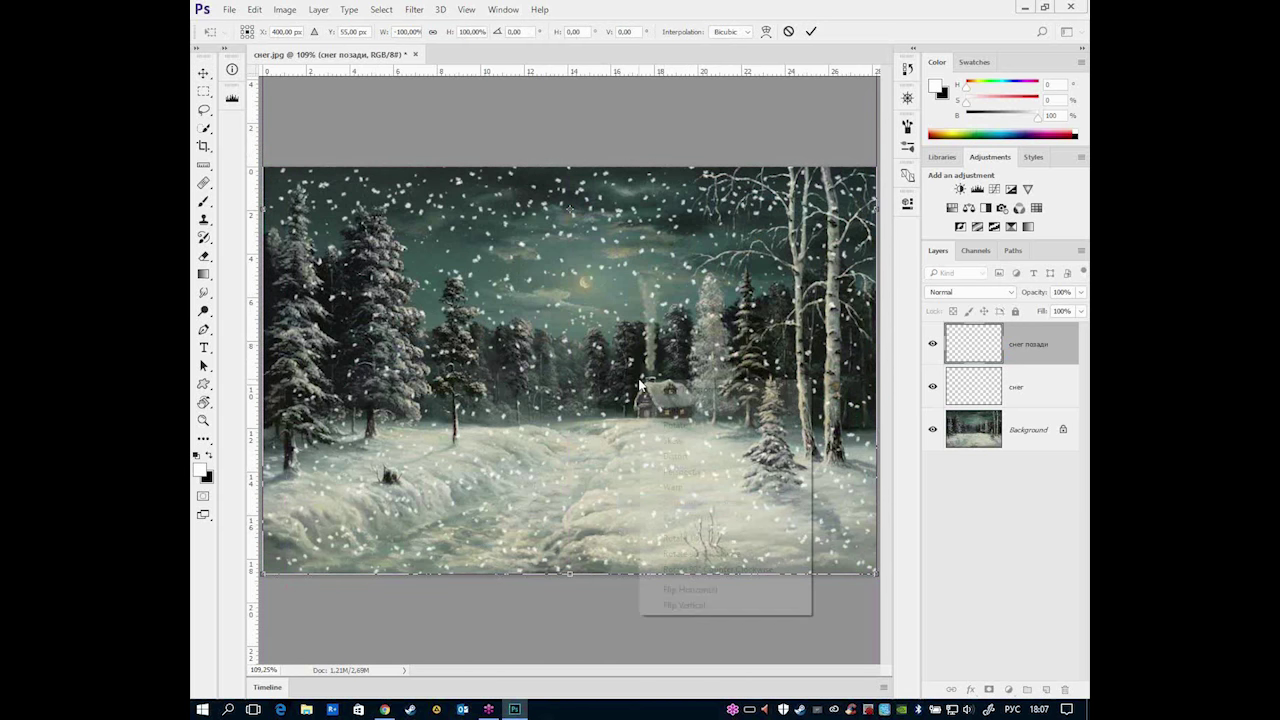
{"action": "left_click", "coordinate": [686, 605]}
{"action": "mouse_move", "coordinate": [678, 496]}
{"action": "left_mouse_down"}
{"action": "mouse_move", "coordinate": [660, 640]}
{"action": "mouse_move", "coordinate": [678, 494]}
{"action": "left_mouse_up"}
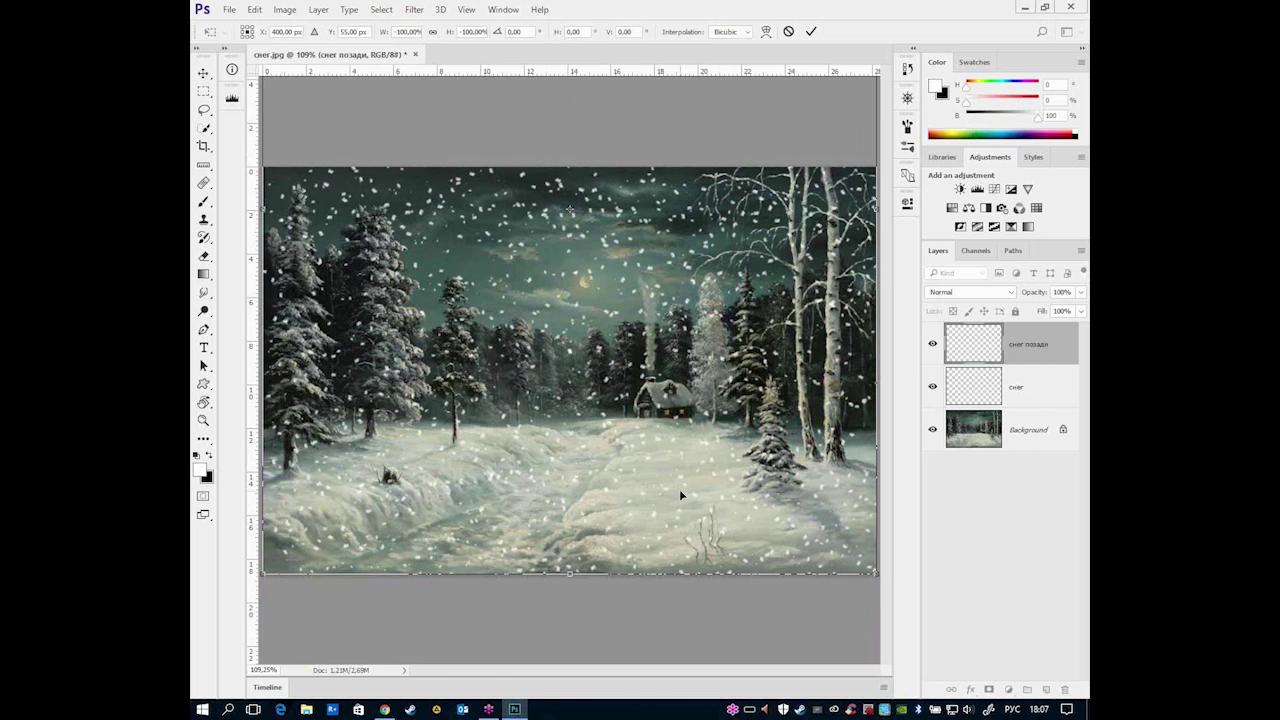
{"action": "key", "text": "Return"}
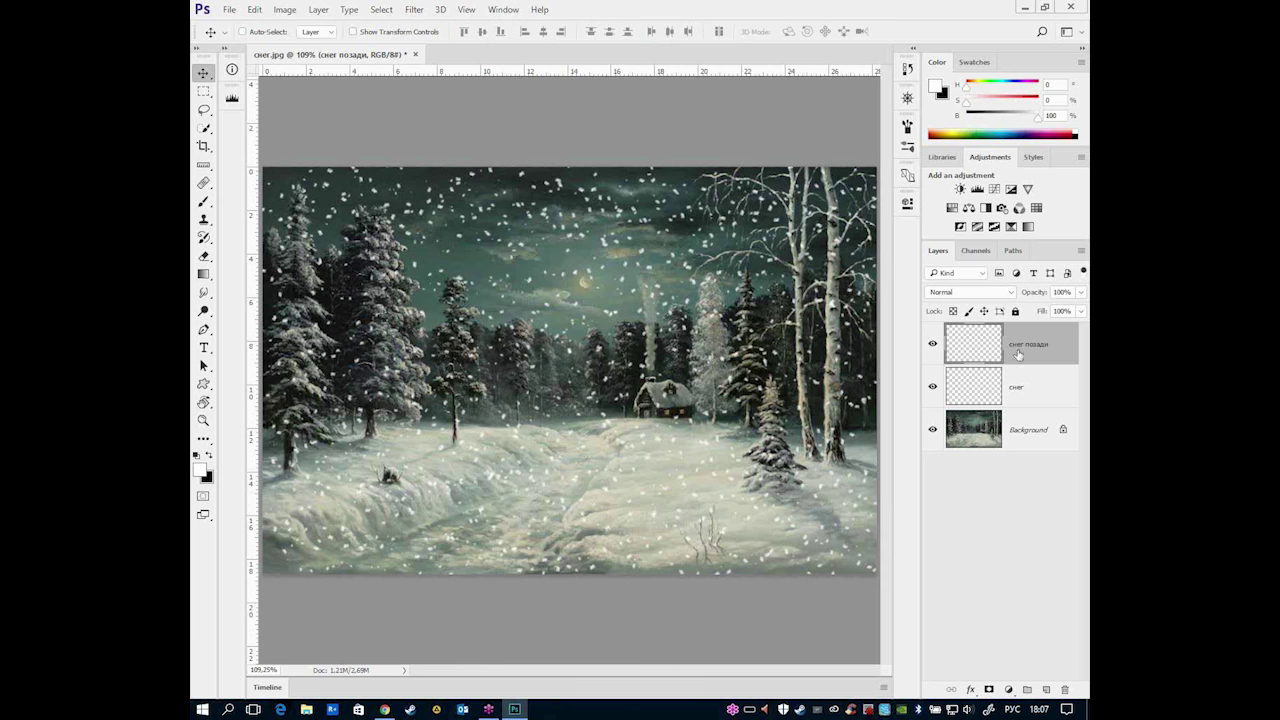
{"action": "left_click_drag", "start_coordinate": [1028, 356], "coordinate": [1030, 402]}
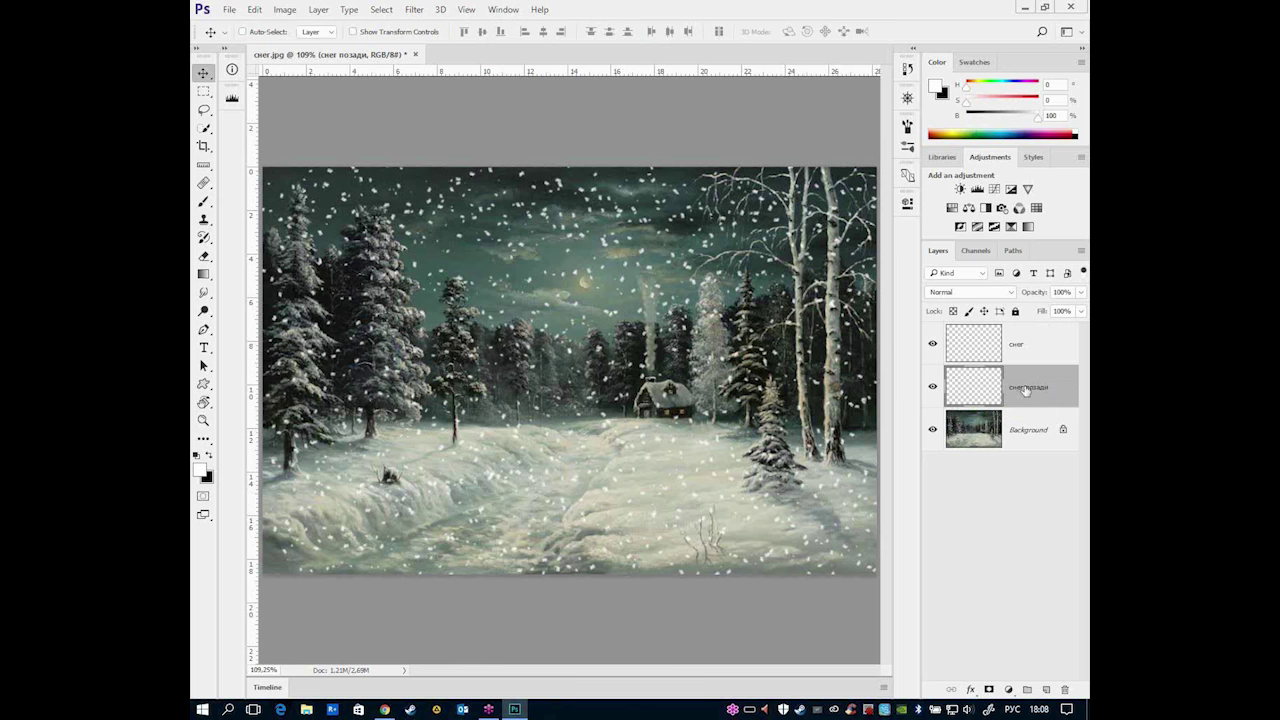
- Blur снег позади with a 1 px Gaussian Blur, then duplicate it and place the copy below
{"action": "left_click", "coordinate": [398, 10]}
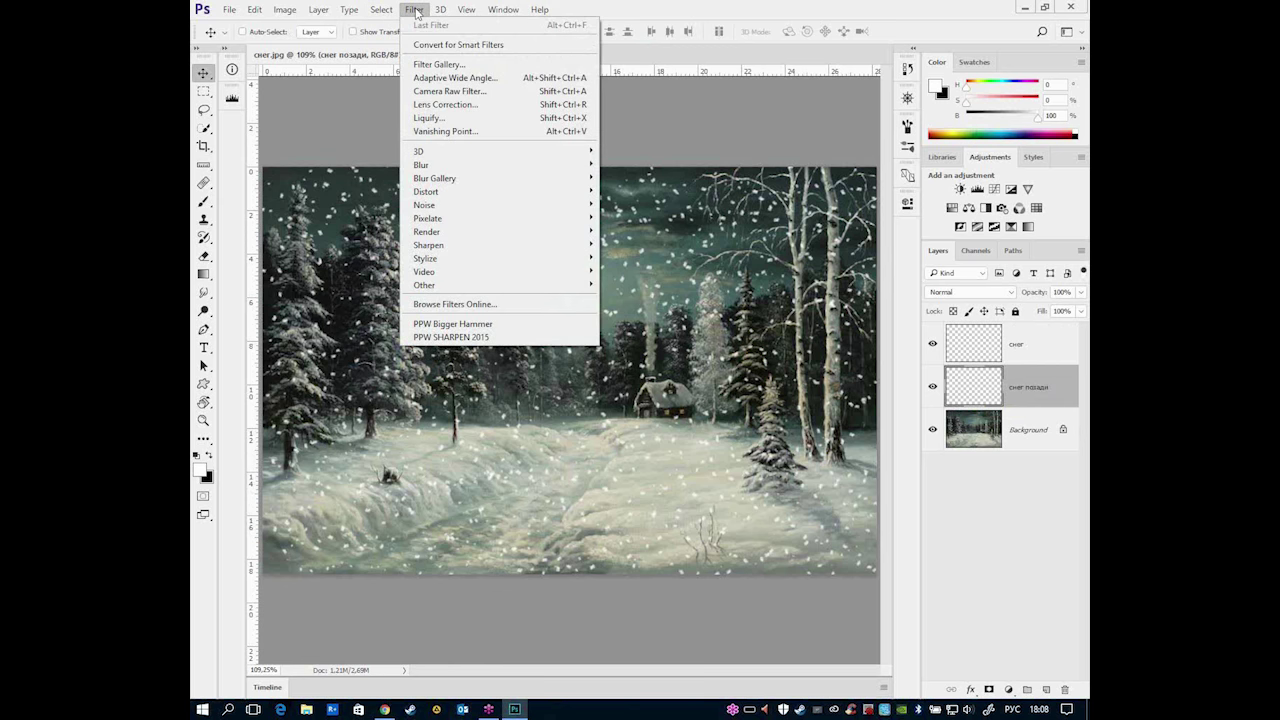
{"action": "mouse_move", "coordinate": [500, 164]}
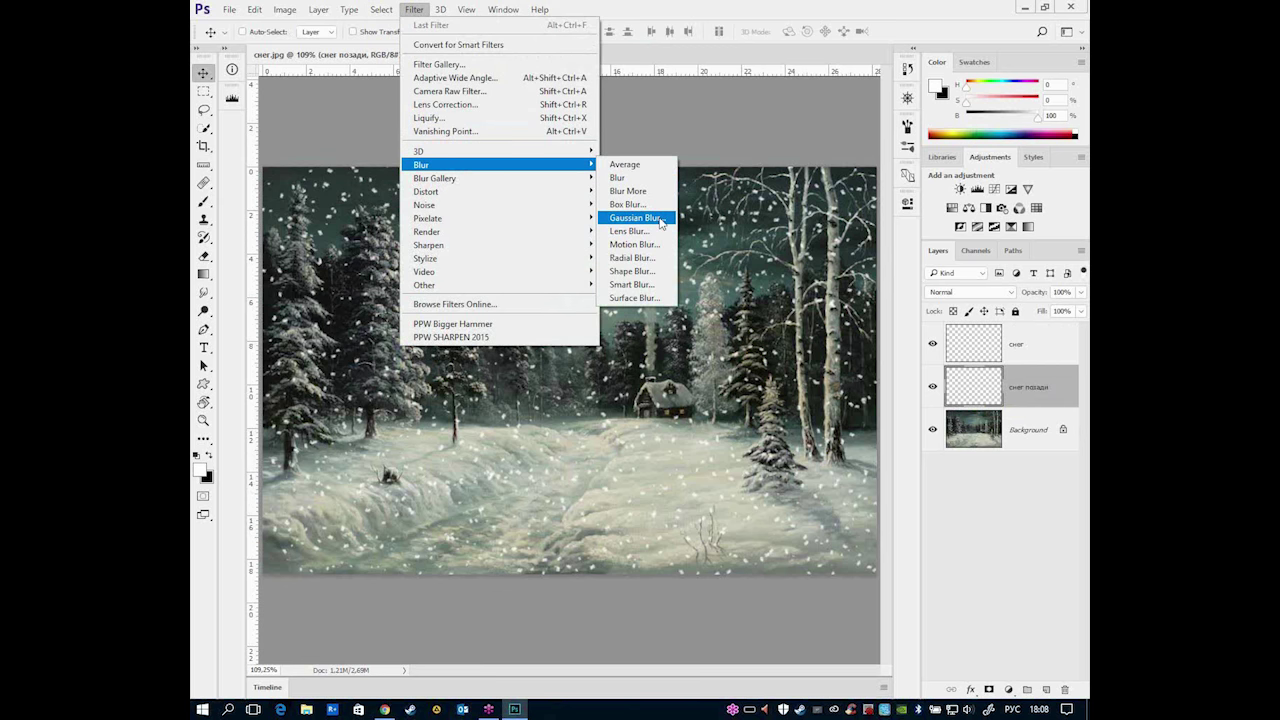
{"action": "left_click", "coordinate": [640, 217]}
{"action": "left_click_drag", "start_coordinate": [771, 303], "coordinate": [769, 307]}
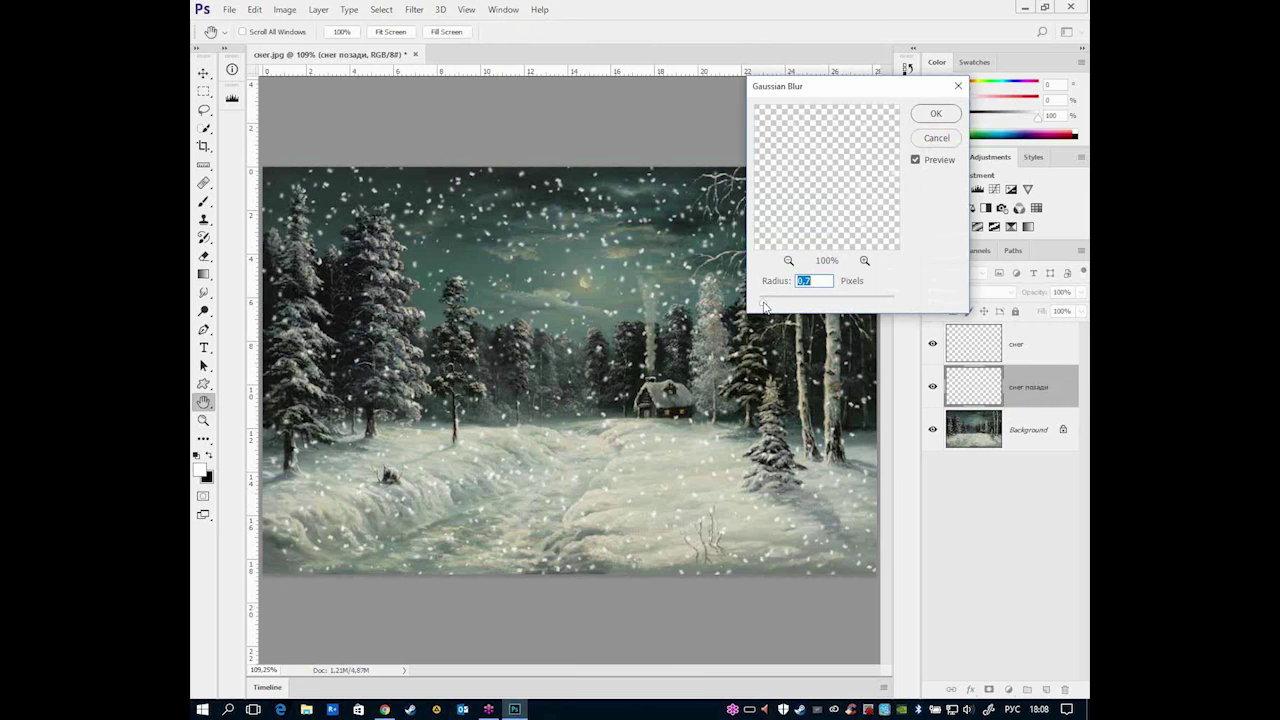
{"action": "left_click_drag", "start_coordinate": [769, 307], "coordinate": [771, 311]}
{"action": "type", "text": "1"}
{"action": "left_click", "coordinate": [933, 114]}
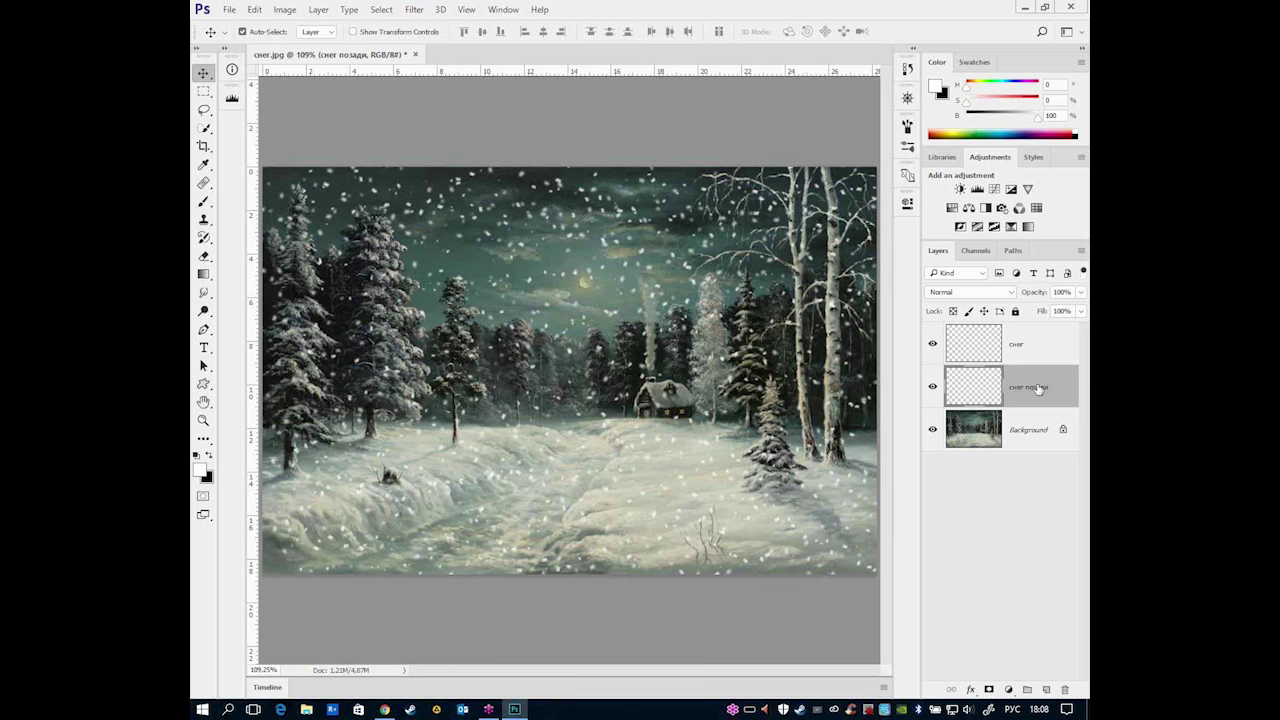
{"action": "key", "text": "ctrl+j"}
{"action": "left_click_drag", "start_coordinate": [1002, 384], "coordinate": [1008, 432]}
- Rename the lower back-snow copy to 'снег позади 2'
{"action": "double_click", "coordinate": [1040, 430]}
{"action": "left_click", "coordinate": [1052, 432]}
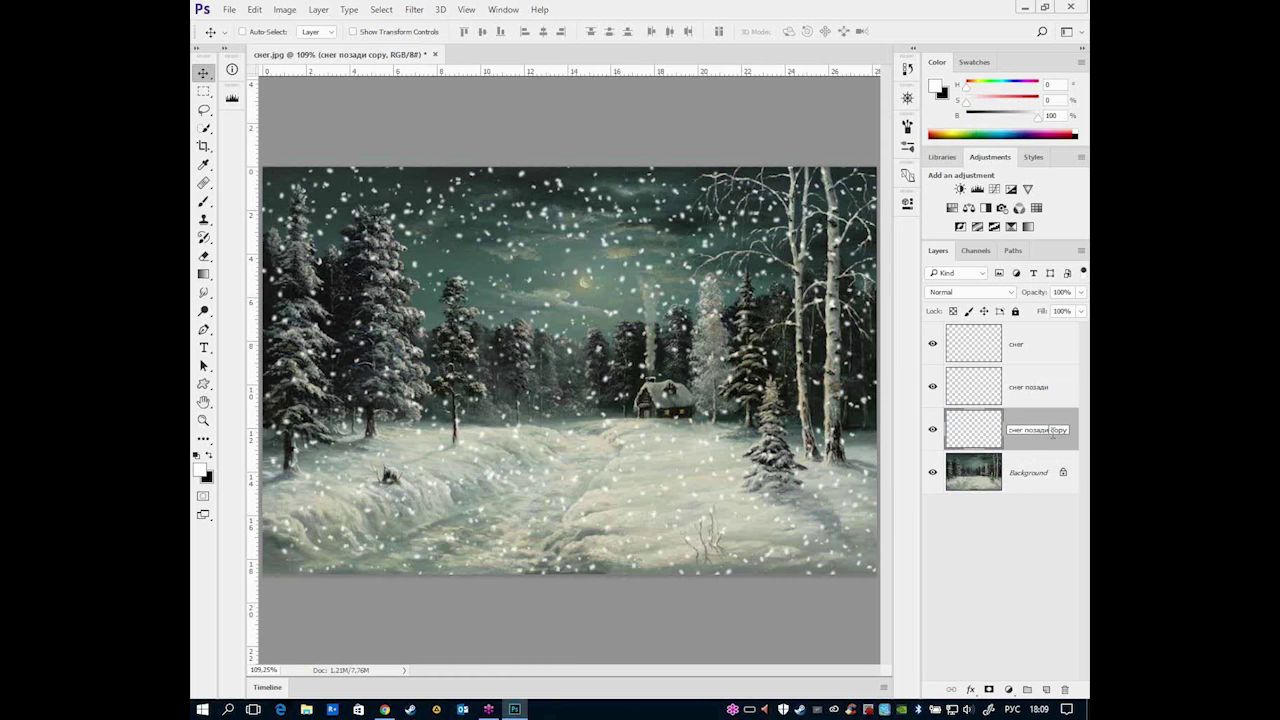
{"action": "left_click_drag", "start_coordinate": [1050, 430], "coordinate": [1070, 430]}
{"action": "type", "text": "2"}
{"action": "key", "text": "Return"}
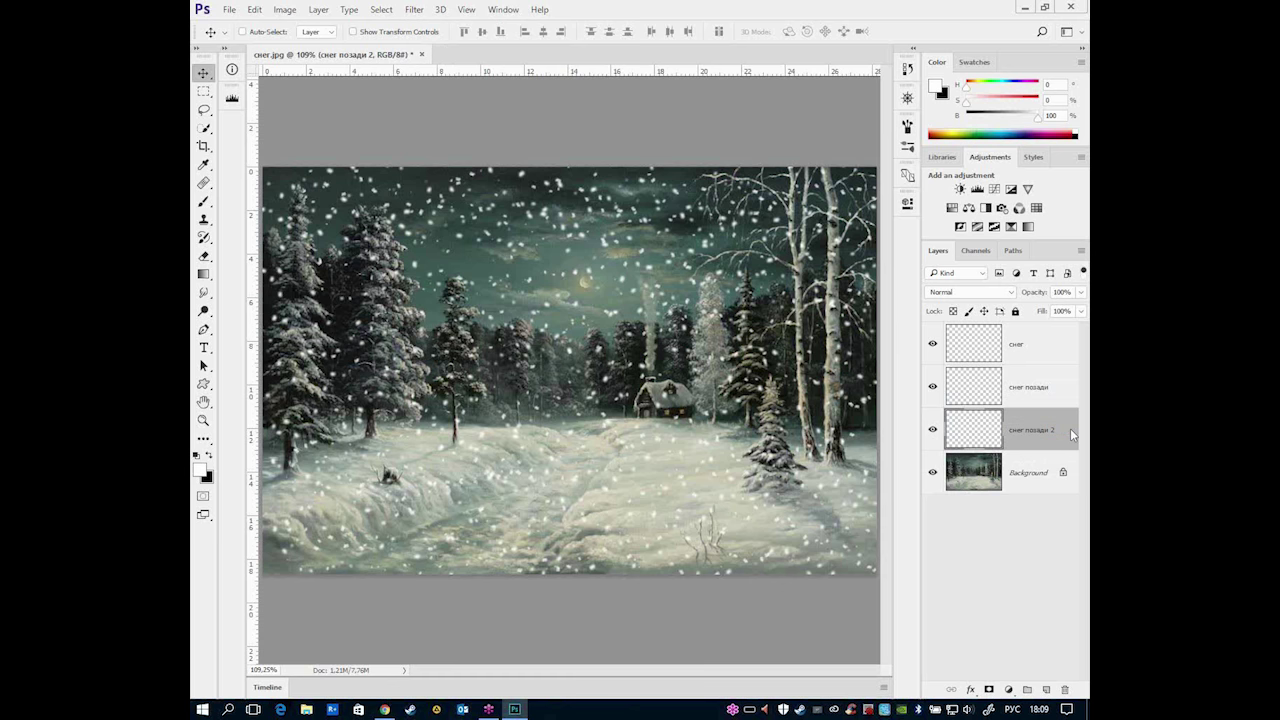
- Rename the upper back-snow layer to 'снег позади 1' and make снег позади 2 active
{"action": "double_click", "coordinate": [1030, 387]}
{"action": "left_click", "coordinate": [1053, 388]}
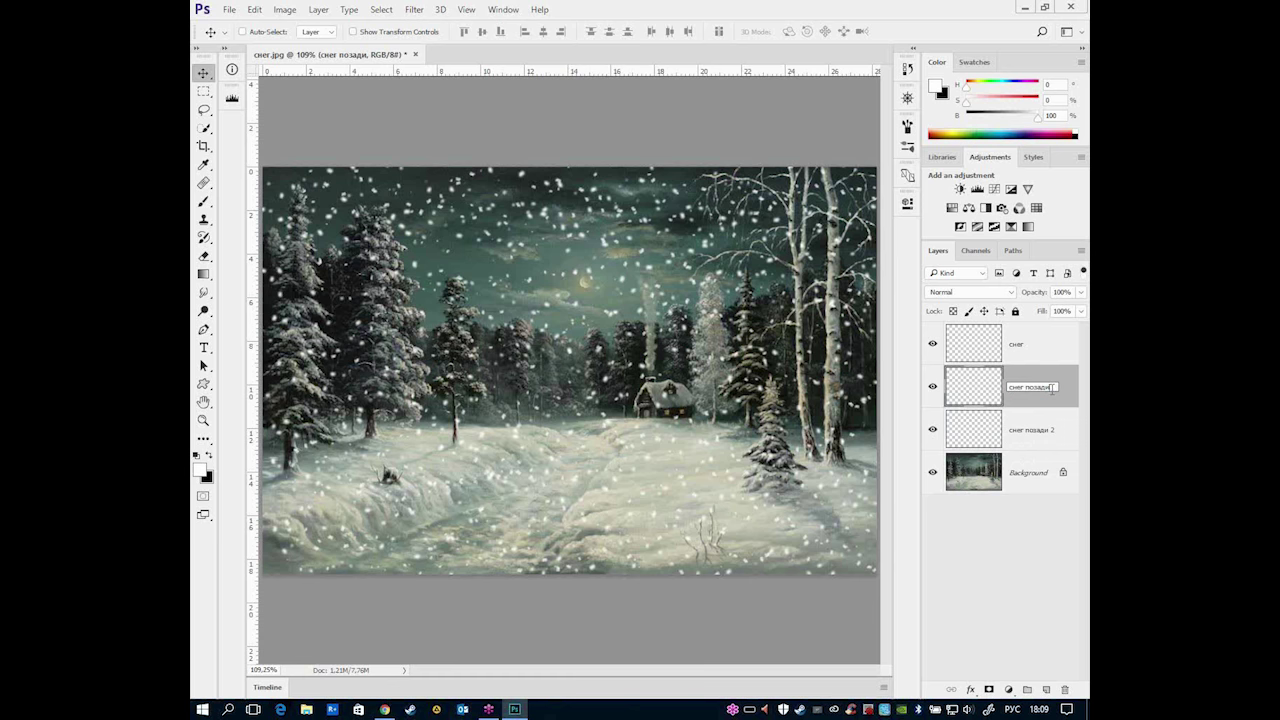
{"action": "type", "text": " 1"}
{"action": "key", "text": "Return"}
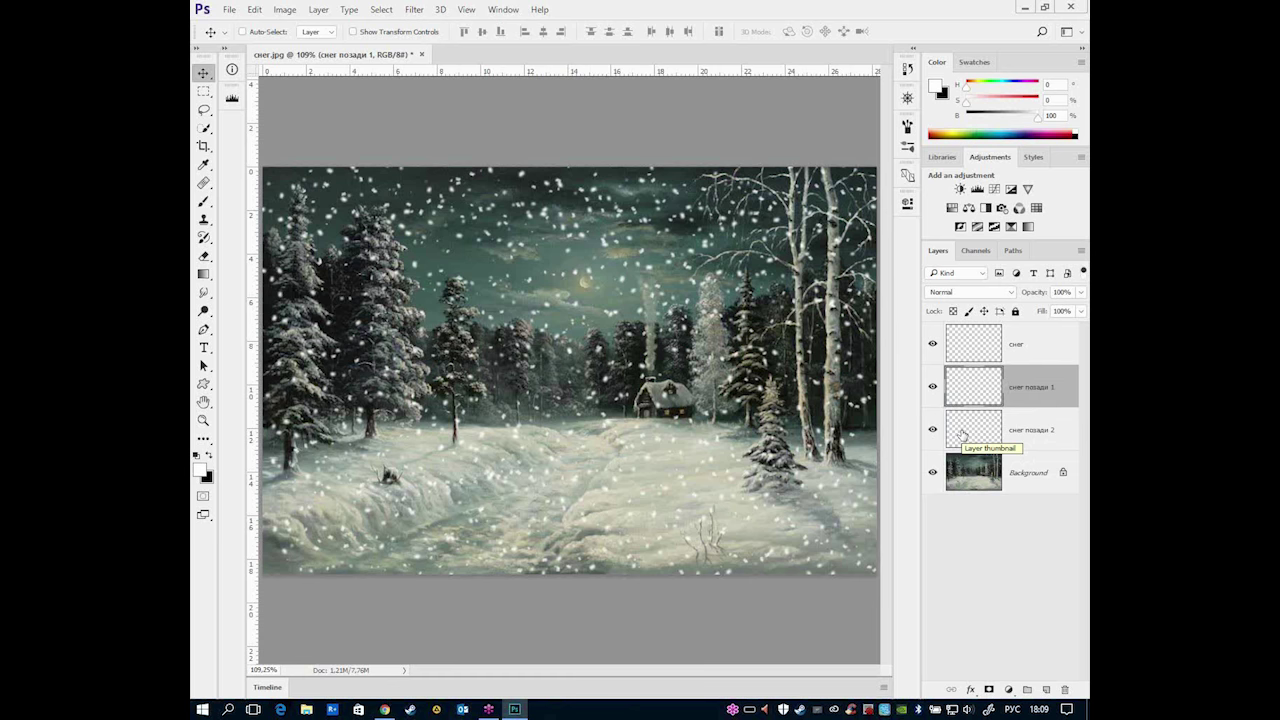
{"action": "left_click", "coordinate": [1045, 448]}
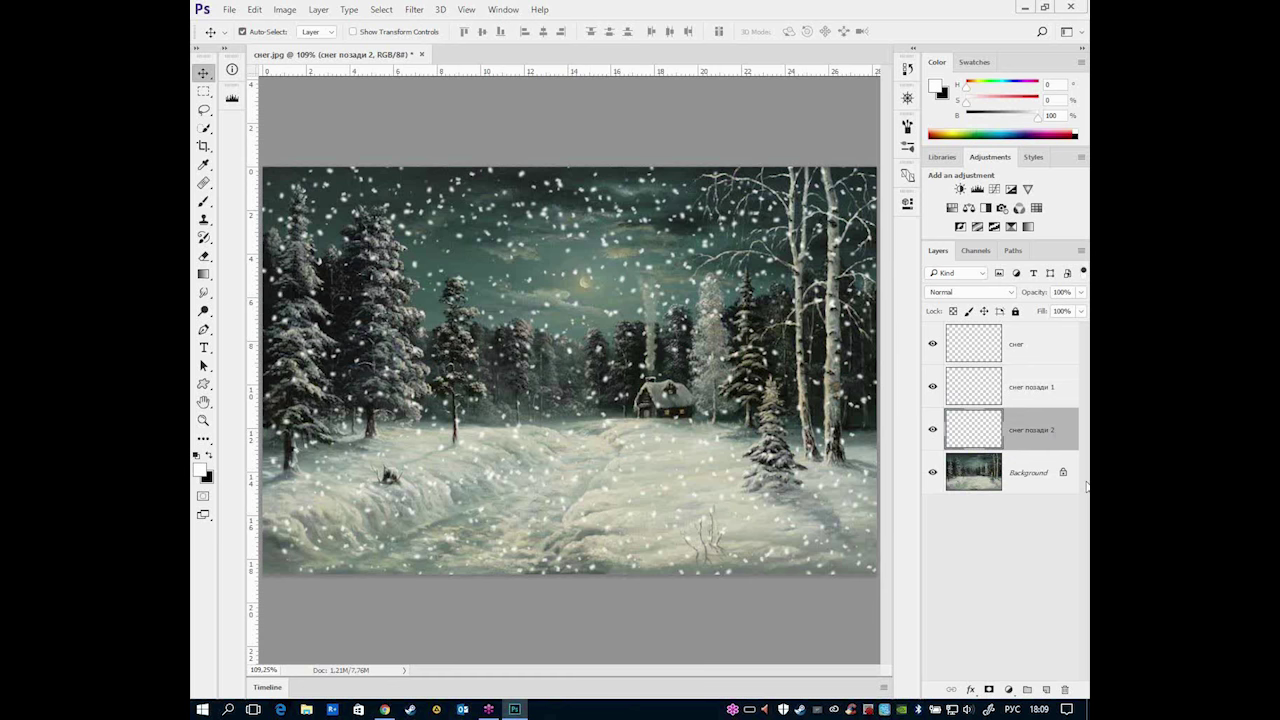
- Flip the снег позади 2 snow vertically and reapply the last Gaussian Blur
{"action": "key", "text": "ctrl+t"}
{"action": "right_click", "coordinate": [683, 333]}
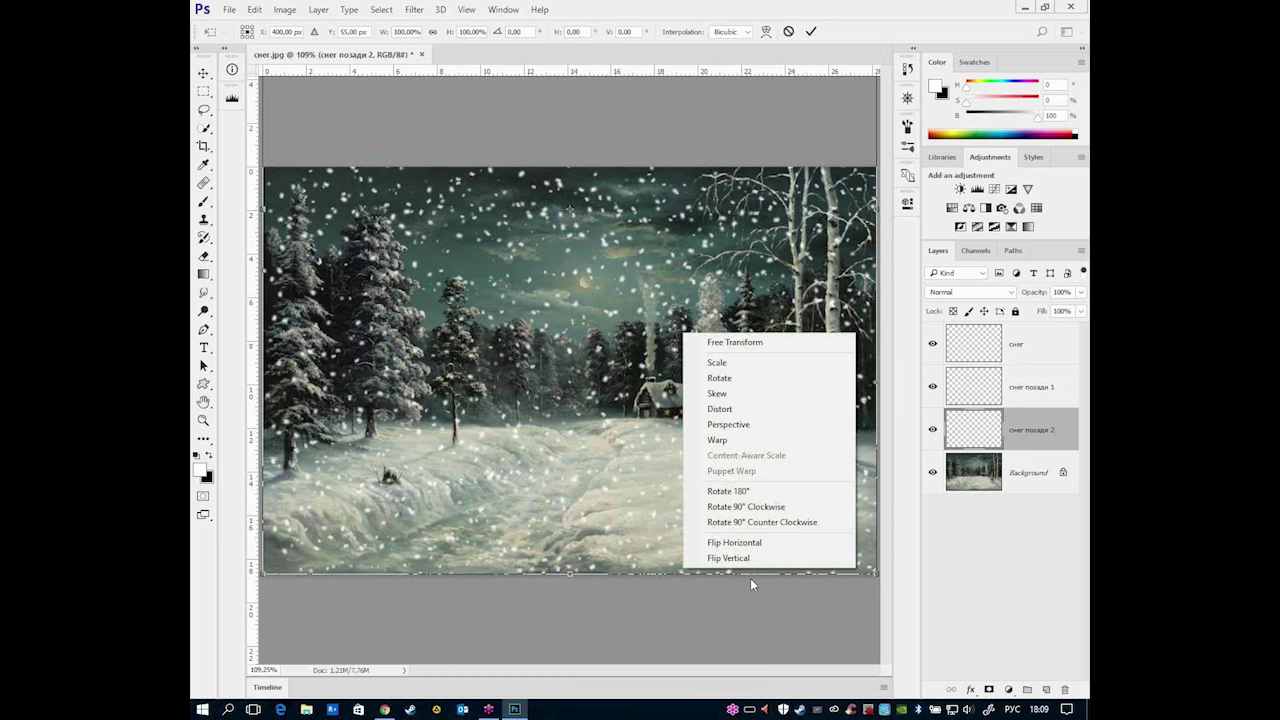
{"action": "left_click", "coordinate": [741, 558]}
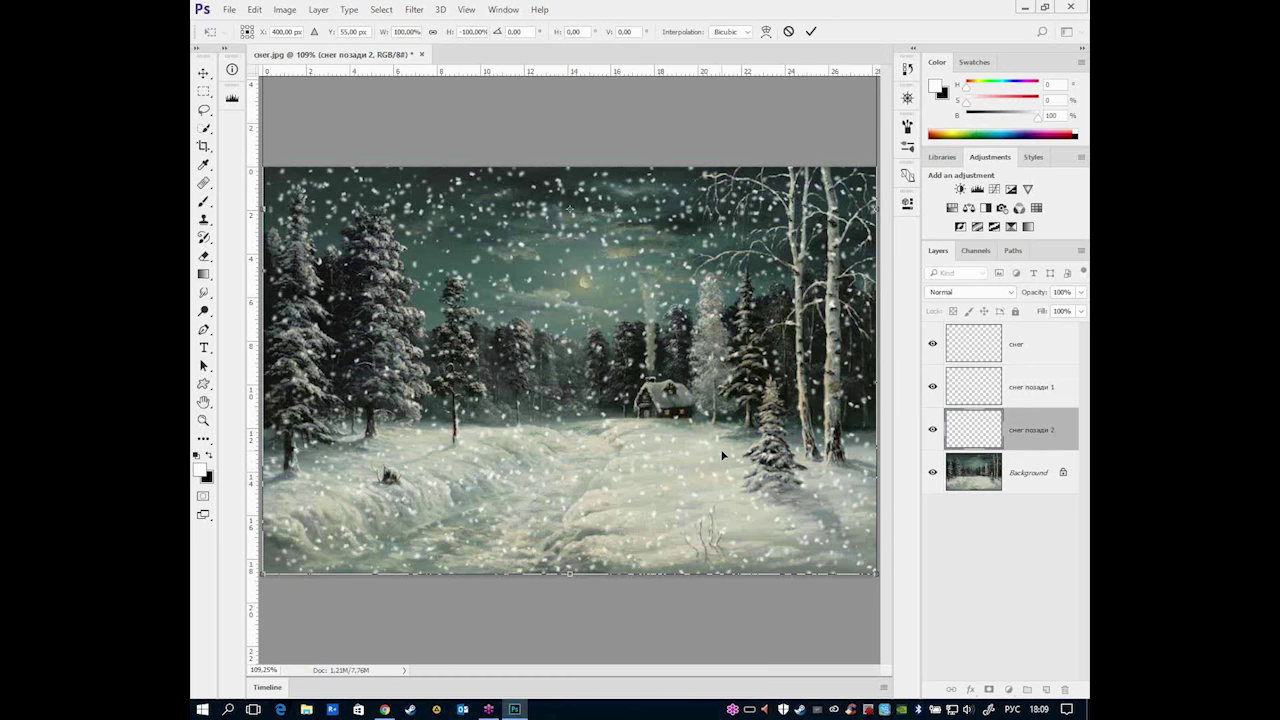
{"action": "key", "text": "Return"}
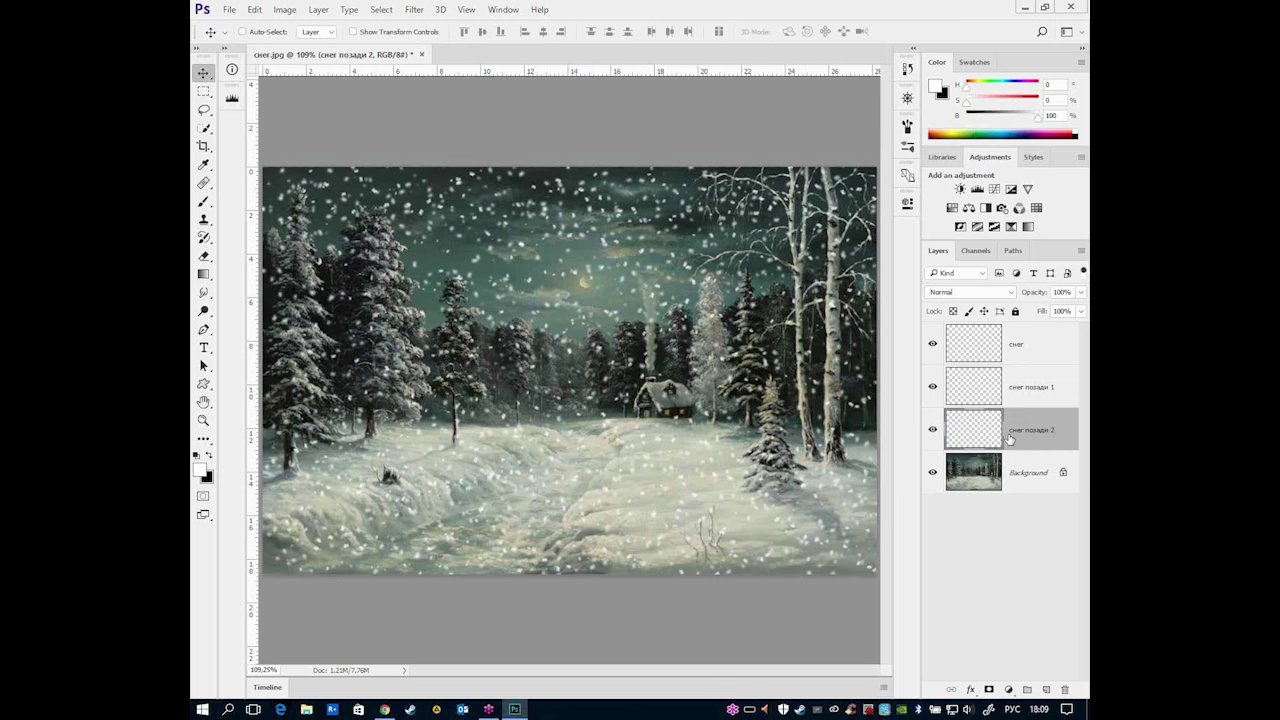
{"action": "left_click", "coordinate": [413, 10]}
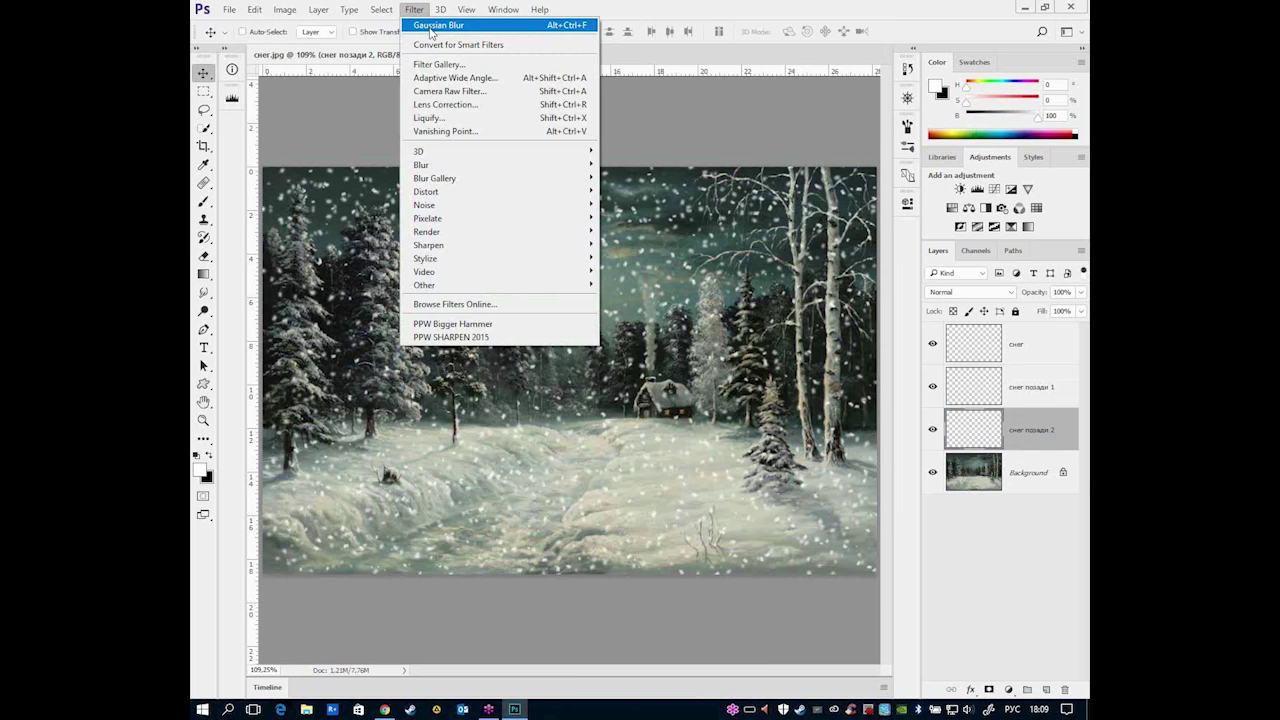
{"action": "left_click", "coordinate": [431, 28]}
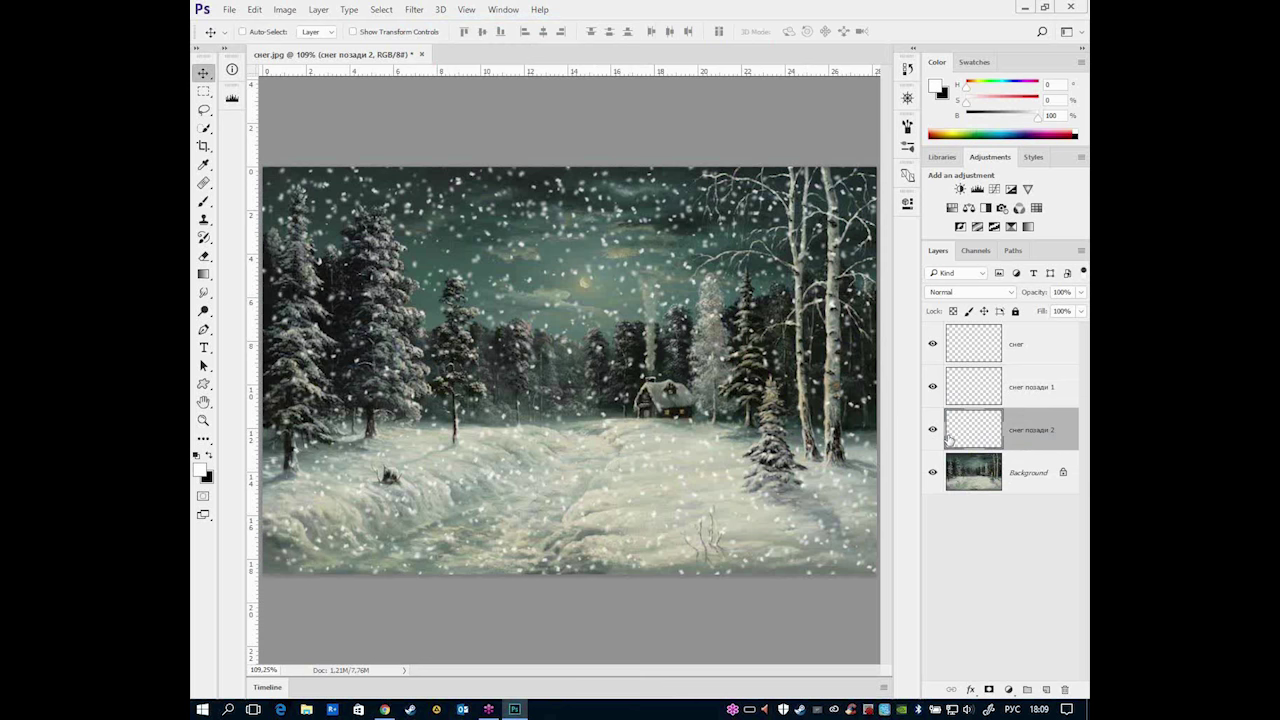
- Hide the top снег layer and reselect снег позади 2
{"action": "left_click", "coordinate": [932, 345]}
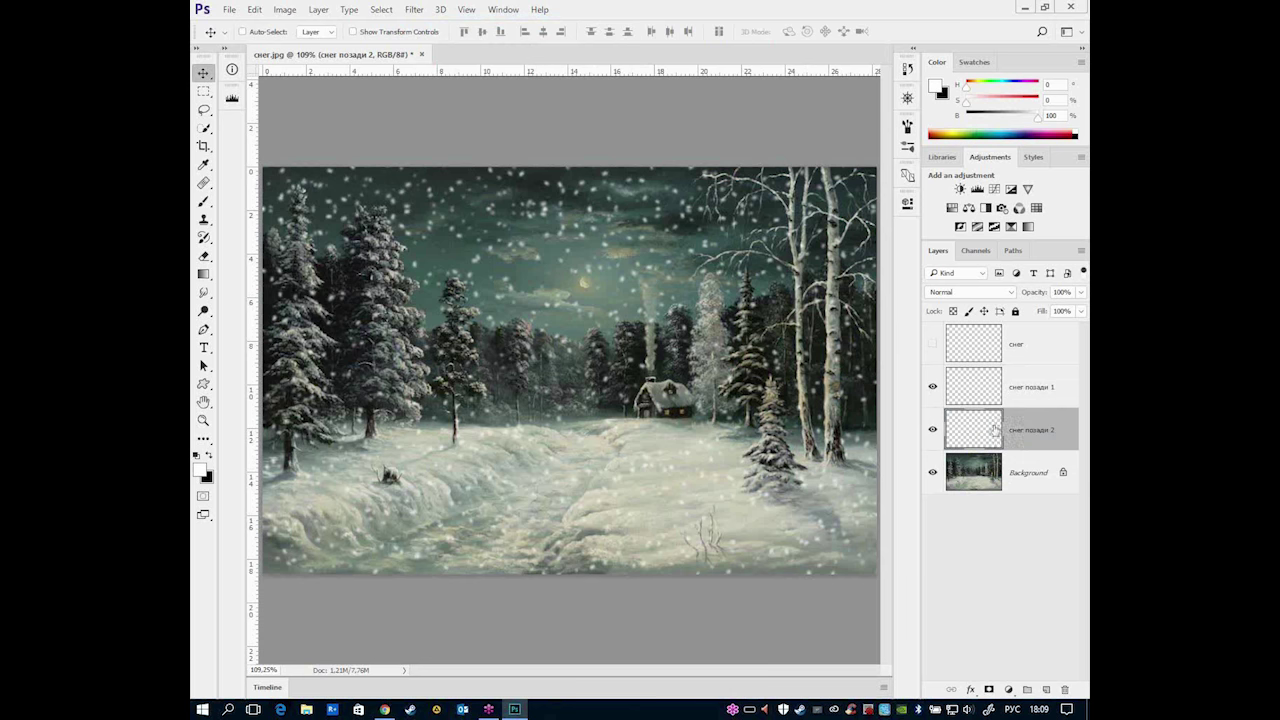
{"action": "left_click", "coordinate": [997, 403]}
{"action": "left_click", "coordinate": [1017, 432]}
{"action": "left_click", "coordinate": [412, 10]}
{"action": "key", "text": "Escape"}
- Rotate the снег позади 2 snow a quarter turn and reposition it lower
{"action": "left_click_drag", "start_coordinate": [1004, 430], "coordinate": [959, 440]}
{"action": "mouse_move", "coordinate": [708, 292]}
{"action": "left_mouse_down"}
{"action": "mouse_move", "coordinate": [698, 313]}
{"action": "mouse_move", "coordinate": [728, 308]}
{"action": "left_mouse_up"}
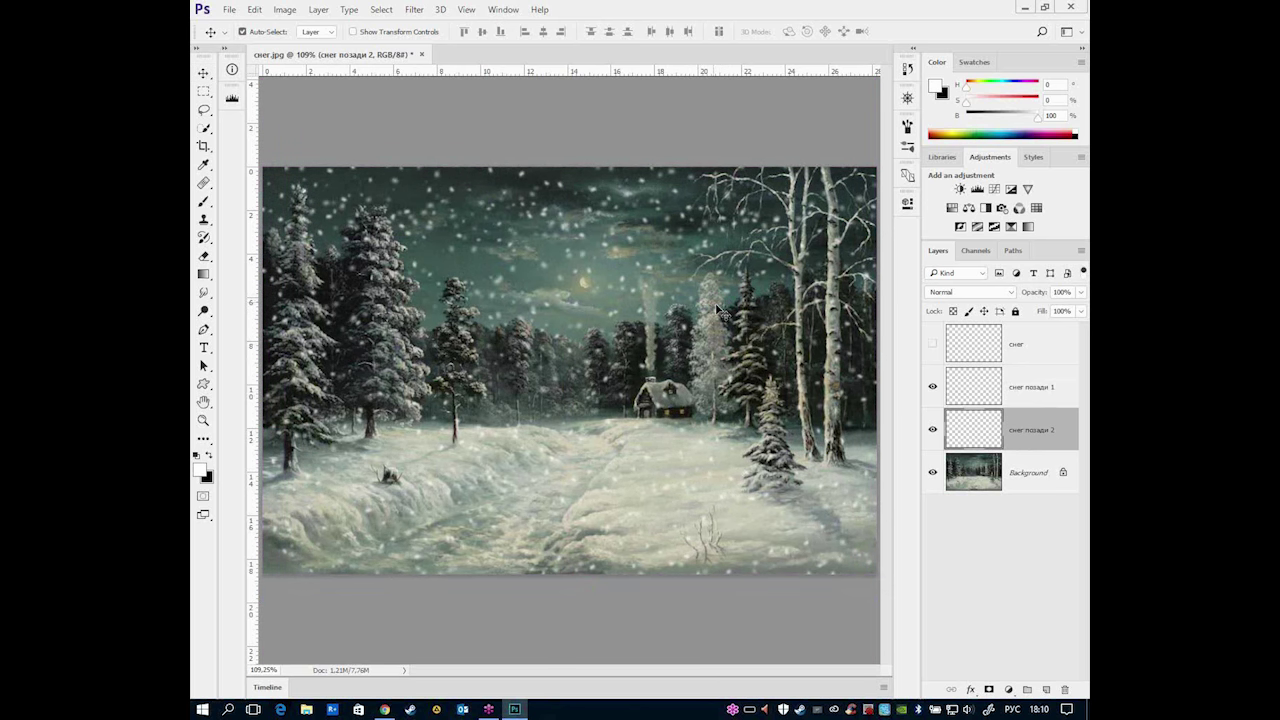
{"action": "key", "text": "ctrl+t"}
{"action": "mouse_move", "coordinate": [280, 118]}
{"action": "left_mouse_down"}
{"action": "mouse_move", "coordinate": [604, 122]}
{"action": "mouse_move", "coordinate": [650, 108]}
{"action": "left_mouse_up"}
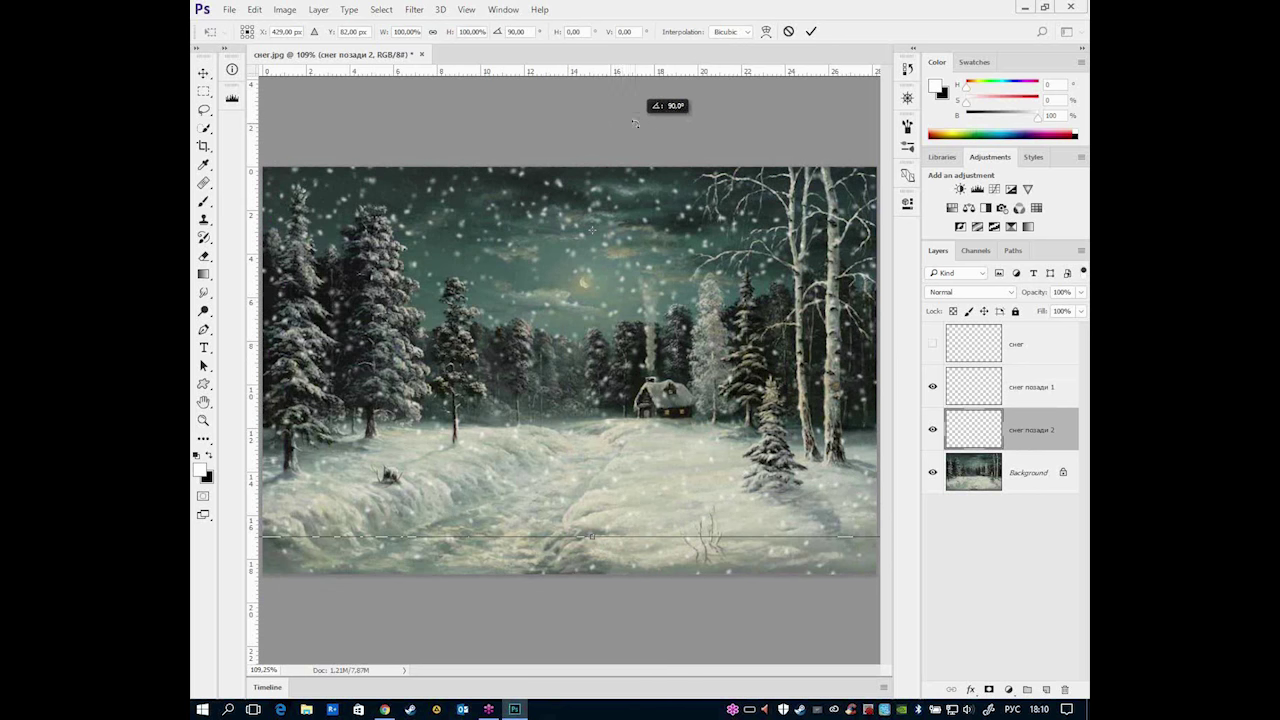
{"action": "left_click_drag", "start_coordinate": [698, 324], "coordinate": [690, 316]}
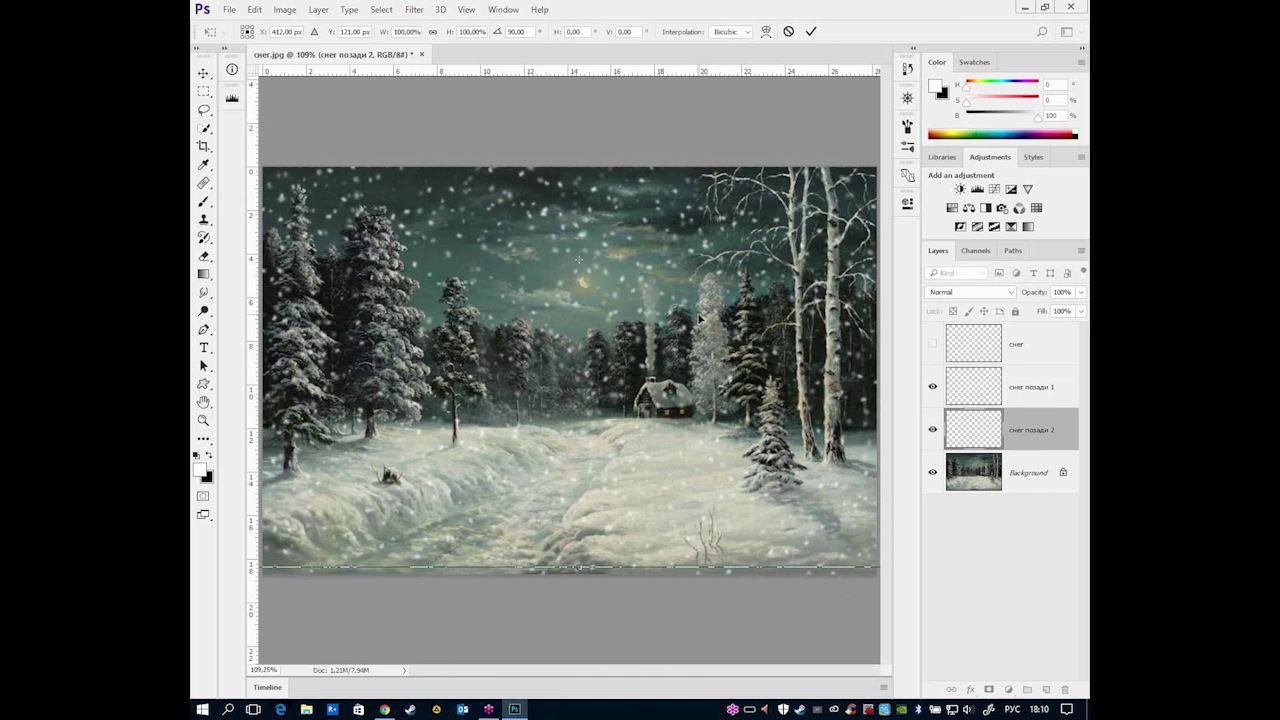
{"action": "key", "text": "Return"}
{"action": "left_click_drag", "start_coordinate": [703, 263], "coordinate": [704, 287]}
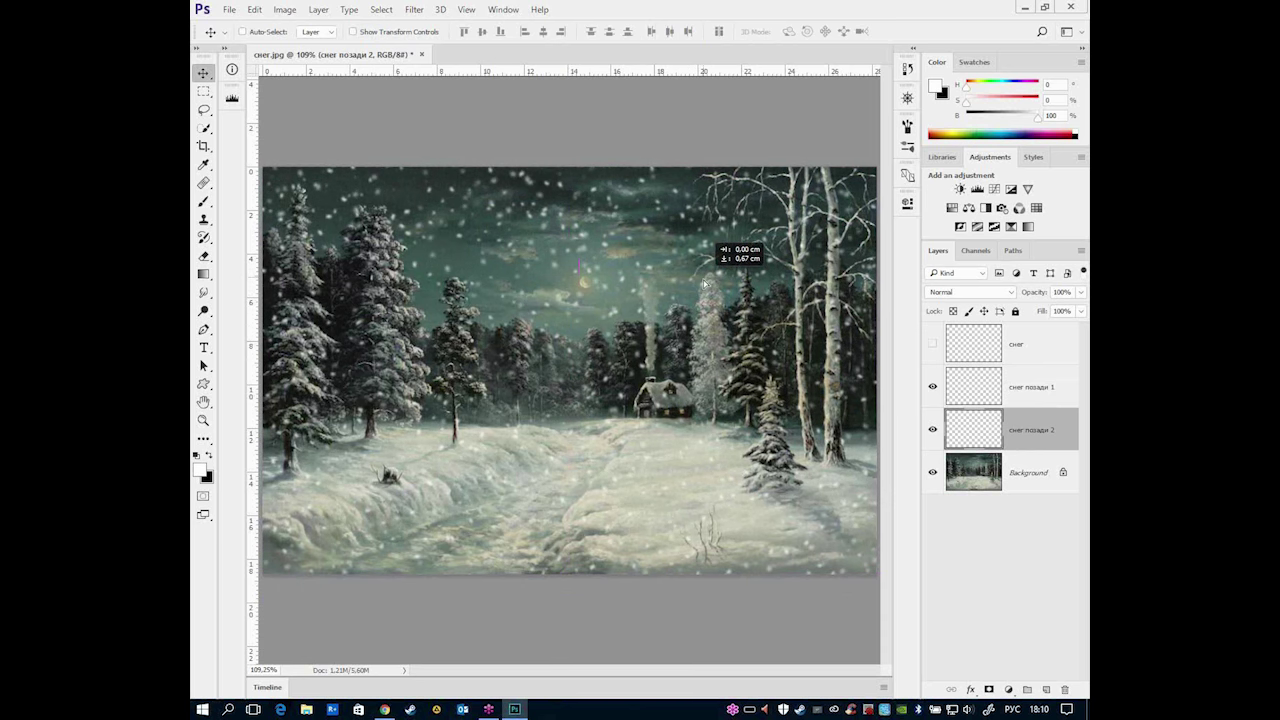
{"action": "left_click_drag", "start_coordinate": [704, 286], "coordinate": [706, 281]}
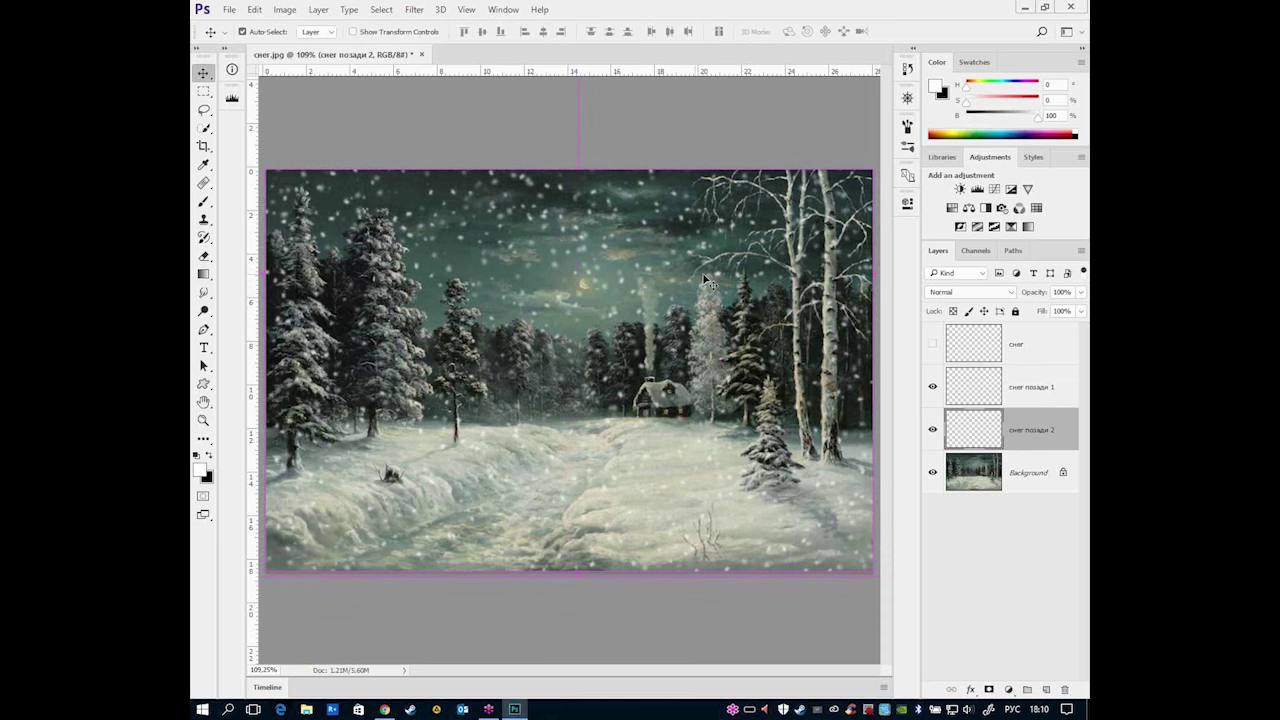
{"action": "key", "text": "ctrl+1"}
- Scale снег позади 2 to about 85%, reposition it, and show the снег layer again
{"action": "key", "text": "ctrl+t"}
{"action": "key", "text": "ctrl+minus"}
{"action": "left_click_drag", "start_coordinate": [797, 123], "coordinate": [725, 177]}
{"action": "left_click_drag", "start_coordinate": [598, 271], "coordinate": [628, 275]}
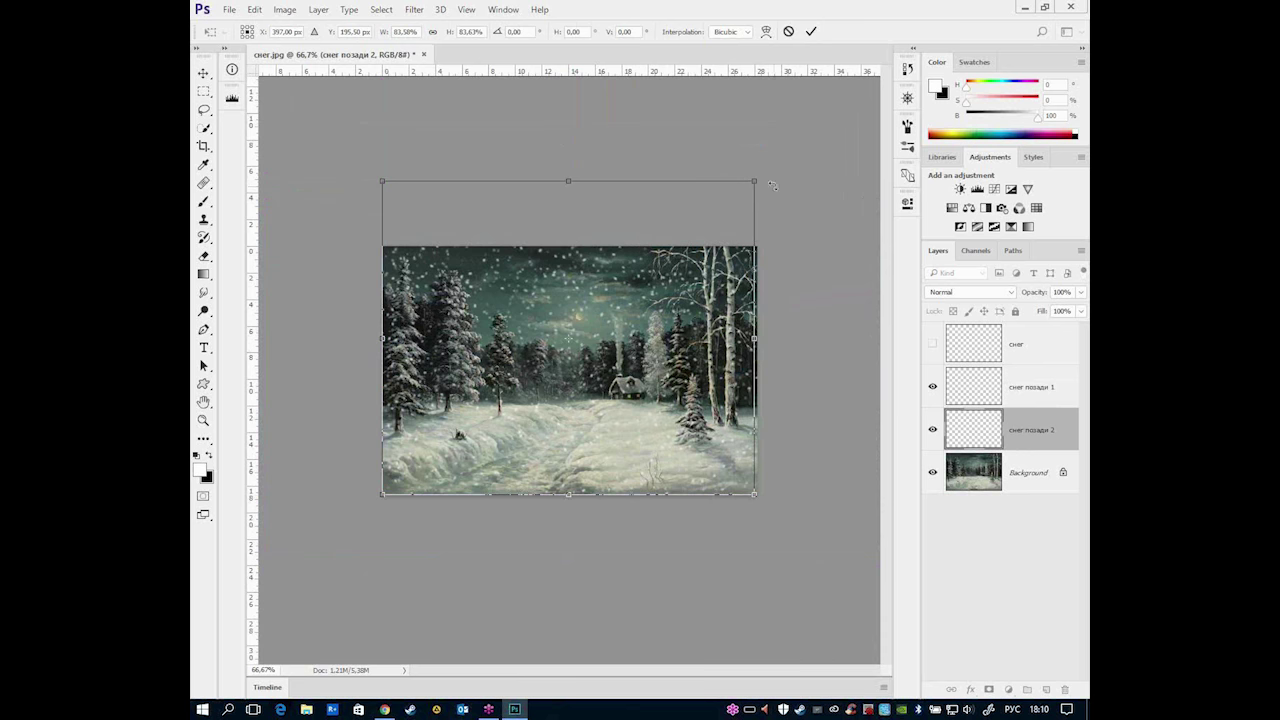
{"action": "left_click_drag", "start_coordinate": [764, 181], "coordinate": [762, 178]}
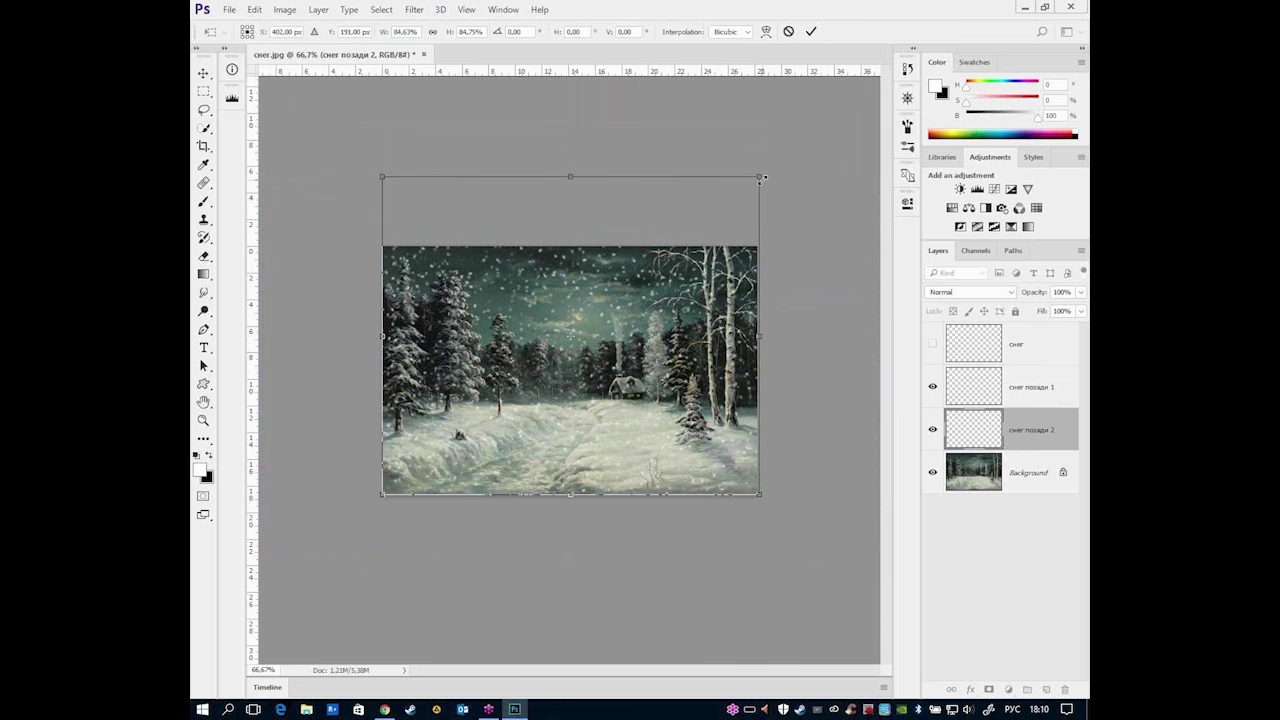
{"action": "key", "text": "Return"}
{"action": "left_click", "coordinate": [933, 344]}
{"action": "key", "text": "ctrl+1"}
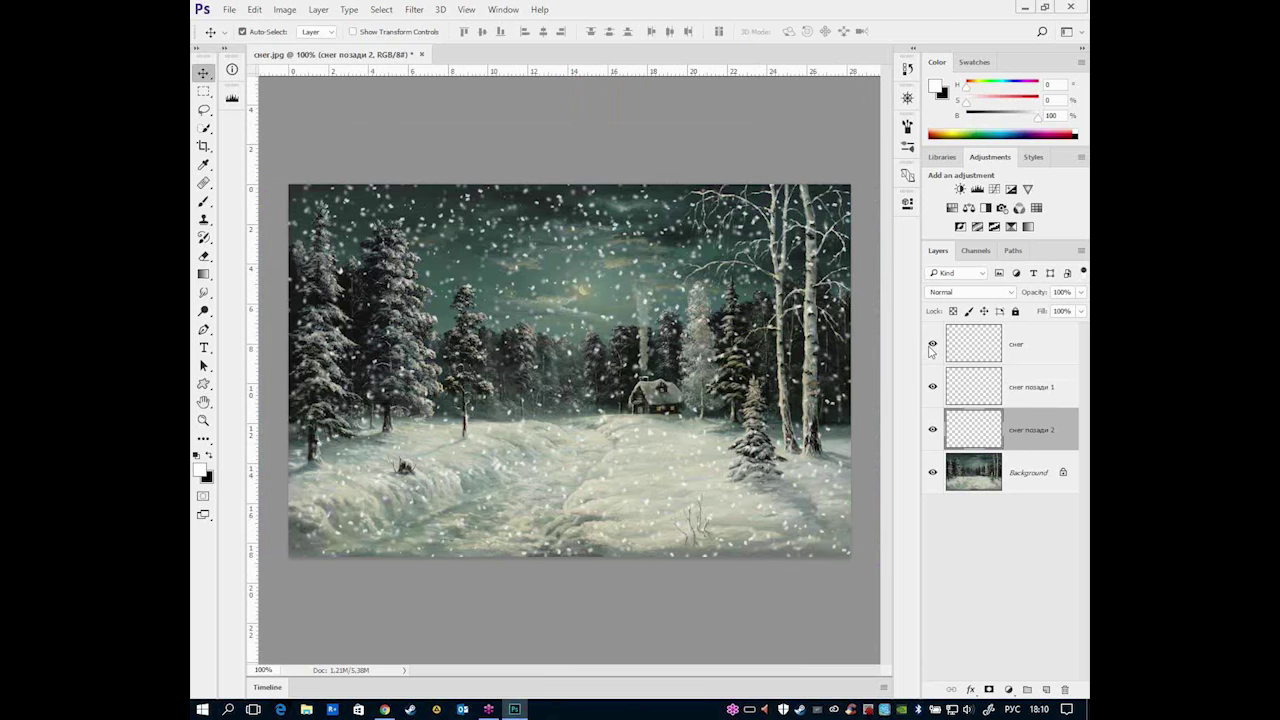
{"action": "key", "text": "ctrl+0"}
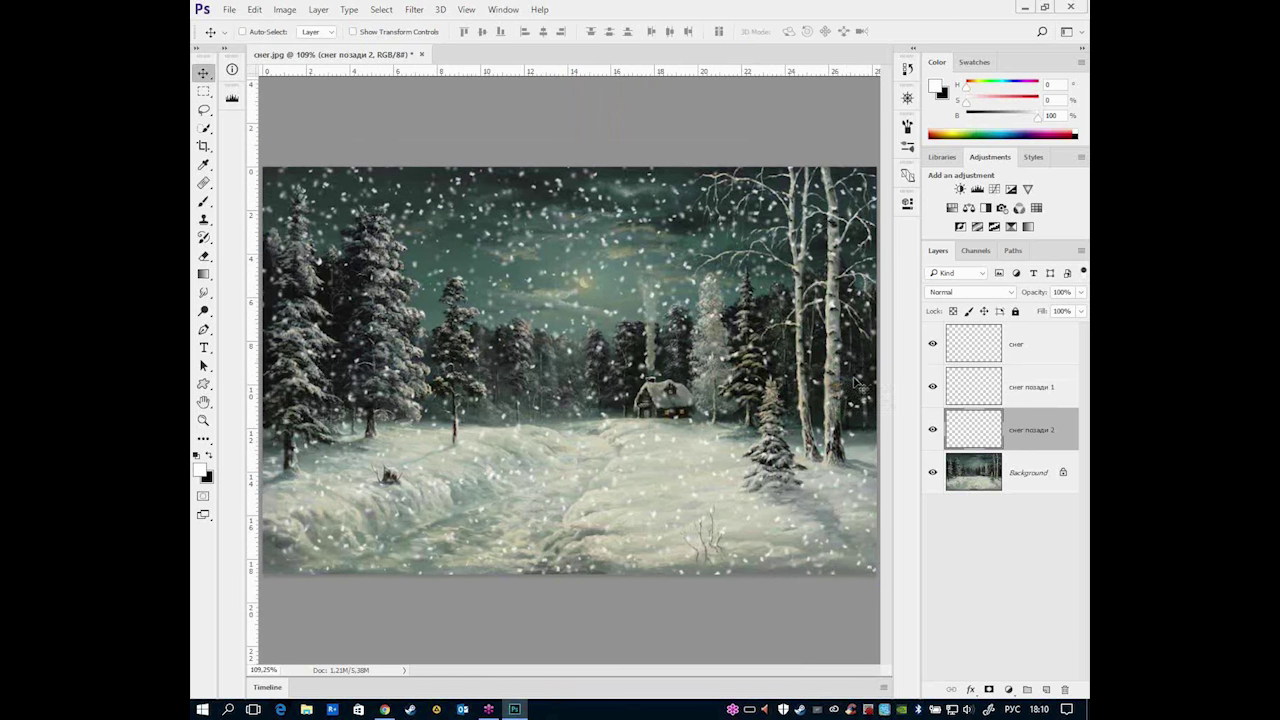
- Nudge the снег позади 2, снег позади 1 and снег snow layers slightly
{"action": "left_click", "coordinate": [1035, 386]}
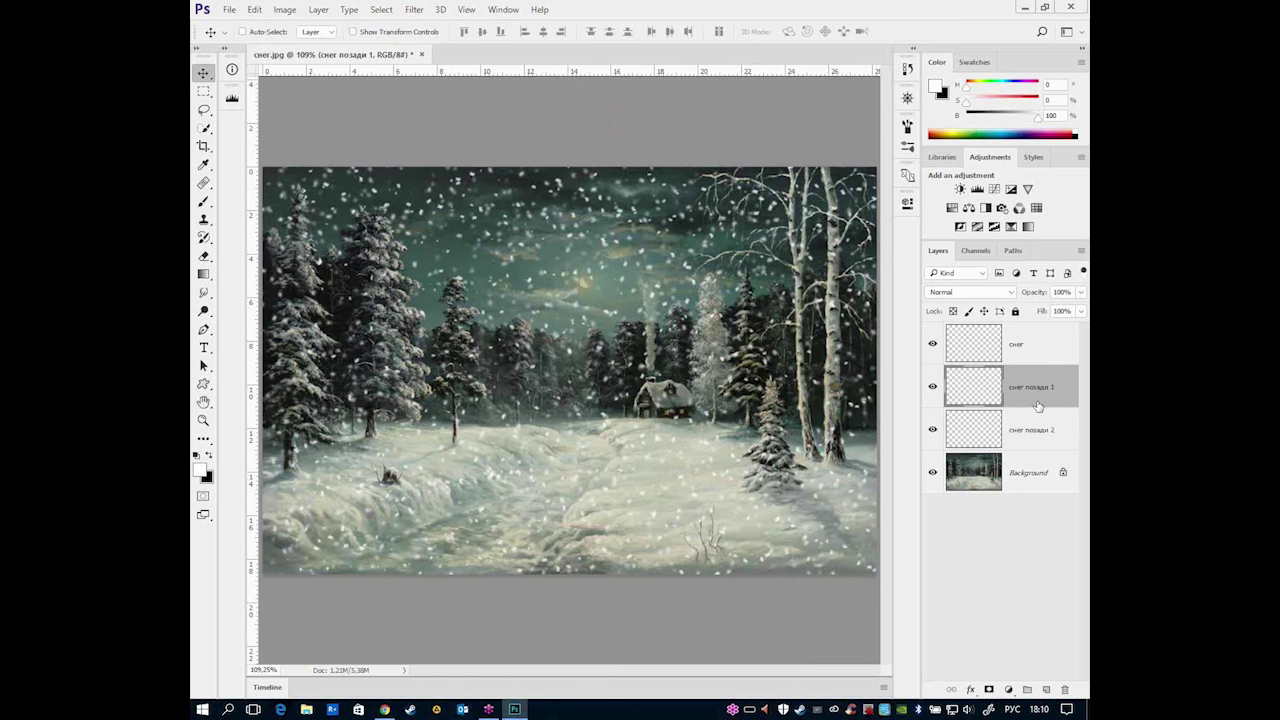
{"action": "left_click", "coordinate": [1037, 425]}
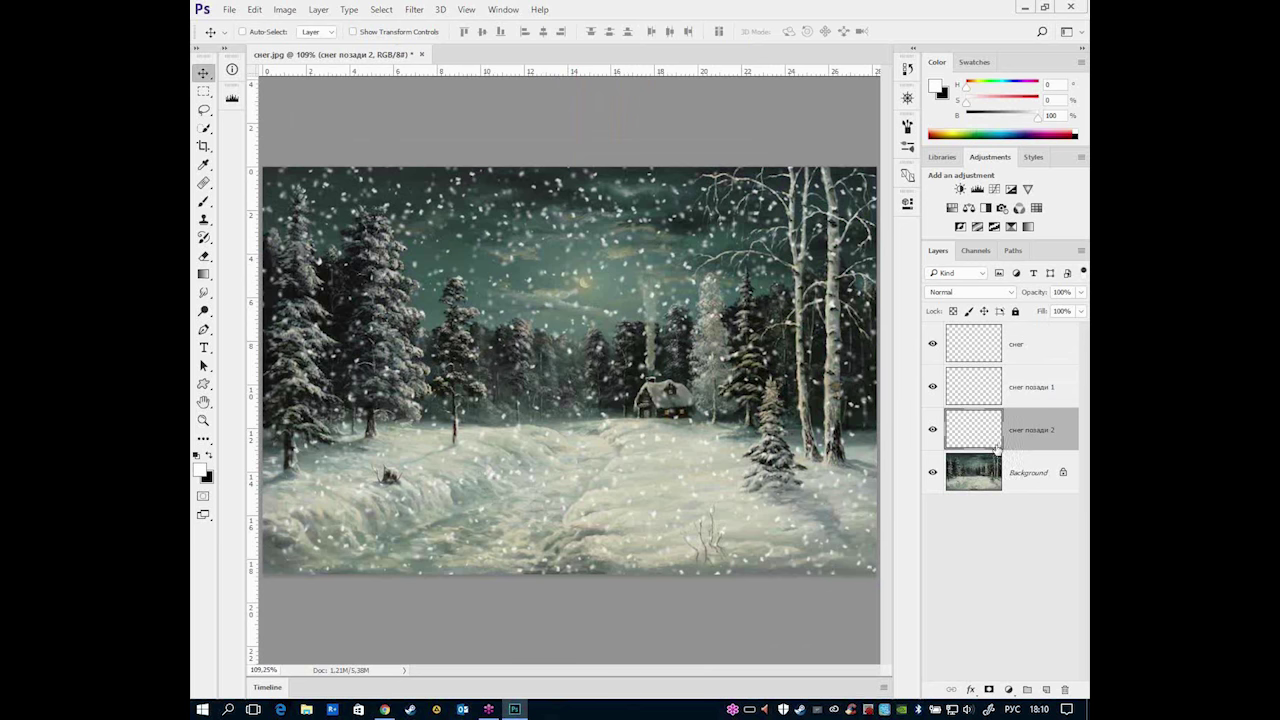
{"action": "left_click_drag", "start_coordinate": [639, 427], "coordinate": [643, 488]}
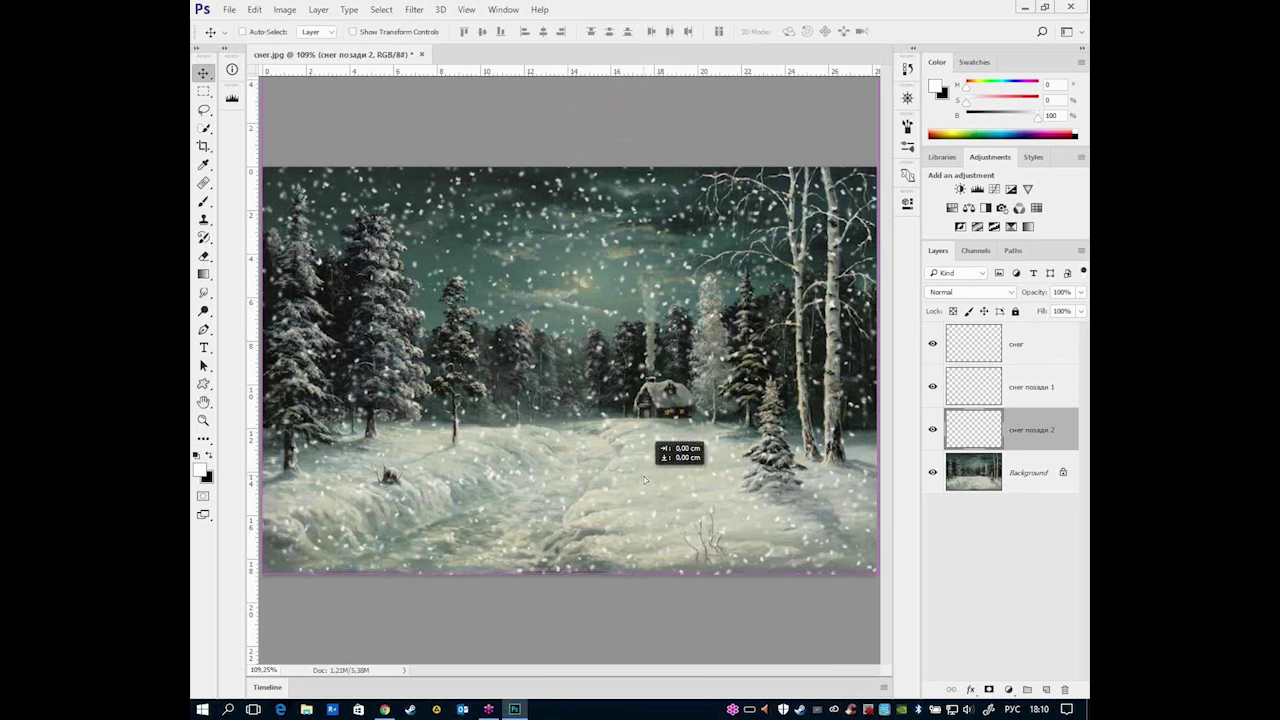
{"action": "left_click", "coordinate": [976, 392]}
{"action": "left_click_drag", "start_coordinate": [731, 512], "coordinate": [728, 512]}
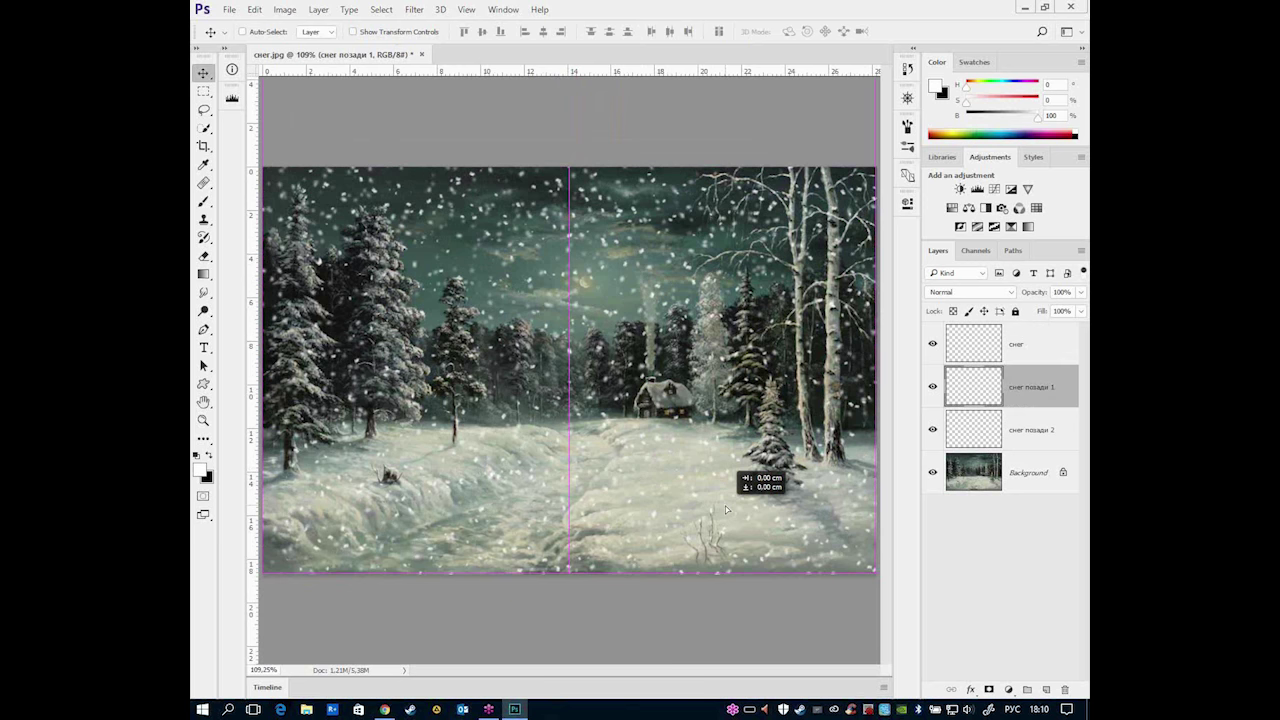
{"action": "left_click", "coordinate": [975, 343]}
{"action": "left_click_drag", "start_coordinate": [744, 522], "coordinate": [744, 518]}
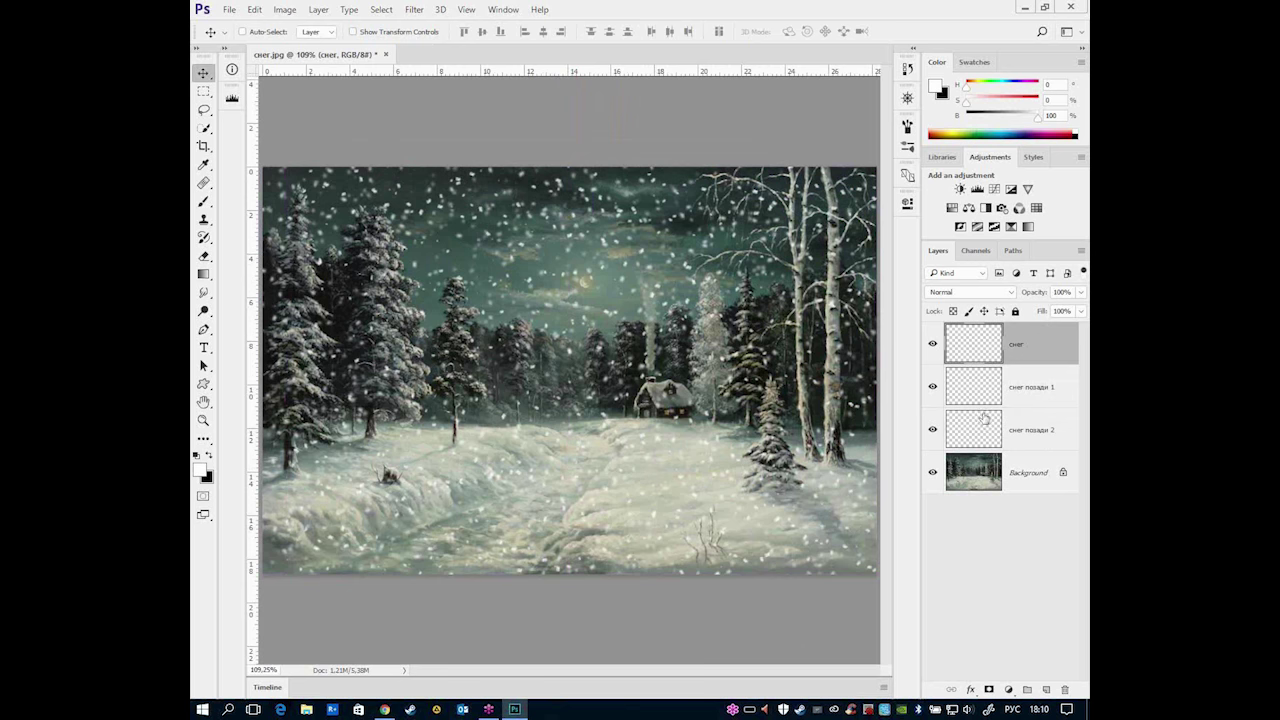
- Free Transform снег up-left, commit transforms on both снег позади layers, and expand the timeline
{"action": "key", "text": "ctrl+t"}
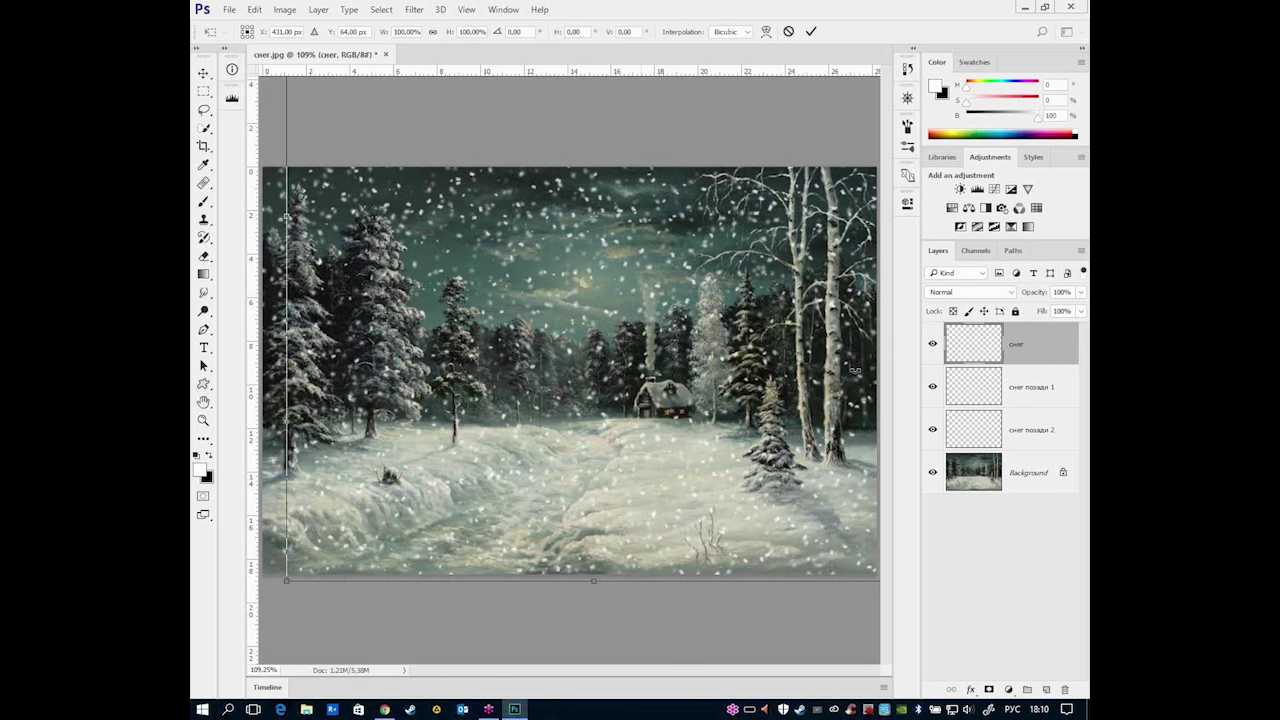
{"action": "left_click_drag", "start_coordinate": [688, 486], "coordinate": [664, 480]}
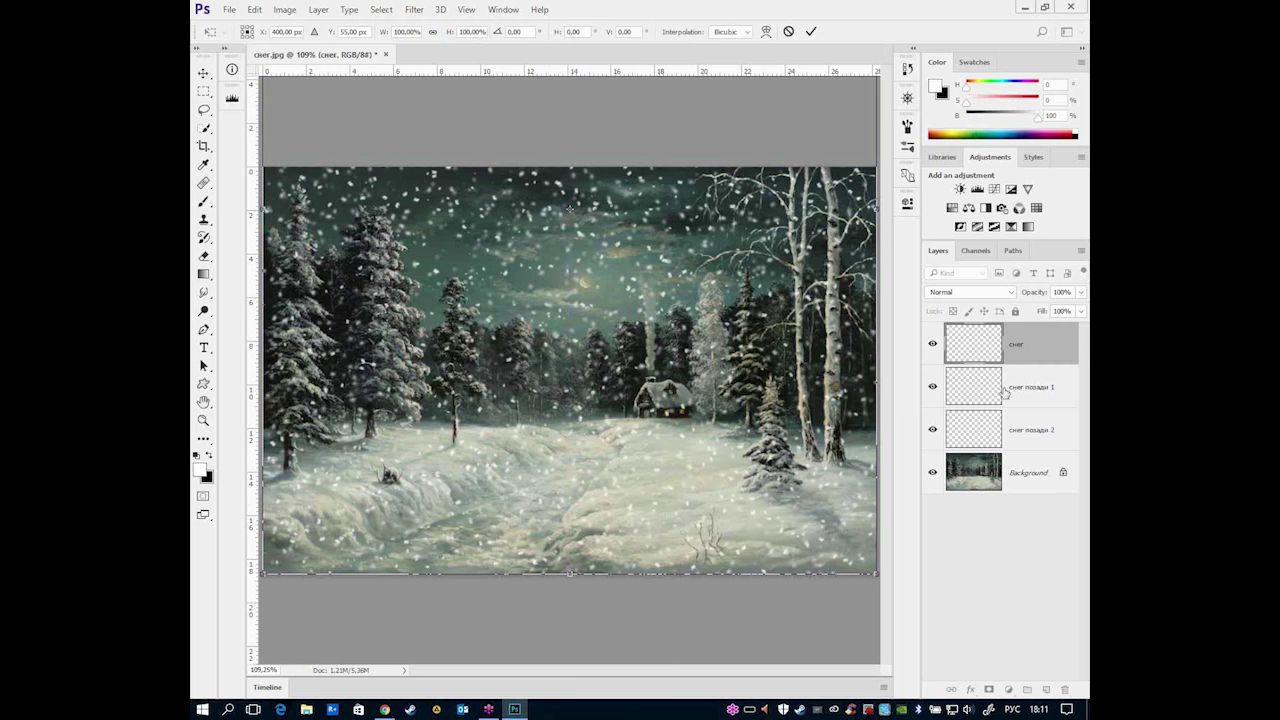
{"action": "key", "text": "Return"}
{"action": "left_click", "coordinate": [965, 398]}
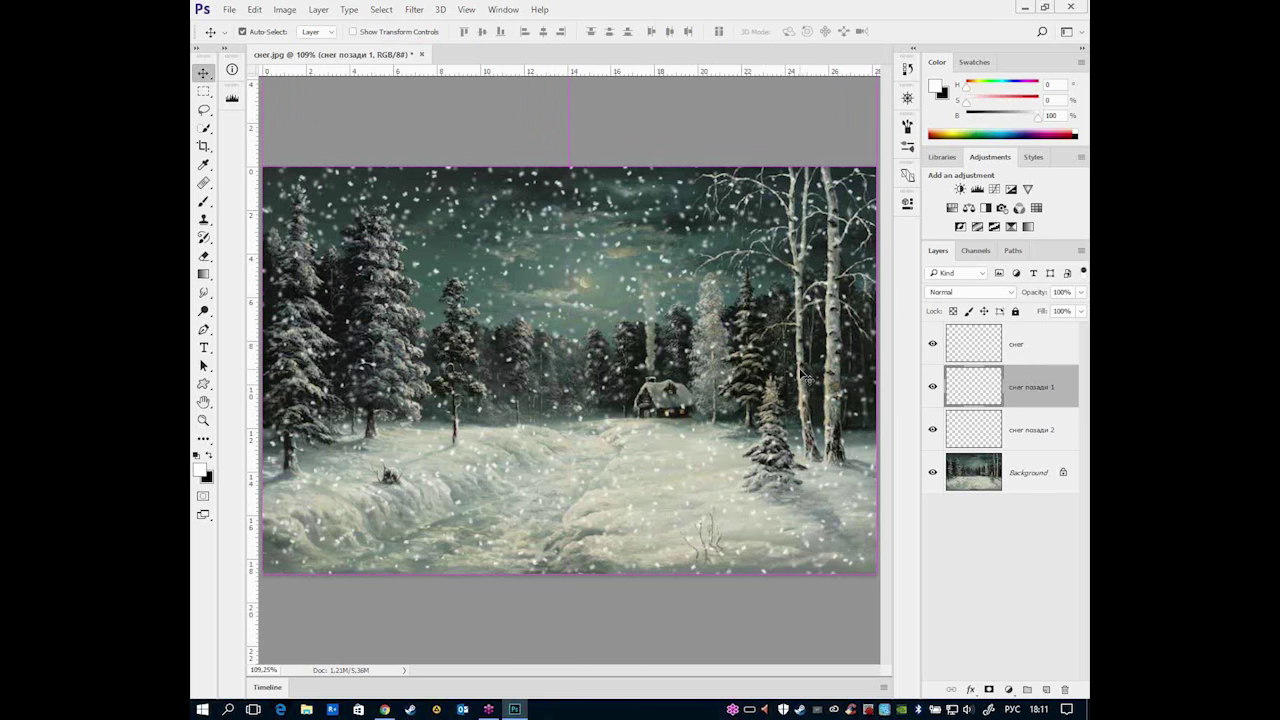
{"action": "key", "text": "ctrl+t"}
{"action": "key", "text": "Return"}
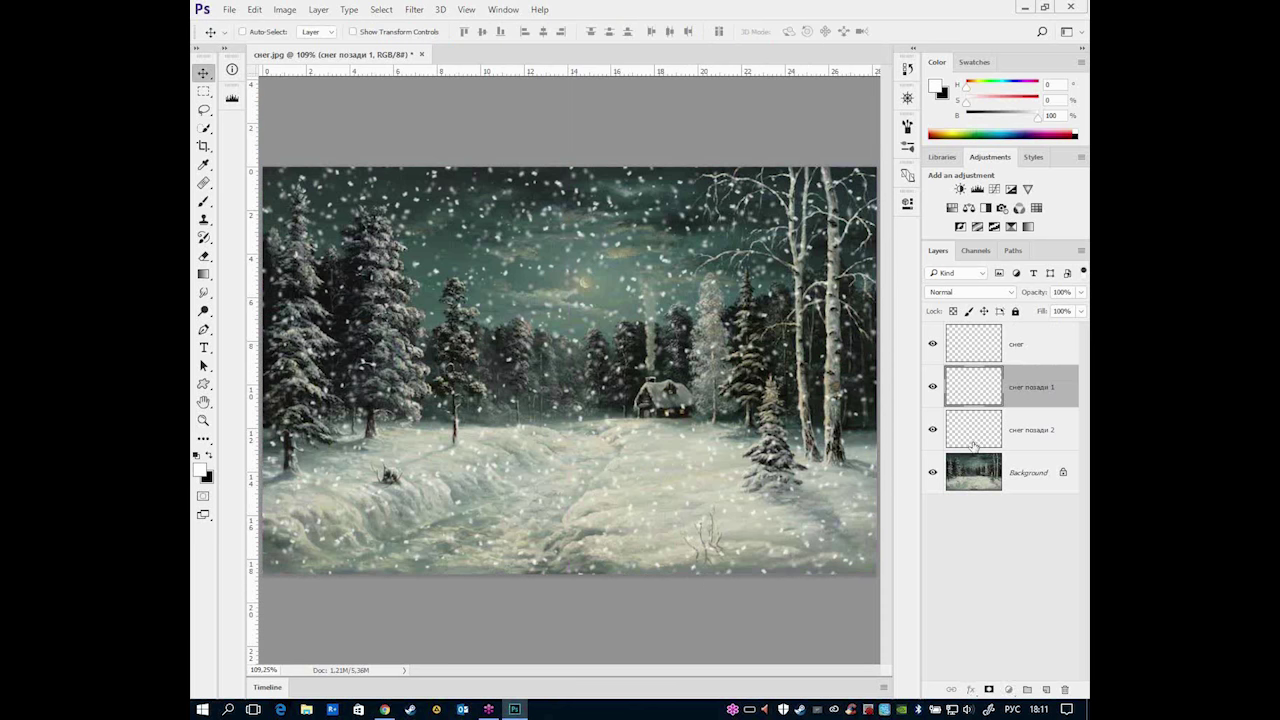
{"action": "left_click", "coordinate": [972, 440]}
{"action": "key", "text": "ctrl+t"}
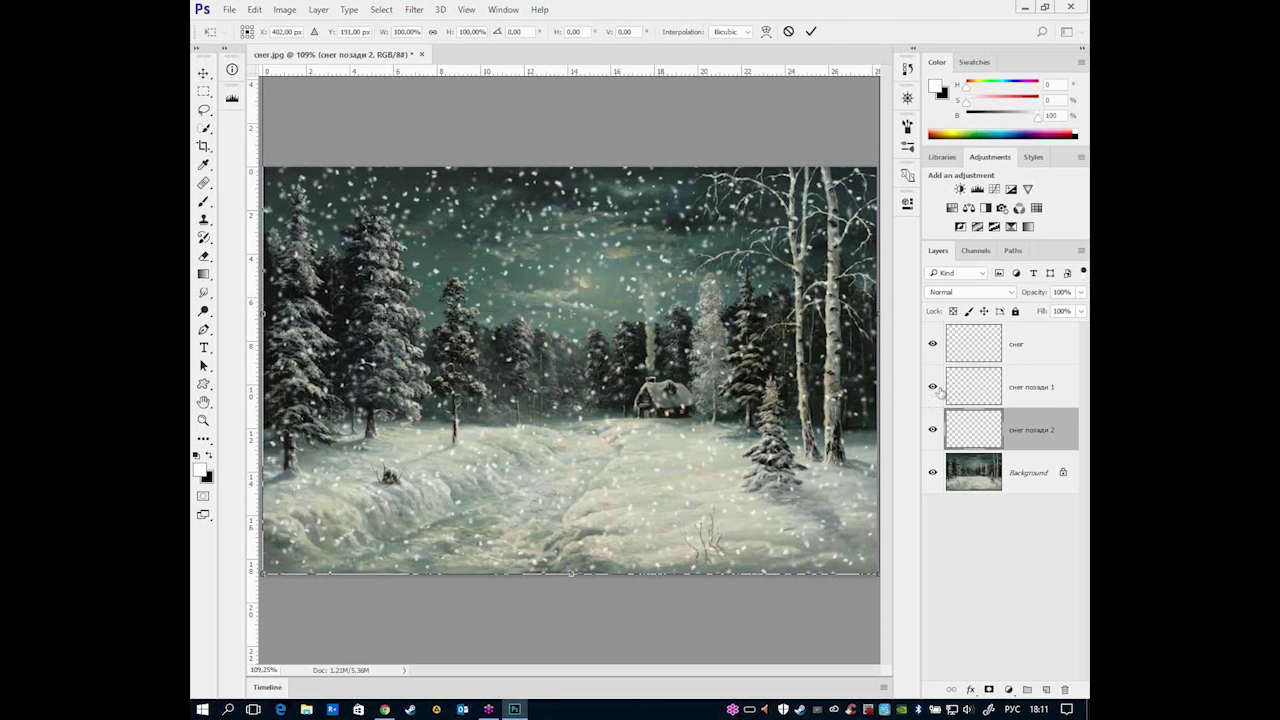
{"action": "key", "text": "Return"}
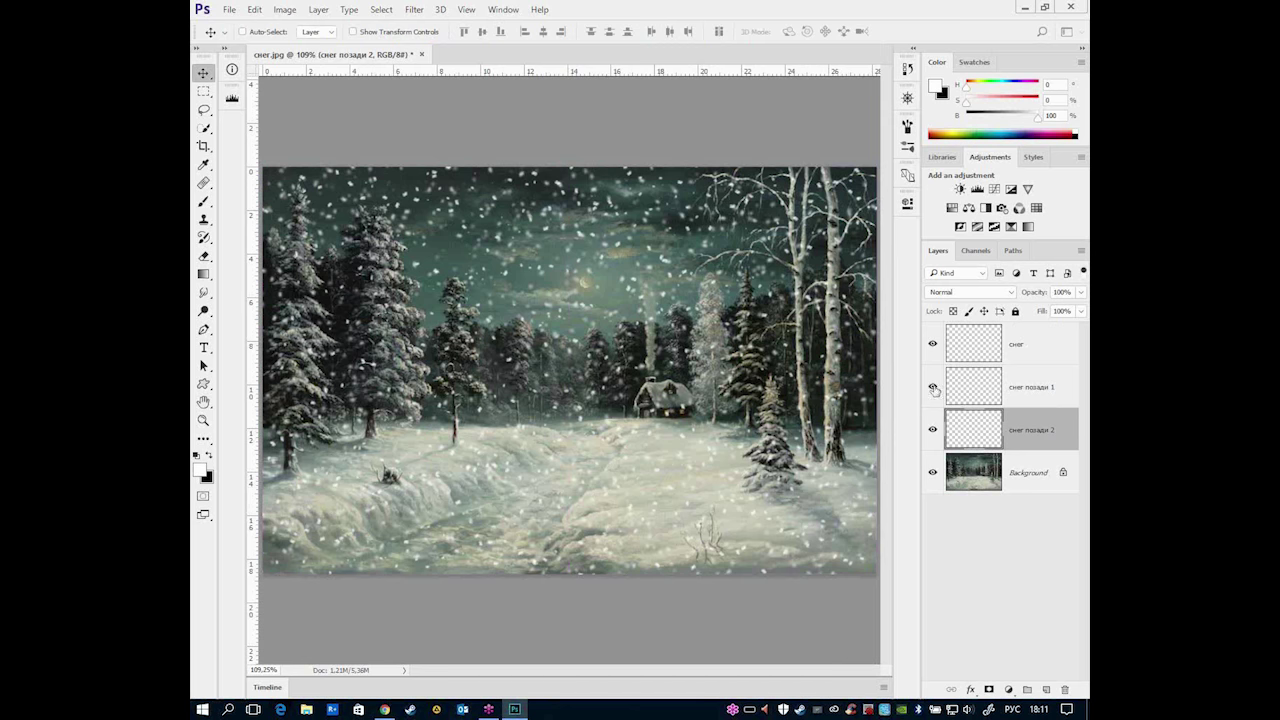
{"action": "left_click", "coordinate": [1043, 352]}
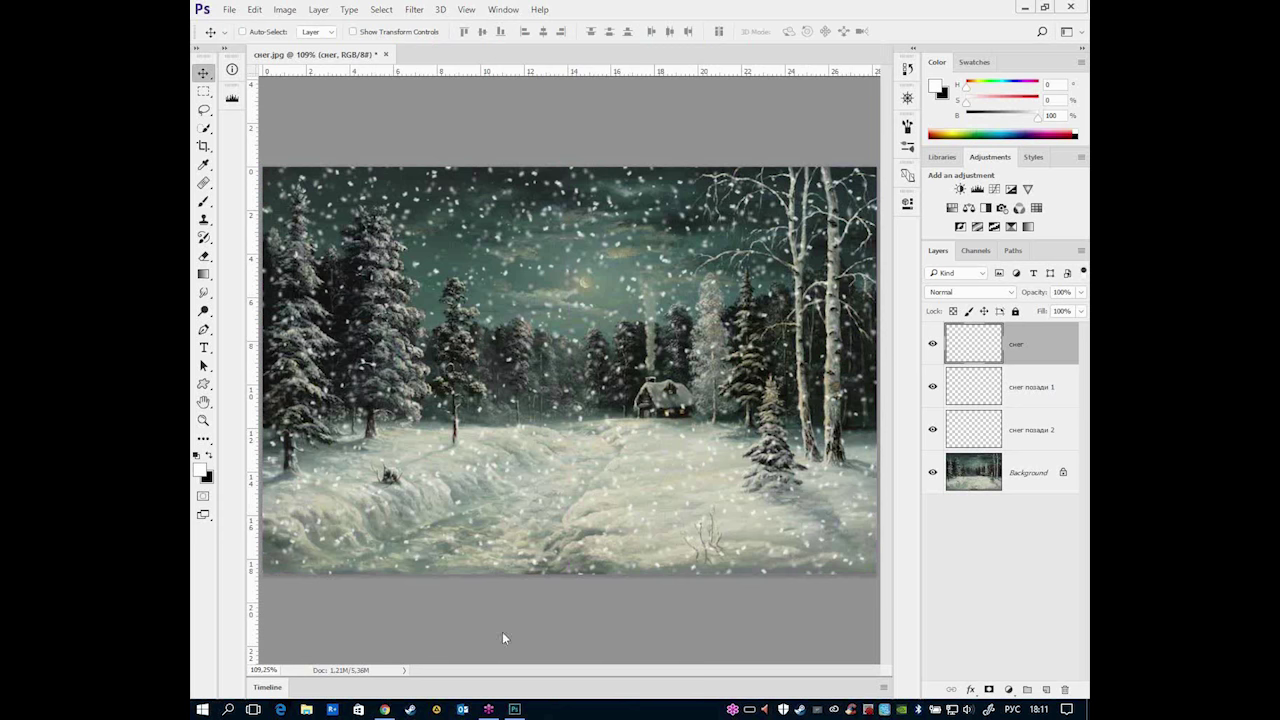
{"action": "double_click", "coordinate": [268, 687]}
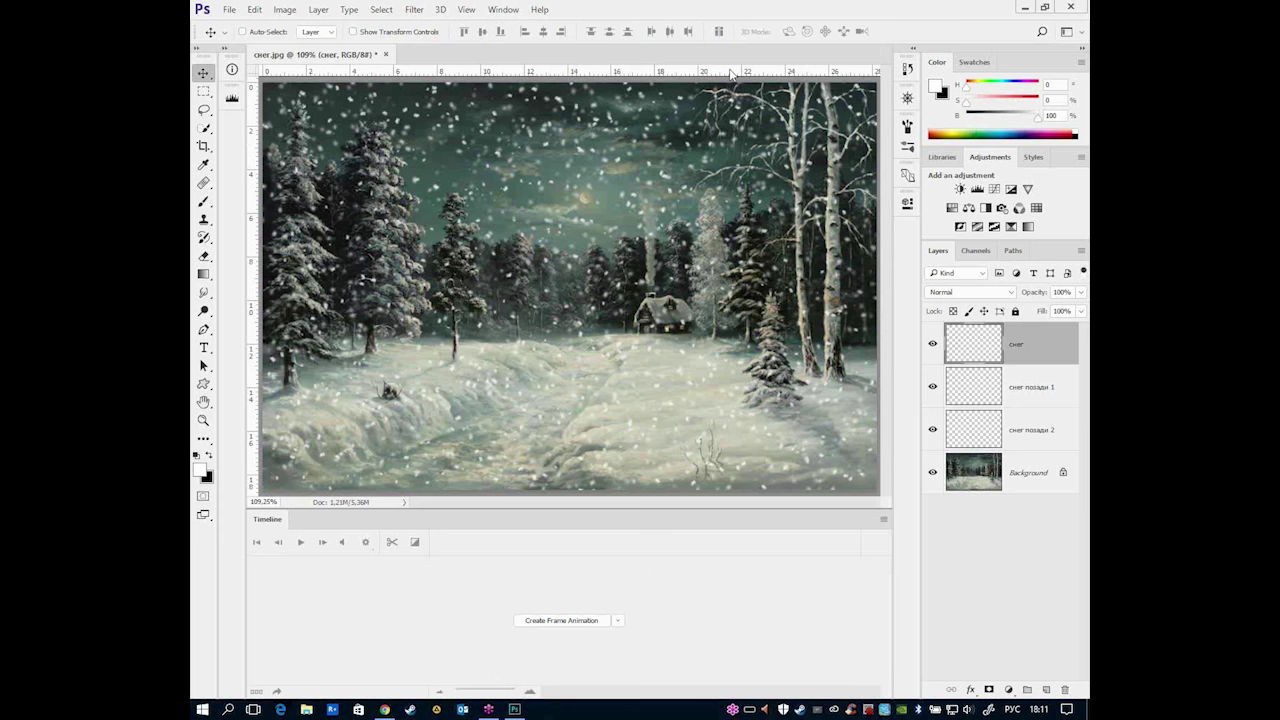
- Create a frame animation from the scene and duplicate frame 1 as frame 2
{"action": "left_click", "coordinate": [619, 621]}
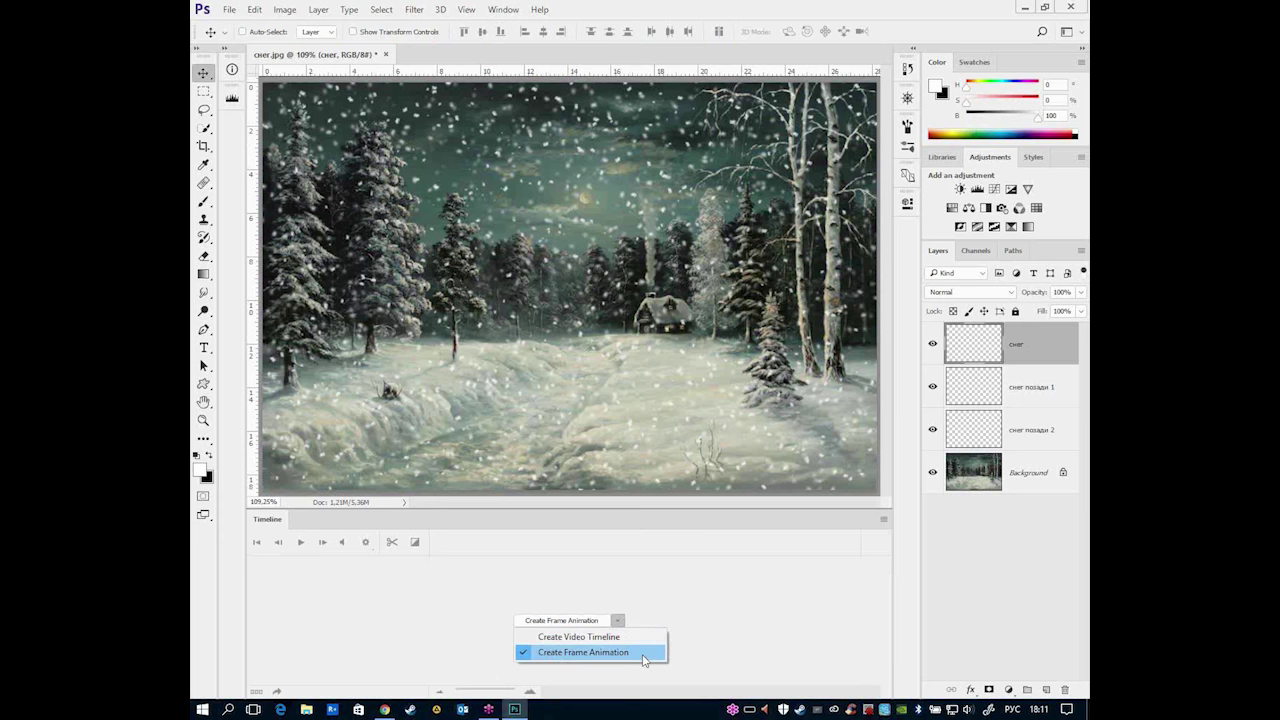
{"action": "left_click", "coordinate": [608, 660]}
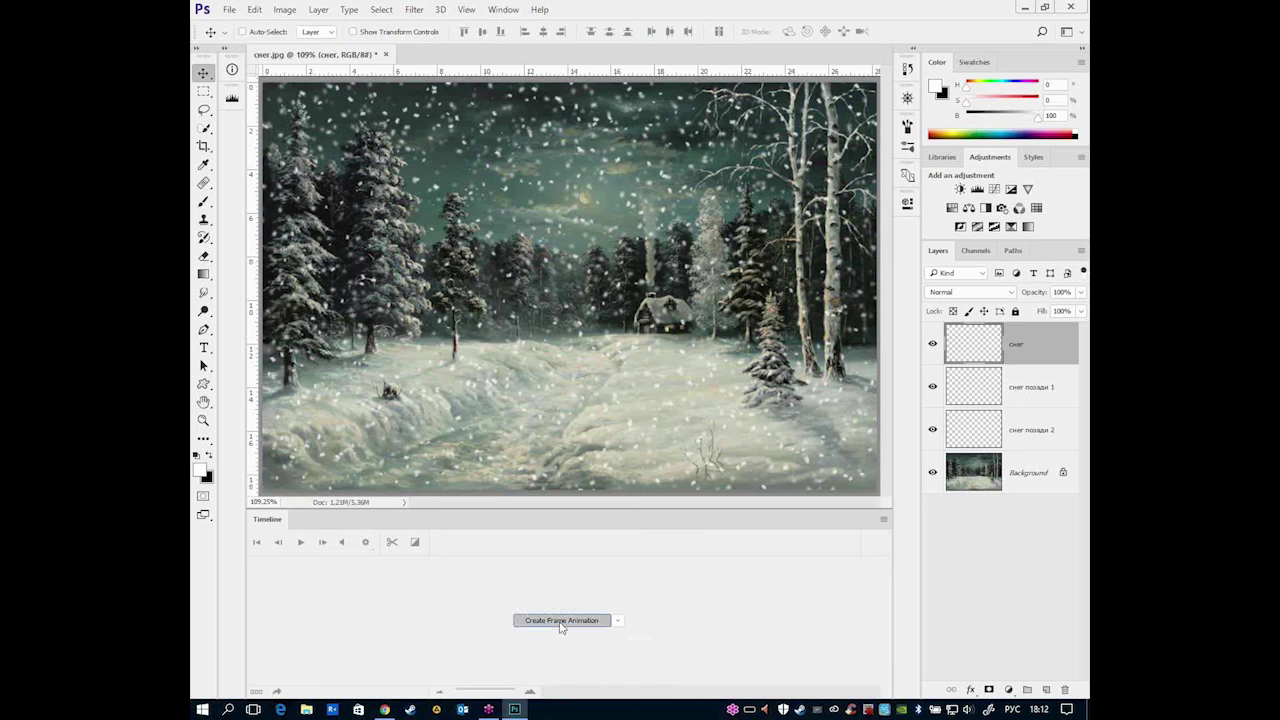
{"action": "left_click", "coordinate": [561, 621]}
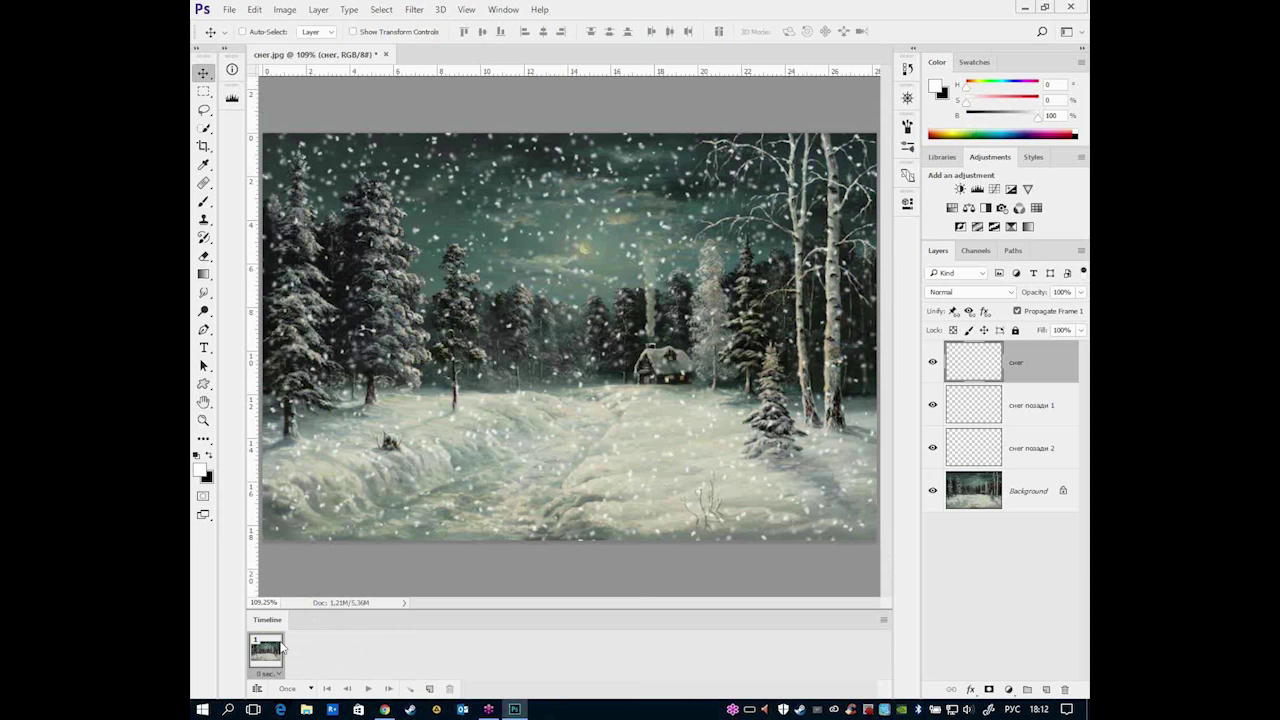
{"action": "left_click", "coordinate": [429, 689]}
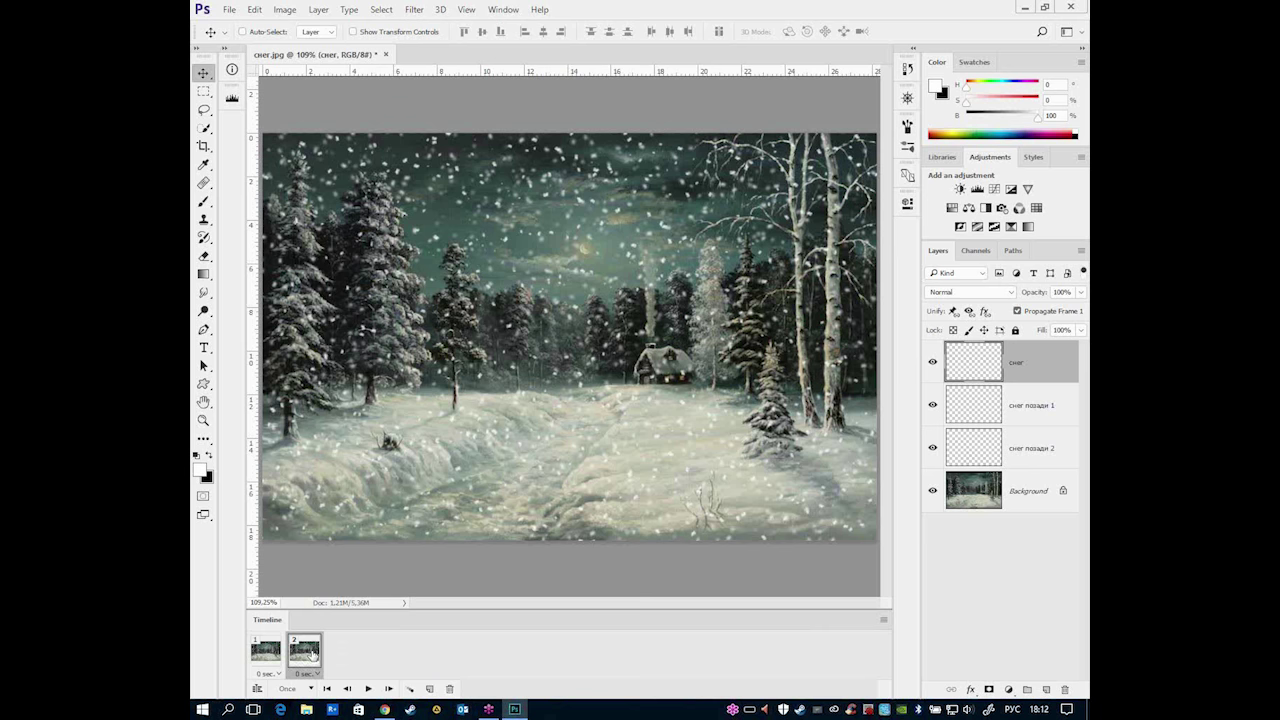
- Move снег down 6.74 cm, снег позади 1 down 8.47 cm, and снег позади 2 down 2.61 cm
{"action": "mouse_move", "coordinate": [546, 215]}
{"action": "left_mouse_down"}
{"action": "mouse_move", "coordinate": [549, 555]}
{"action": "mouse_move", "coordinate": [552, 535]}
{"action": "left_mouse_up"}
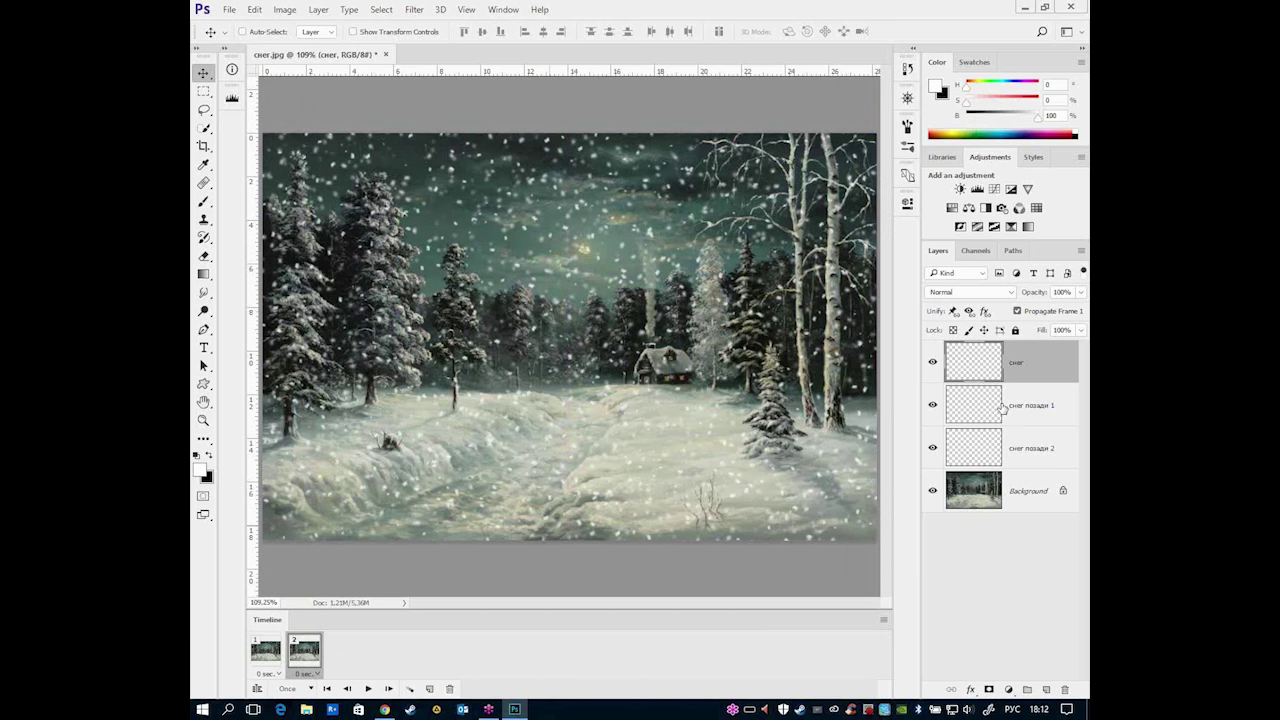
{"action": "key", "text": "alt+bracketleft"}
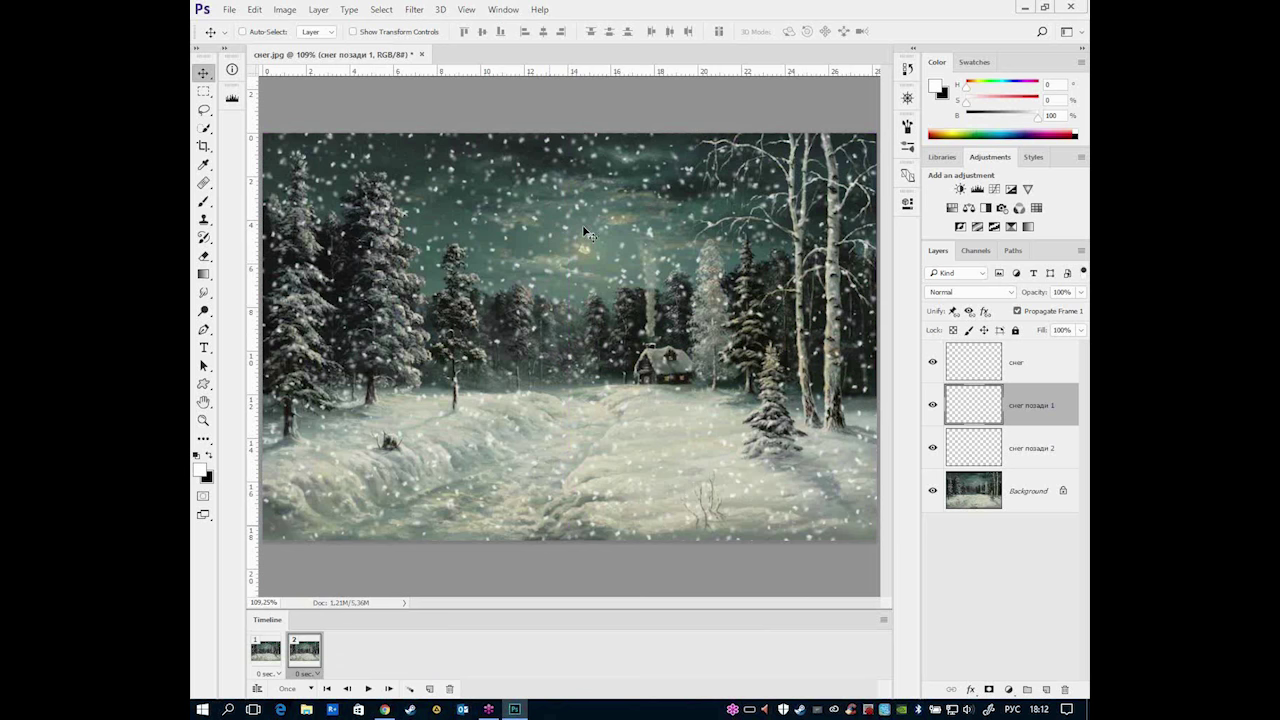
{"action": "mouse_move", "coordinate": [592, 203]}
{"action": "left_mouse_down"}
{"action": "mouse_move", "coordinate": [592, 420]}
{"action": "mouse_move", "coordinate": [593, 407]}
{"action": "left_mouse_up"}
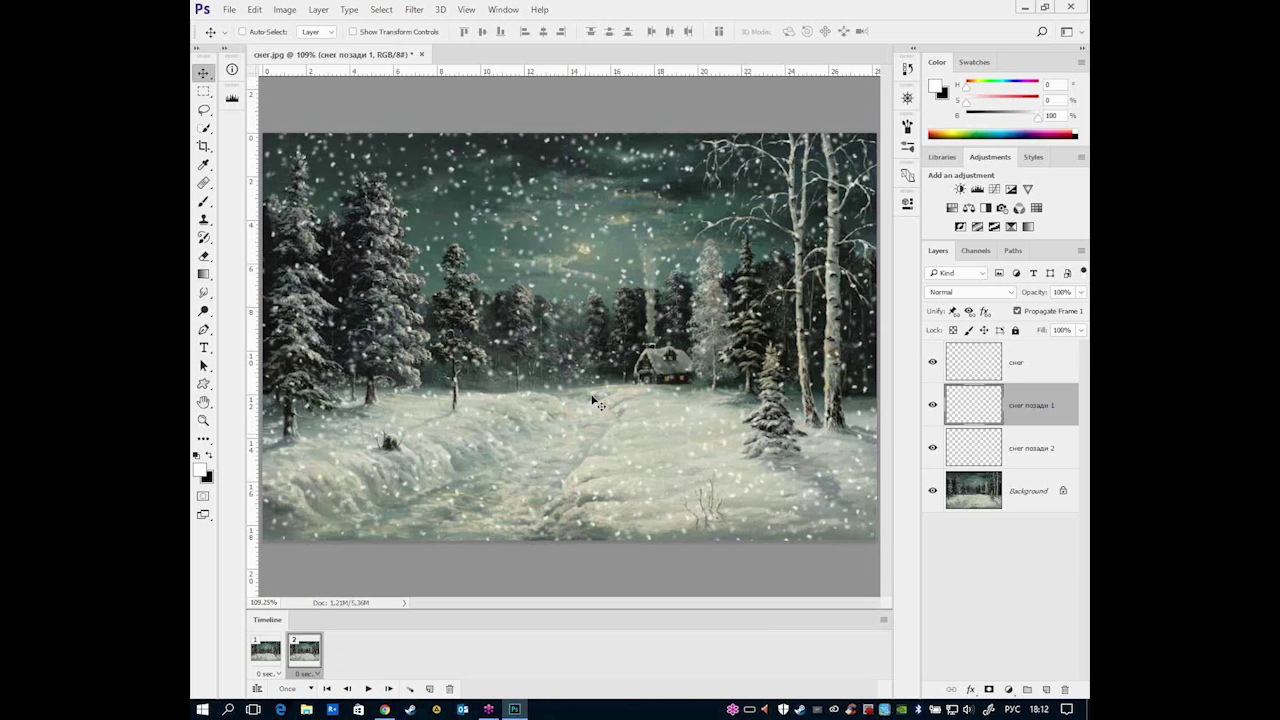
{"action": "left_click", "coordinate": [1017, 369]}
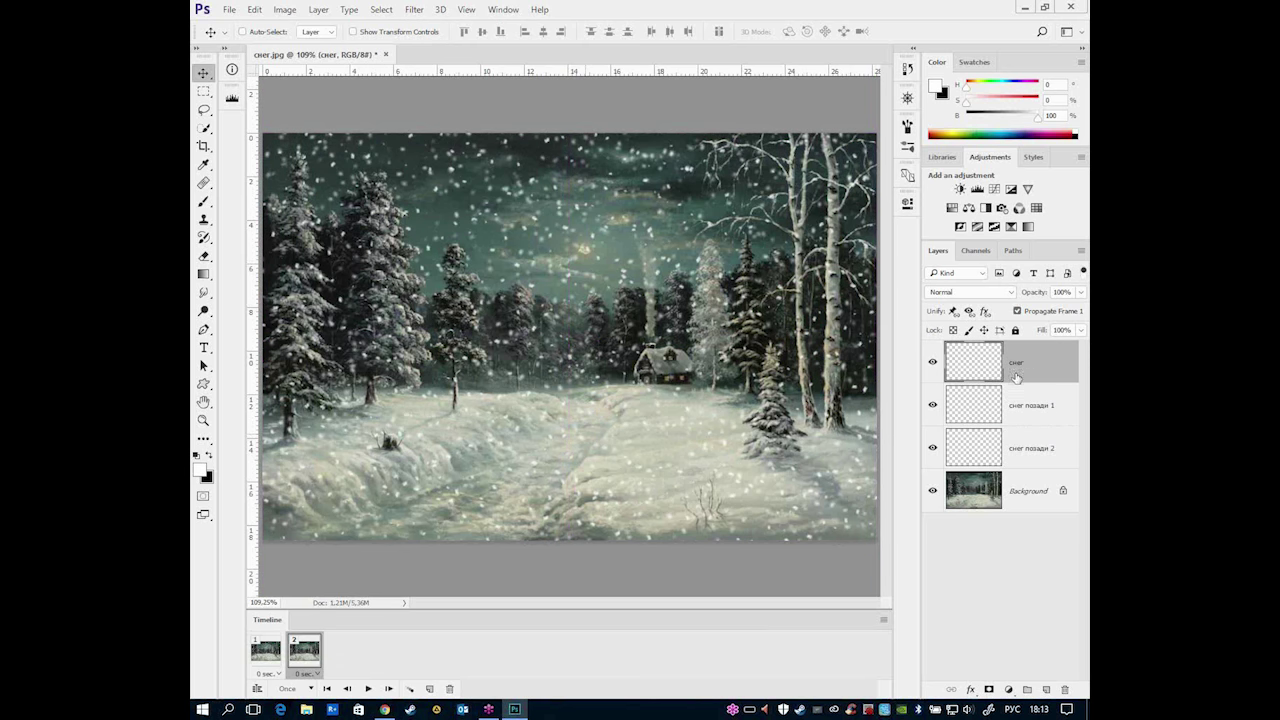
{"action": "left_click", "coordinate": [993, 444]}
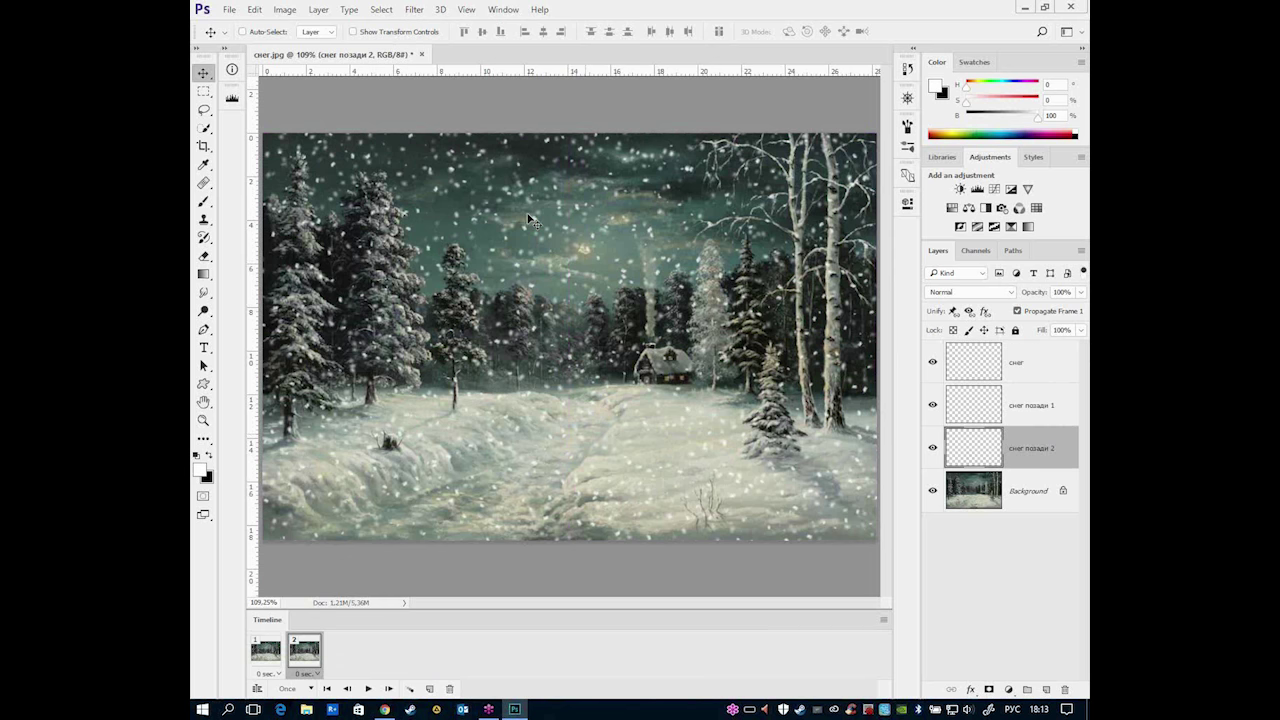
{"action": "left_click_drag", "start_coordinate": [529, 216], "coordinate": [527, 331]}
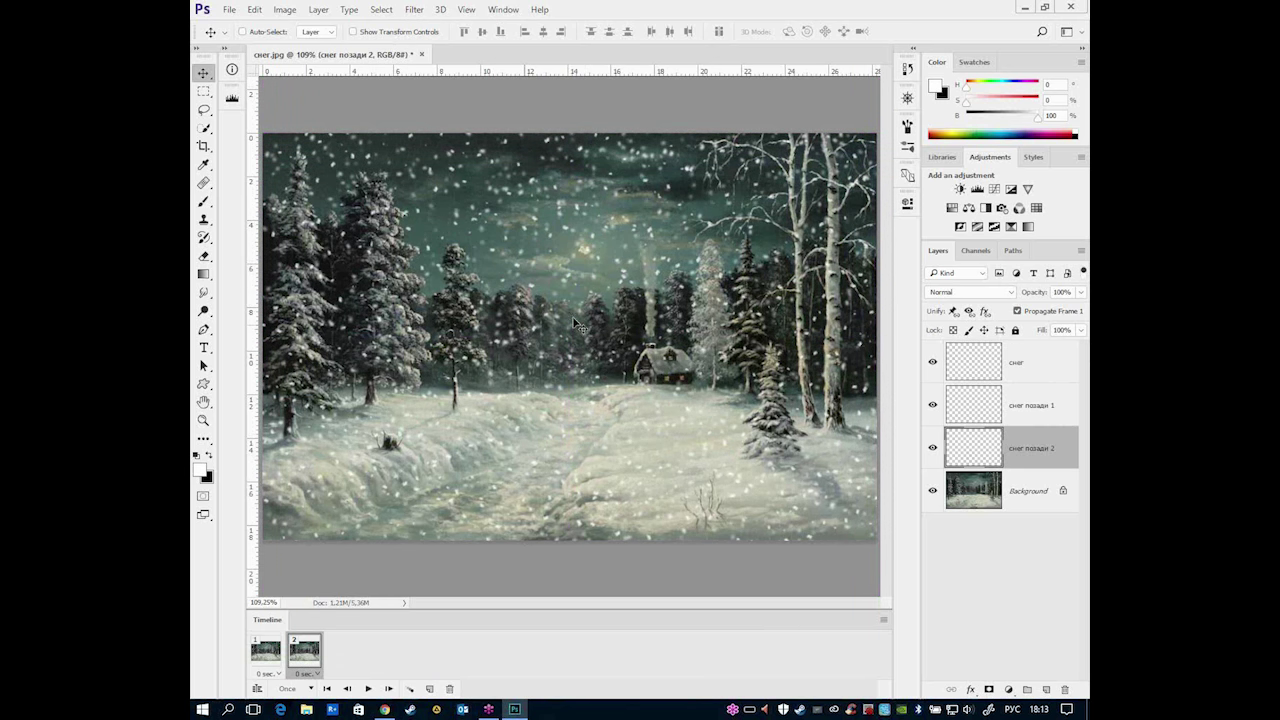
- Toggle between frames 1 and 2 to compare the snow positions
{"action": "left_click", "coordinate": [266, 652]}
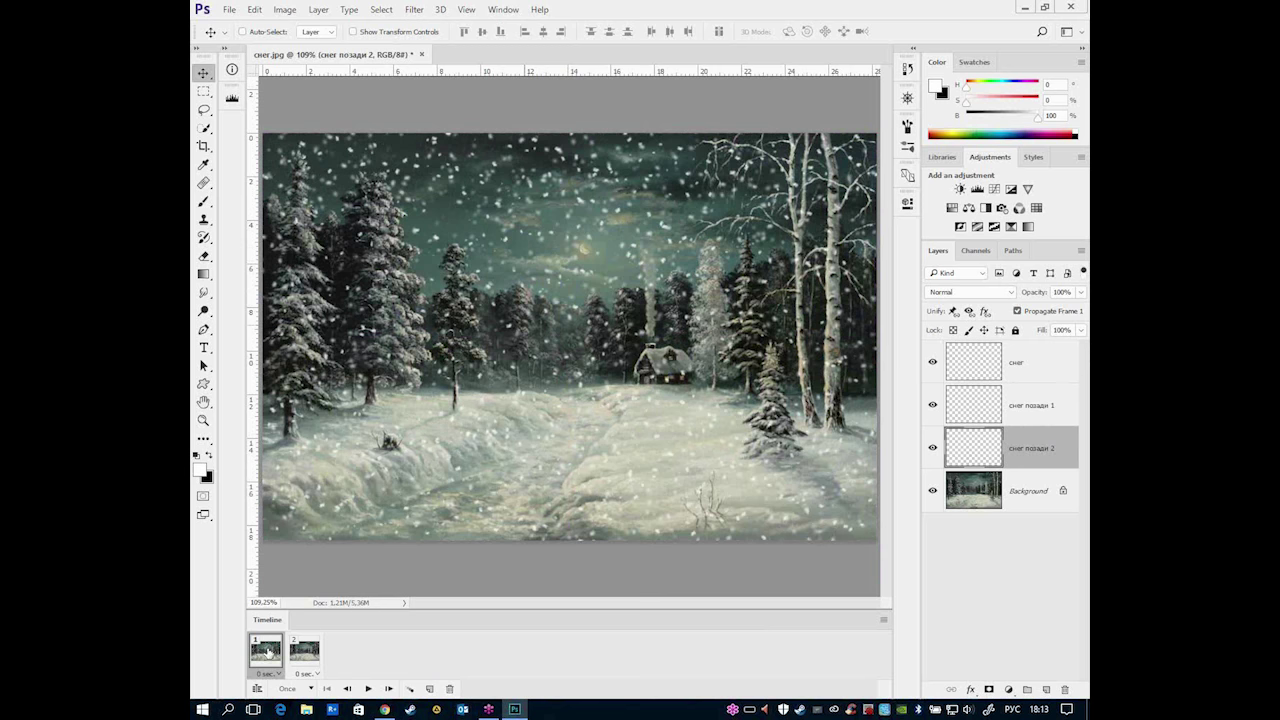
{"action": "left_click", "coordinate": [310, 653]}
{"action": "left_click", "coordinate": [266, 652]}
{"action": "left_click", "coordinate": [305, 652]}
{"action": "left_click", "coordinate": [265, 652]}
{"action": "left_click", "coordinate": [258, 652]}
{"action": "left_click", "coordinate": [270, 655]}
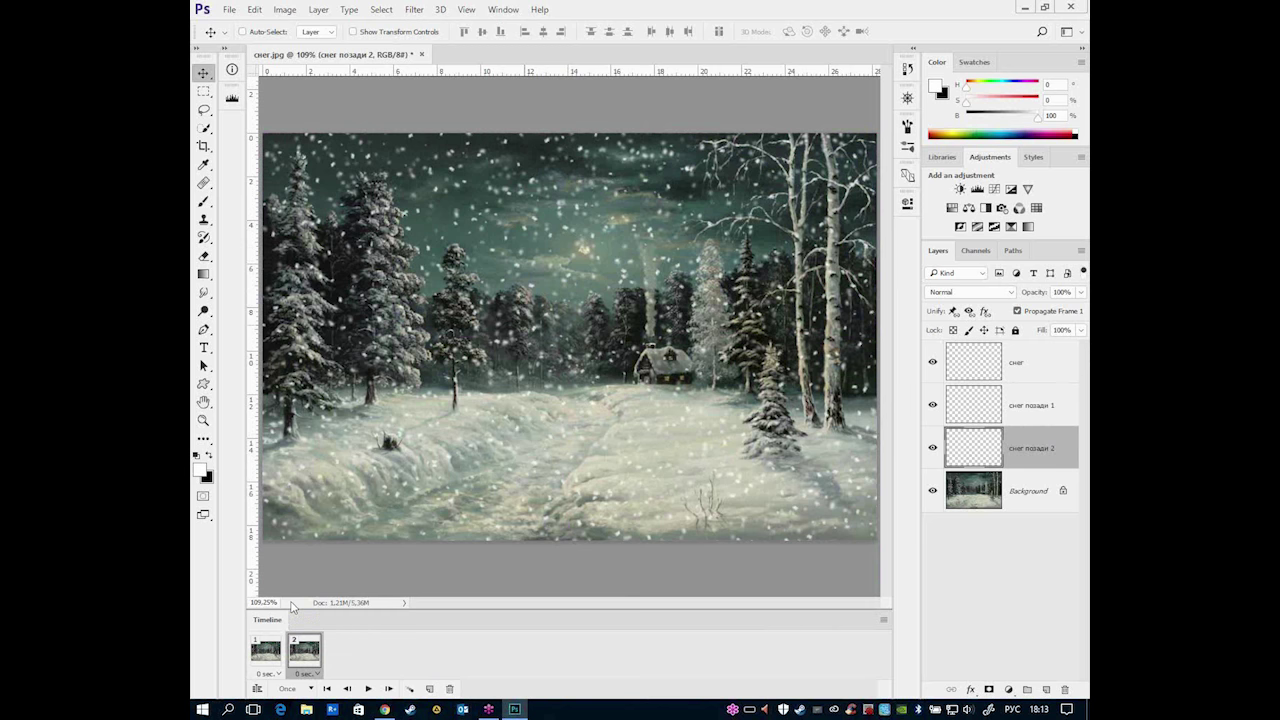
{"action": "left_click", "coordinate": [268, 658]}
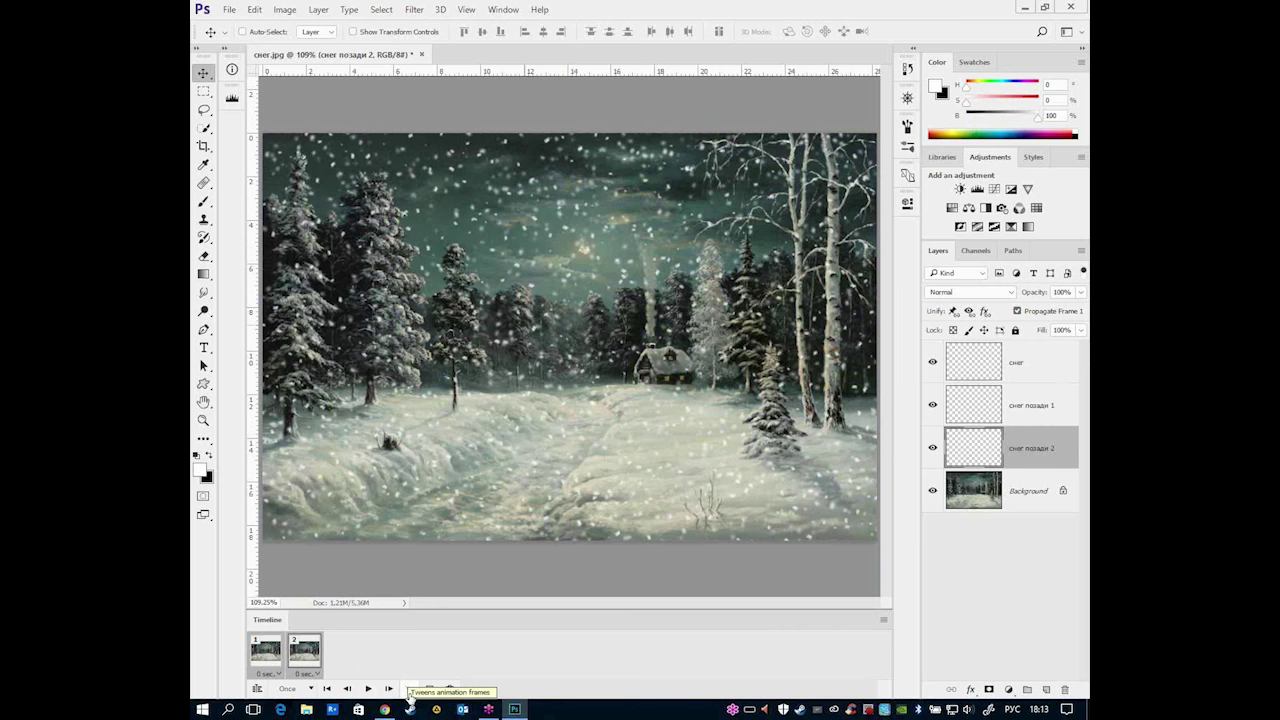
{"action": "left_click", "coordinate": [409, 689]}
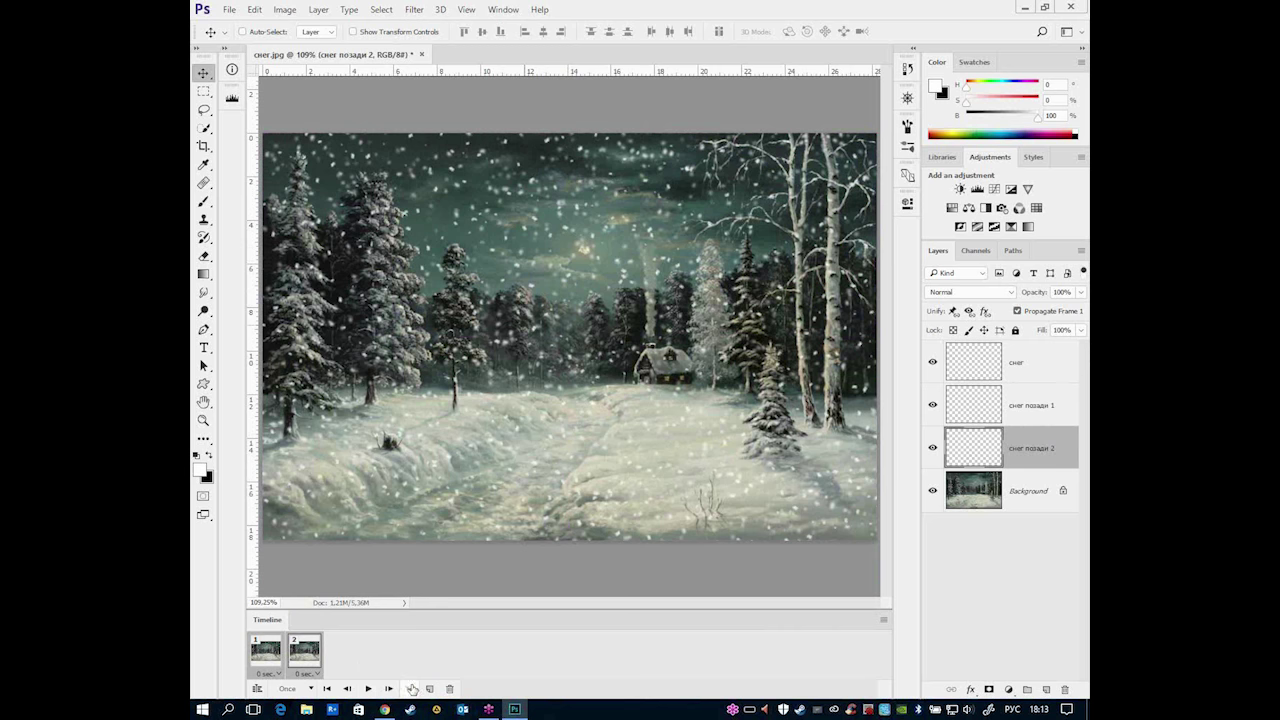
{"action": "left_click", "coordinate": [409, 690]}
{"action": "left_click_drag", "start_coordinate": [647, 155], "coordinate": [505, 140]}
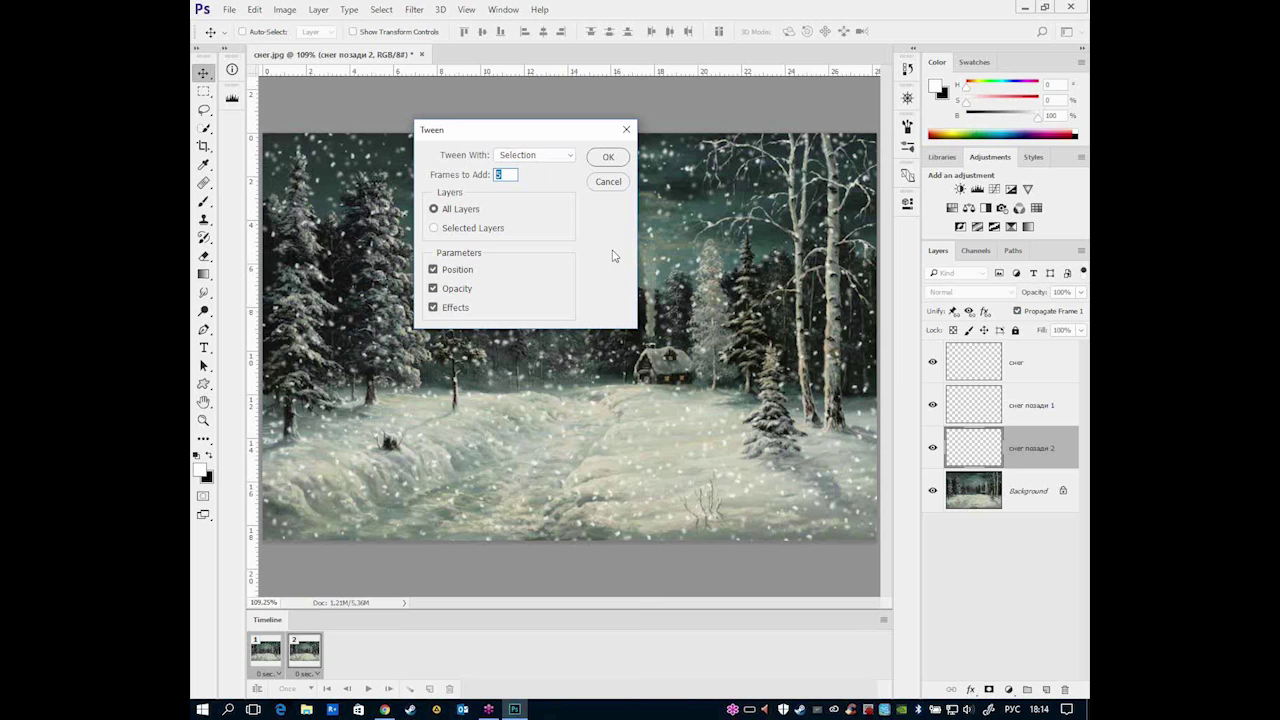
{"action": "type", "text": "18"}
{"action": "left_click", "coordinate": [622, 184]}
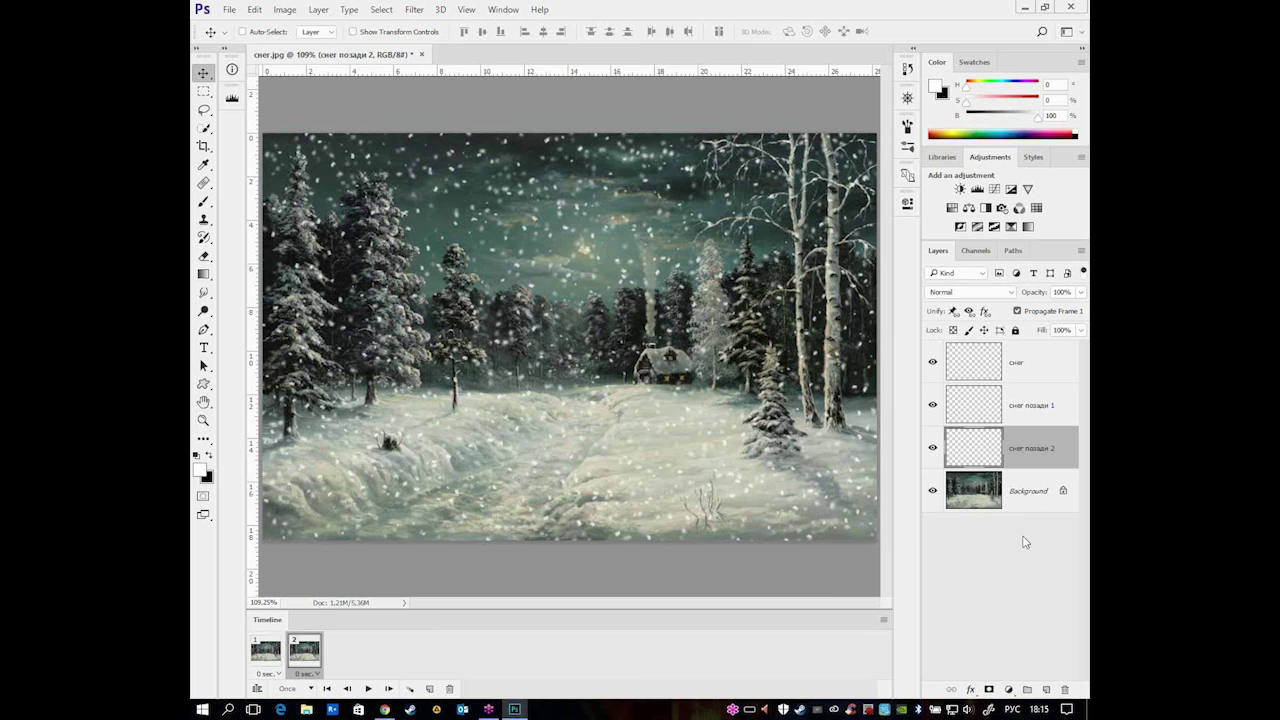
{"action": "left_click", "coordinate": [1028, 366]}
- On frame 1, select Background, zoom to the moon, and choose the Elliptical Marquee
{"action": "left_click", "coordinate": [1038, 500]}
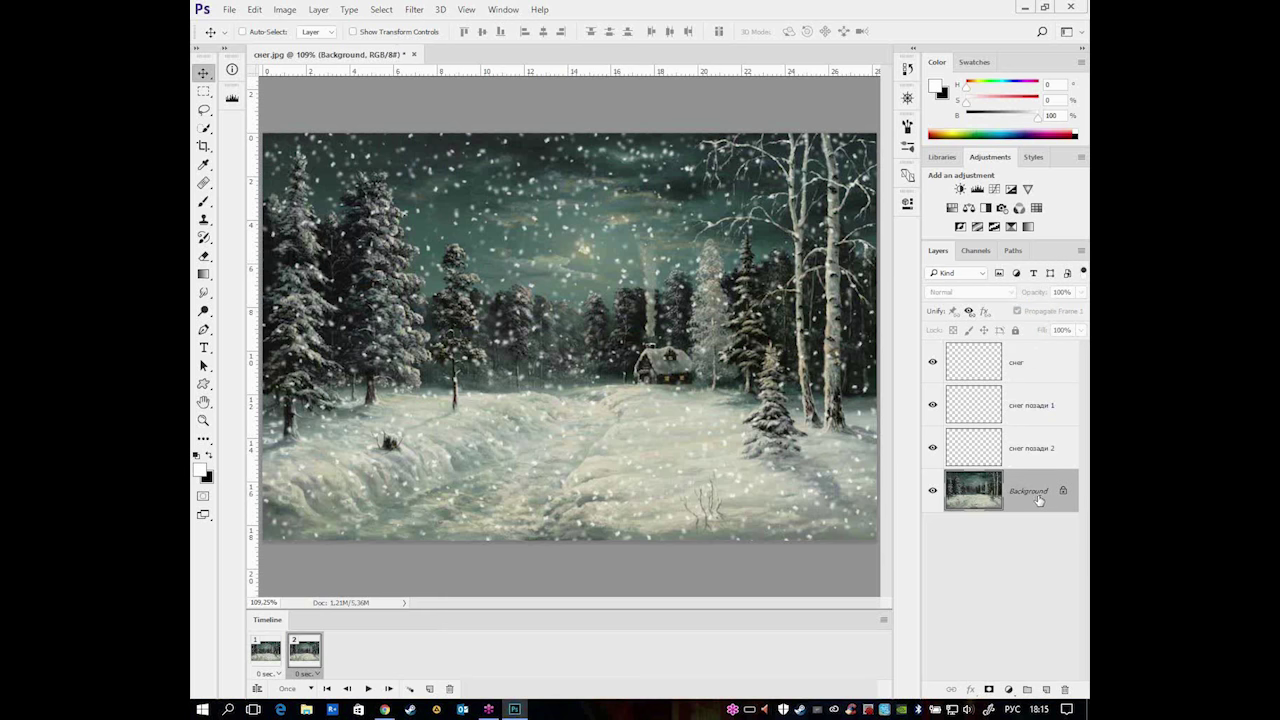
{"action": "left_click", "coordinate": [264, 658]}
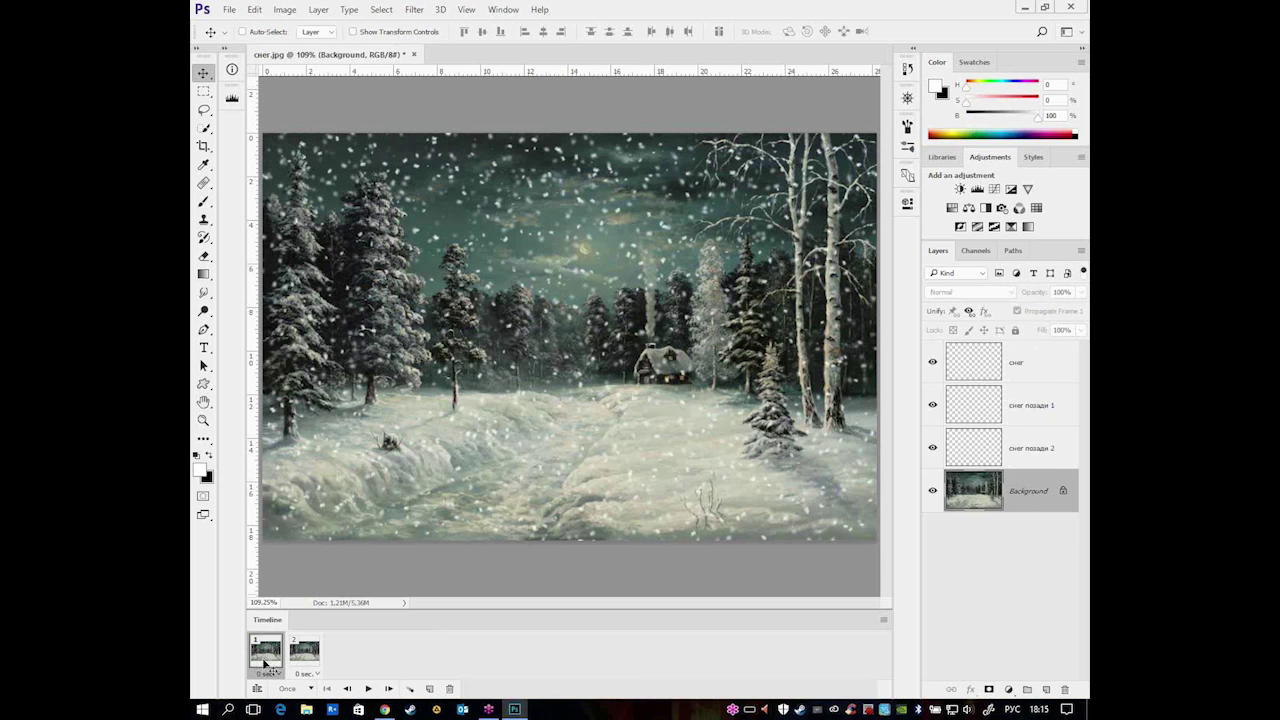
{"action": "scroll", "coordinate": [585, 278], "scroll_direction": "up", "scroll_amount": 2}
{"action": "scroll", "coordinate": [585, 278], "scroll_direction": "up", "scroll_amount": 3}
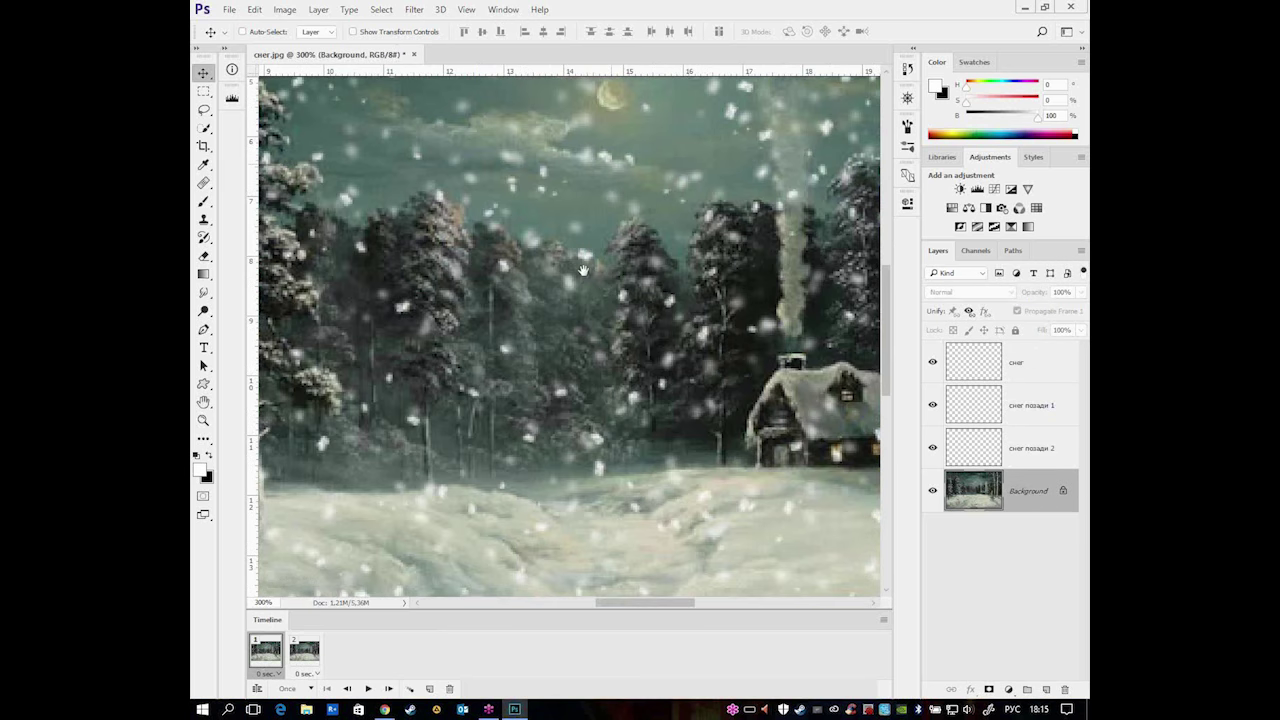
{"action": "left_click_drag", "start_coordinate": [509, 153], "coordinate": [351, 323]}
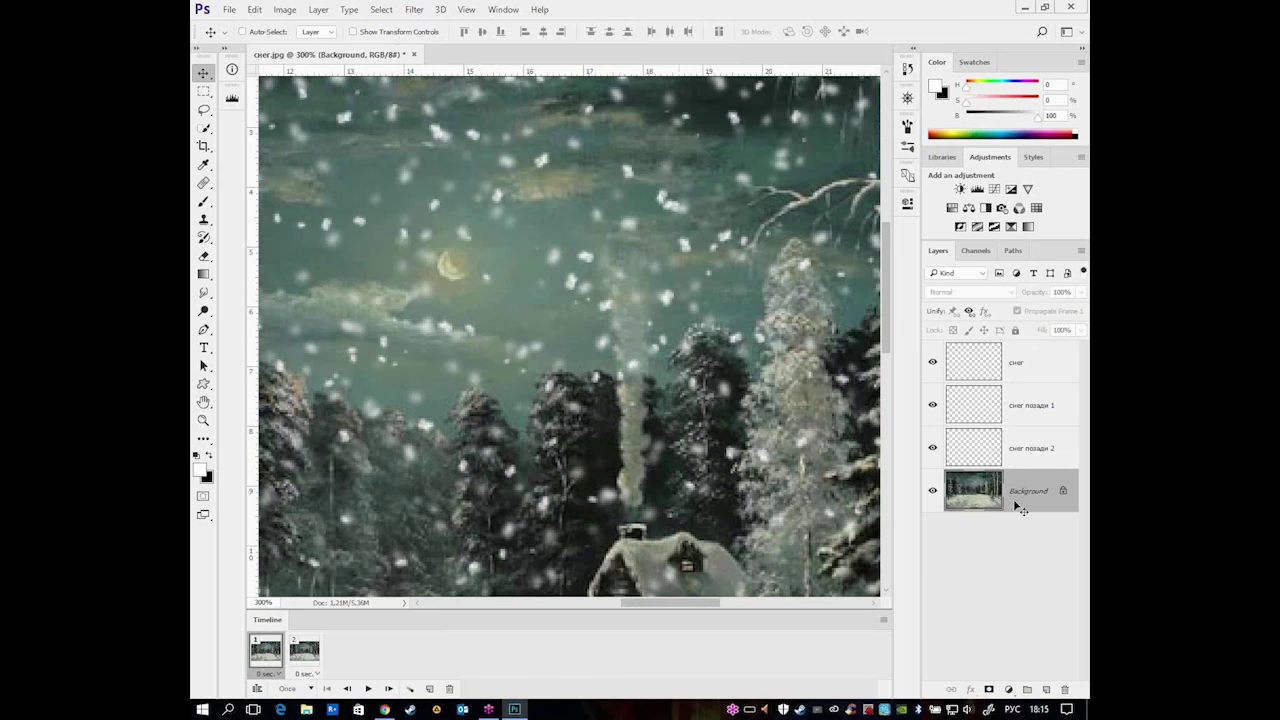
{"action": "right_click", "coordinate": [203, 91]}
{"action": "left_click", "coordinate": [265, 106]}
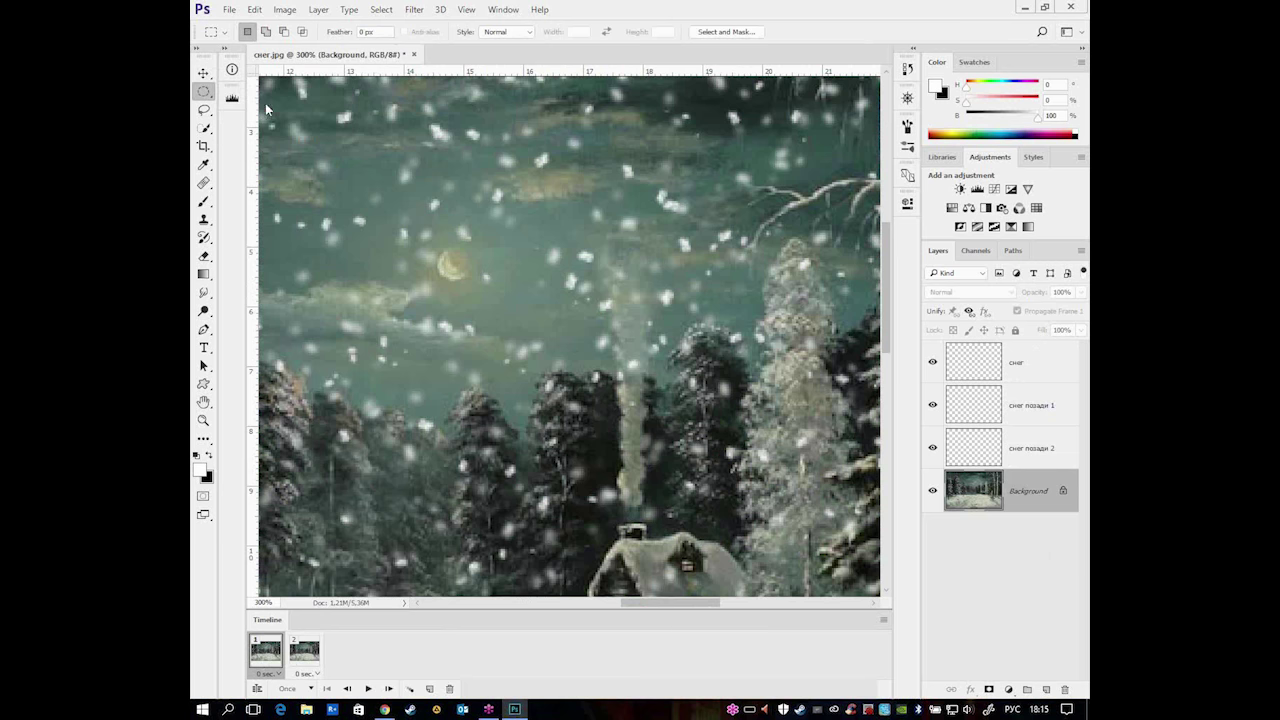
- Add a new Layer 1 above Background and draw a circular selection around the moon
{"action": "left_click", "coordinate": [1045, 690]}
{"action": "key", "text": "space"}
{"action": "left_click", "coordinate": [264, 652]}
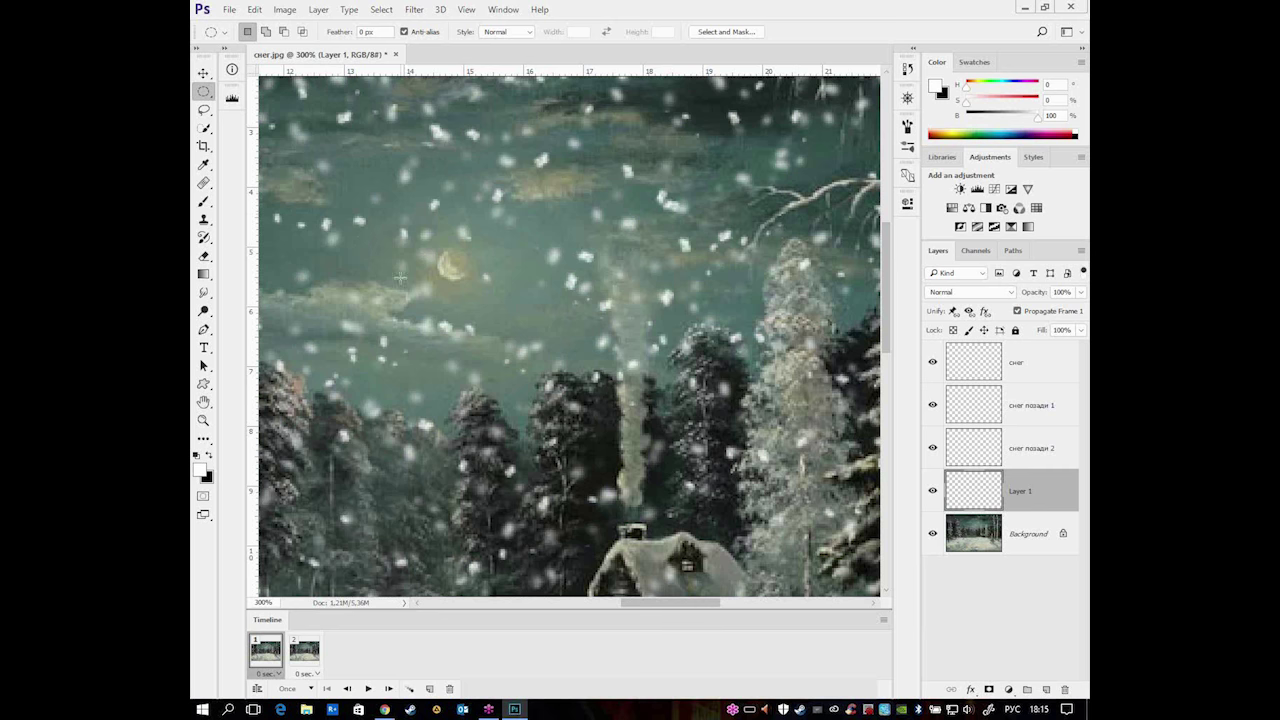
{"action": "left_click_drag", "start_coordinate": [435, 245], "coordinate": [473, 286]}
{"action": "key", "text": "i"}
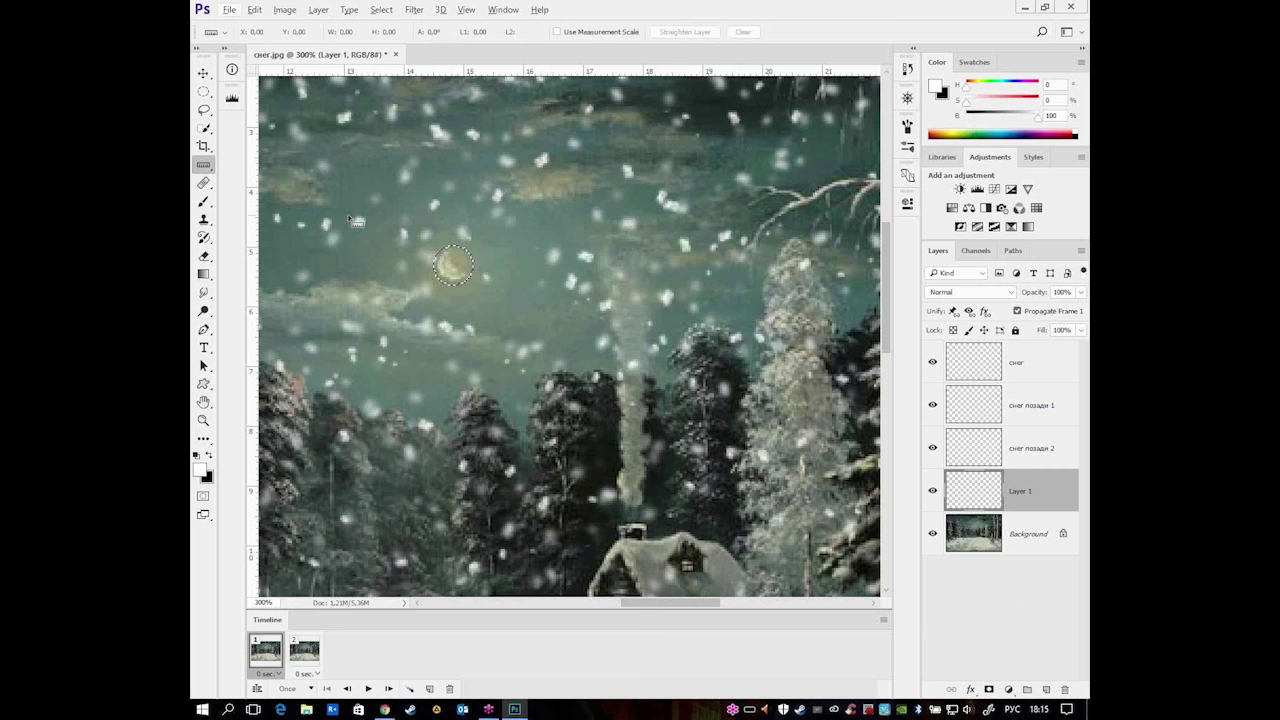
- Fill the moon circle with the sampled beige colour and deselect it
{"action": "left_click", "coordinate": [204, 201]}
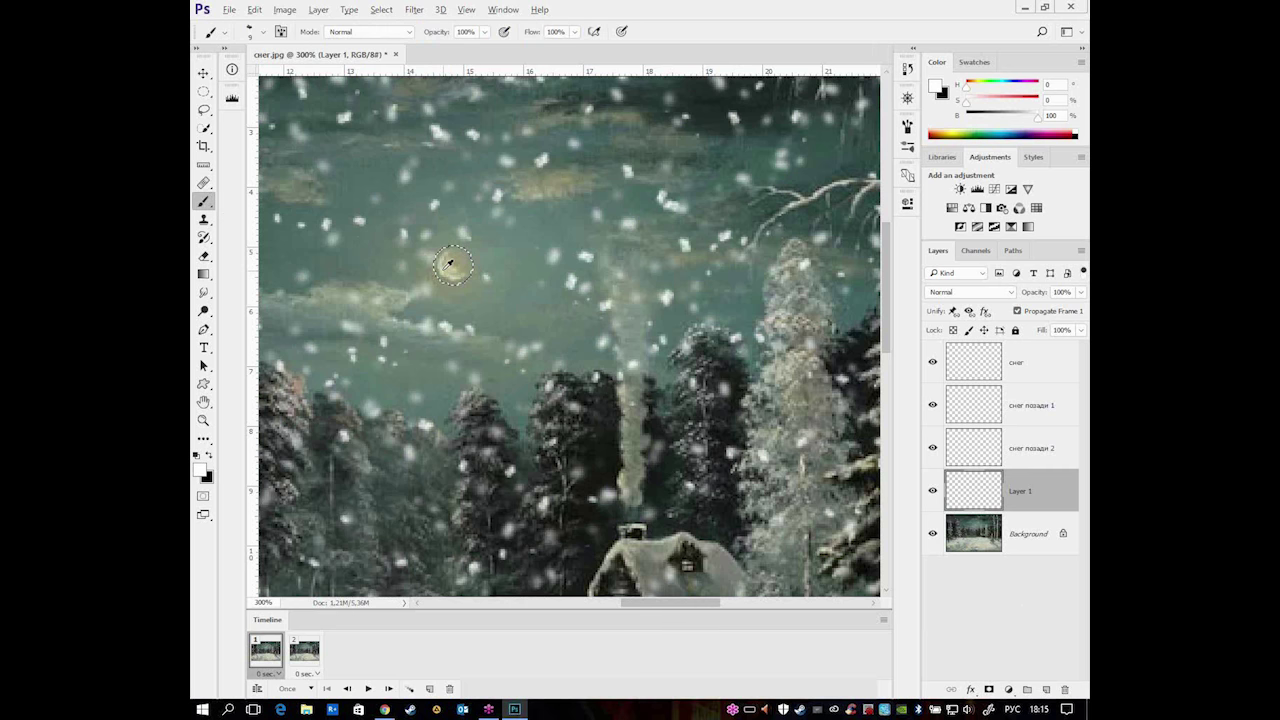
{"action": "left_click", "coordinate": [455, 262], "text": "alt"}
{"action": "left_click_drag", "start_coordinate": [462, 261], "coordinate": [459, 262]}
{"action": "key", "text": "alt+BackSpace"}
{"action": "key", "text": "ctrl+d"}
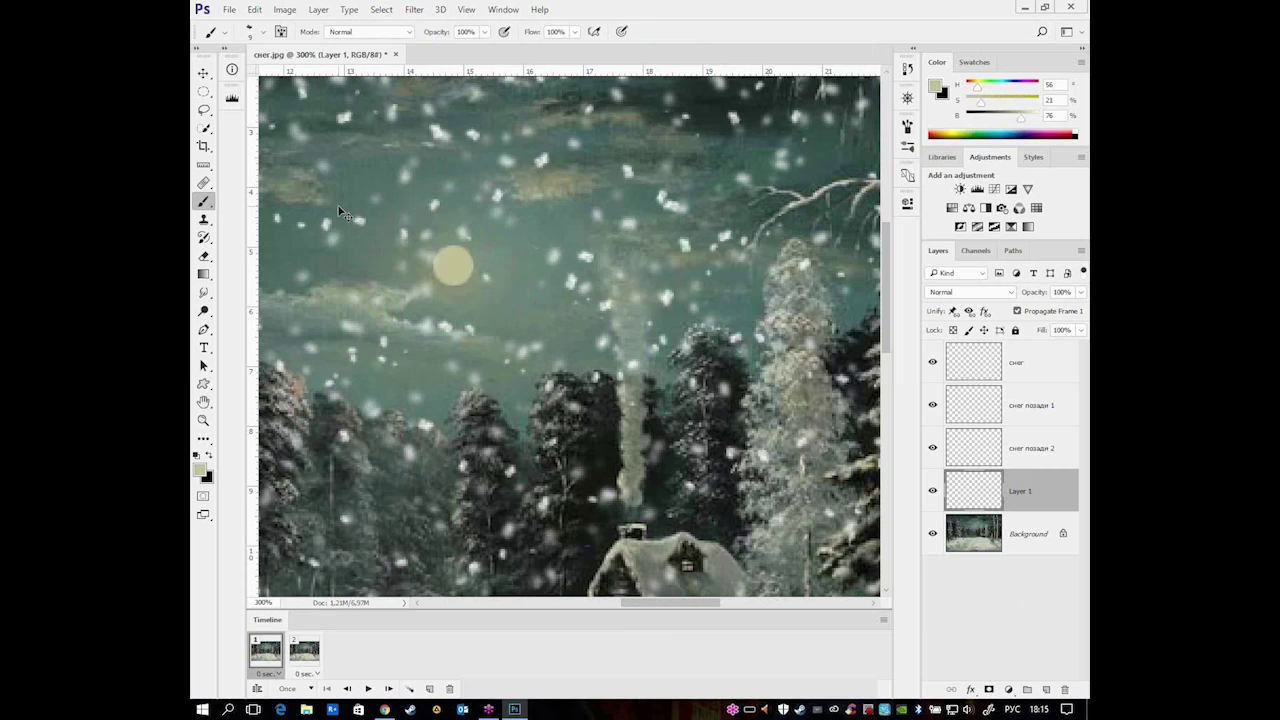
- Preview frames 2 and 1, then open Layer Style for Layer 1
{"action": "left_click", "coordinate": [203, 73]}
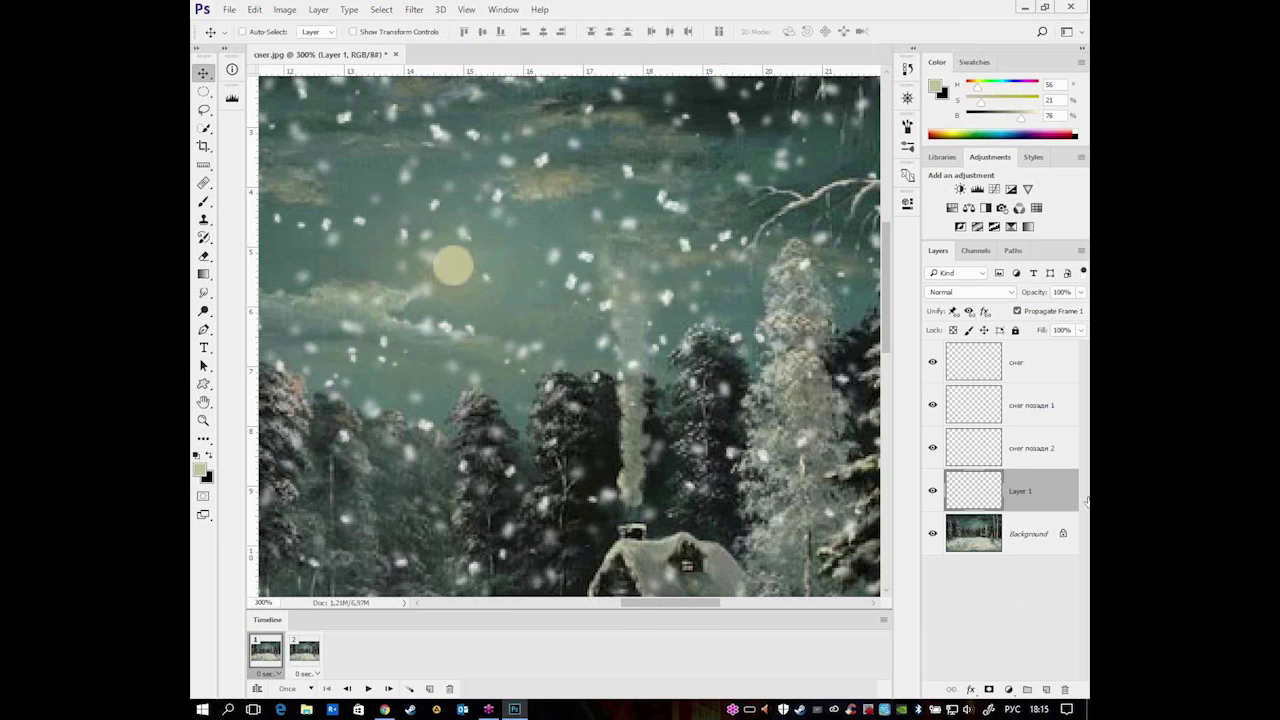
{"action": "left_click", "coordinate": [296, 652]}
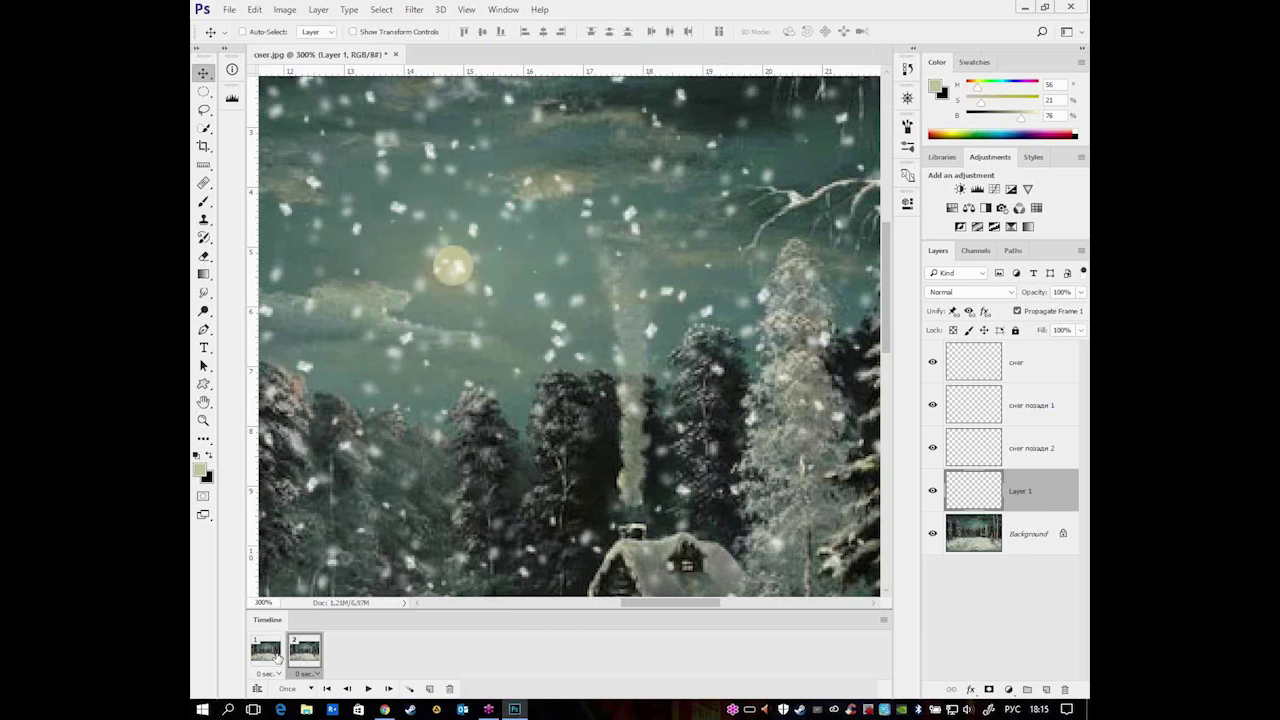
{"action": "left_click", "coordinate": [266, 652]}
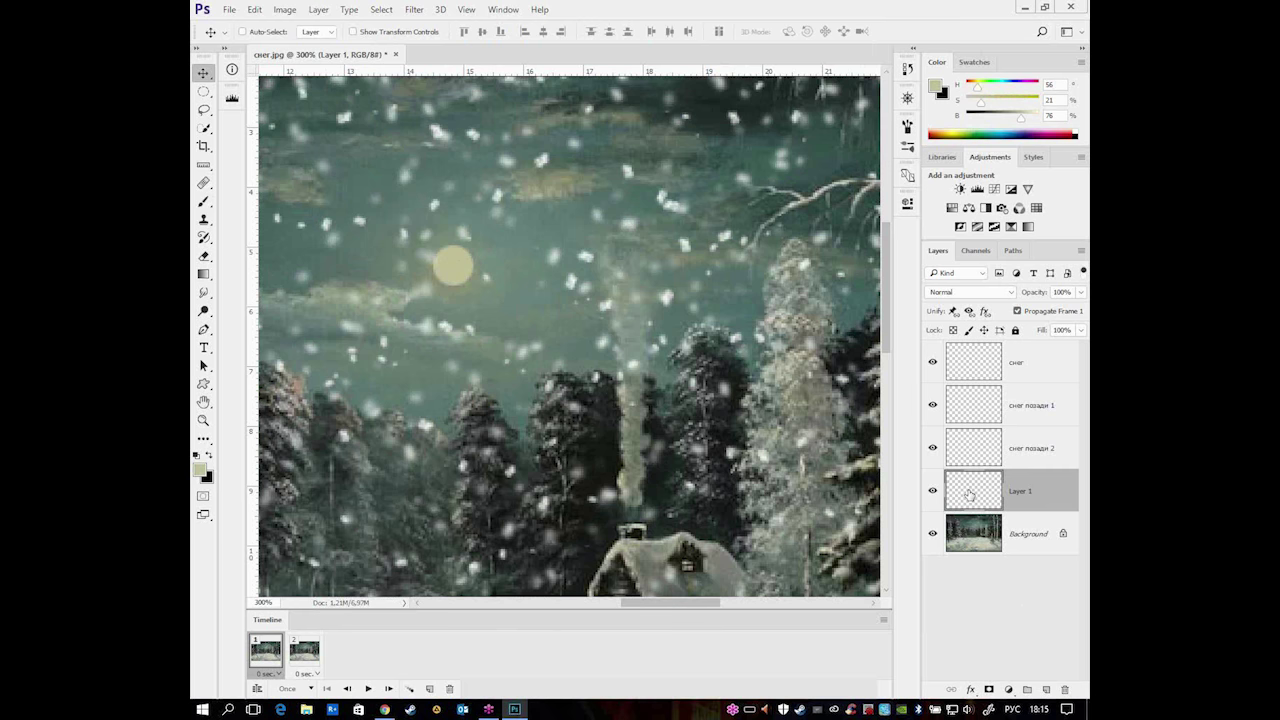
{"action": "double_click", "coordinate": [1059, 501]}
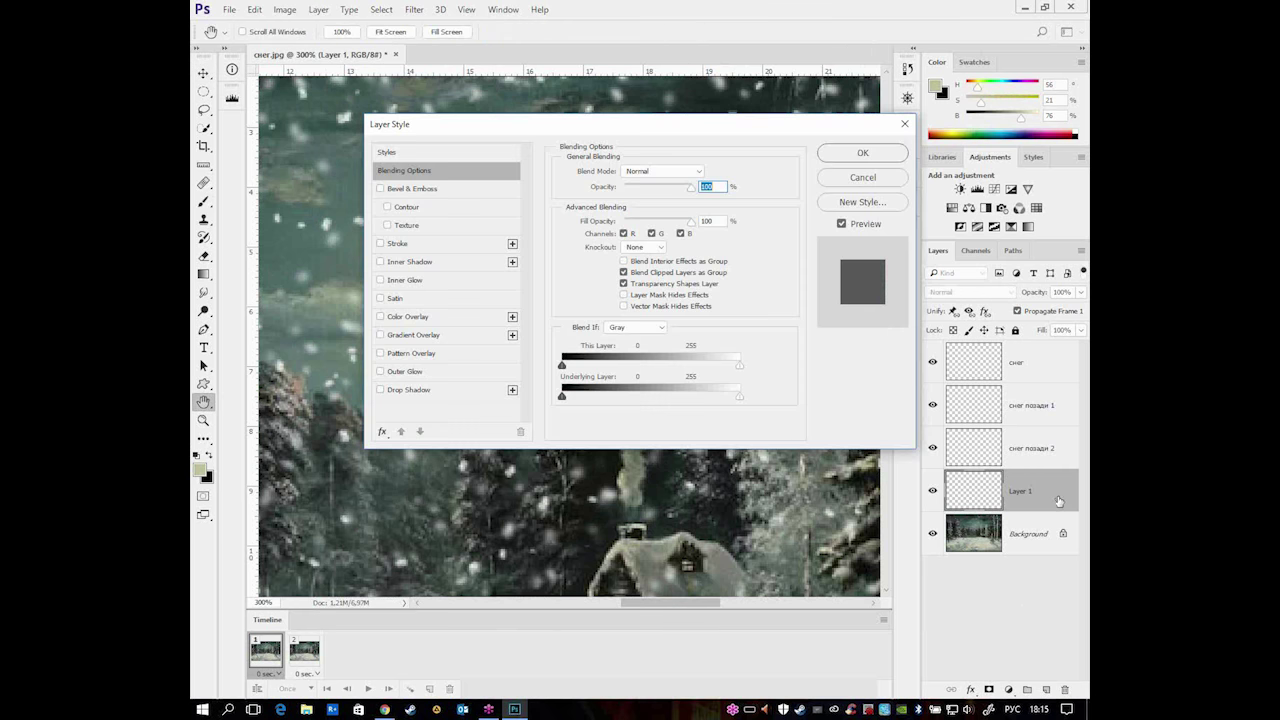
- Add a pale yellow Outer Glow to the moon with higher opacity and larger size
{"action": "left_click_drag", "start_coordinate": [640, 132], "coordinate": [776, 304]}
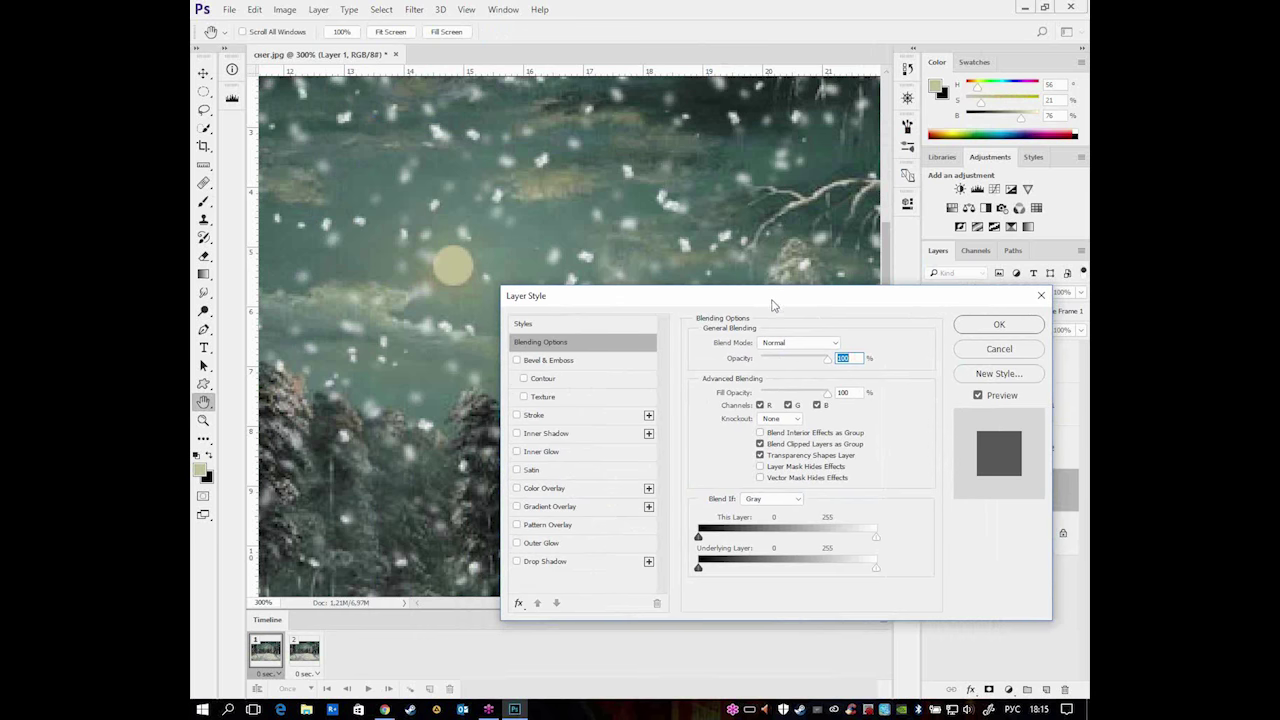
{"action": "left_click", "coordinate": [560, 545]}
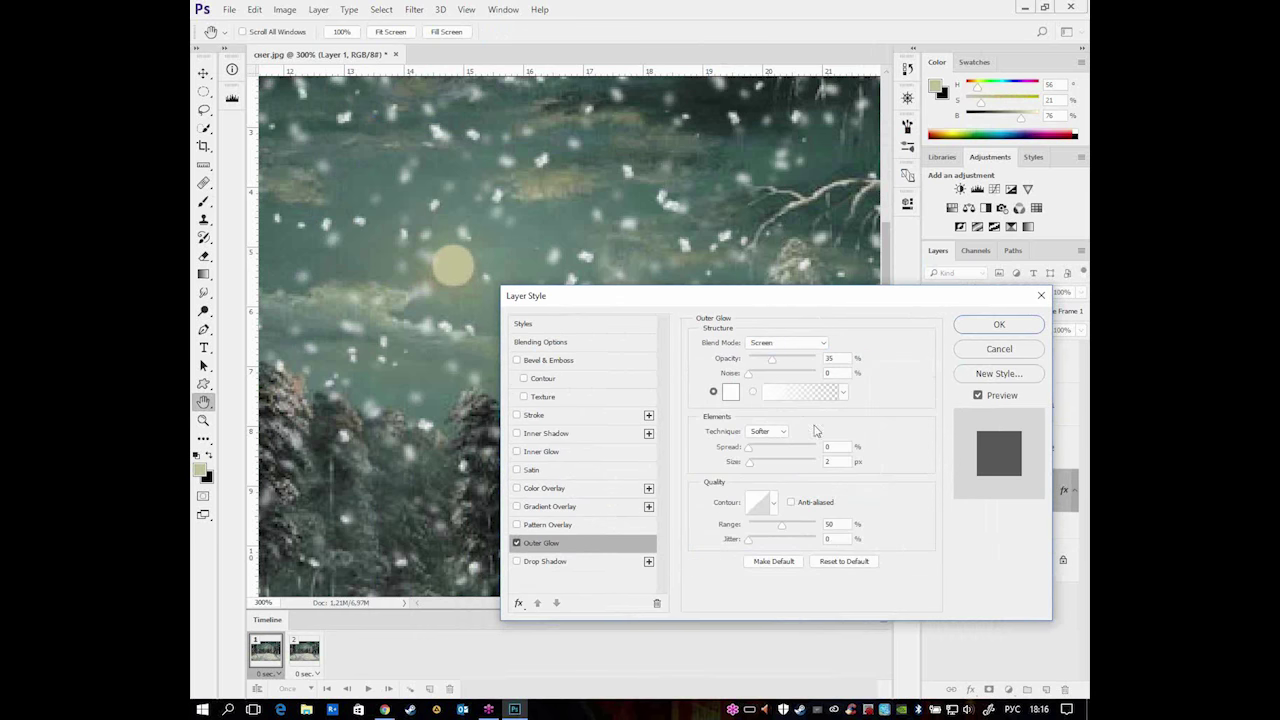
{"action": "left_click", "coordinate": [845, 563]}
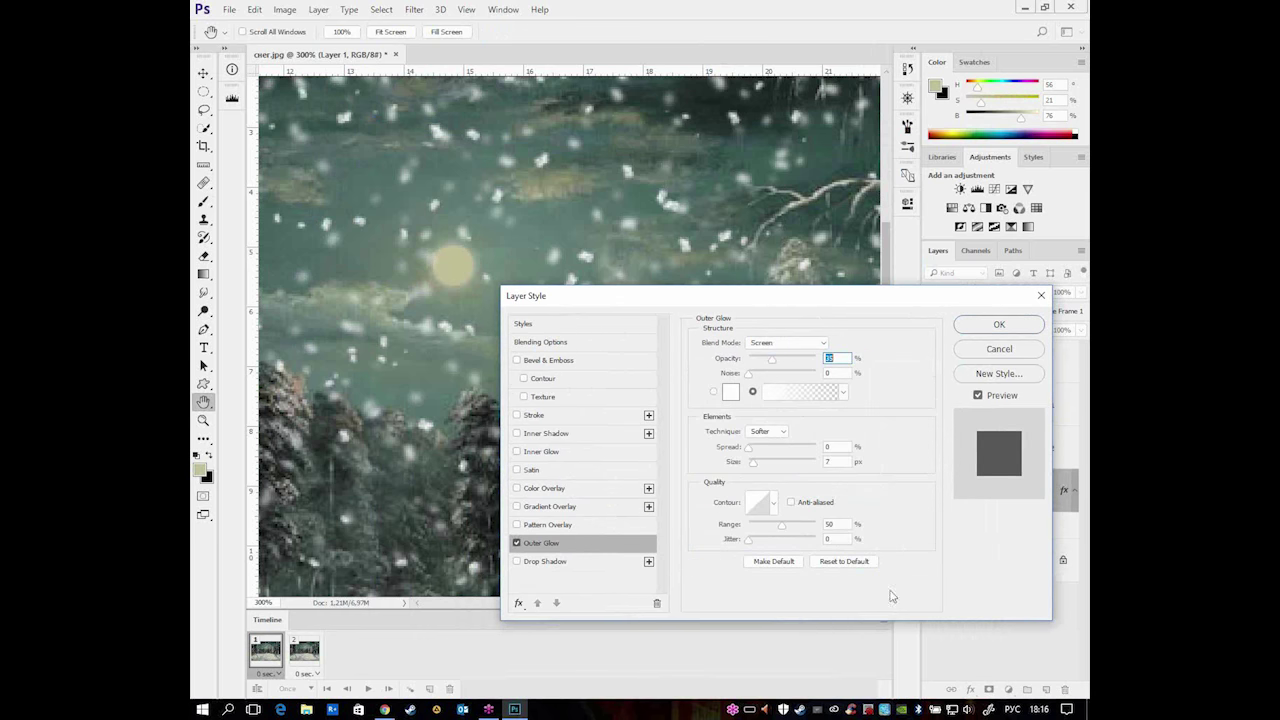
{"action": "left_click_drag", "start_coordinate": [798, 366], "coordinate": [803, 362]}
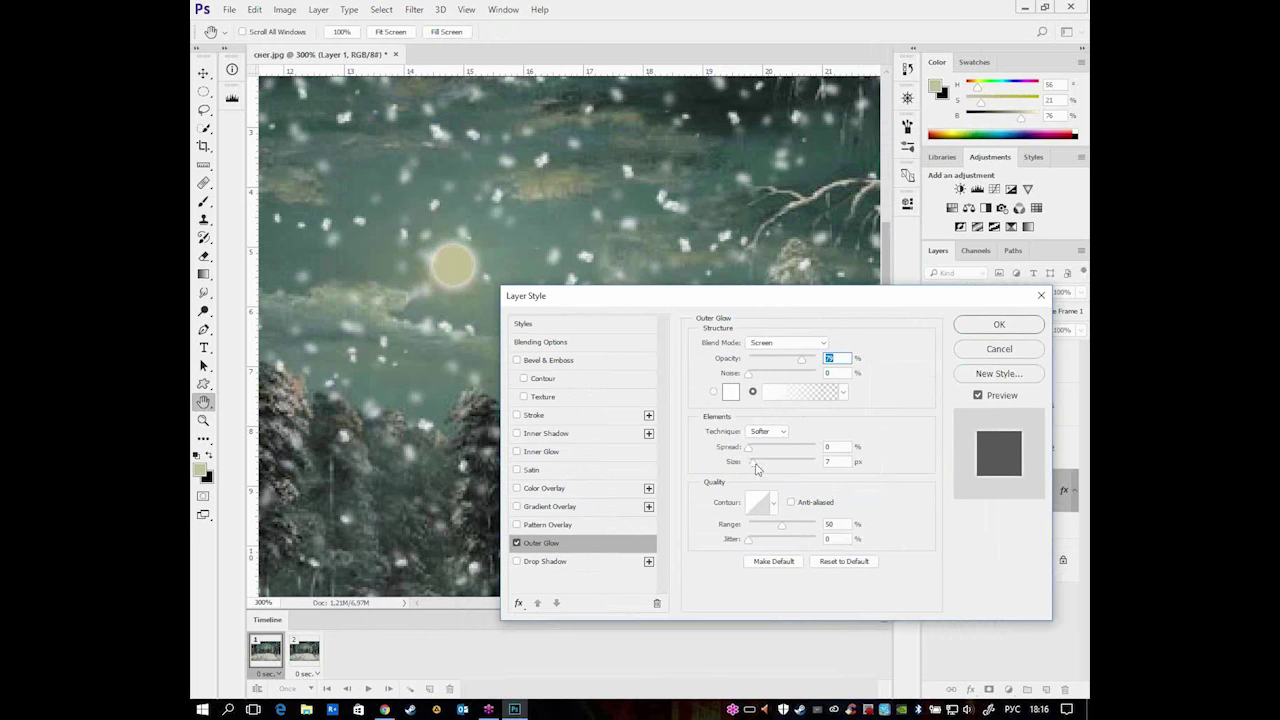
{"action": "left_click_drag", "start_coordinate": [756, 469], "coordinate": [760, 466]}
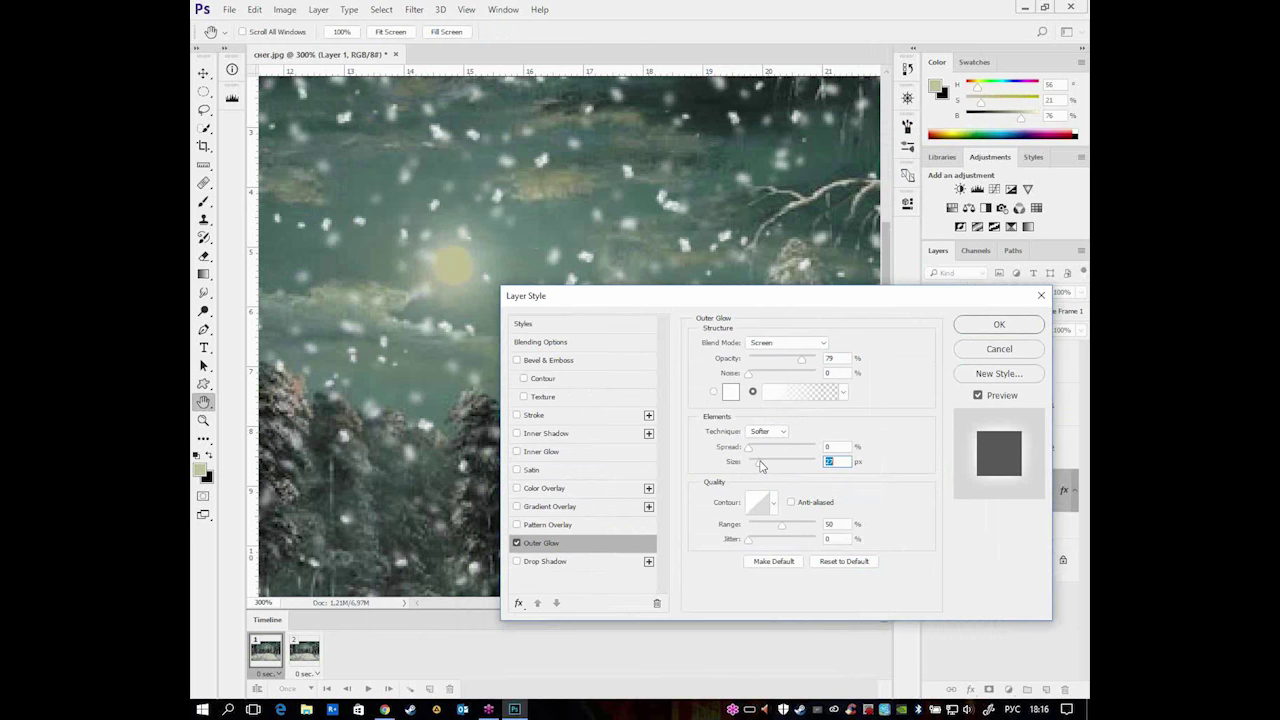
{"action": "left_click_drag", "start_coordinate": [760, 466], "coordinate": [758, 466]}
{"action": "left_click", "coordinate": [728, 391]}
{"action": "left_click_drag", "start_coordinate": [648, 76], "coordinate": [772, 330]}
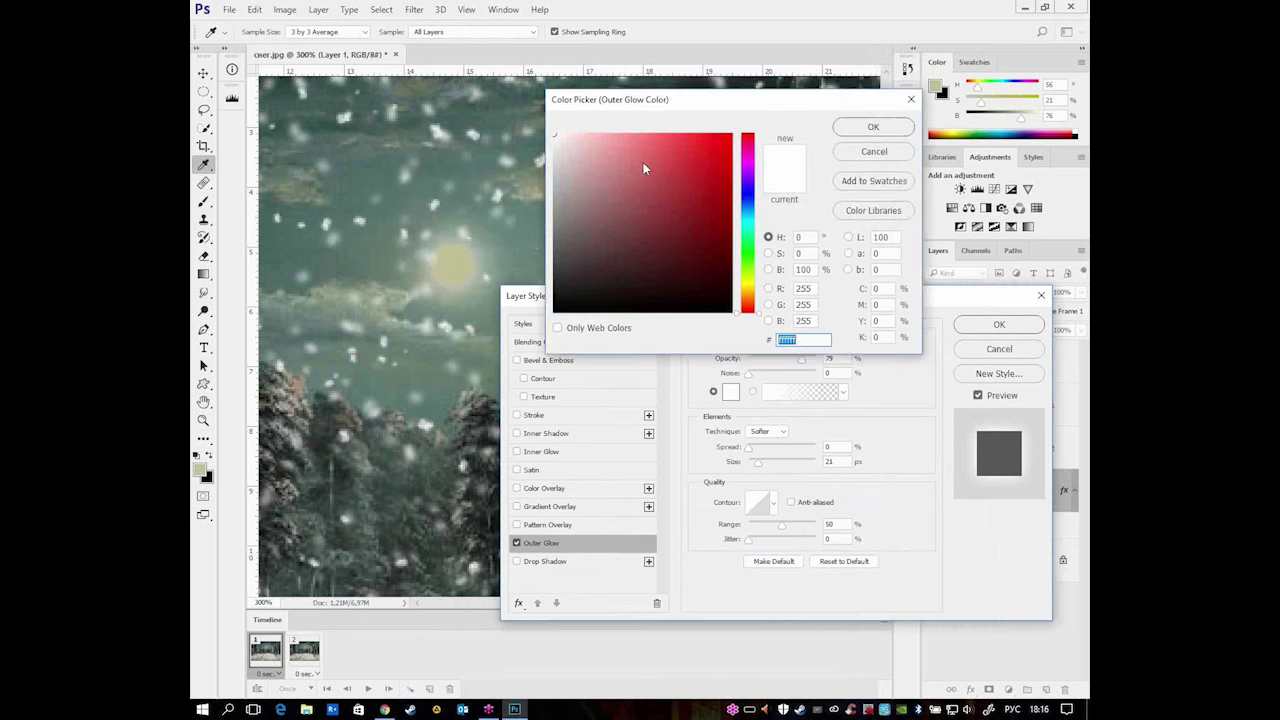
{"action": "left_click", "coordinate": [868, 510]}
{"action": "left_click", "coordinate": [731, 360]}
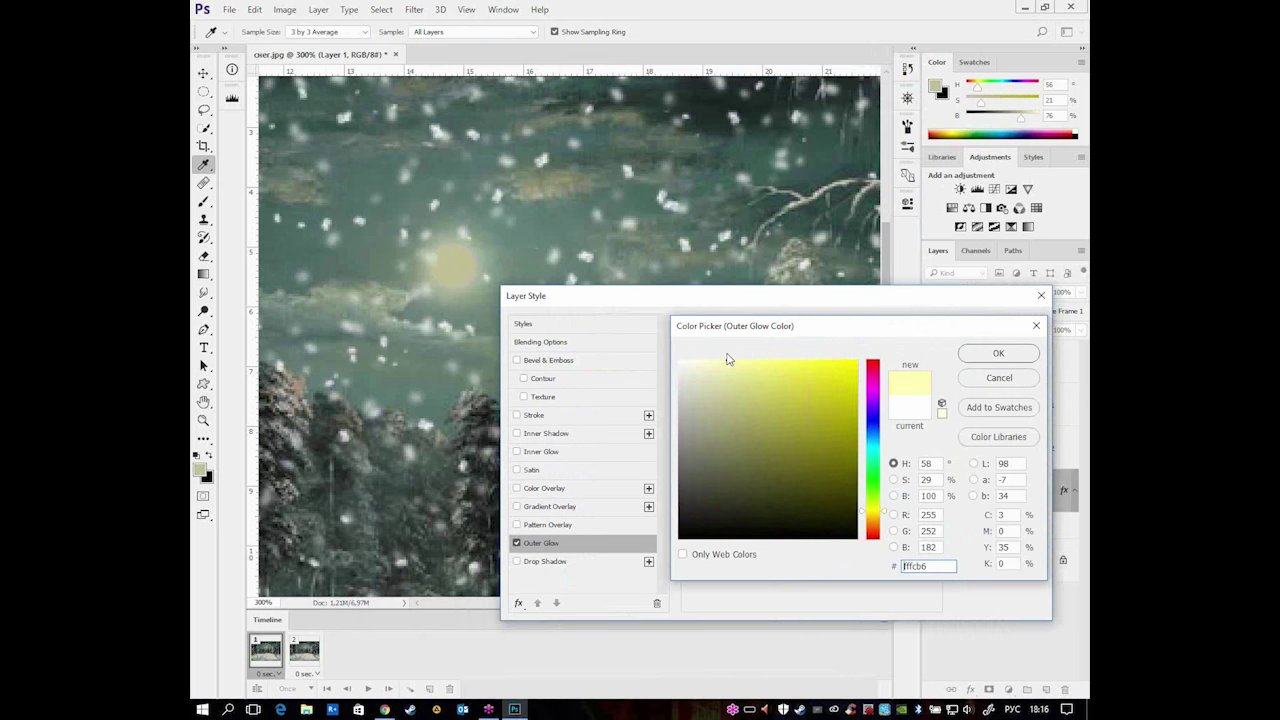
{"action": "left_click", "coordinate": [998, 358]}
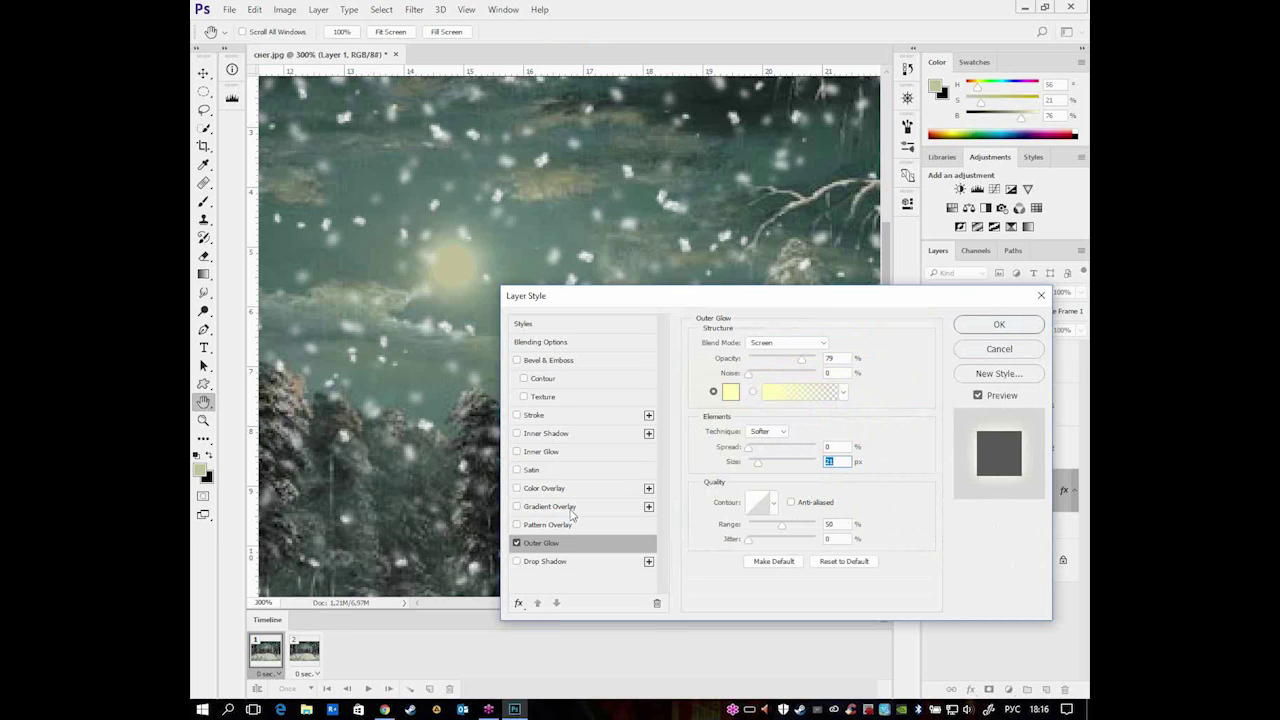
- Add a white Inner Glow with Source Center and adjust its size
{"action": "left_click", "coordinate": [545, 452]}
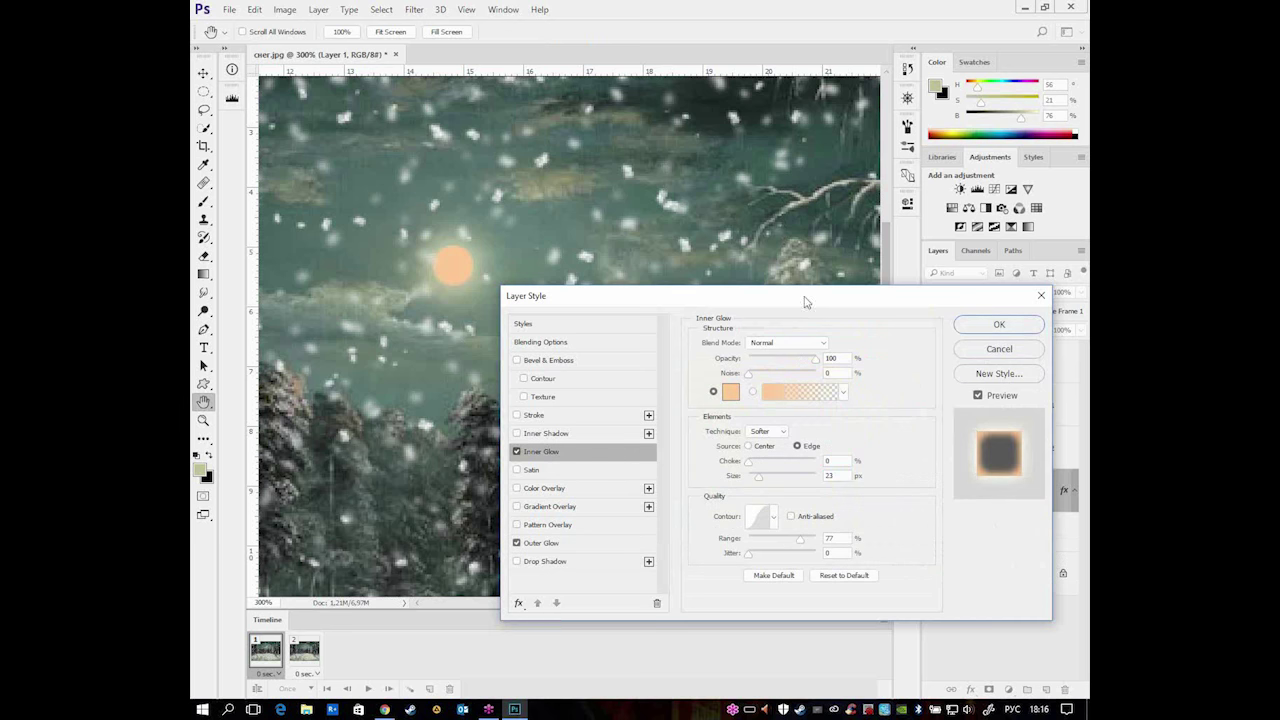
{"action": "left_click", "coordinate": [730, 395]}
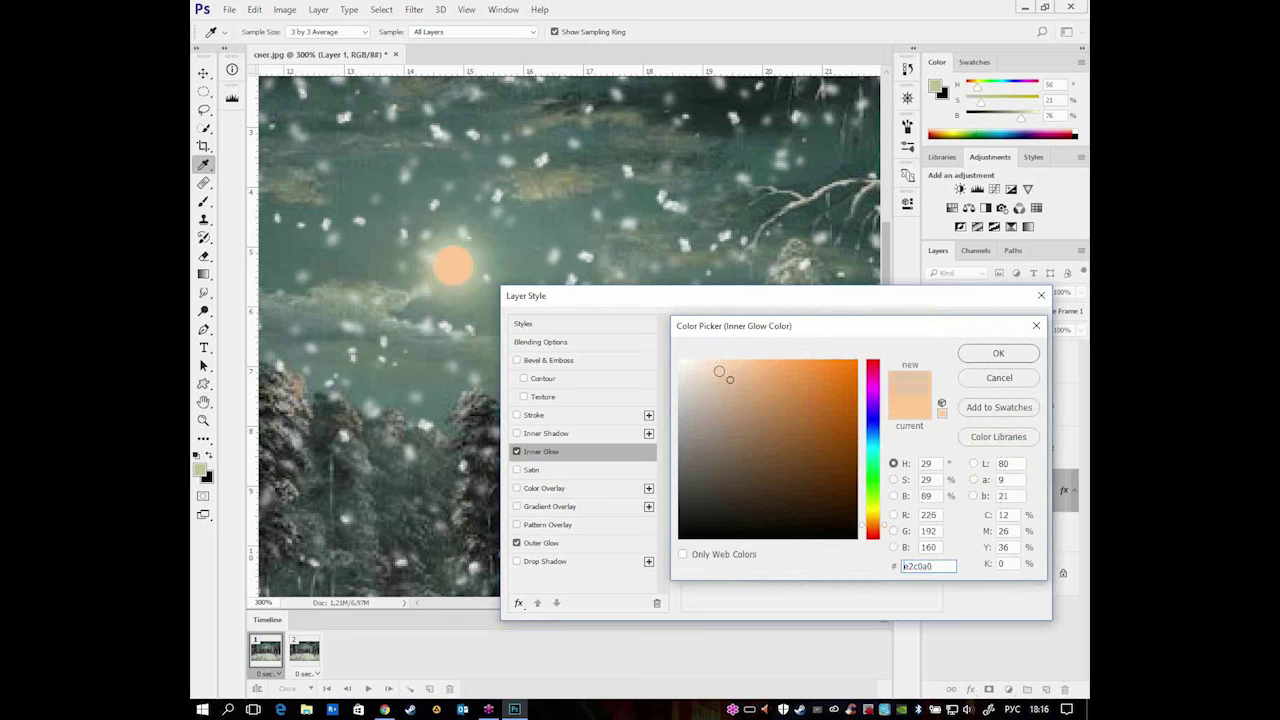
{"action": "left_click_drag", "start_coordinate": [730, 379], "coordinate": [679, 358]}
{"action": "left_click", "coordinate": [998, 353]}
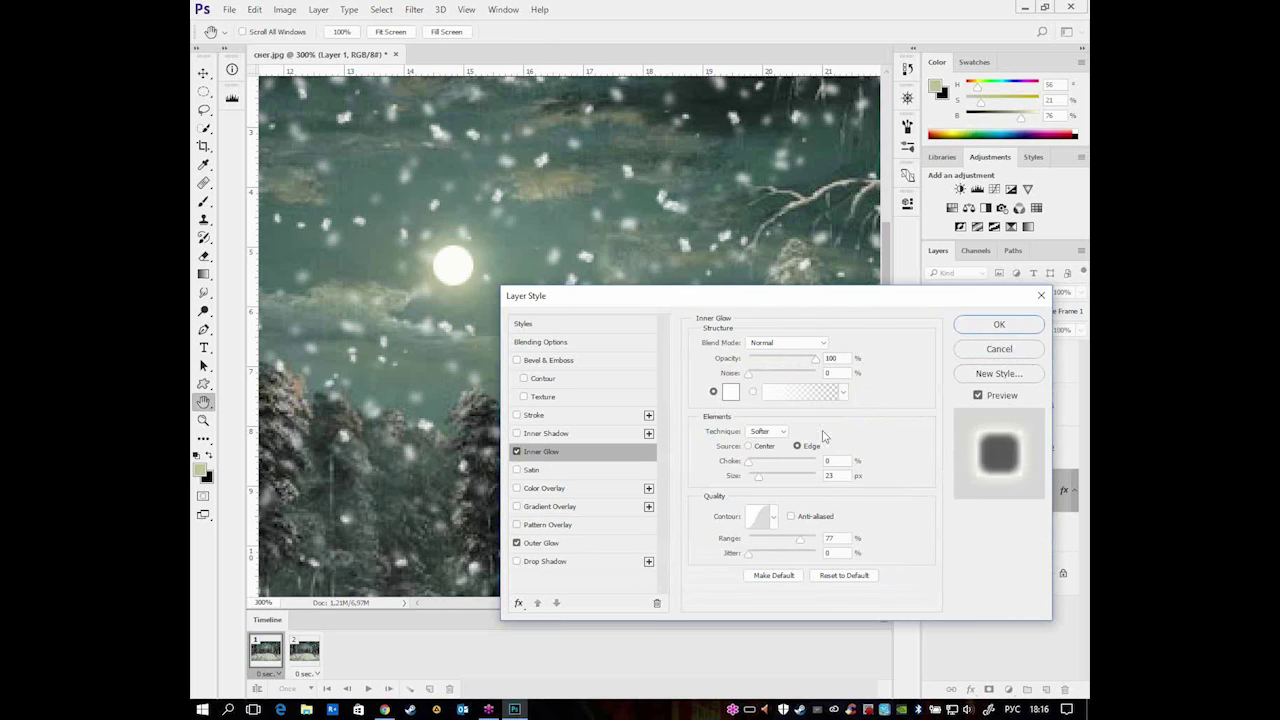
{"action": "left_click", "coordinate": [757, 446]}
{"action": "left_click_drag", "start_coordinate": [758, 478], "coordinate": [759, 483]}
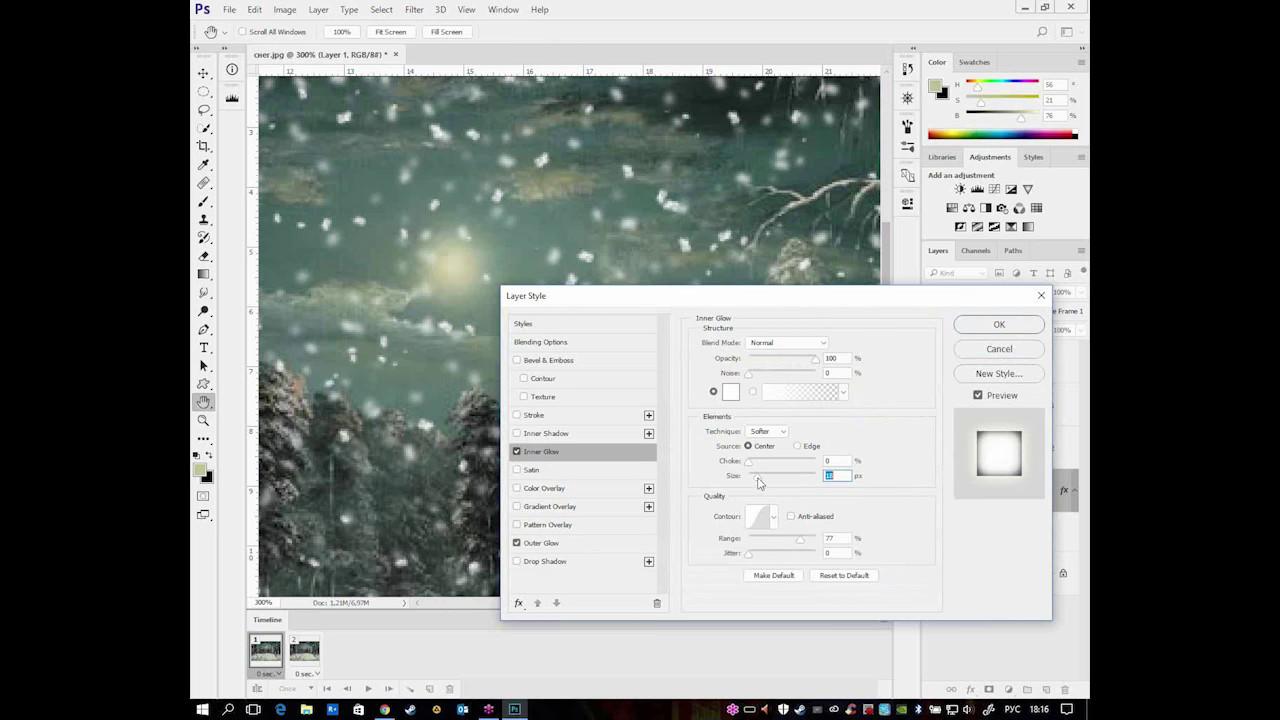
{"action": "left_click_drag", "start_coordinate": [759, 483], "coordinate": [756, 483]}
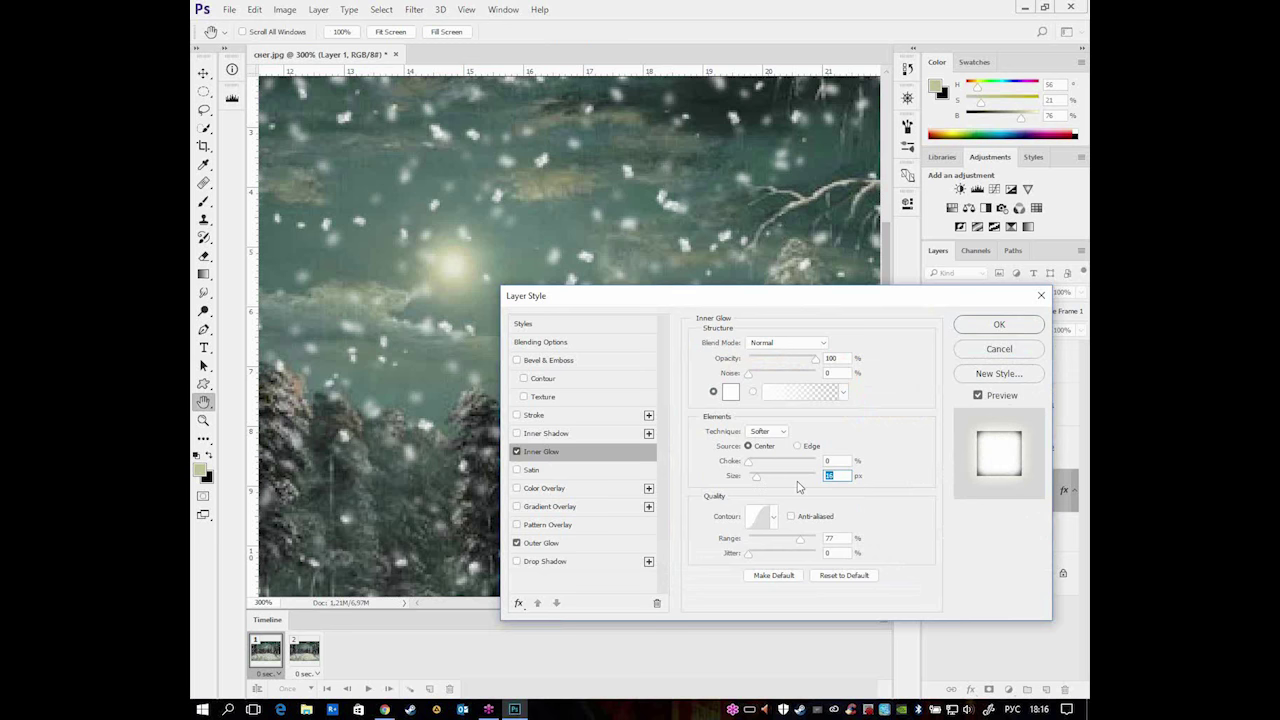
{"action": "left_click_drag", "start_coordinate": [758, 482], "coordinate": [757, 482]}
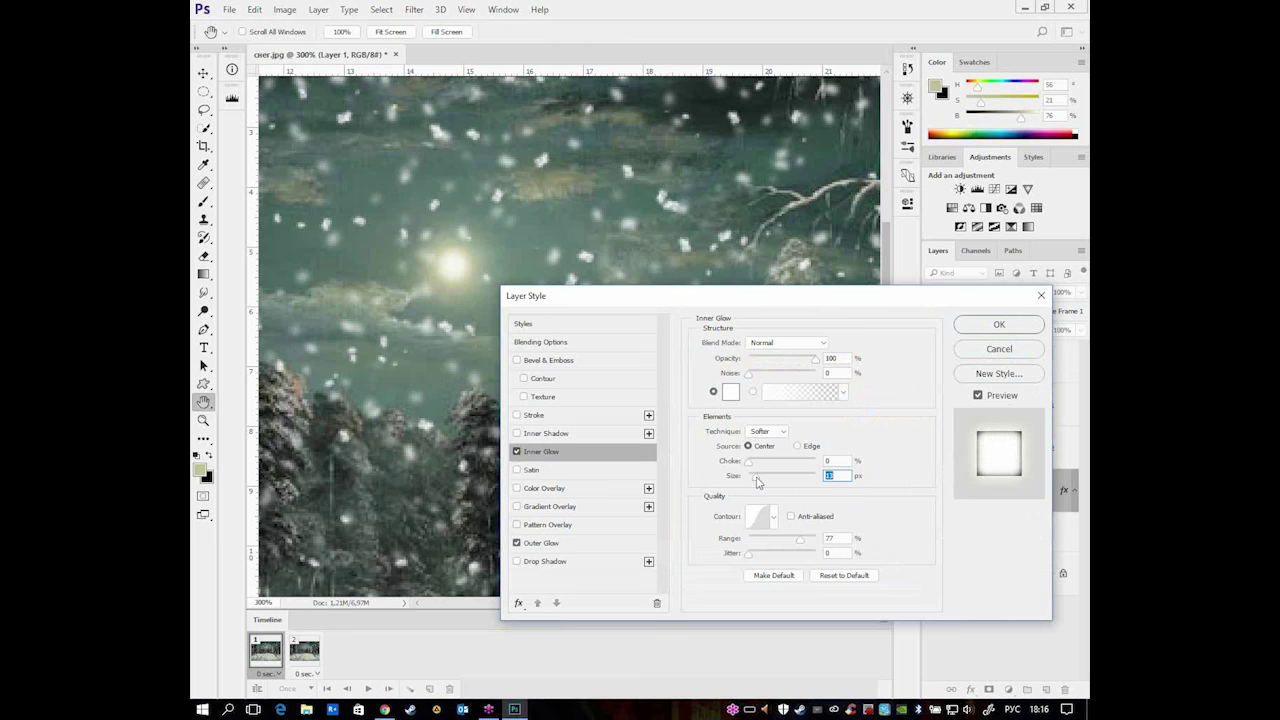
{"action": "left_click_drag", "start_coordinate": [757, 482], "coordinate": [758, 483]}
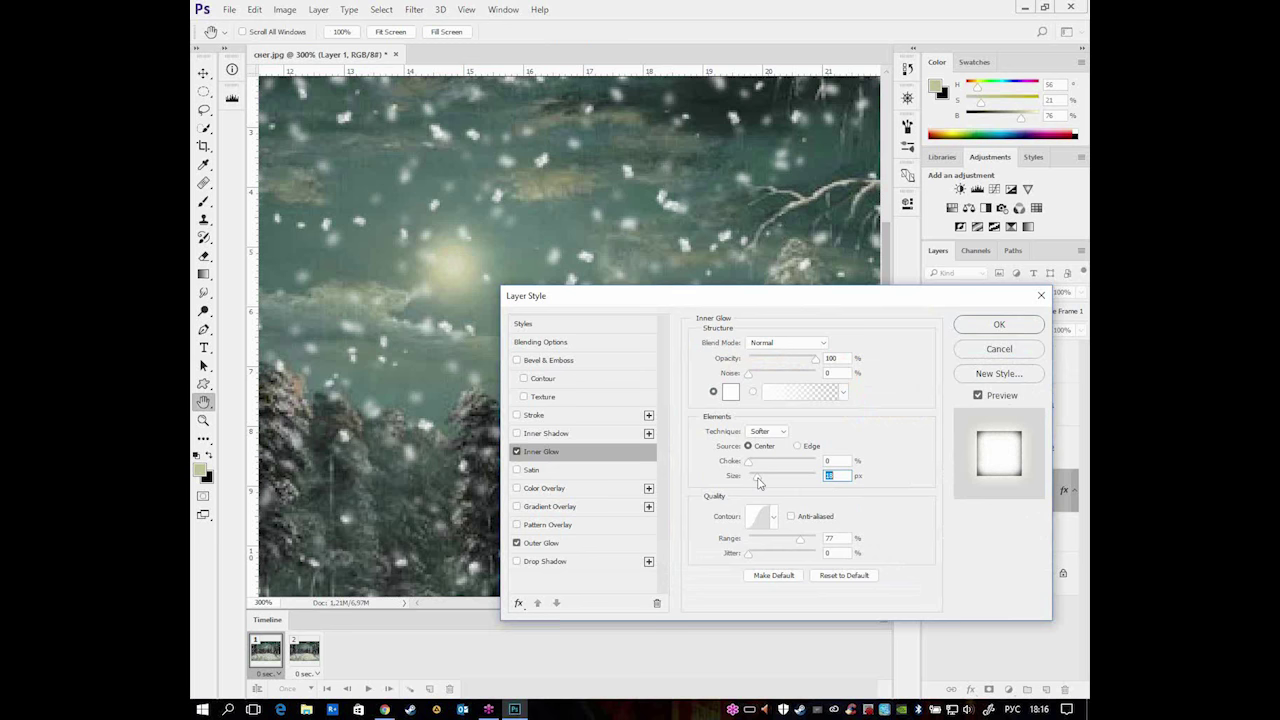
- Recolour the Inner Glow pale yellow, retune its size, and apply both glows
{"action": "left_click", "coordinate": [730, 391]}
{"action": "left_click", "coordinate": [880, 495]}
{"action": "left_click_drag", "start_coordinate": [878, 495], "coordinate": [878, 513]}
{"action": "left_click", "coordinate": [717, 367]}
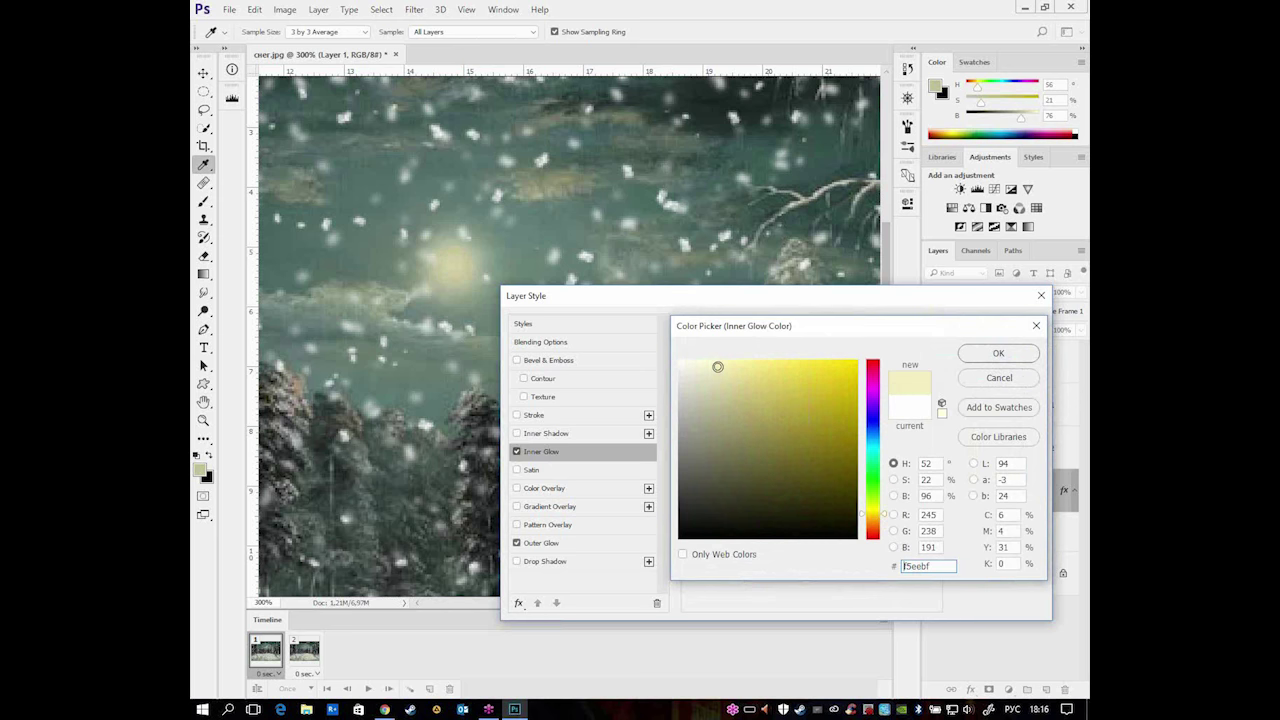
{"action": "left_click_drag", "start_coordinate": [717, 367], "coordinate": [720, 360]}
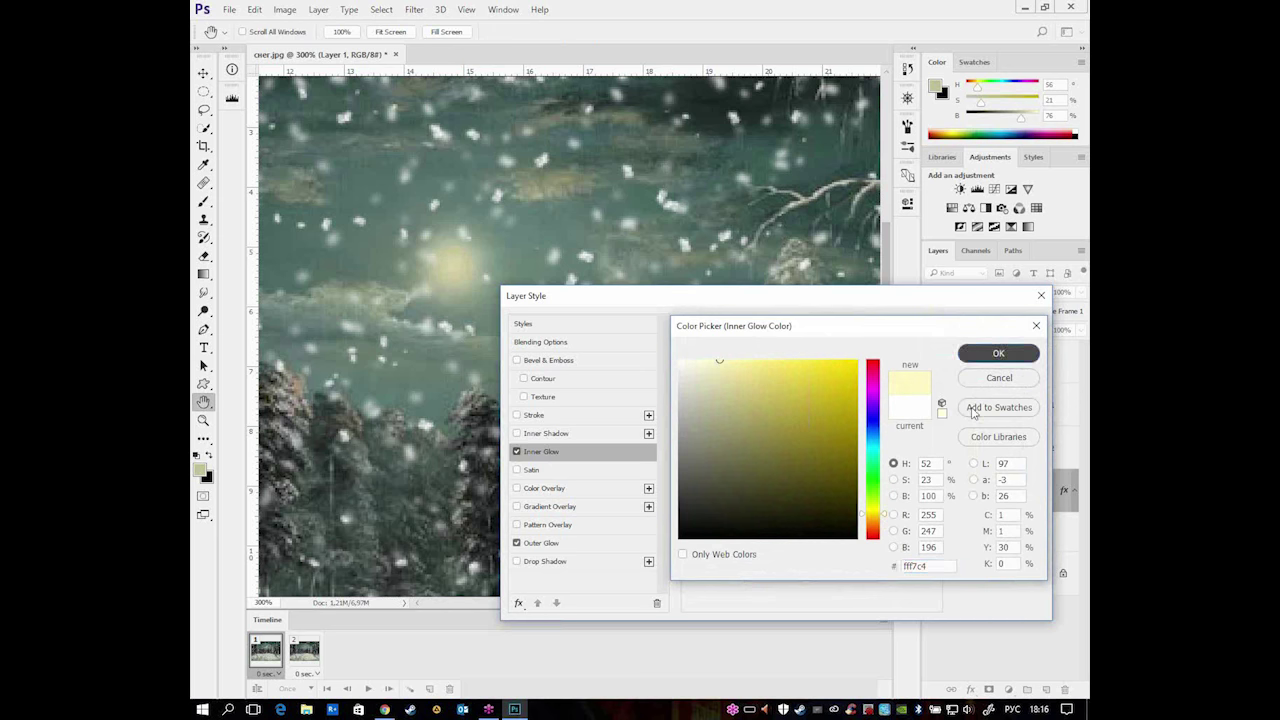
{"action": "key", "text": "Return"}
{"action": "left_click_drag", "start_coordinate": [783, 486], "coordinate": [758, 480]}
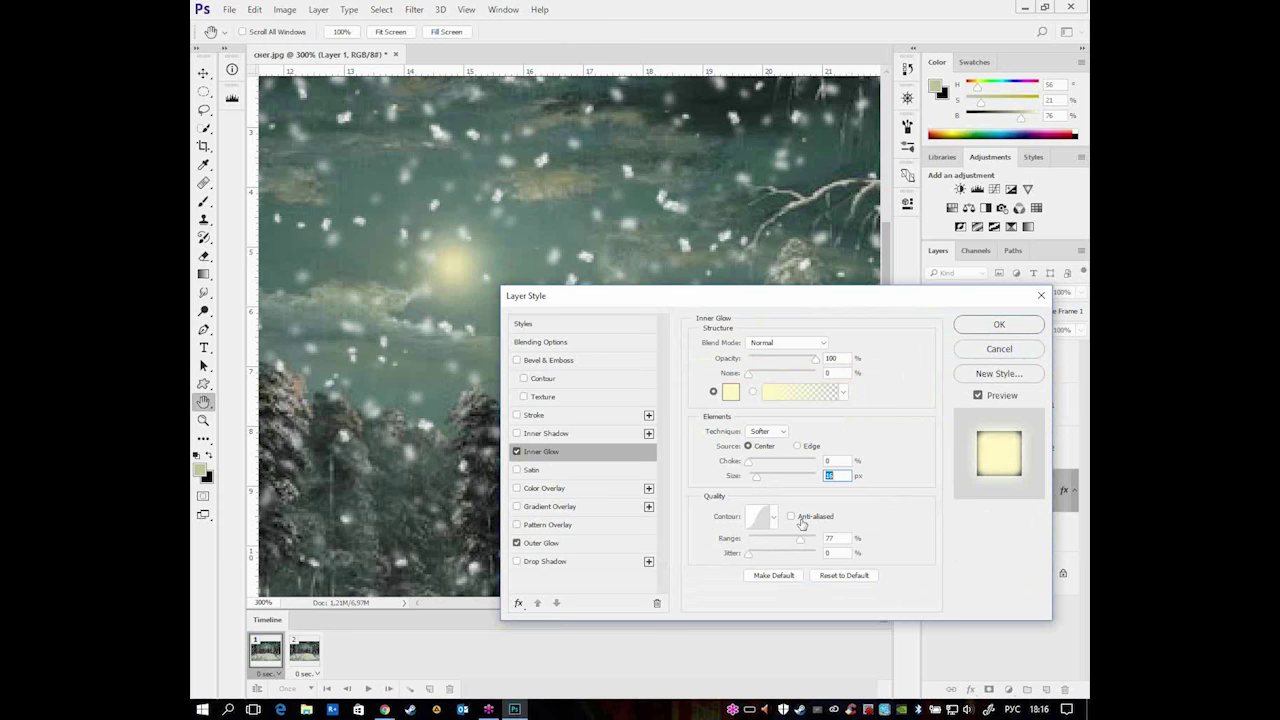
{"action": "left_click", "coordinate": [984, 326]}
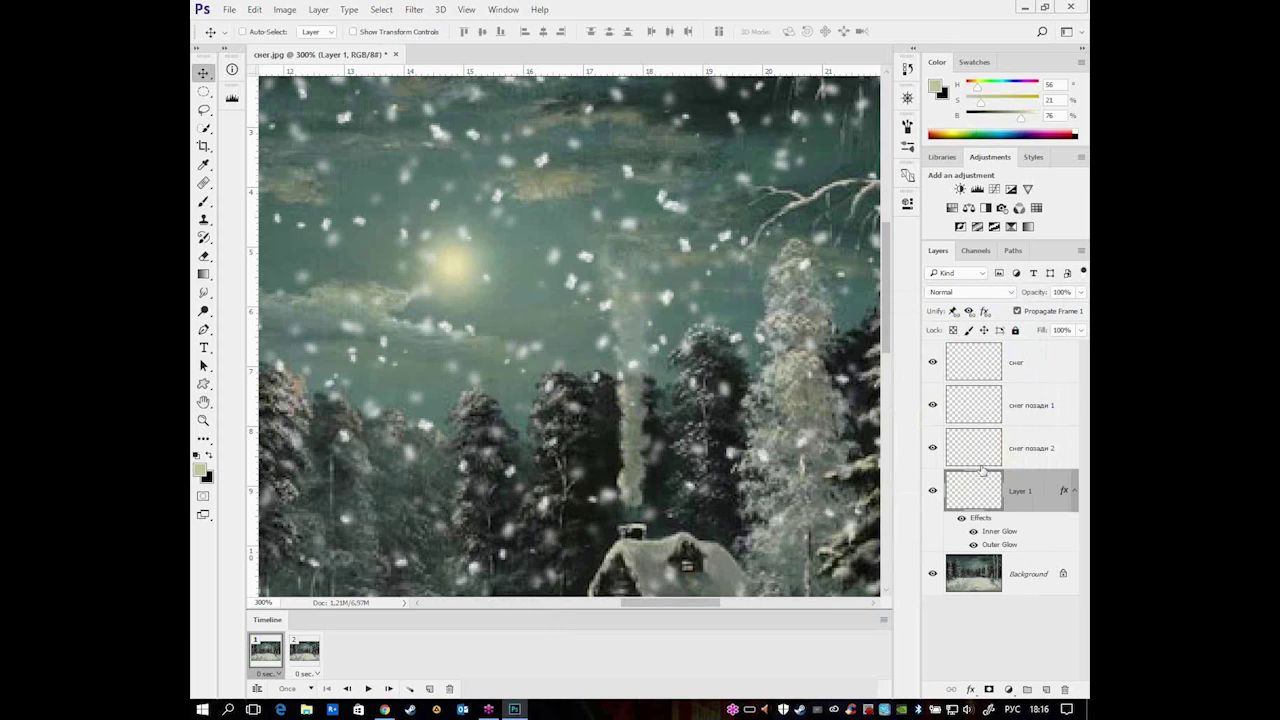
{"action": "left_click", "coordinate": [304, 662]}
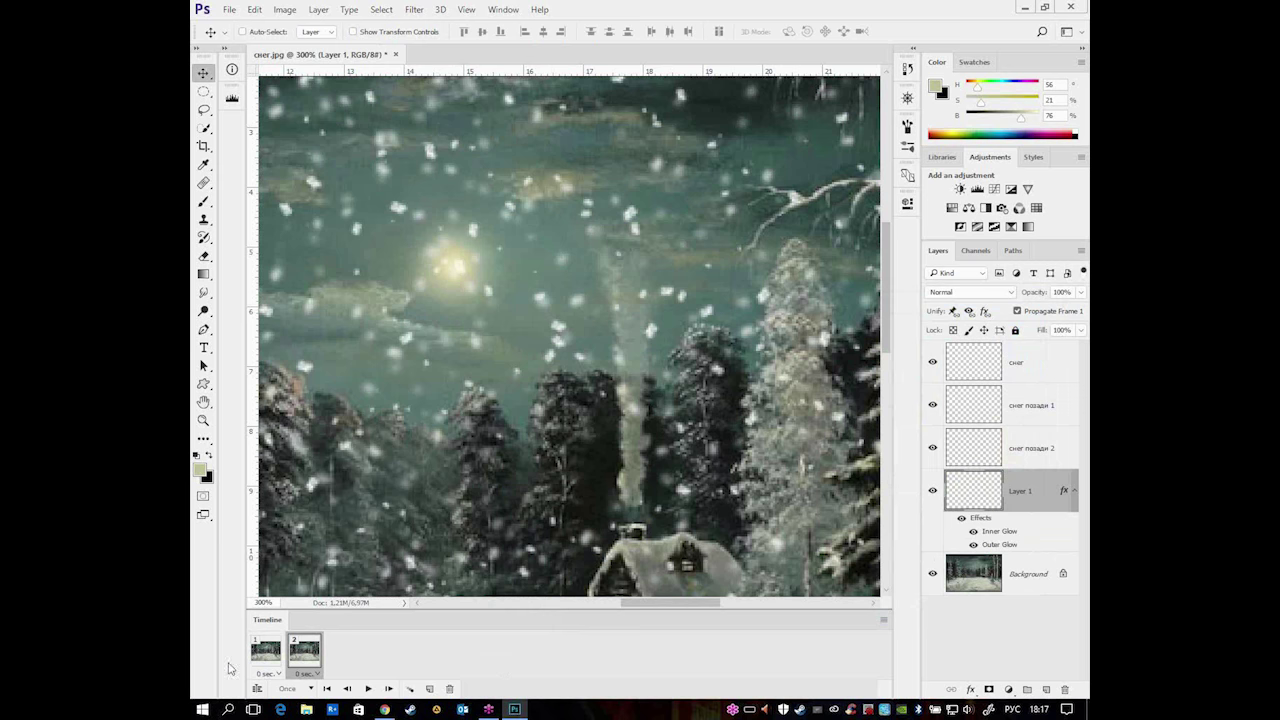
- Duplicate frame 1 into a third frame and step through frames 1–3 to compare
{"action": "left_click", "coordinate": [281, 658]}
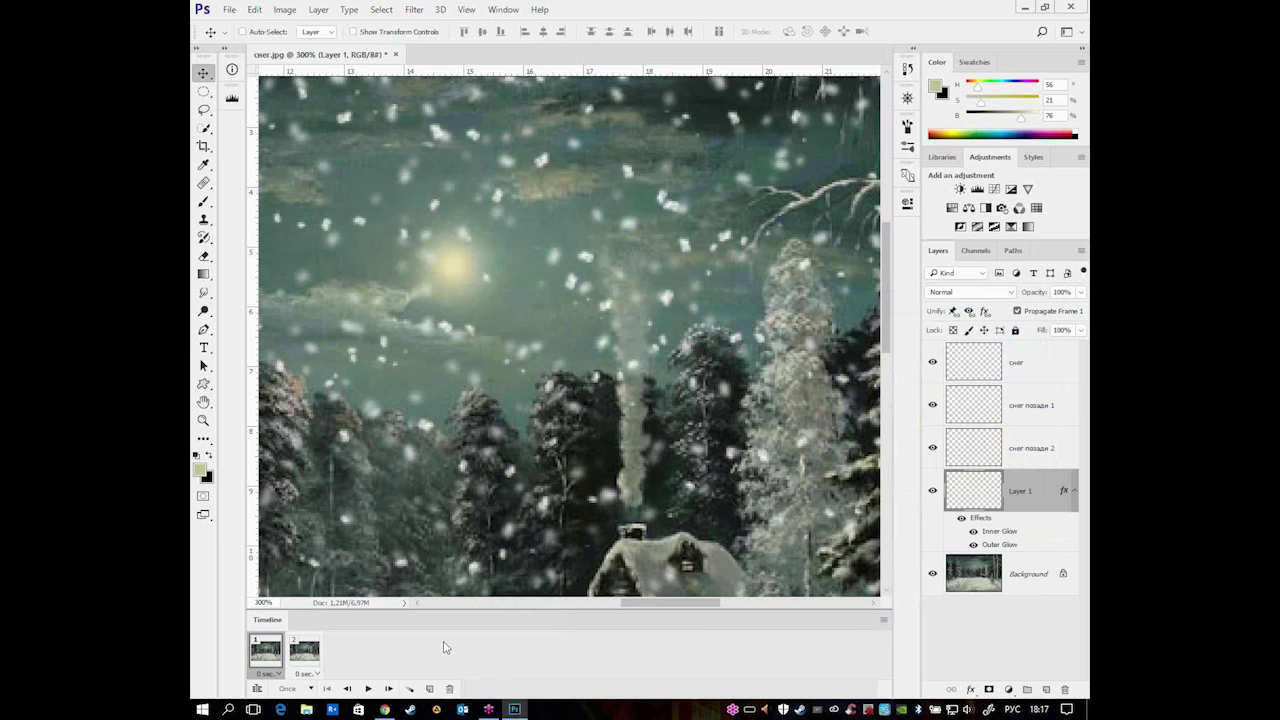
{"action": "left_click_drag", "start_coordinate": [272, 658], "coordinate": [344, 652]}
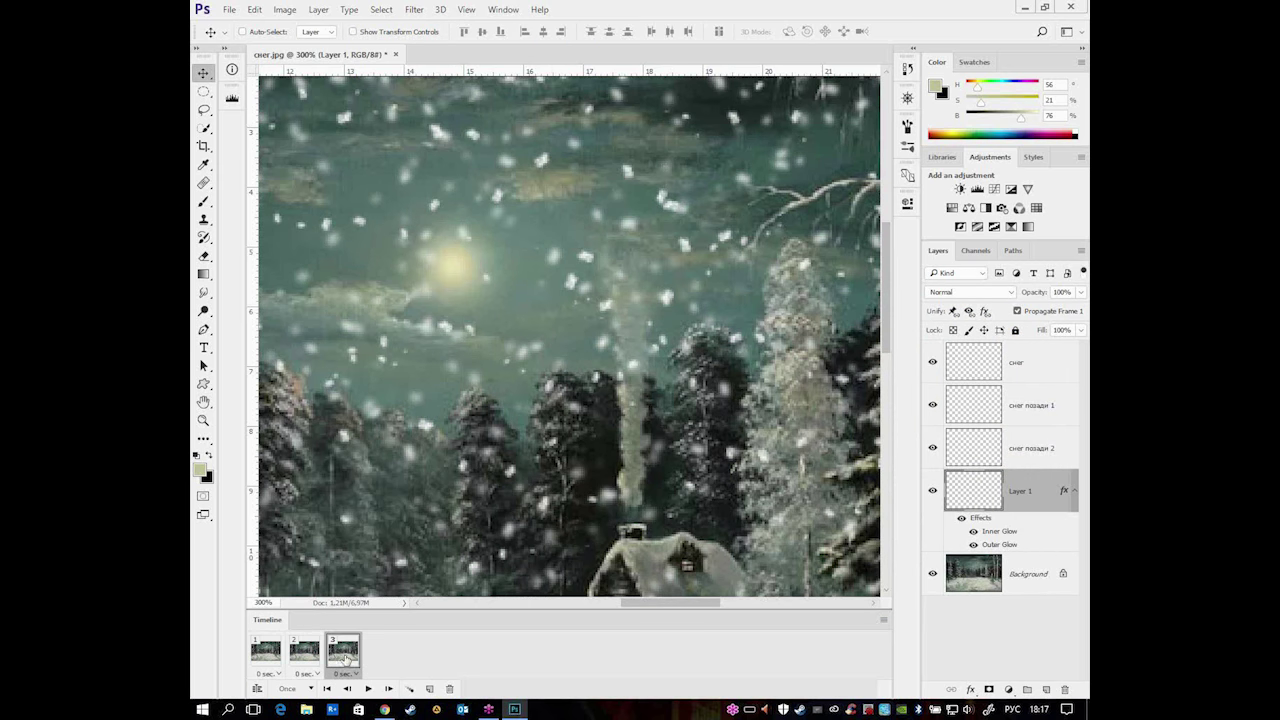
{"action": "left_click", "coordinate": [300, 655]}
{"action": "left_click", "coordinate": [272, 655]}
{"action": "left_click", "coordinate": [345, 658]}
{"action": "left_click", "coordinate": [306, 662]}
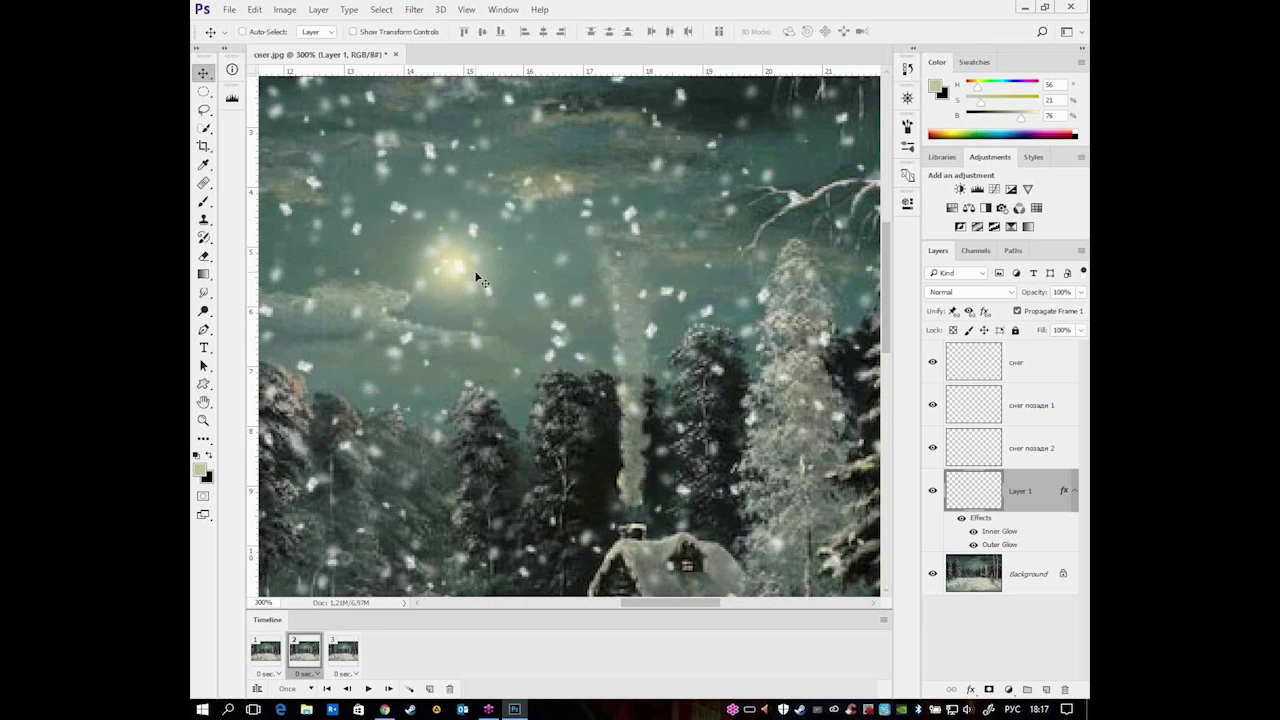
{"action": "left_click", "coordinate": [343, 656]}
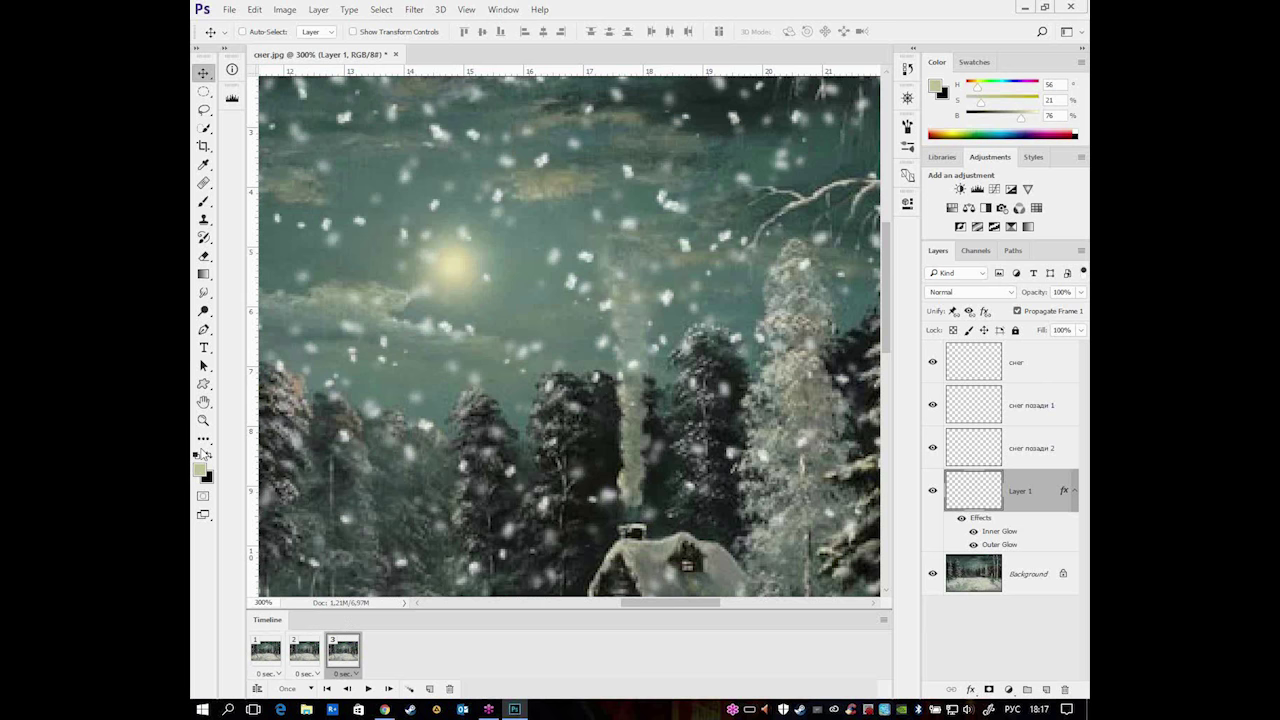
{"action": "left_click", "coordinate": [305, 655]}
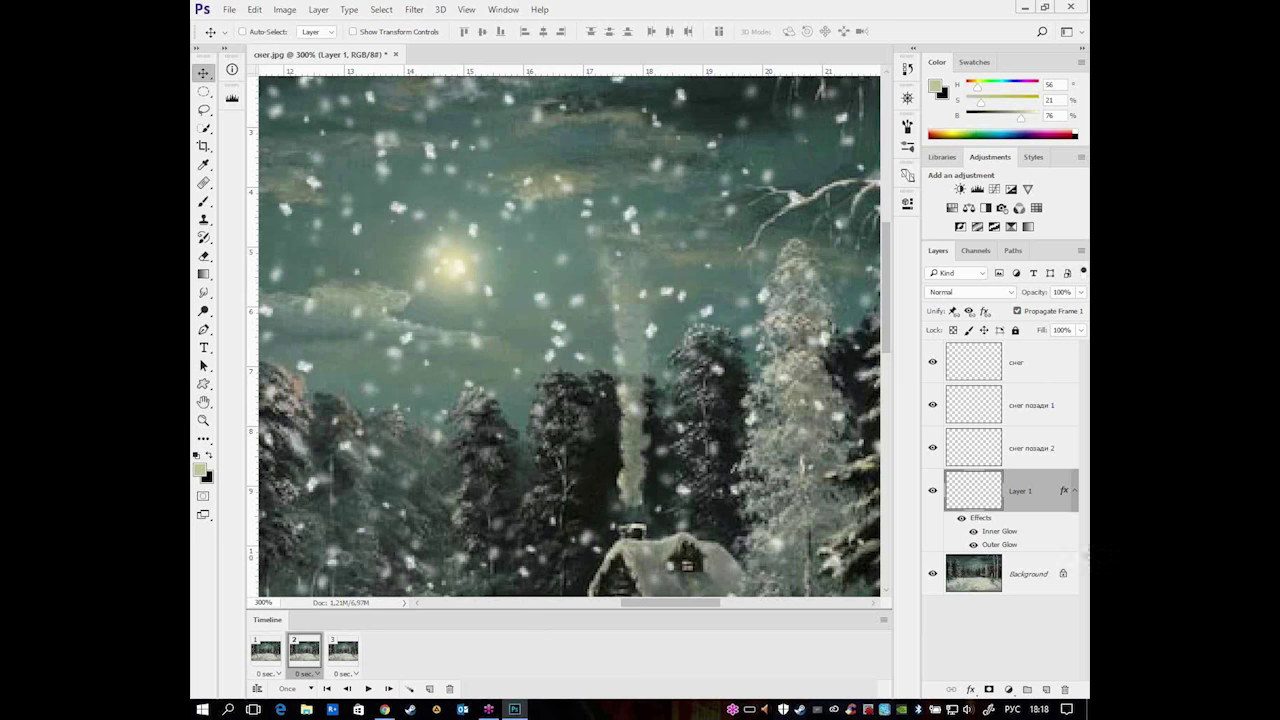
- In frame 2, slightly enlarge the moon's Inner Glow and retune its Outer Glow size
{"action": "double_click", "coordinate": [1000, 531]}
{"action": "left_click", "coordinate": [757, 483]}
{"action": "left_click_drag", "start_coordinate": [755, 483], "coordinate": [757, 484]}
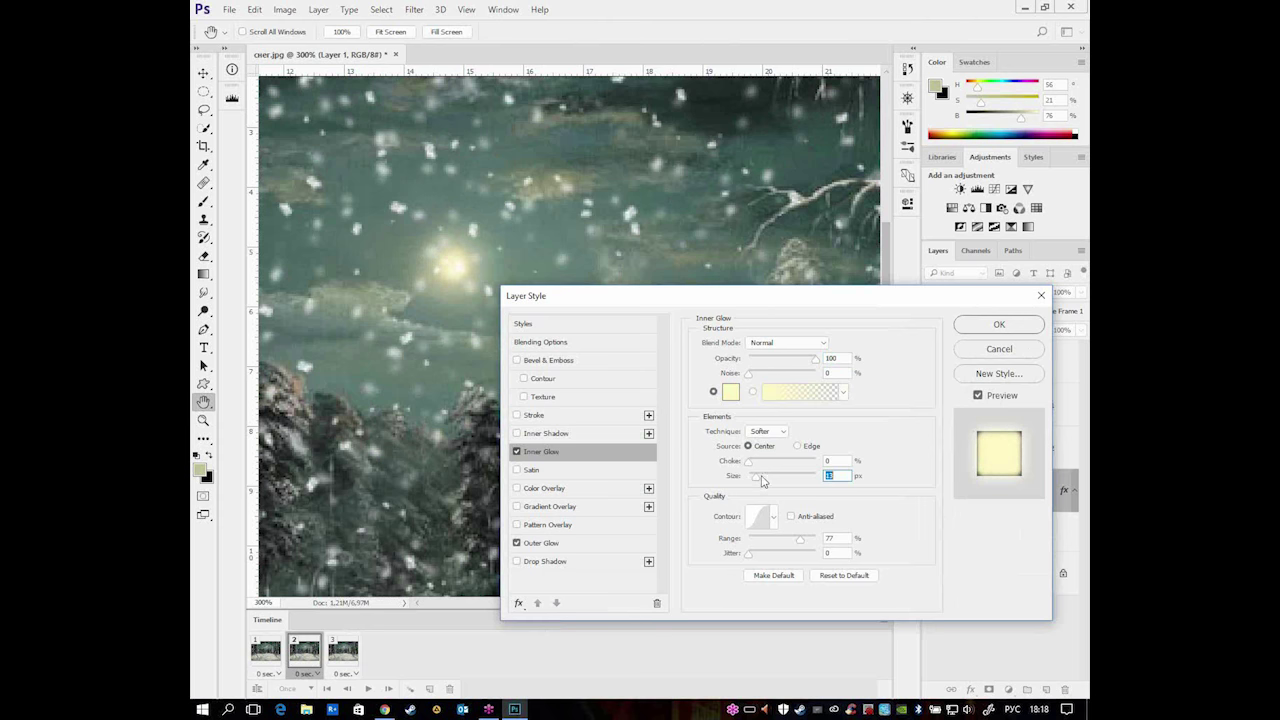
{"action": "left_click", "coordinate": [549, 543]}
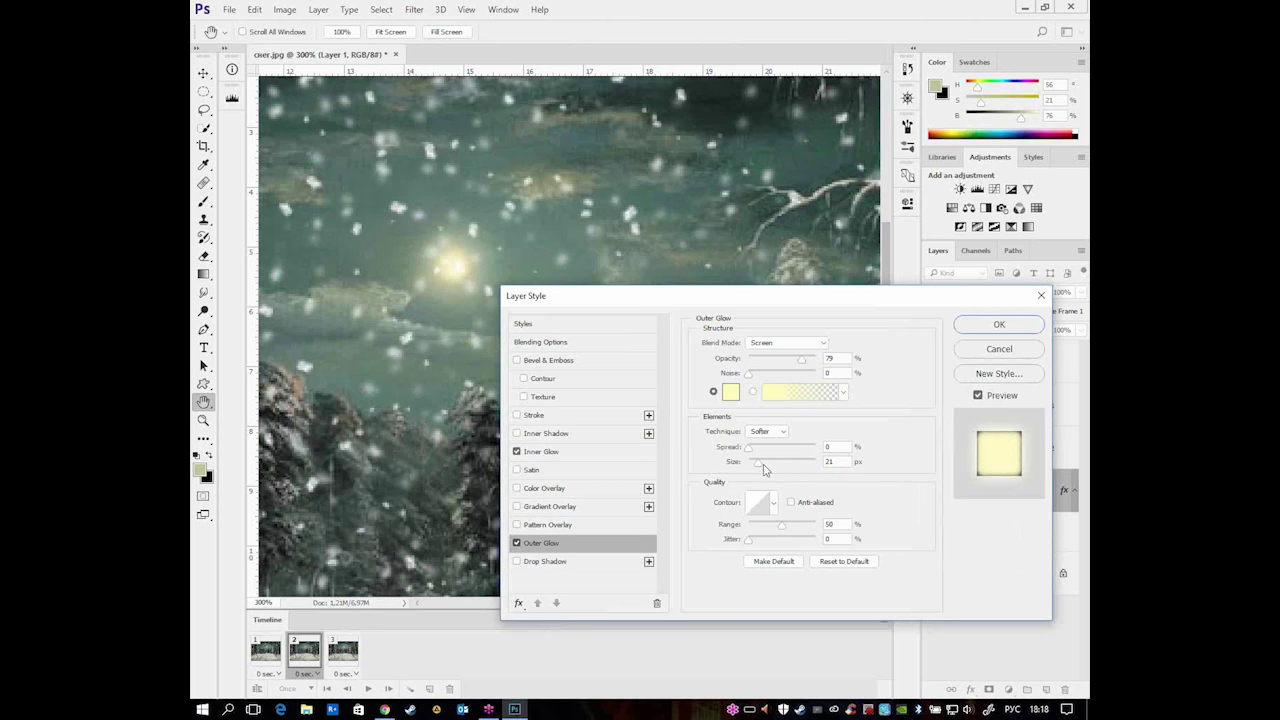
{"action": "left_click_drag", "start_coordinate": [758, 463], "coordinate": [755, 468]}
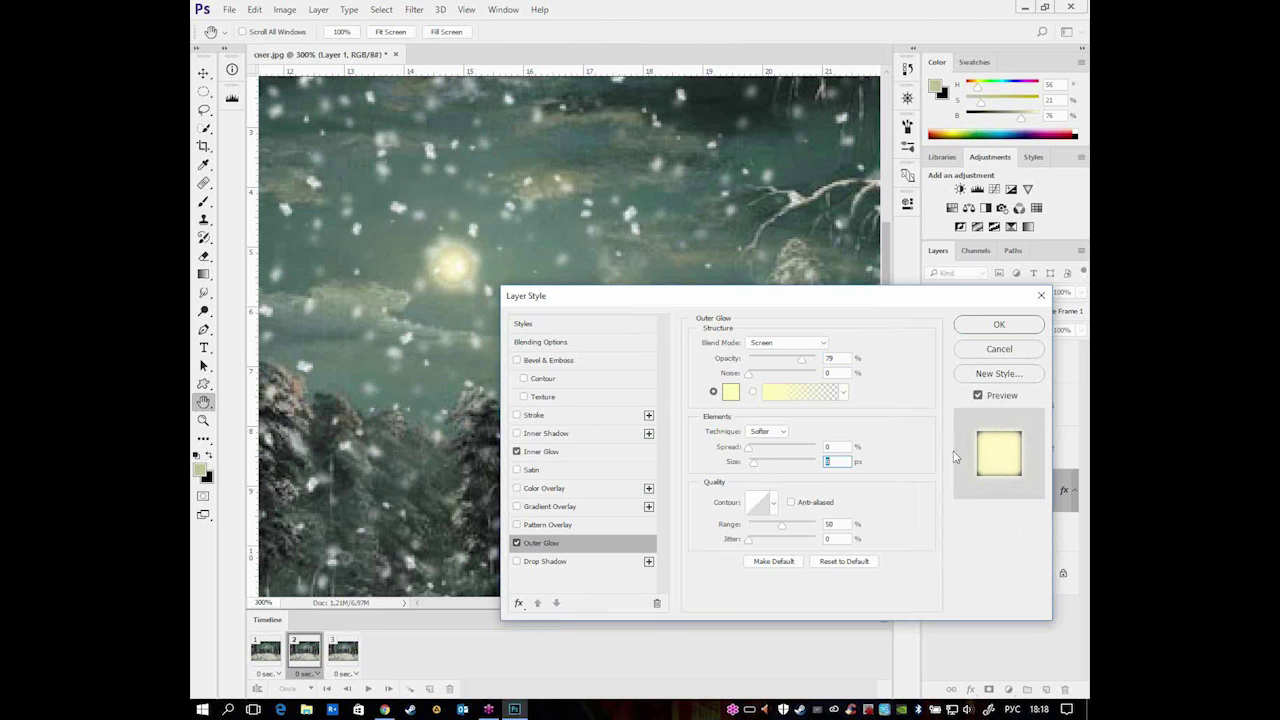
{"action": "left_click", "coordinate": [1000, 326]}
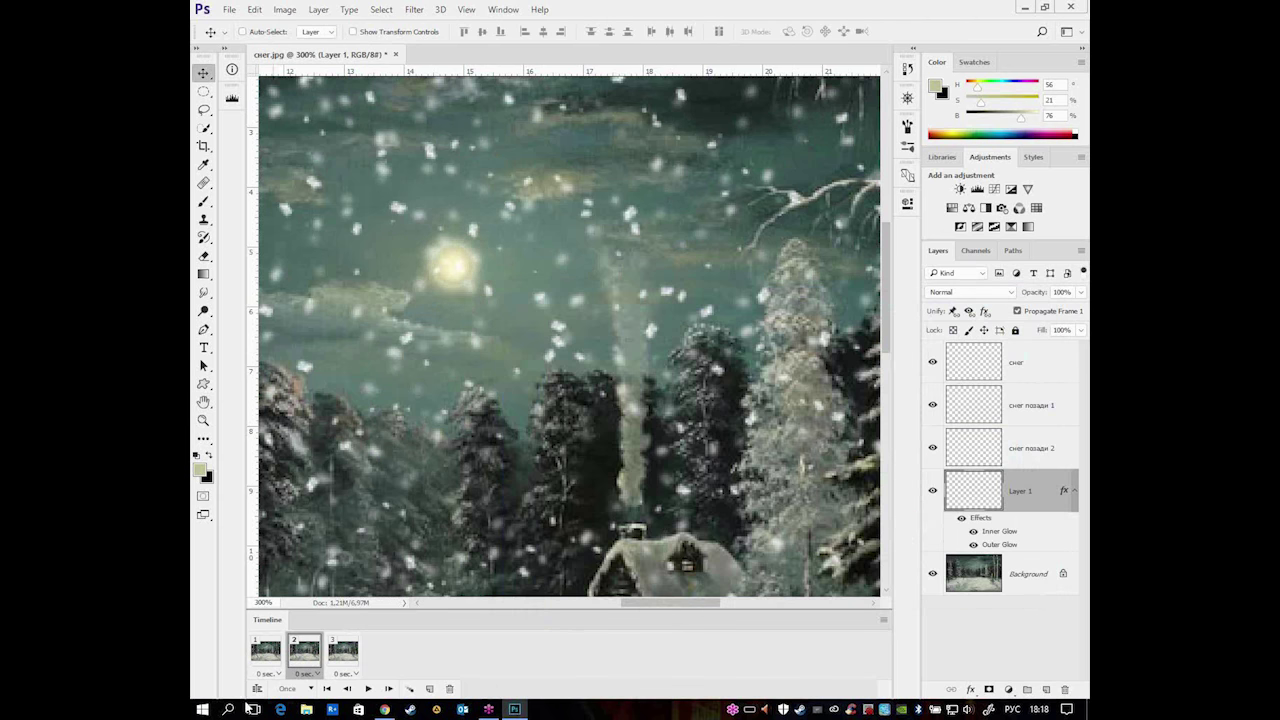
{"action": "left_click", "coordinate": [352, 654]}
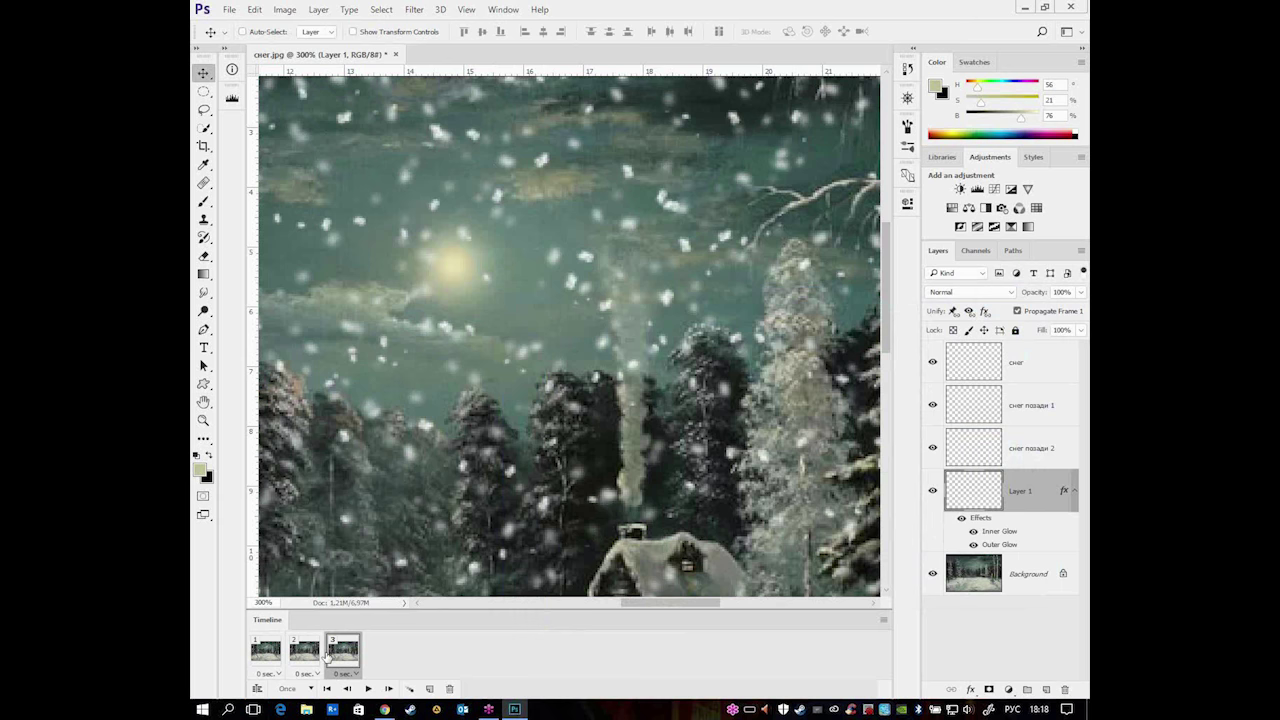
{"action": "left_click", "coordinate": [306, 652]}
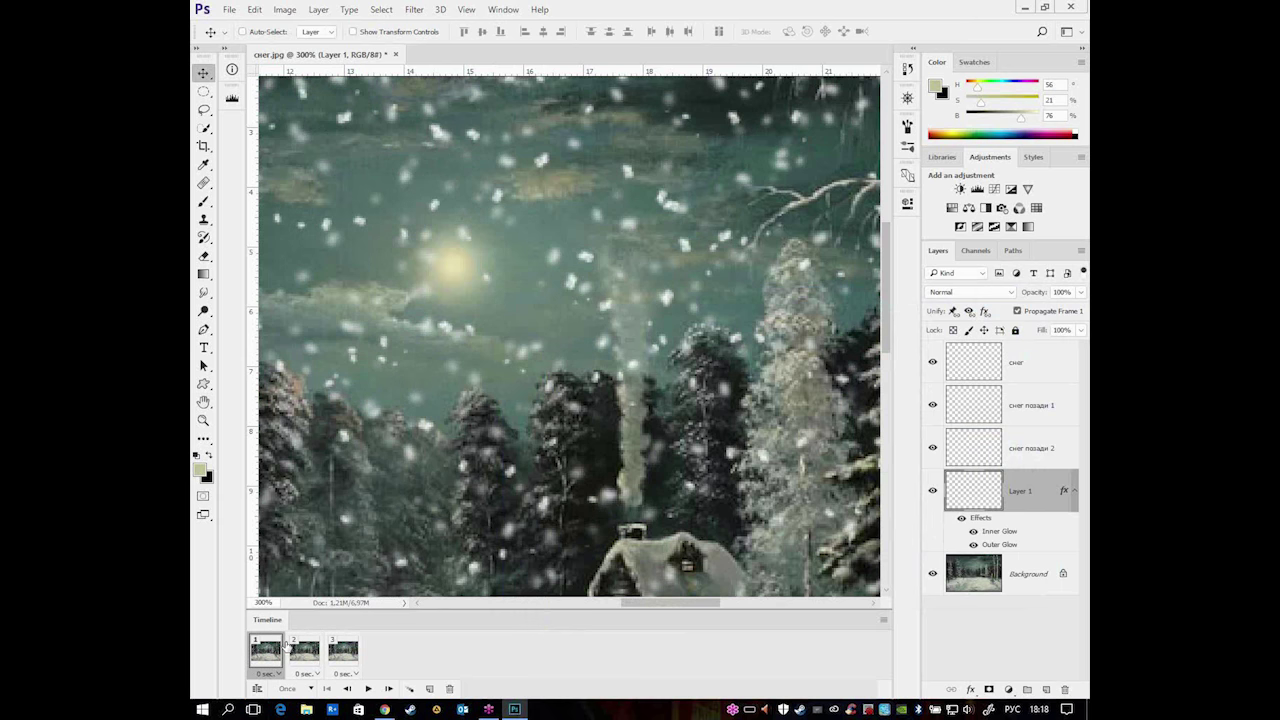
{"action": "left_click", "coordinate": [302, 651]}
{"action": "left_click", "coordinate": [342, 655]}
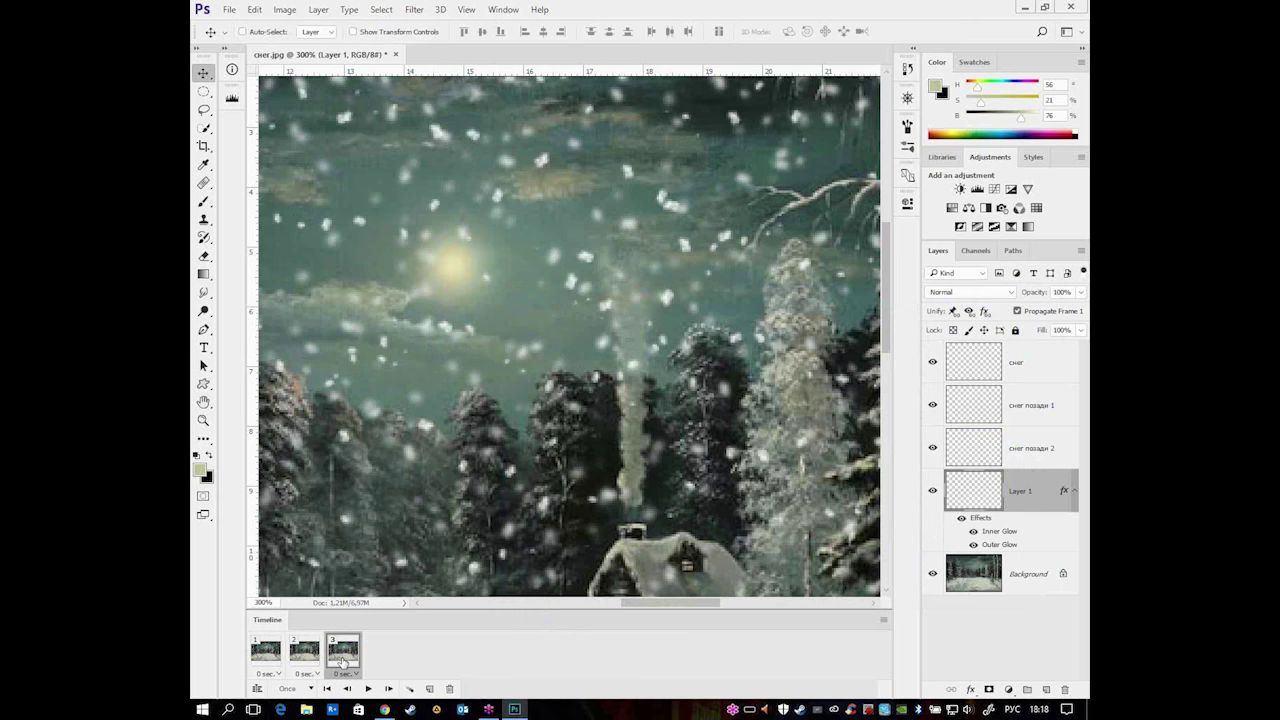
{"action": "left_click", "coordinate": [304, 655]}
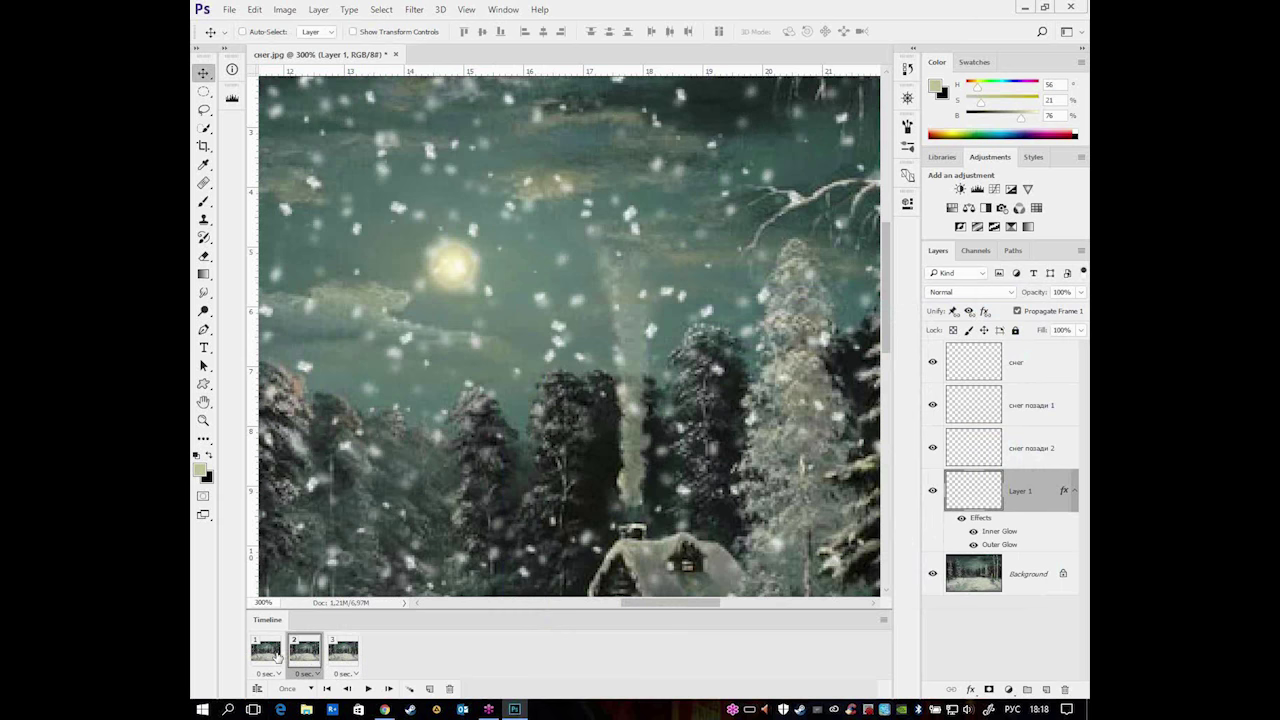
{"action": "left_click", "coordinate": [304, 655]}
{"action": "left_click", "coordinate": [304, 655]}
{"action": "left_click", "coordinate": [267, 652]}
{"action": "left_click", "coordinate": [267, 655]}
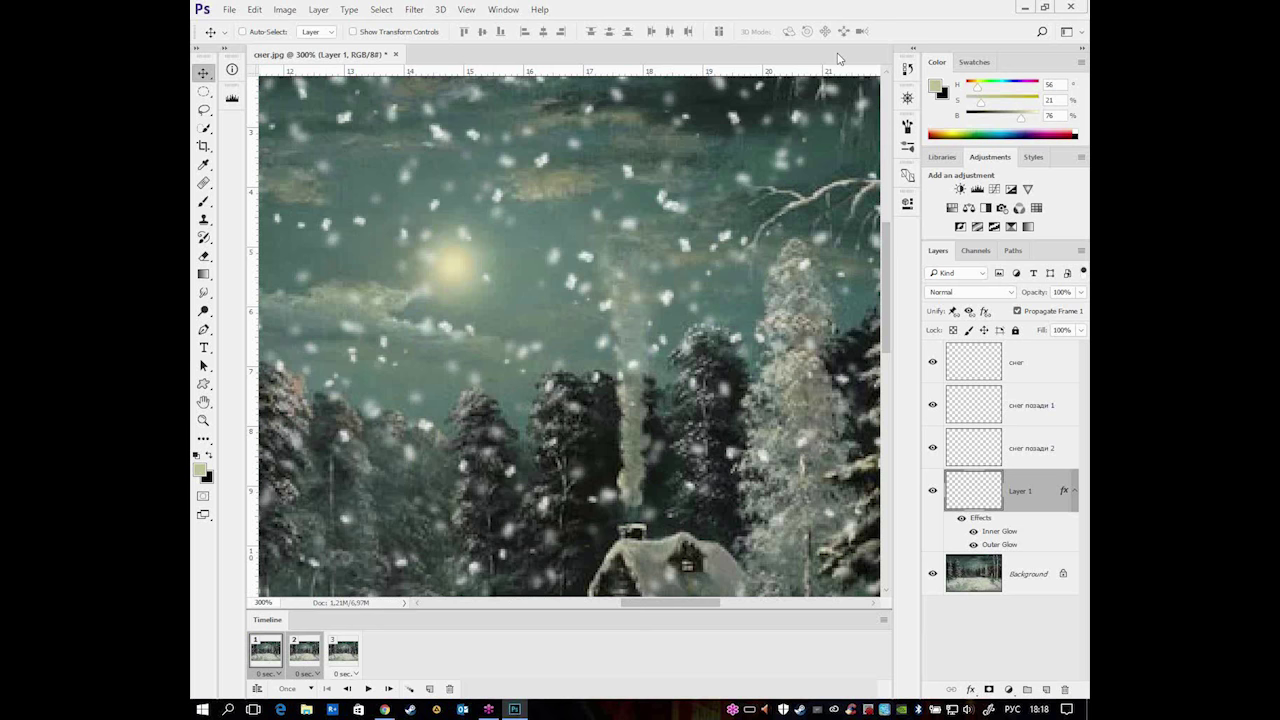
- Tween 15 in-between frames after the first key frame
{"action": "left_click", "coordinate": [409, 689]}
{"action": "type", "text": "15"}
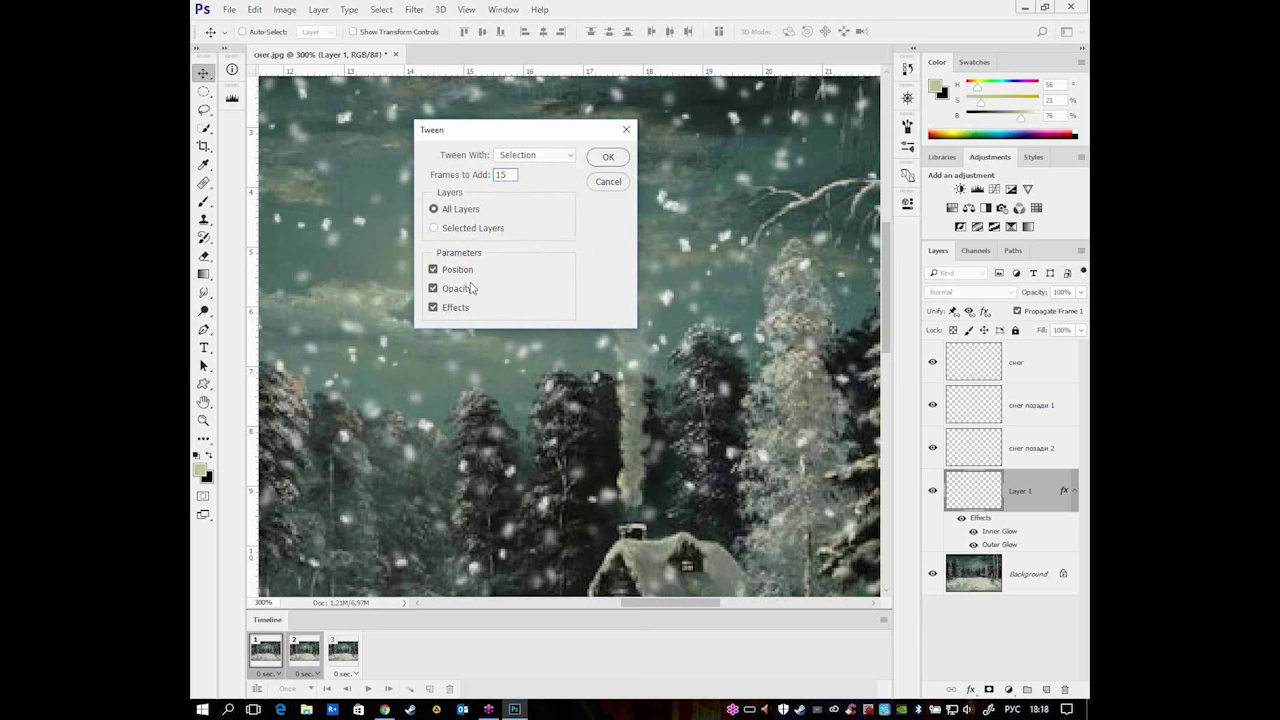
{"action": "left_click", "coordinate": [605, 160]}
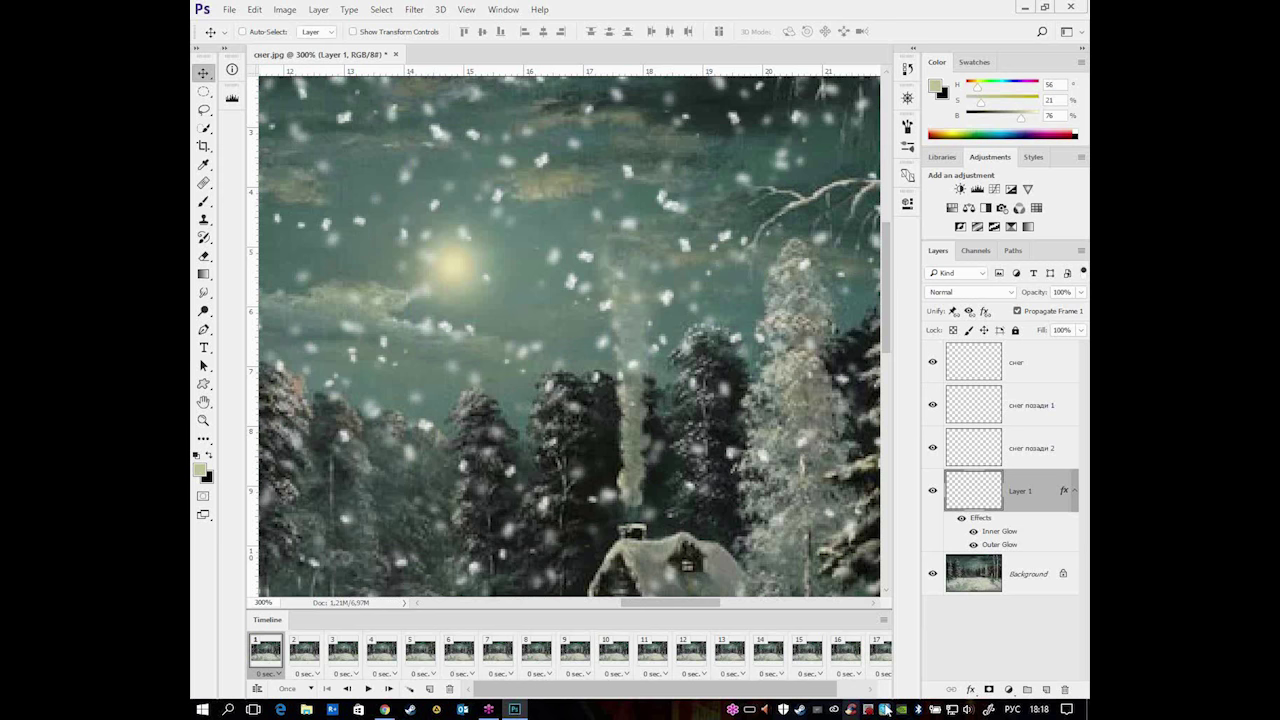
{"action": "left_click", "coordinate": [835, 690]}
{"action": "left_click_drag", "start_coordinate": [528, 693], "coordinate": [577, 693]}
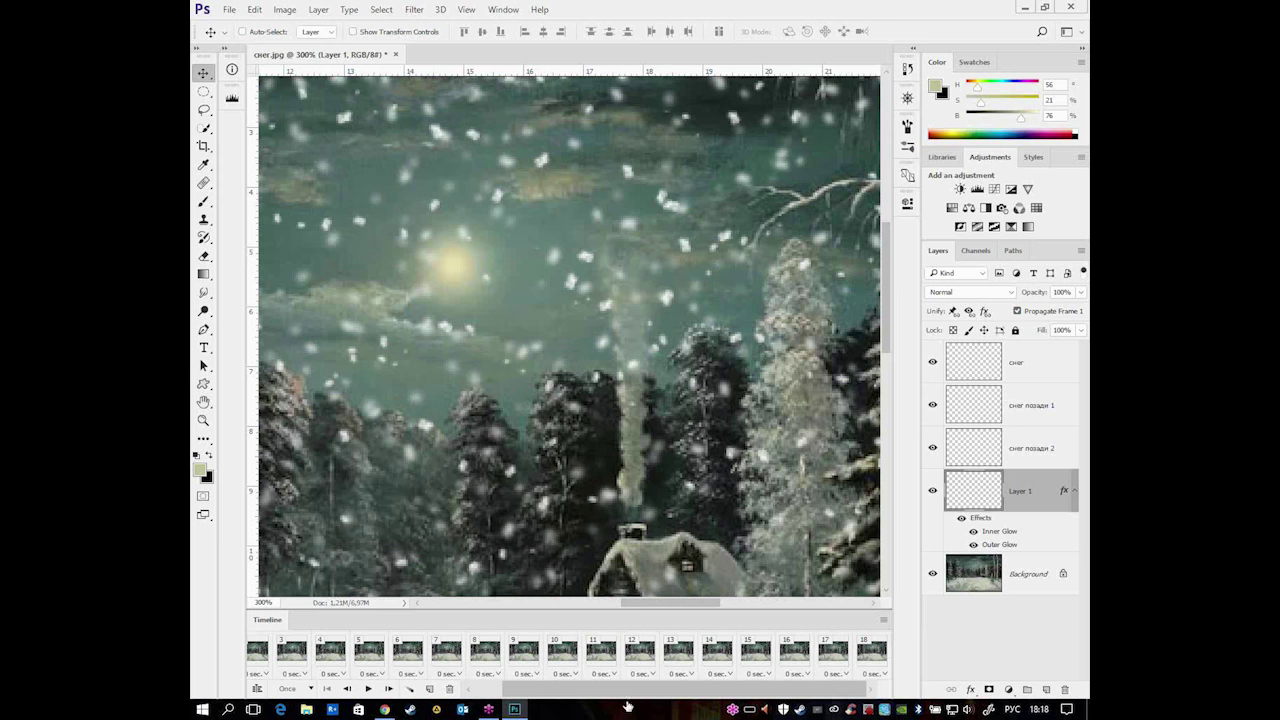
- Select frames 17 and 18 and tween 15 more frames between them, reaching 33 frames
{"action": "left_click", "coordinate": [840, 655]}
{"action": "left_click", "coordinate": [840, 655]}
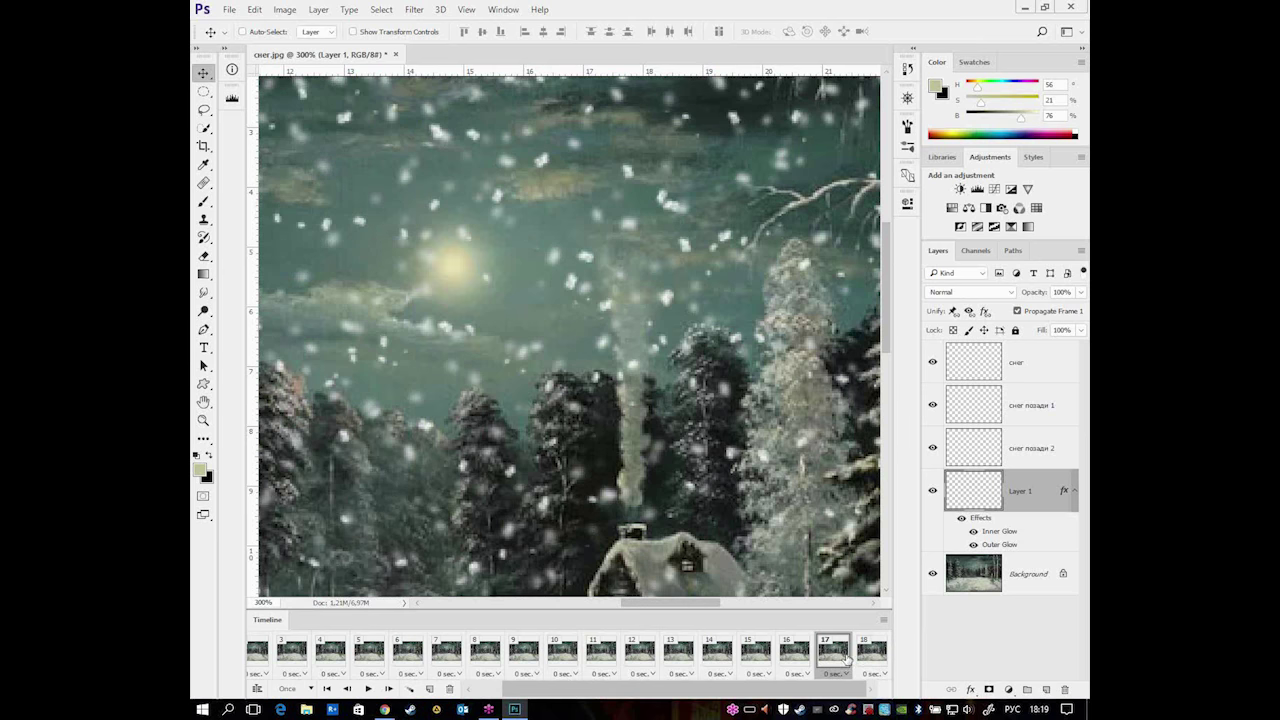
{"action": "left_click", "coordinate": [840, 655]}
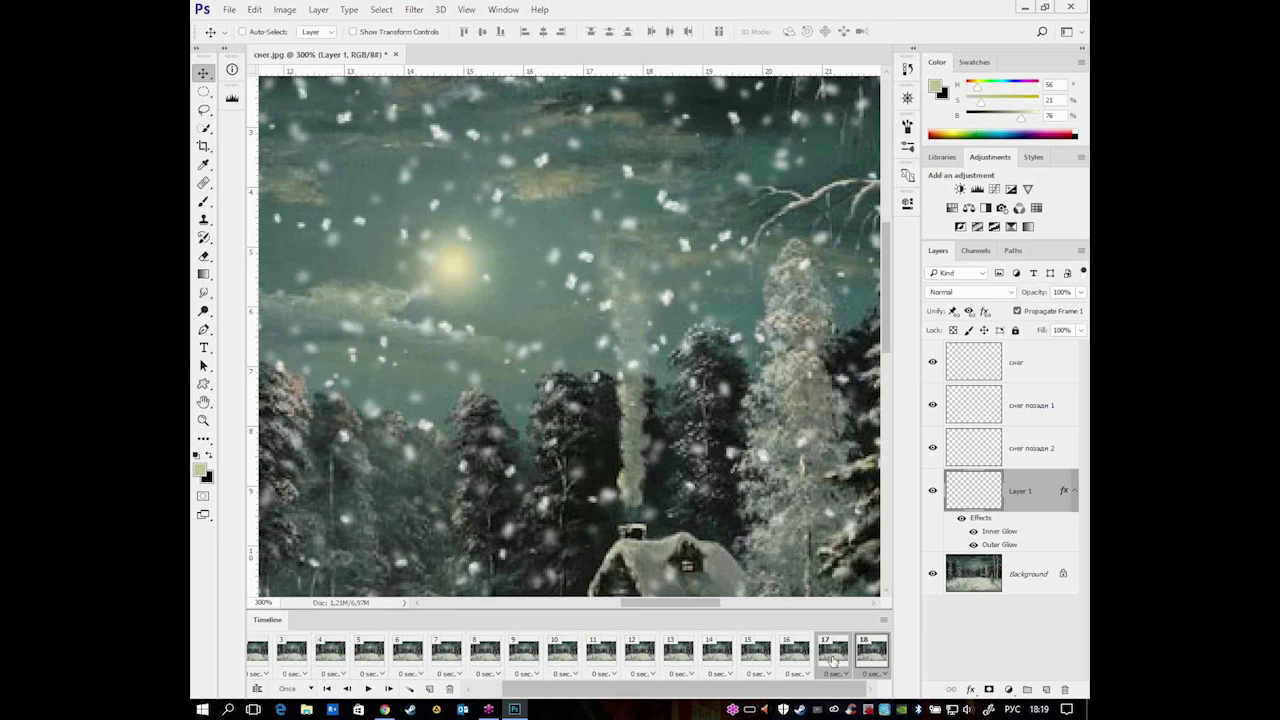
{"action": "left_click", "coordinate": [409, 689]}
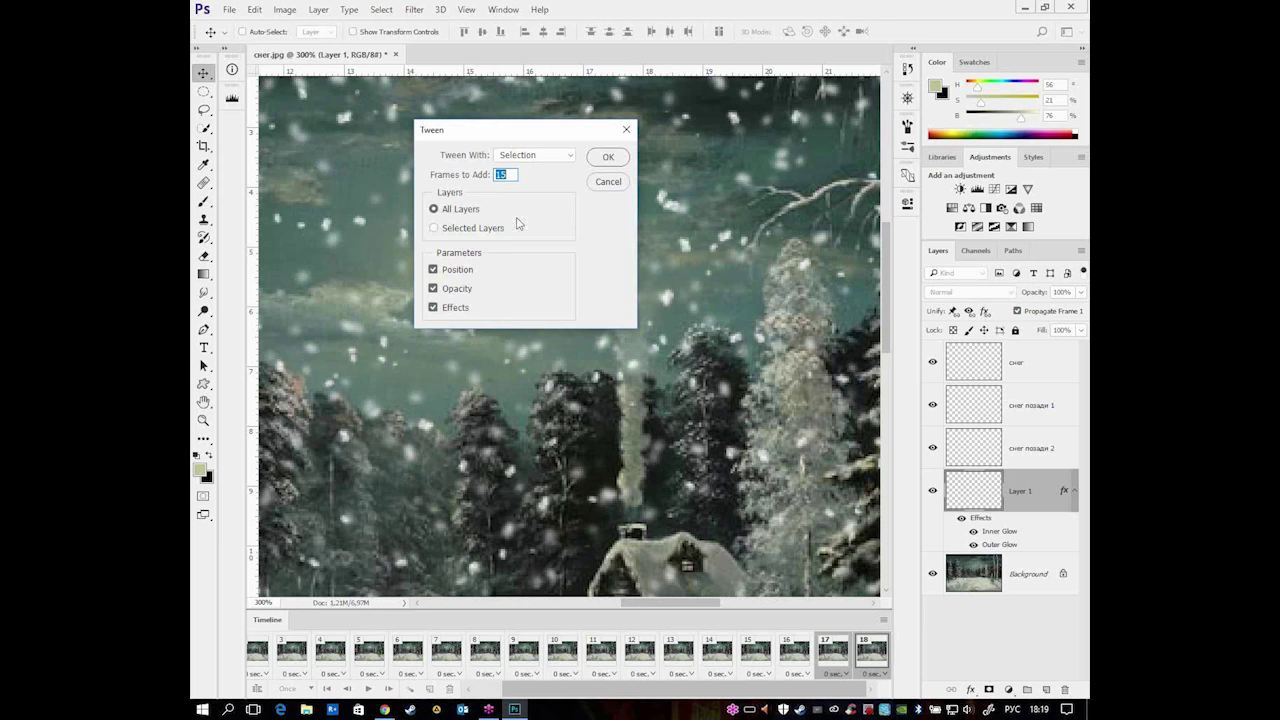
{"action": "left_click", "coordinate": [607, 157]}
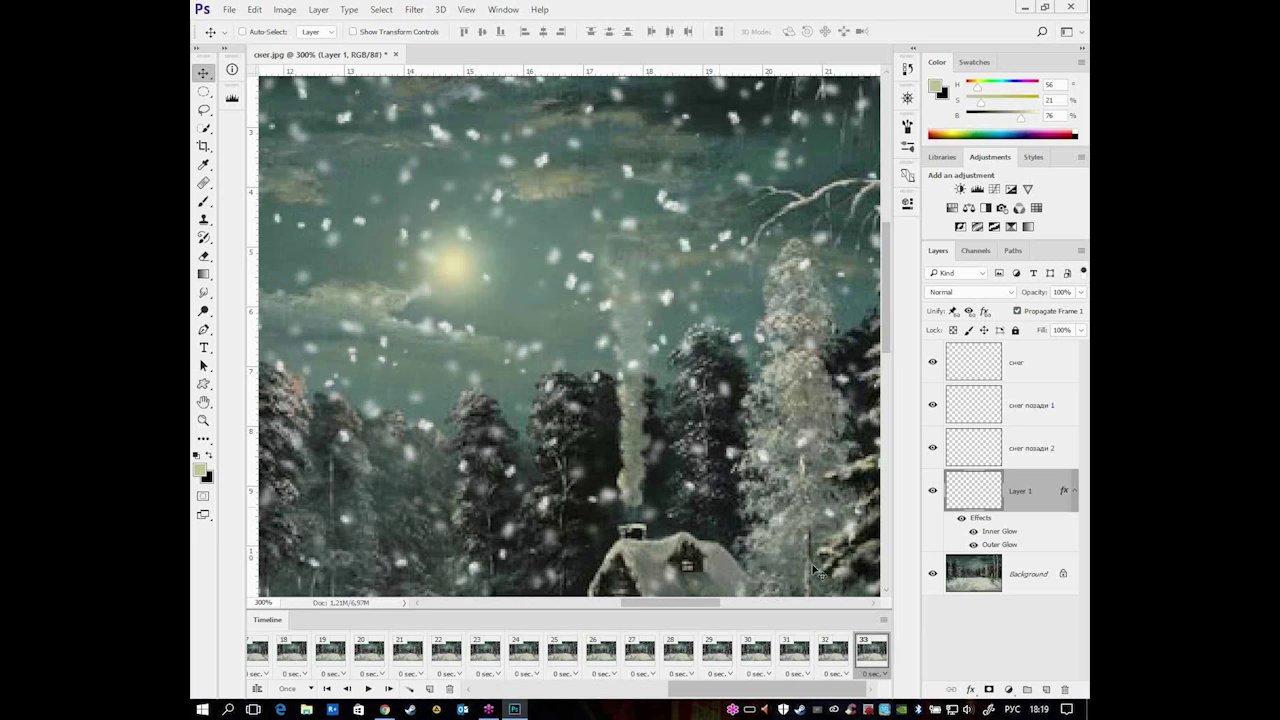
- Step through the animation from frame 6 back to frame 1
{"action": "left_click_drag", "start_coordinate": [825, 683], "coordinate": [567, 693]}
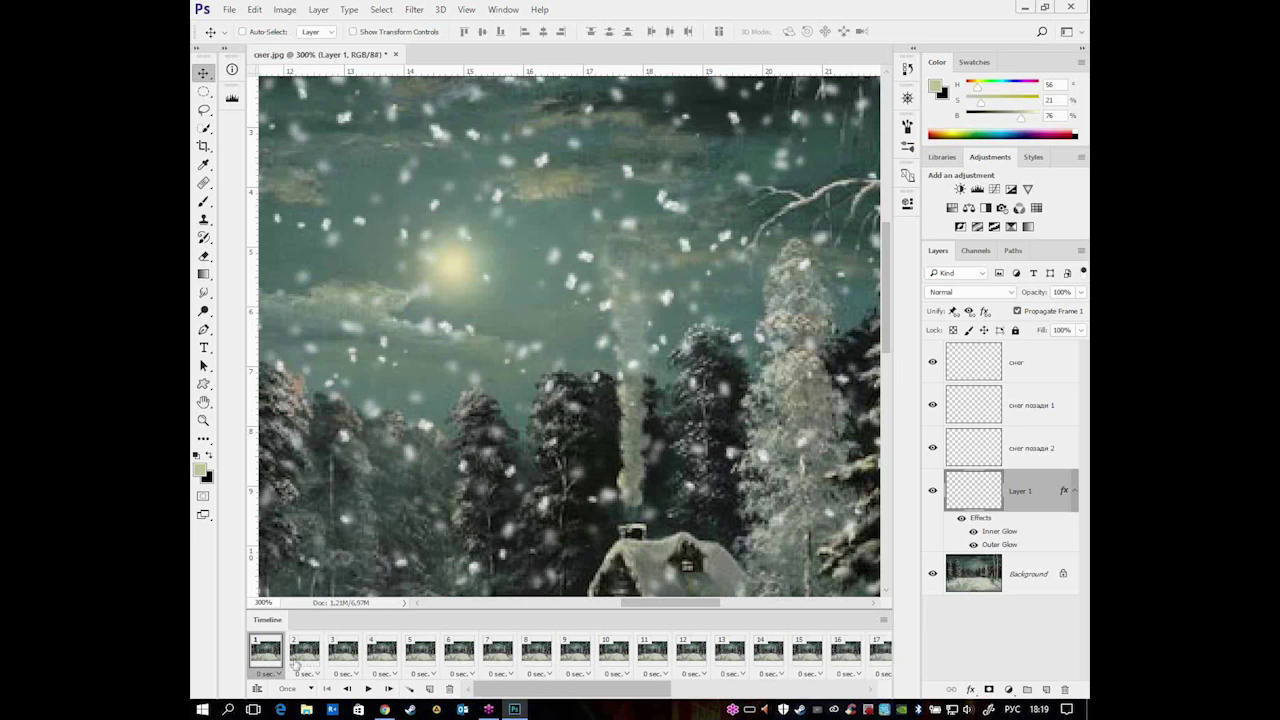
{"action": "left_click", "coordinate": [446, 652]}
{"action": "key", "text": "space"}
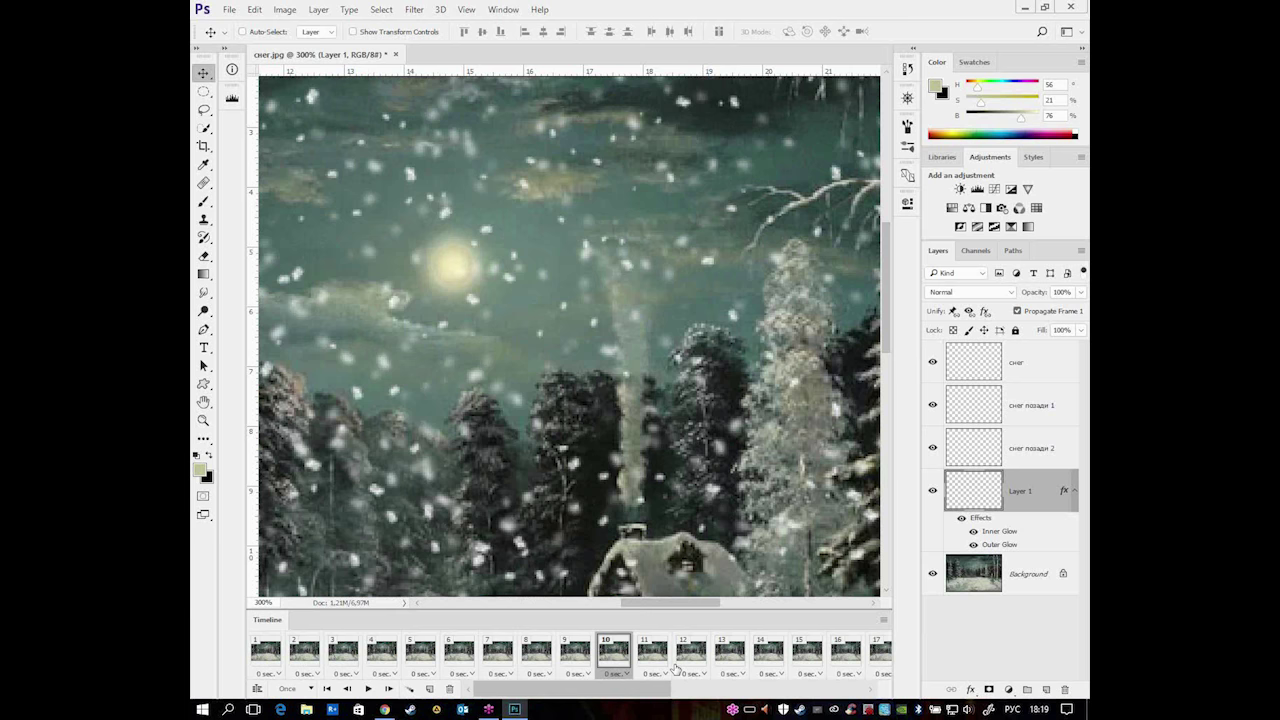
{"action": "left_click", "coordinate": [278, 652]}
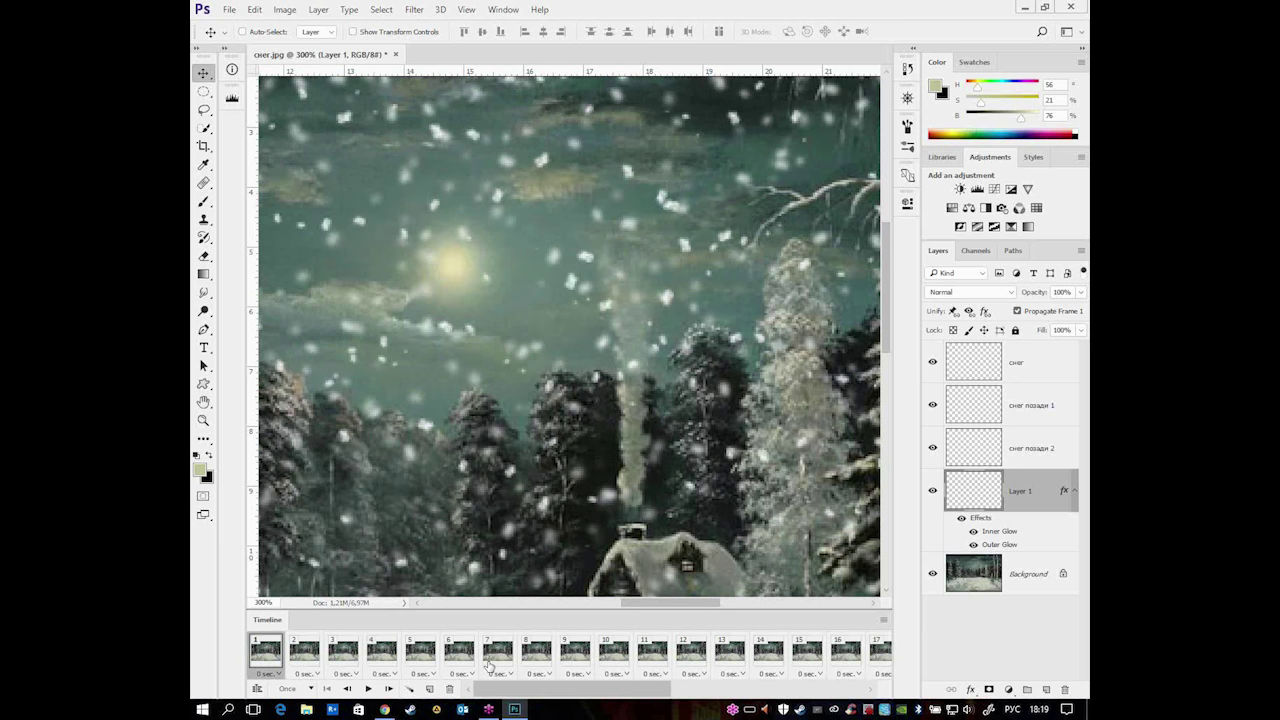
- Fit the whole snowy painting in the window and scroll along the 33-frame strip
{"action": "key", "text": "ctrl+0"}
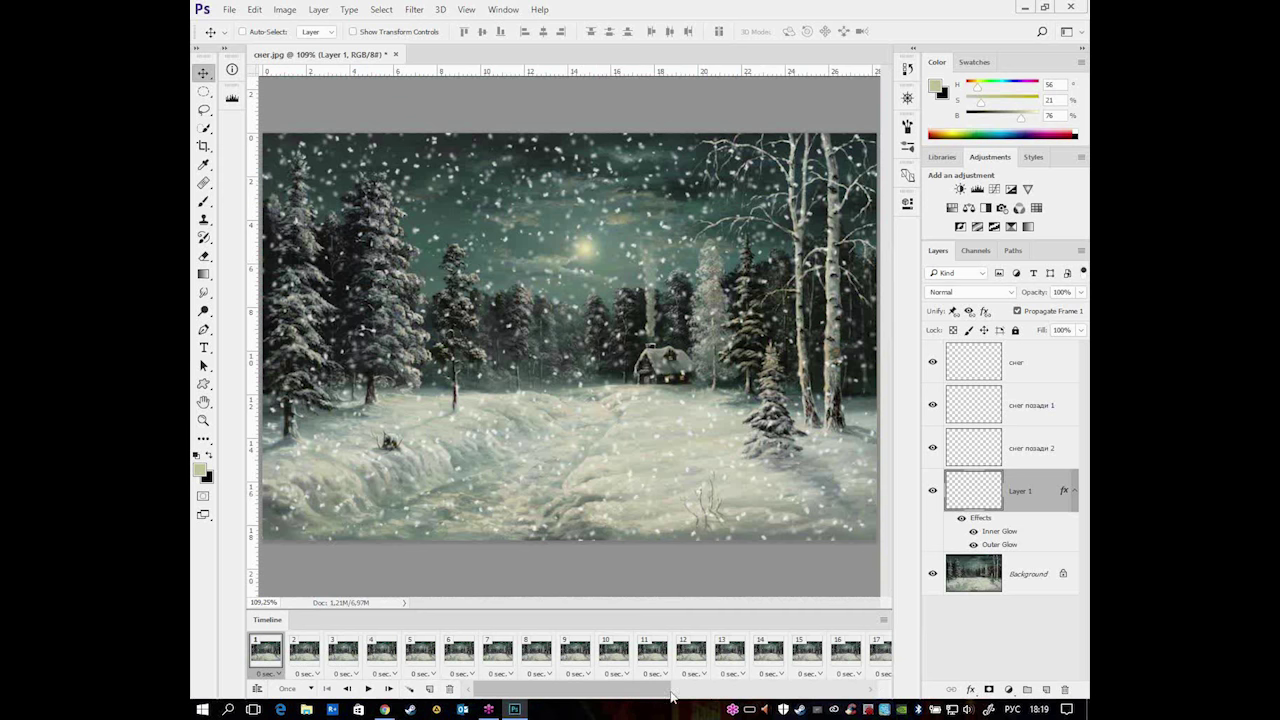
{"action": "mouse_move", "coordinate": [652, 697]}
{"action": "left_mouse_down"}
{"action": "mouse_move", "coordinate": [688, 698]}
{"action": "mouse_move", "coordinate": [640, 698]}
{"action": "left_mouse_up"}
{"action": "left_click", "coordinate": [262, 651]}
{"action": "left_click_drag", "start_coordinate": [507, 693], "coordinate": [496, 693]}
{"action": "left_click_drag", "start_coordinate": [540, 697], "coordinate": [887, 678]}
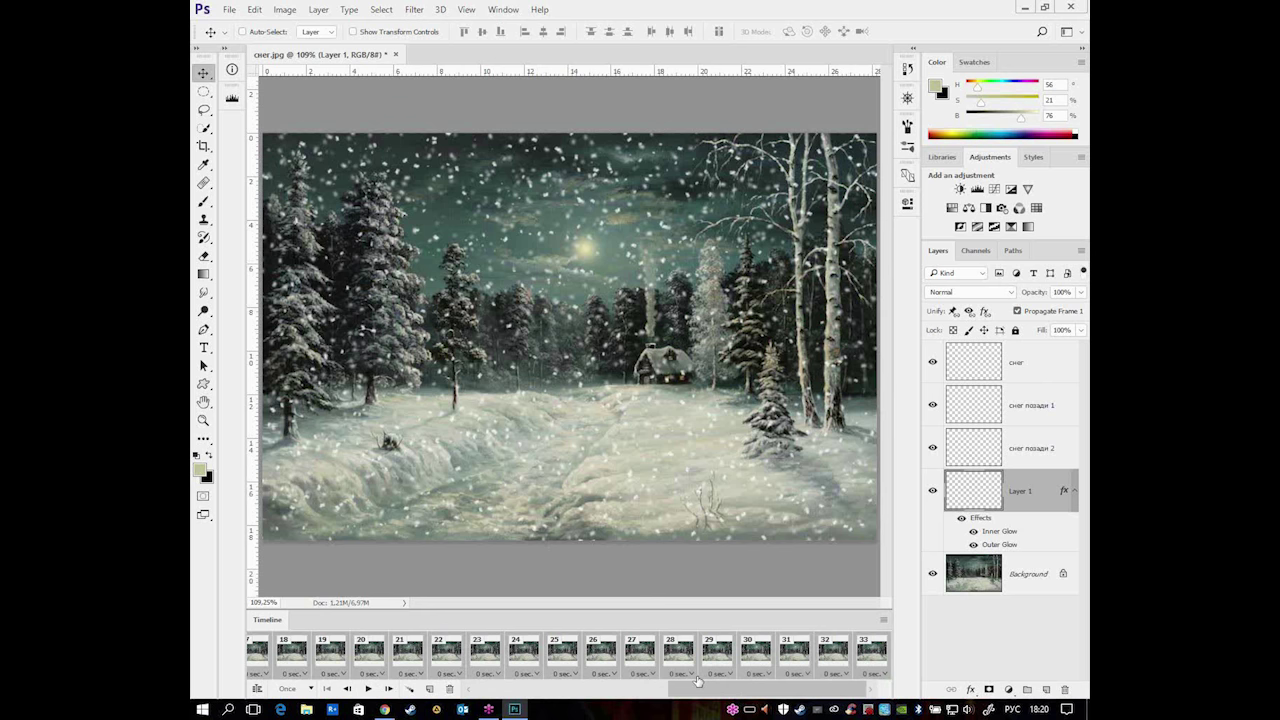
- Give all frames a 0.1-second delay, then select only the first frame
{"action": "left_click", "coordinate": [414, 674]}
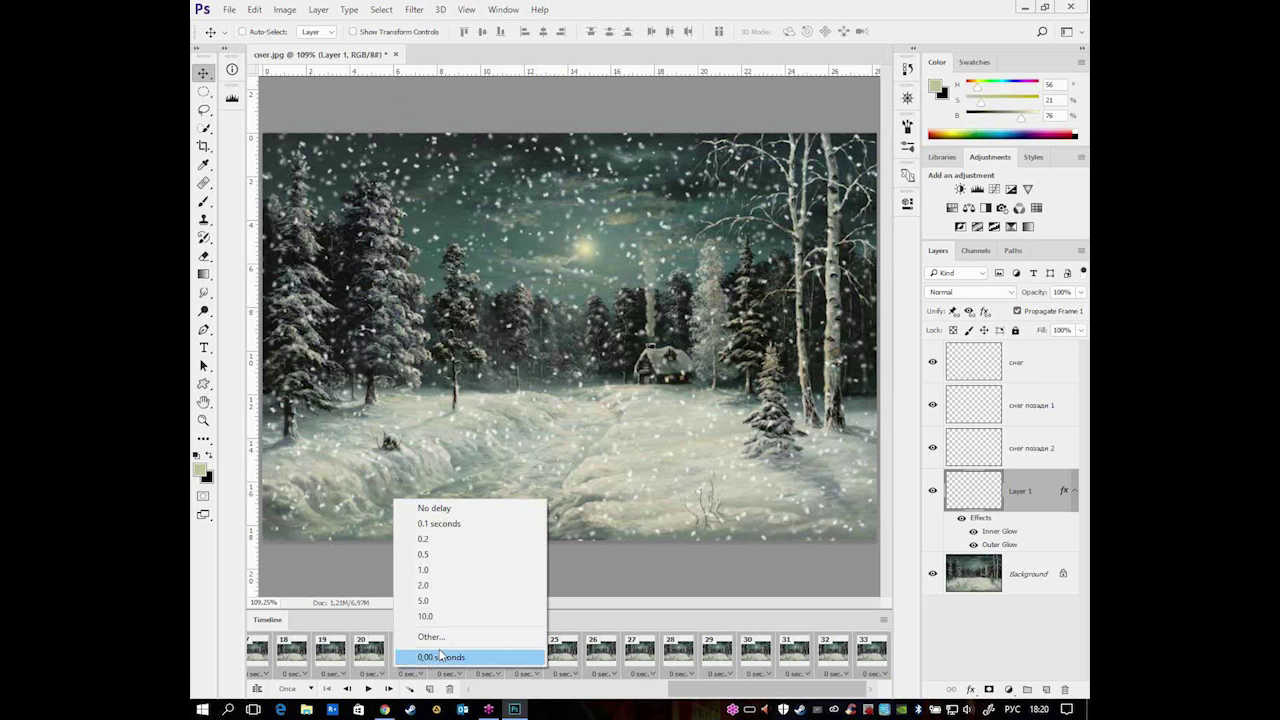
{"action": "left_click", "coordinate": [445, 526]}
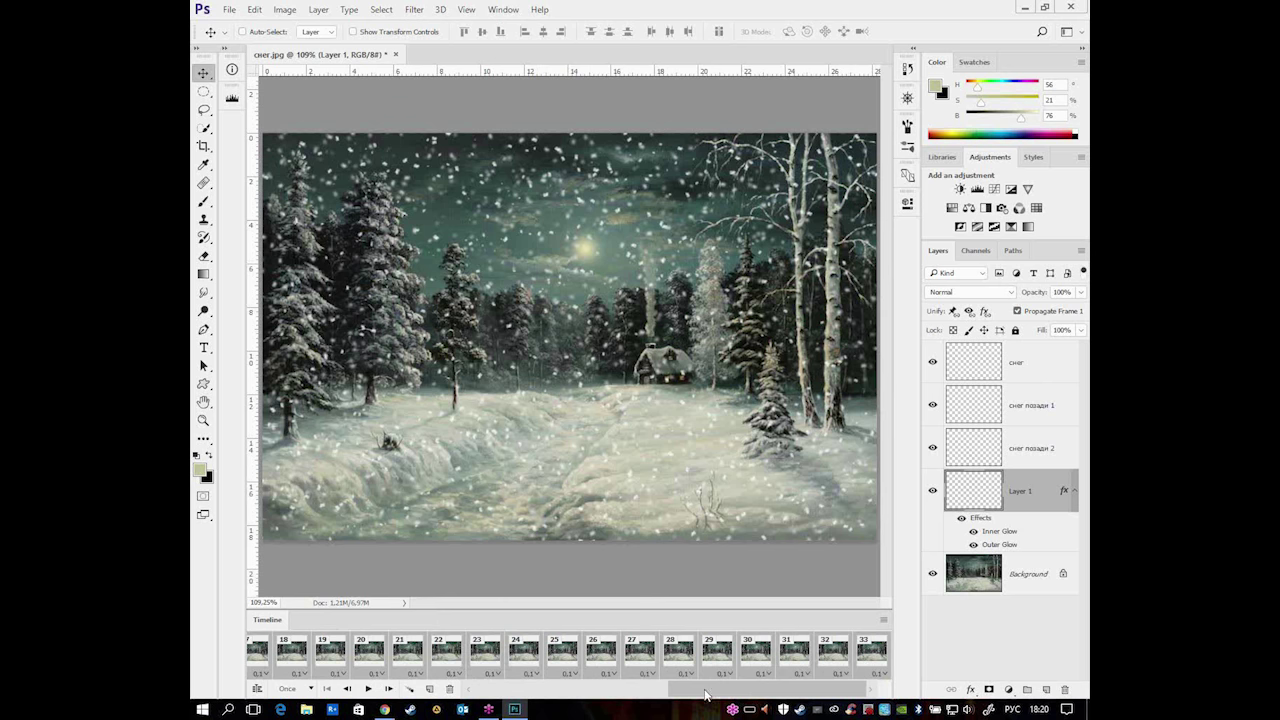
{"action": "left_click_drag", "start_coordinate": [685, 689], "coordinate": [487, 690]}
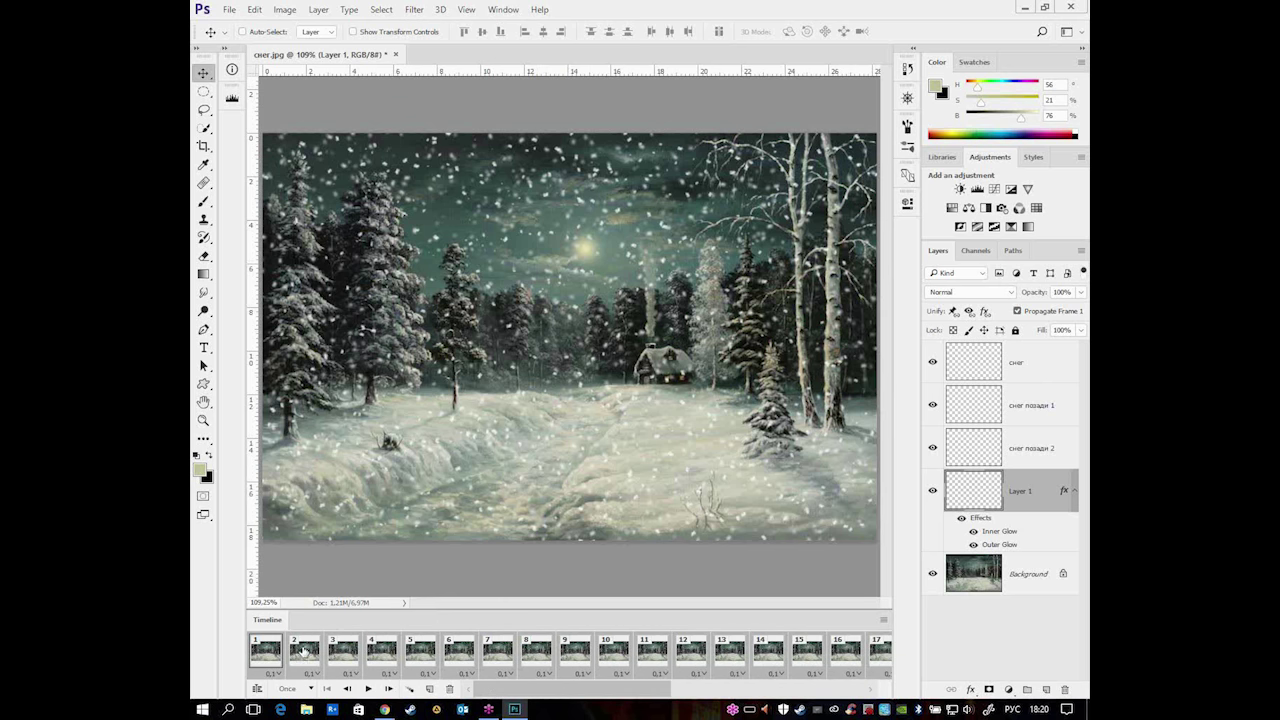
{"action": "left_click", "coordinate": [270, 650]}
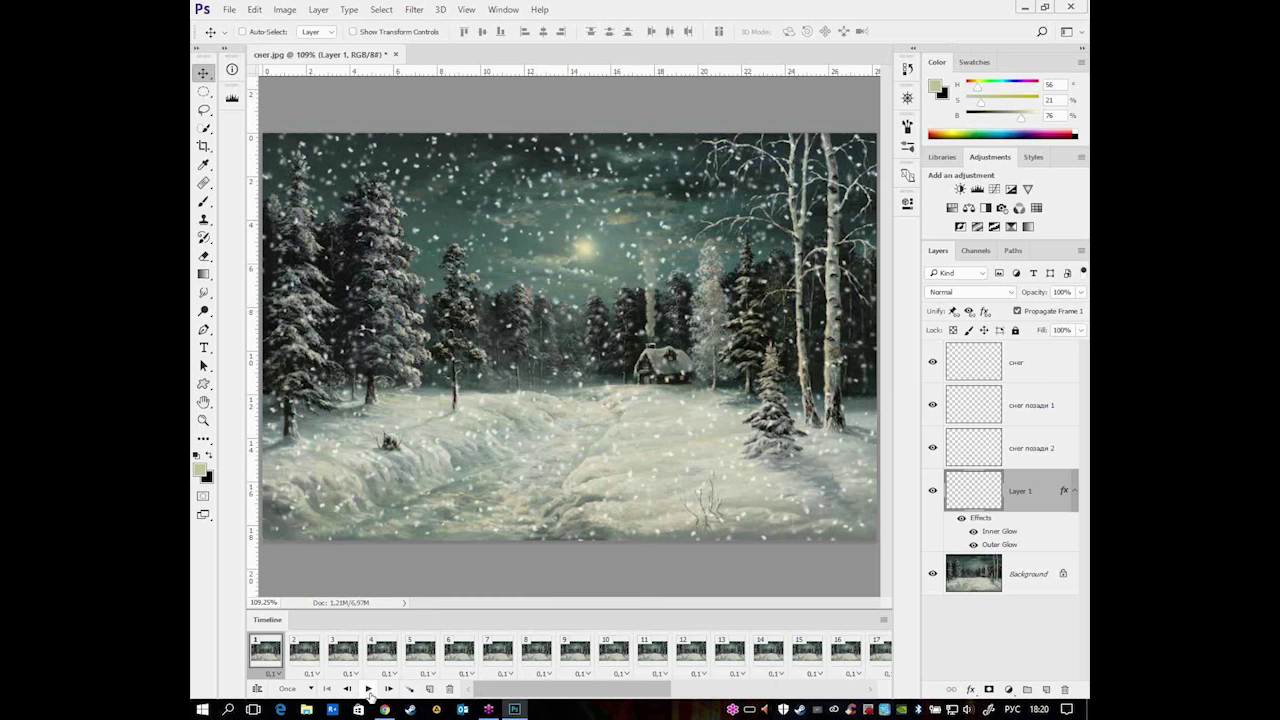
- Play the snow animation once through, then show the 'Once' looping choices
{"action": "left_click", "coordinate": [368, 690]}
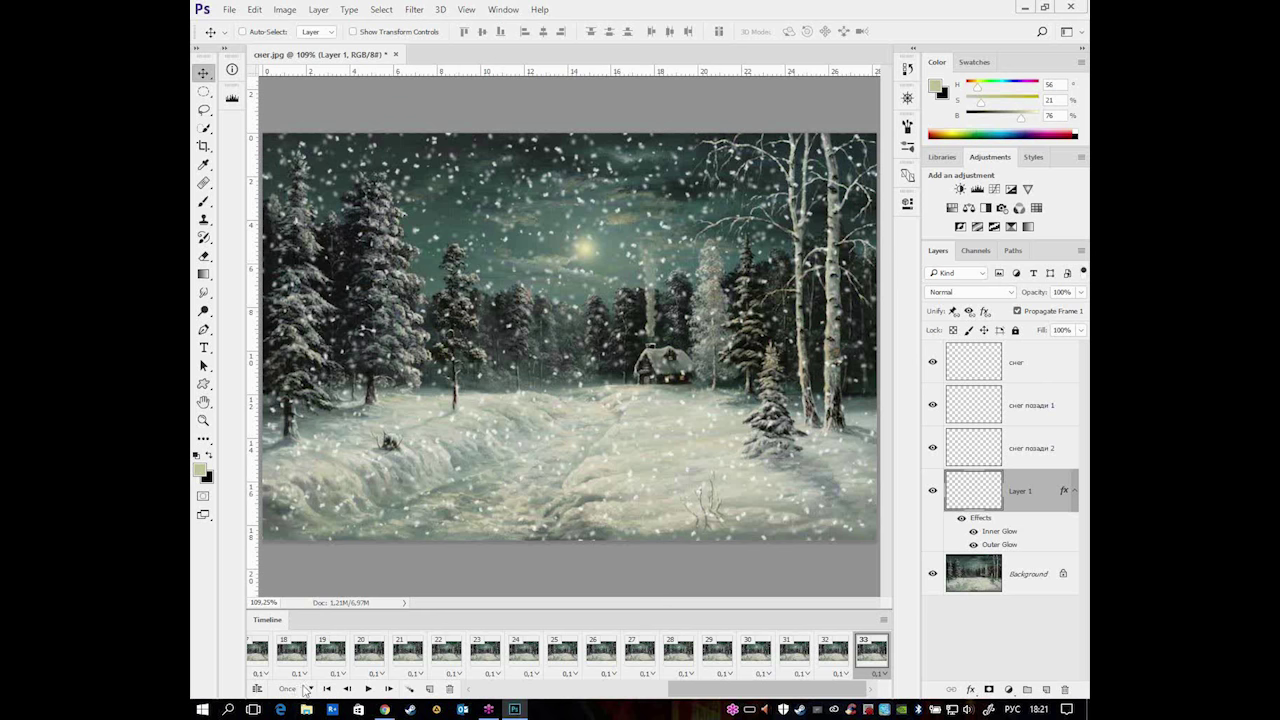
{"action": "left_click", "coordinate": [310, 689]}
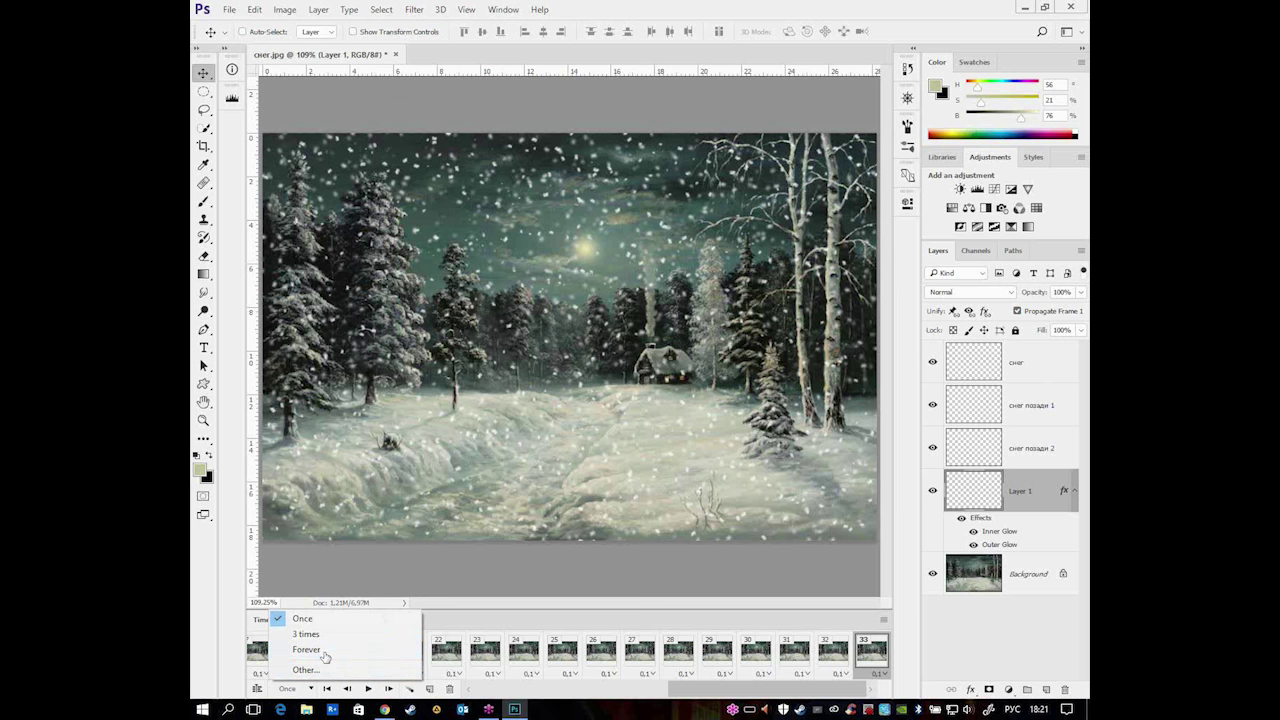
- Set looping to Forever, play the animation, then stop it
{"action": "left_click", "coordinate": [325, 652]}
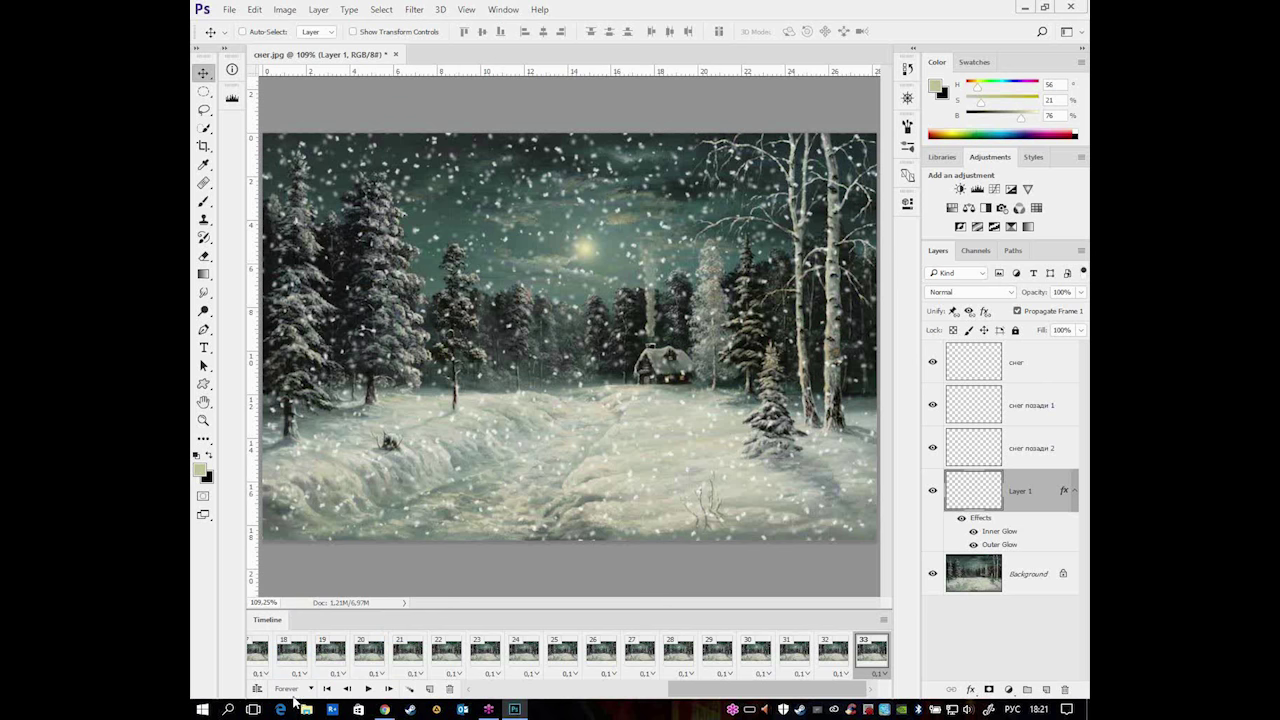
{"action": "left_click", "coordinate": [368, 690]}
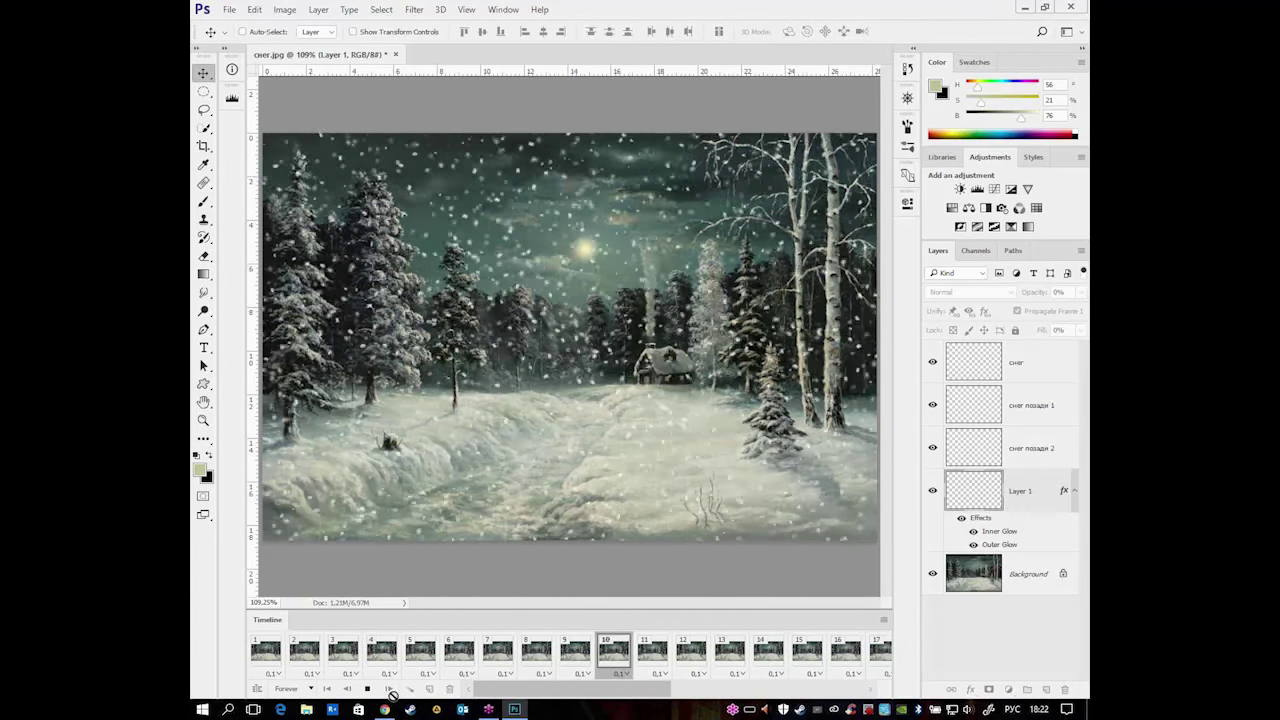
{"action": "left_click", "coordinate": [366, 689]}
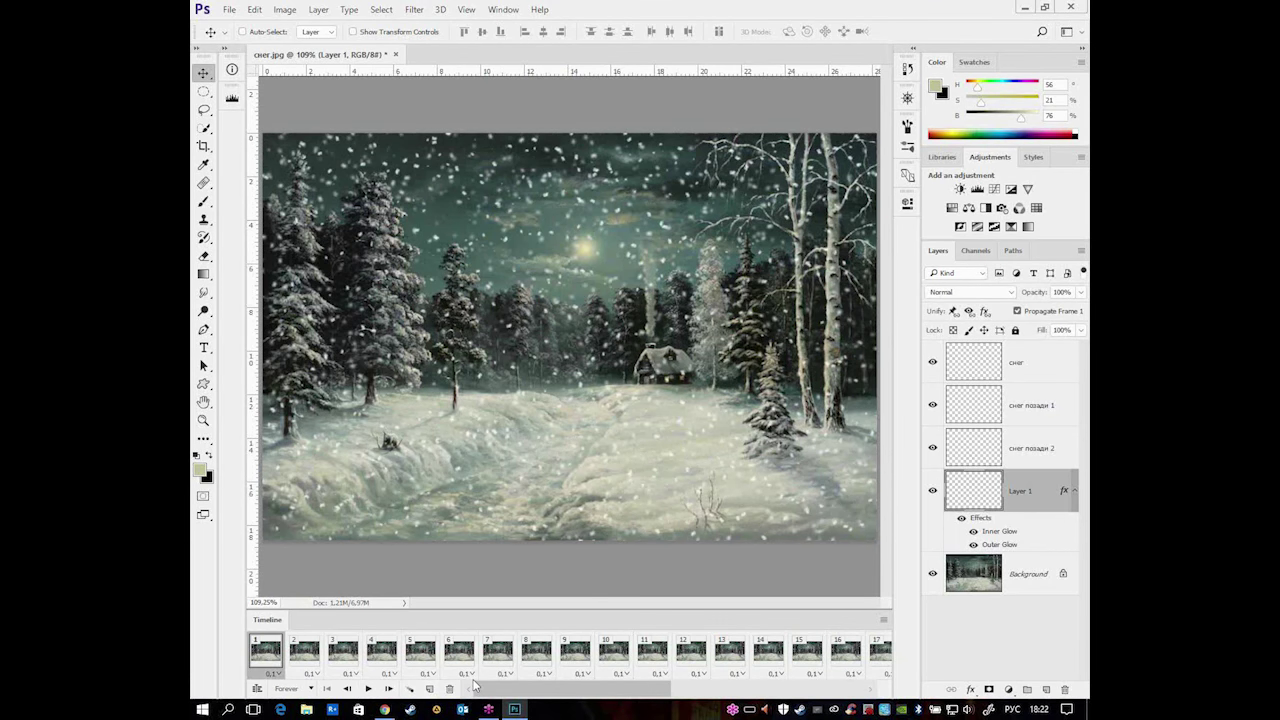
- Change every frame's delay to 0.2 seconds
{"action": "mouse_move", "coordinate": [554, 689]}
{"action": "left_mouse_down"}
{"action": "mouse_move", "coordinate": [779, 697]}
{"action": "mouse_move", "coordinate": [870, 673]}
{"action": "left_mouse_up"}
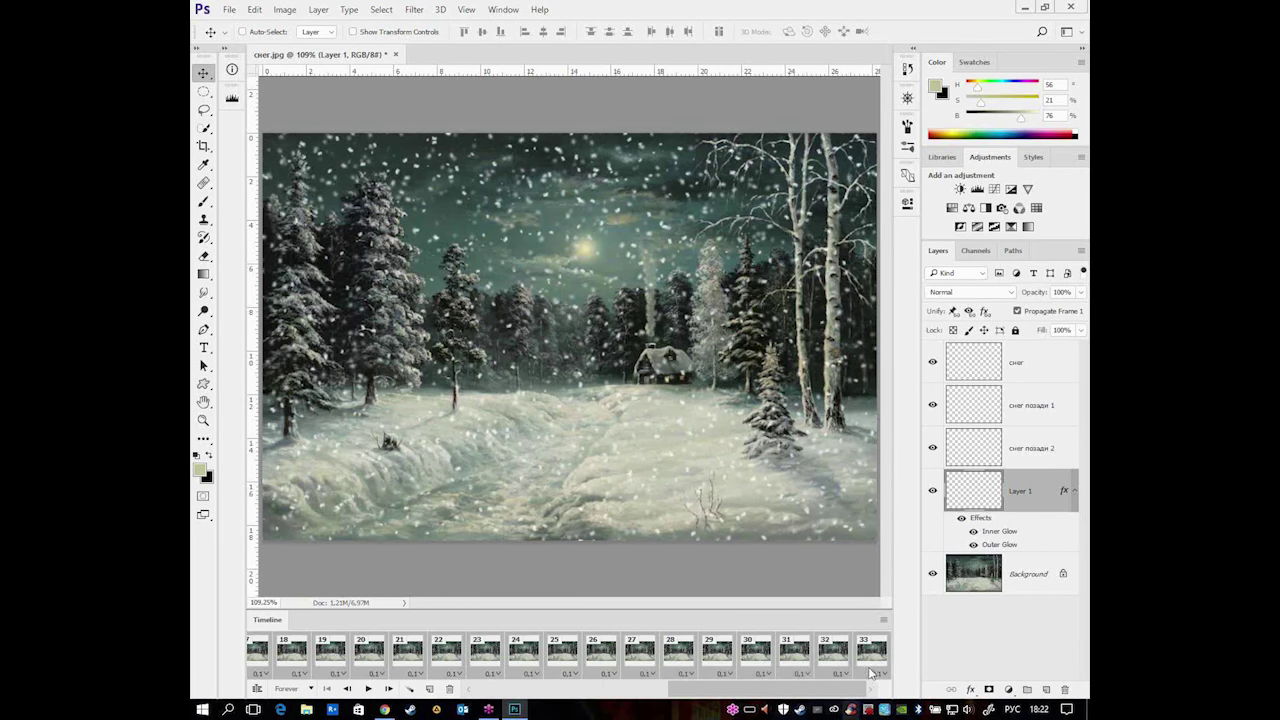
{"action": "left_click", "coordinate": [845, 675]}
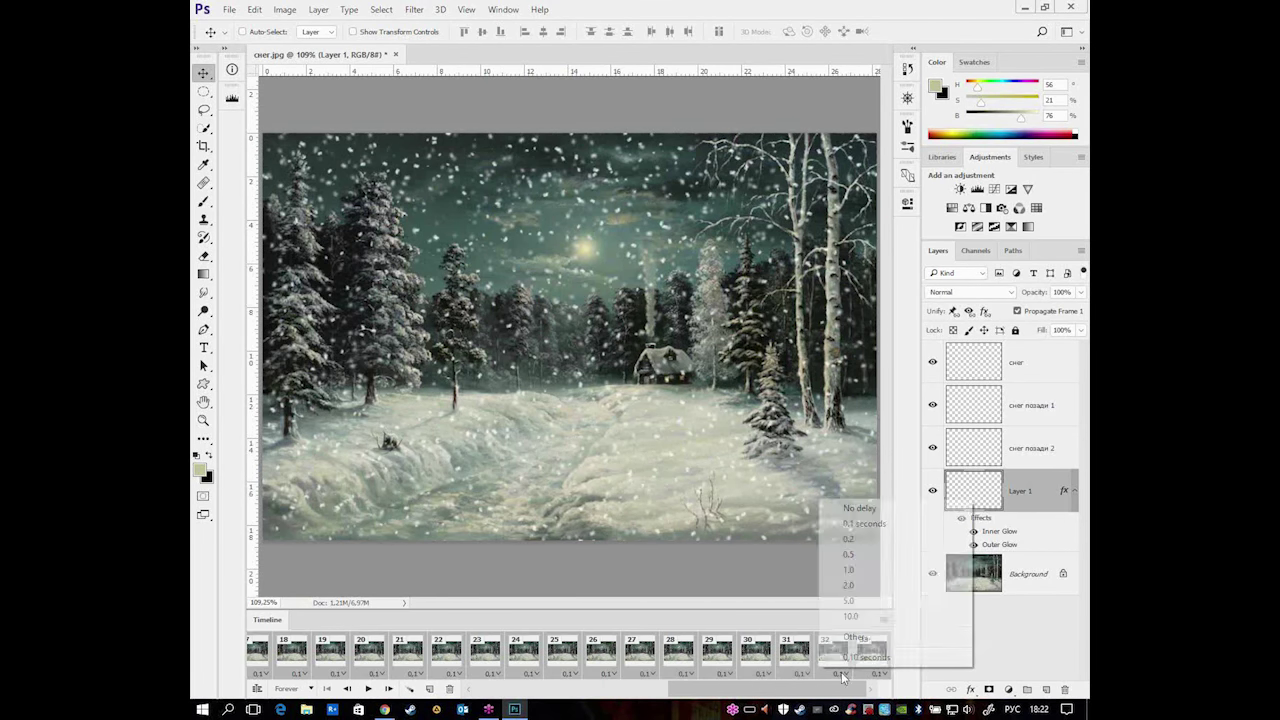
{"action": "left_click", "coordinate": [864, 540]}
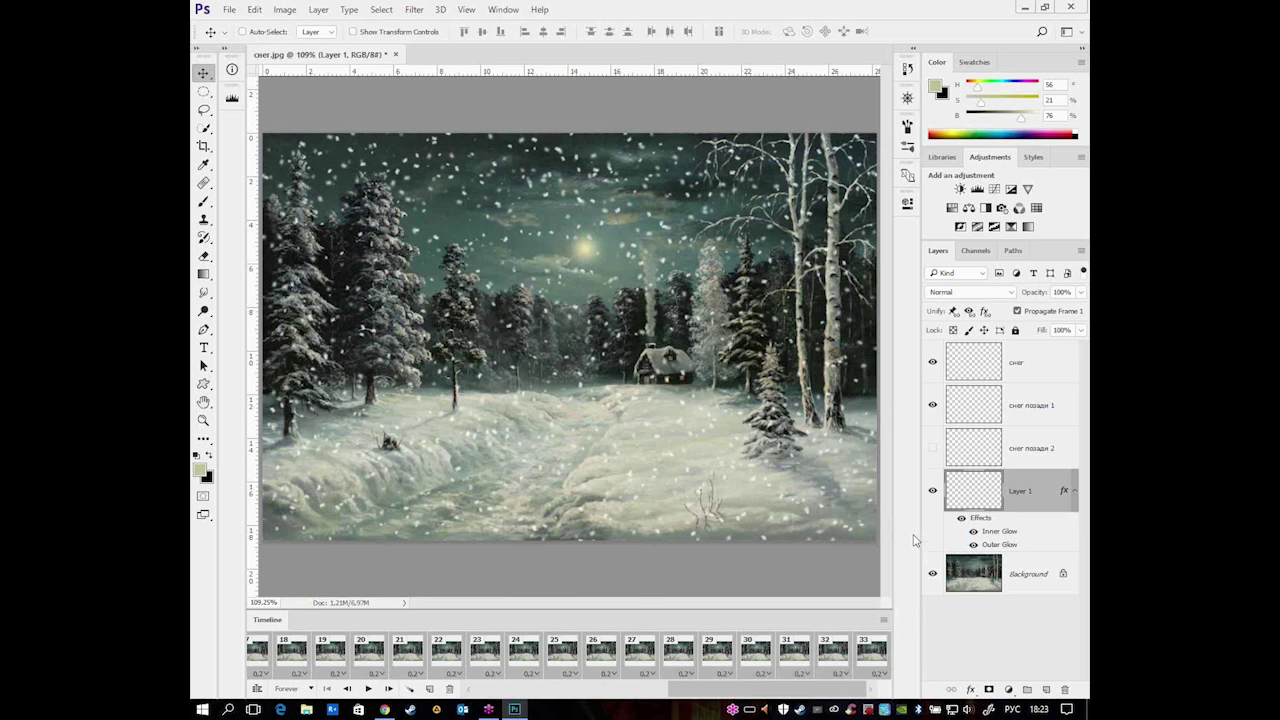
- Preview the slower looping snowfall, stop playback, and start a new 1280×1024 px document
{"action": "left_click", "coordinate": [368, 689]}
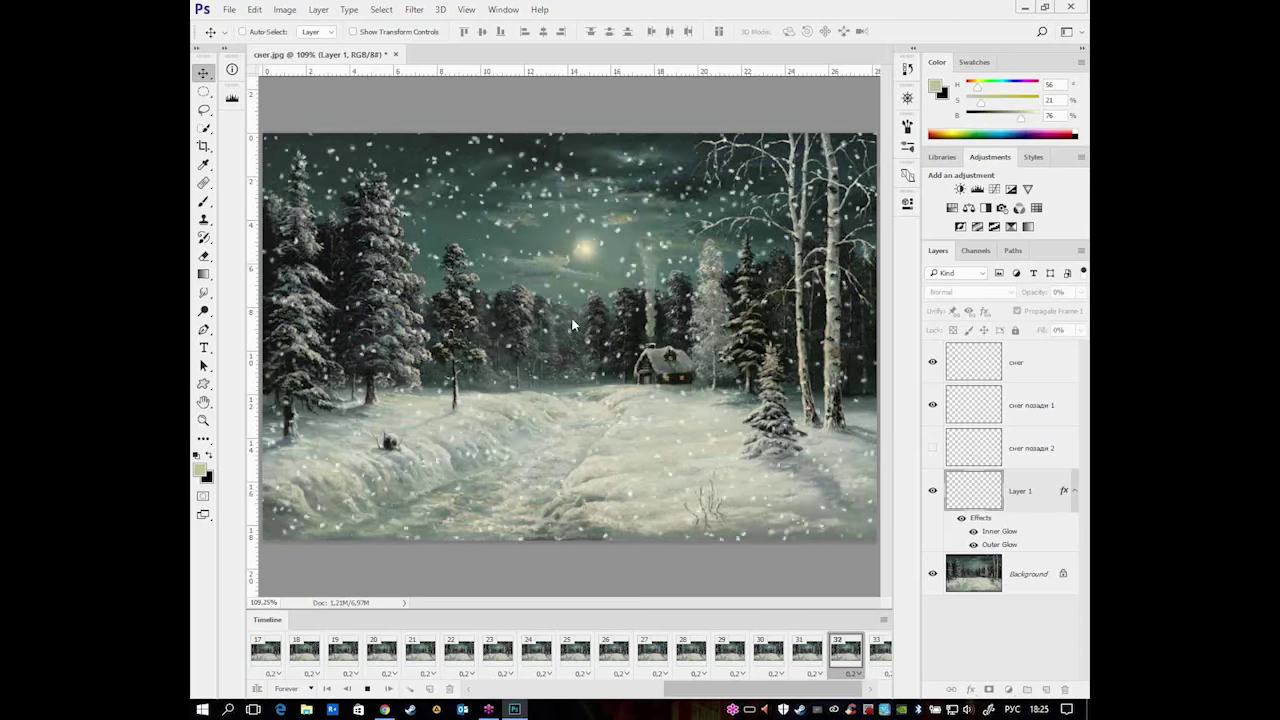
{"action": "left_click", "coordinate": [367, 690]}
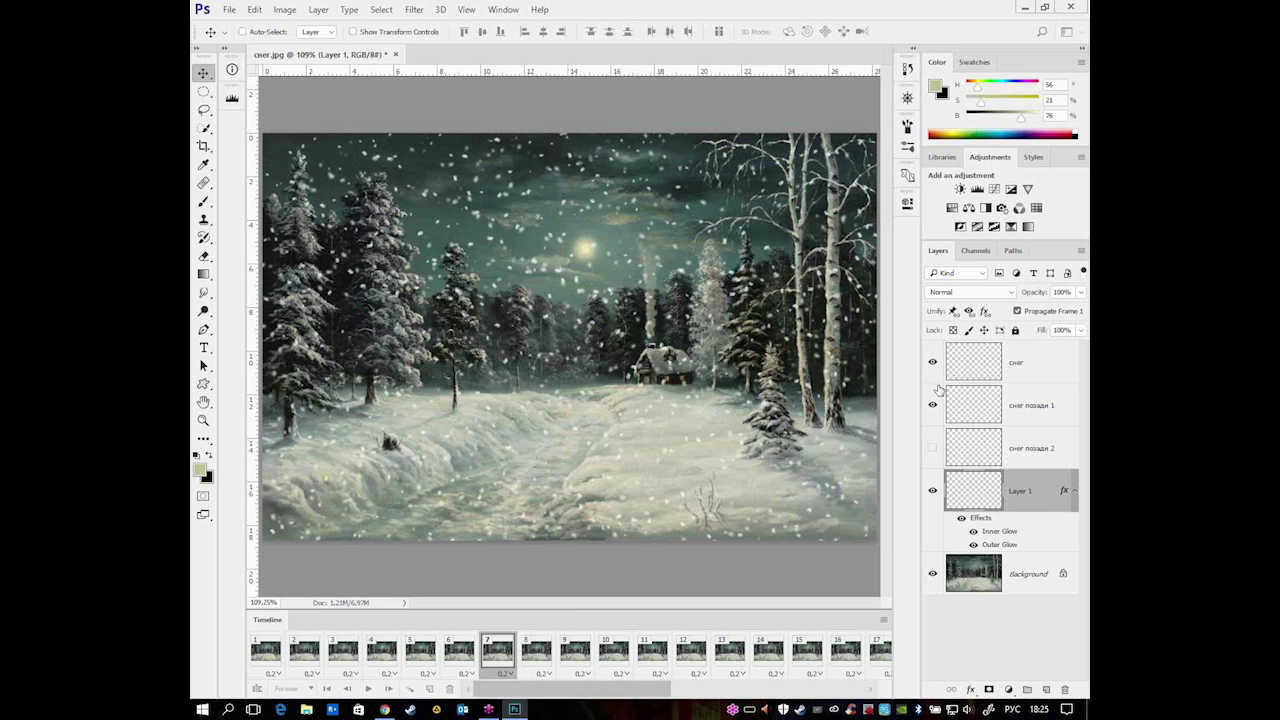
{"action": "key", "text": "ctrl+n"}
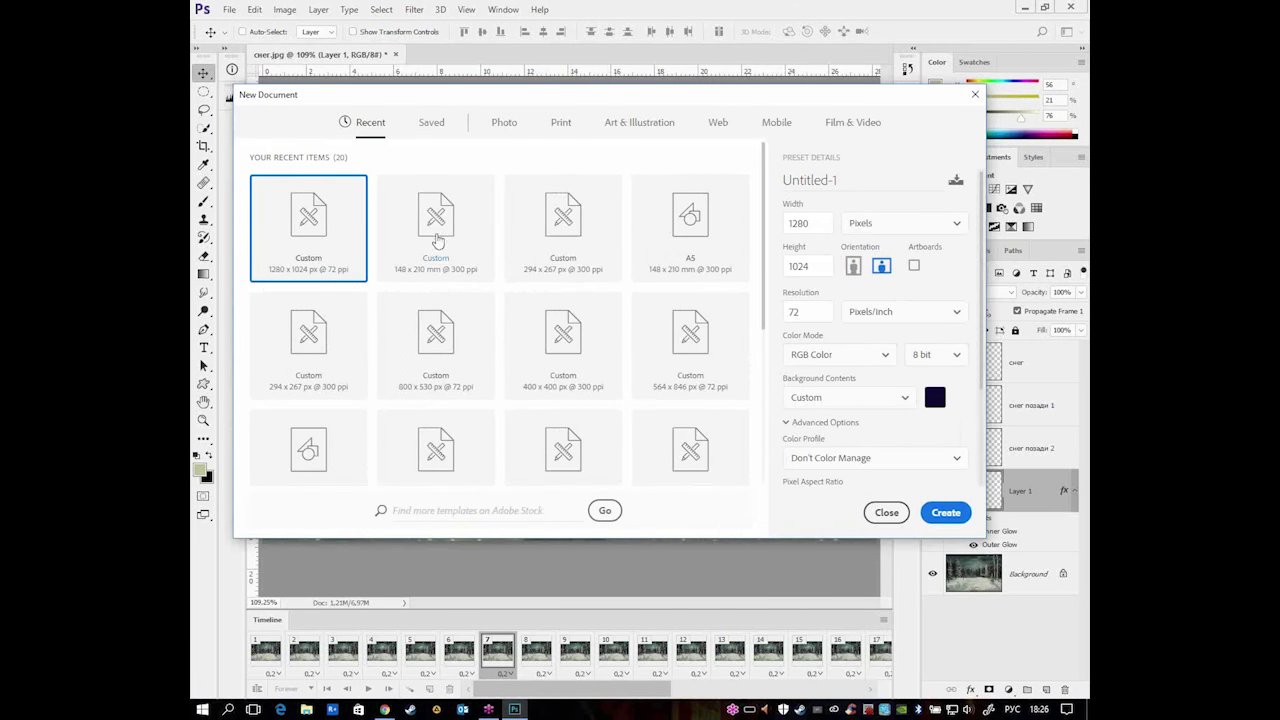
- Create the dark-blue document and render grey clouds onto a new Layer 1
{"action": "left_click", "coordinate": [945, 512]}
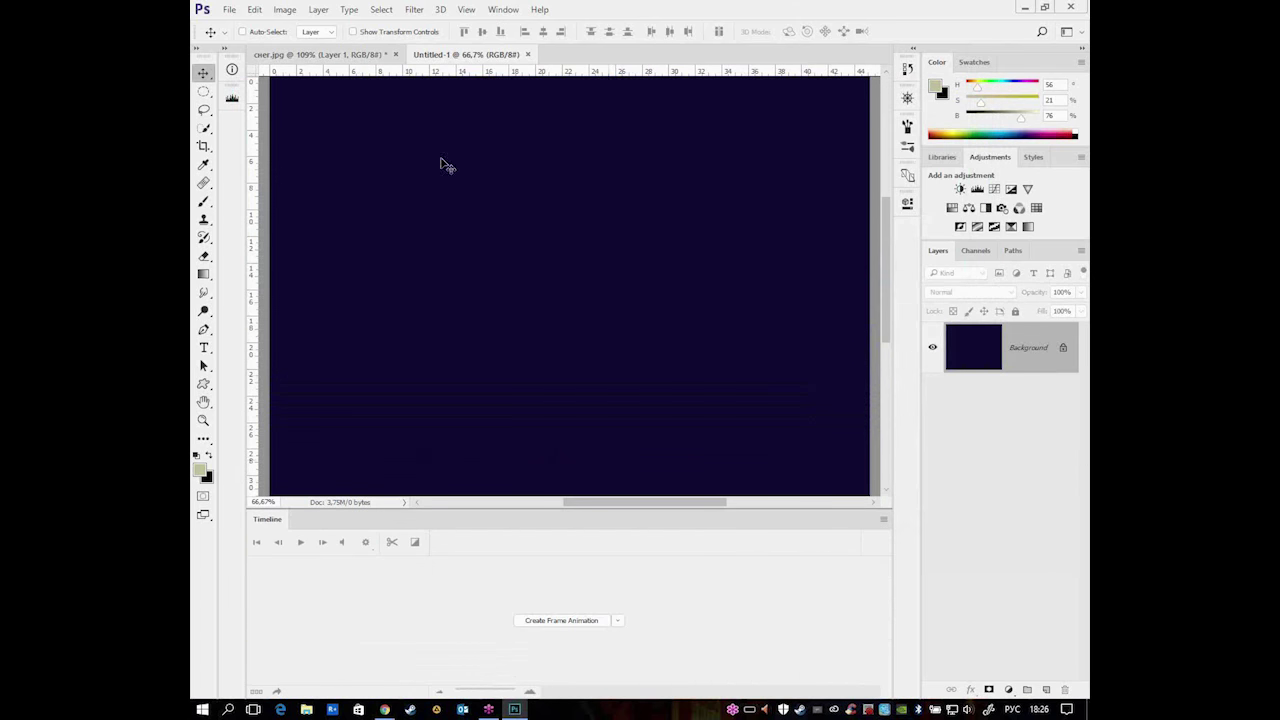
{"action": "double_click", "coordinate": [266, 521]}
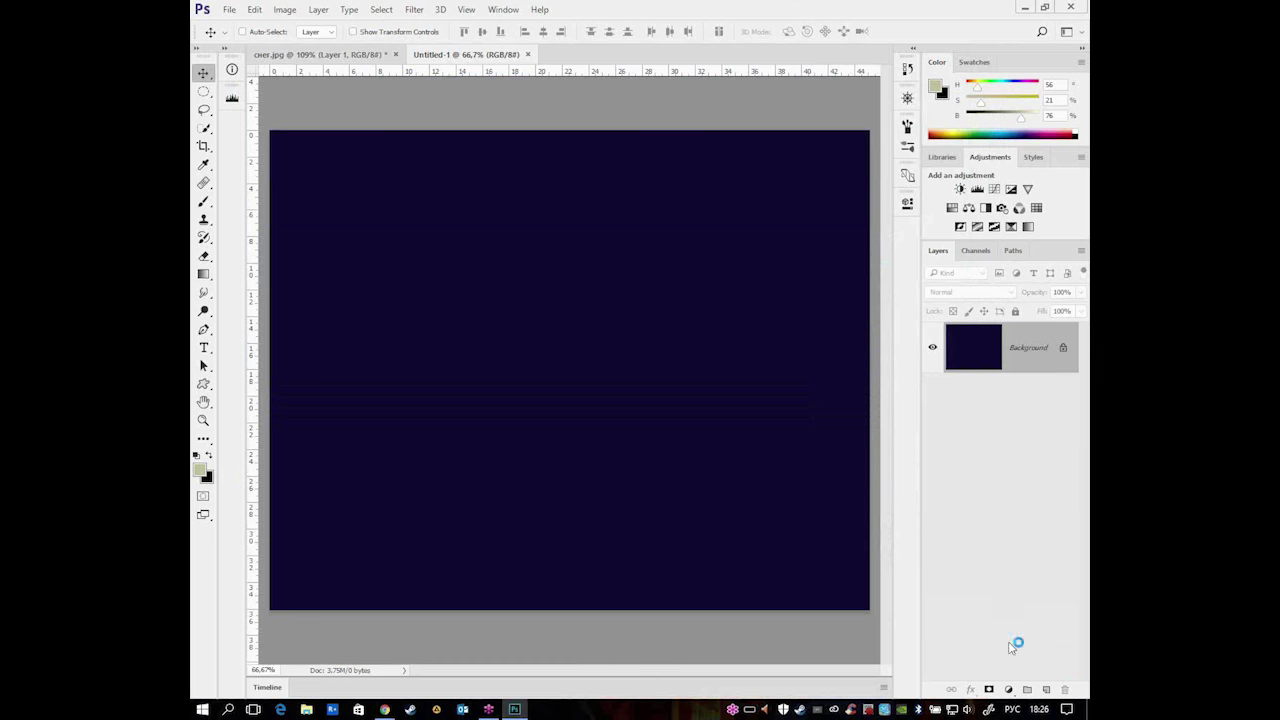
{"action": "left_click", "coordinate": [1046, 690]}
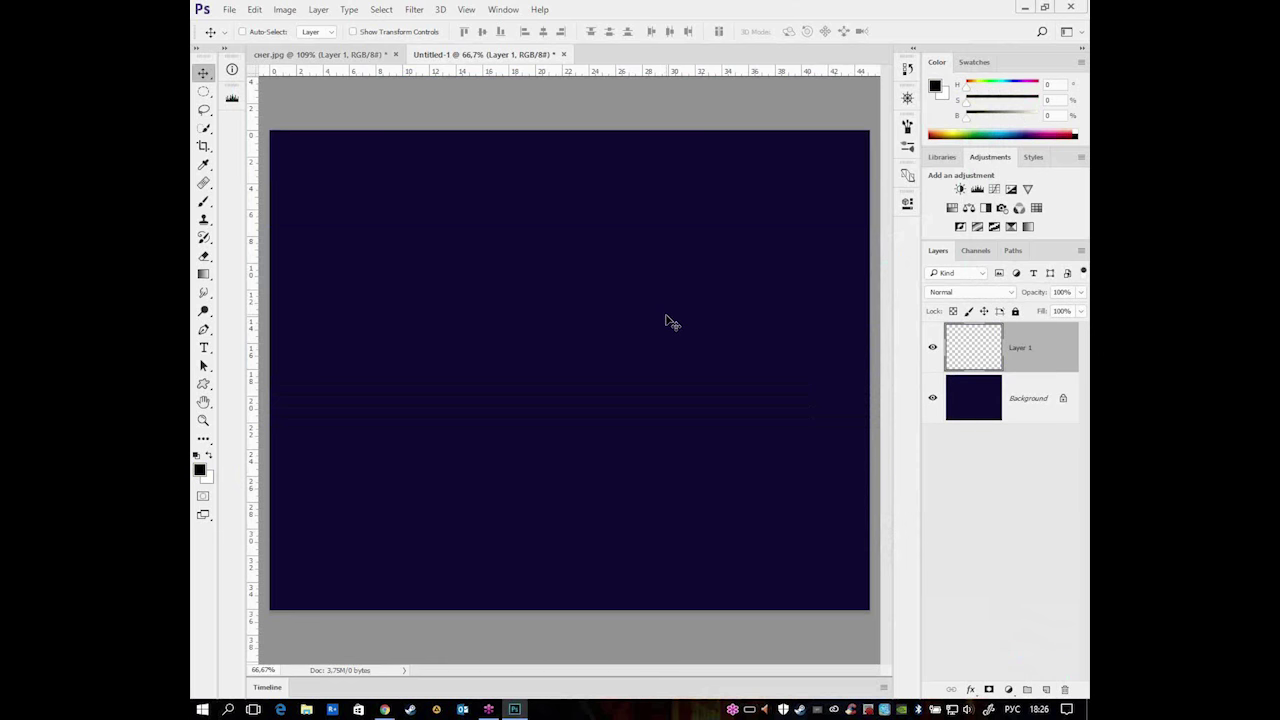
{"action": "left_click", "coordinate": [414, 9]}
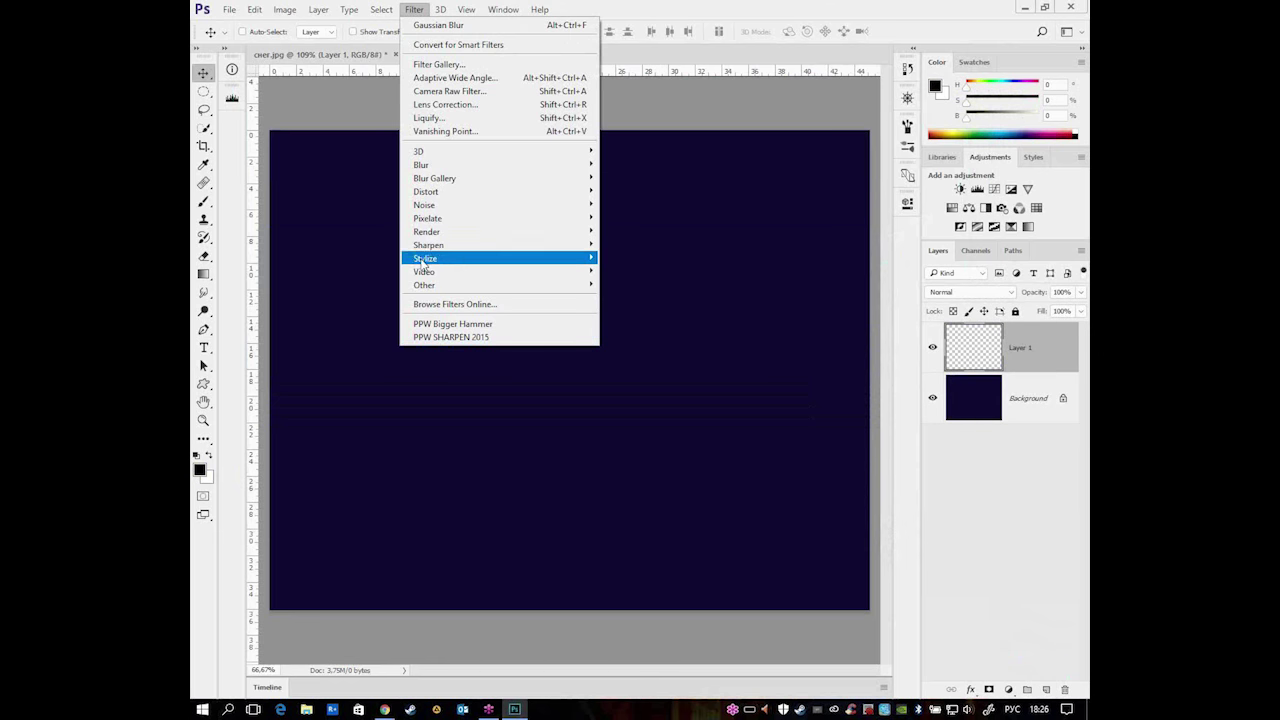
{"action": "mouse_move", "coordinate": [440, 231]}
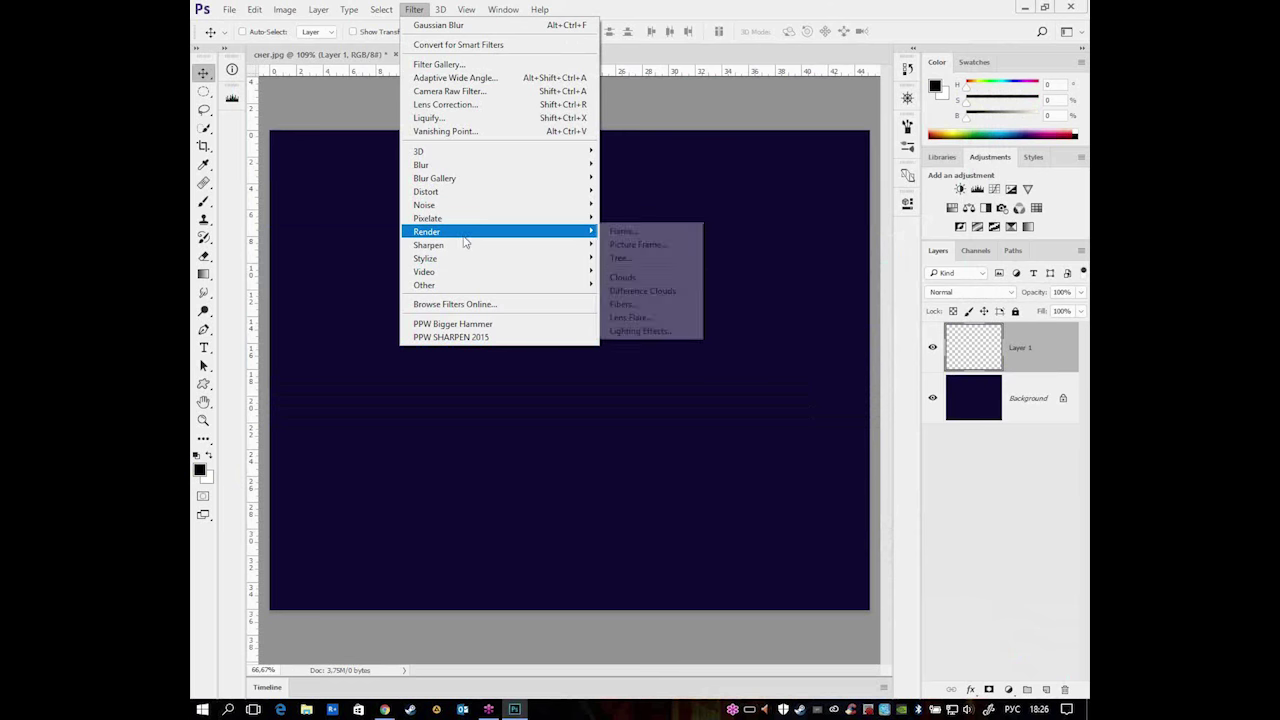
{"action": "left_click", "coordinate": [653, 278]}
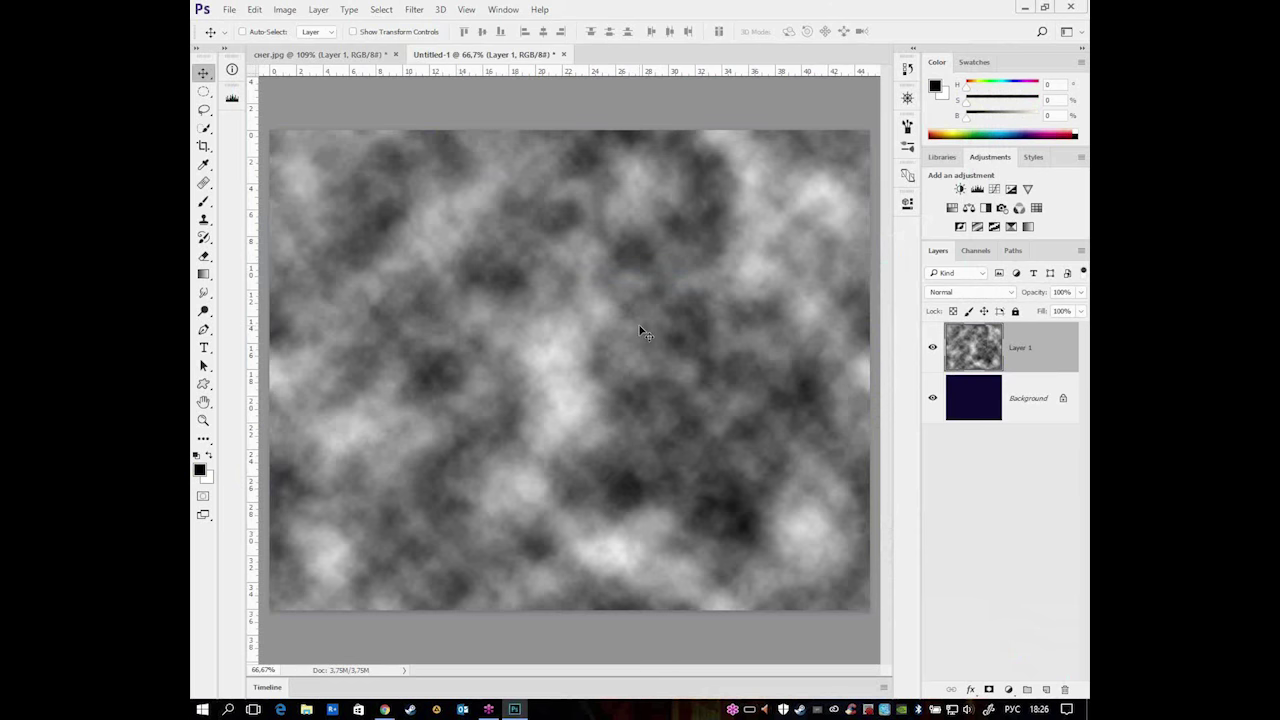
{"action": "left_click_drag", "start_coordinate": [731, 291], "coordinate": [733, 289]}
- Save the clouds as a pattern and hide Layer 1
{"action": "left_click", "coordinate": [318, 10]}
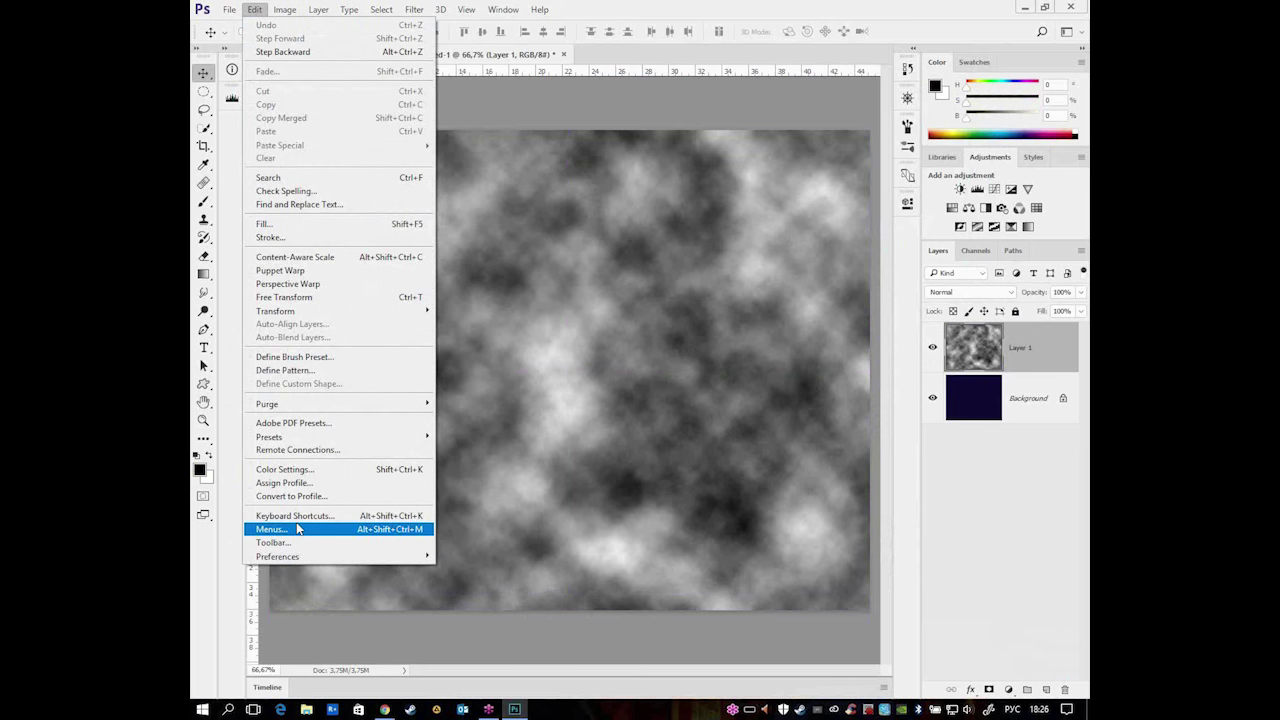
{"action": "left_click", "coordinate": [300, 370]}
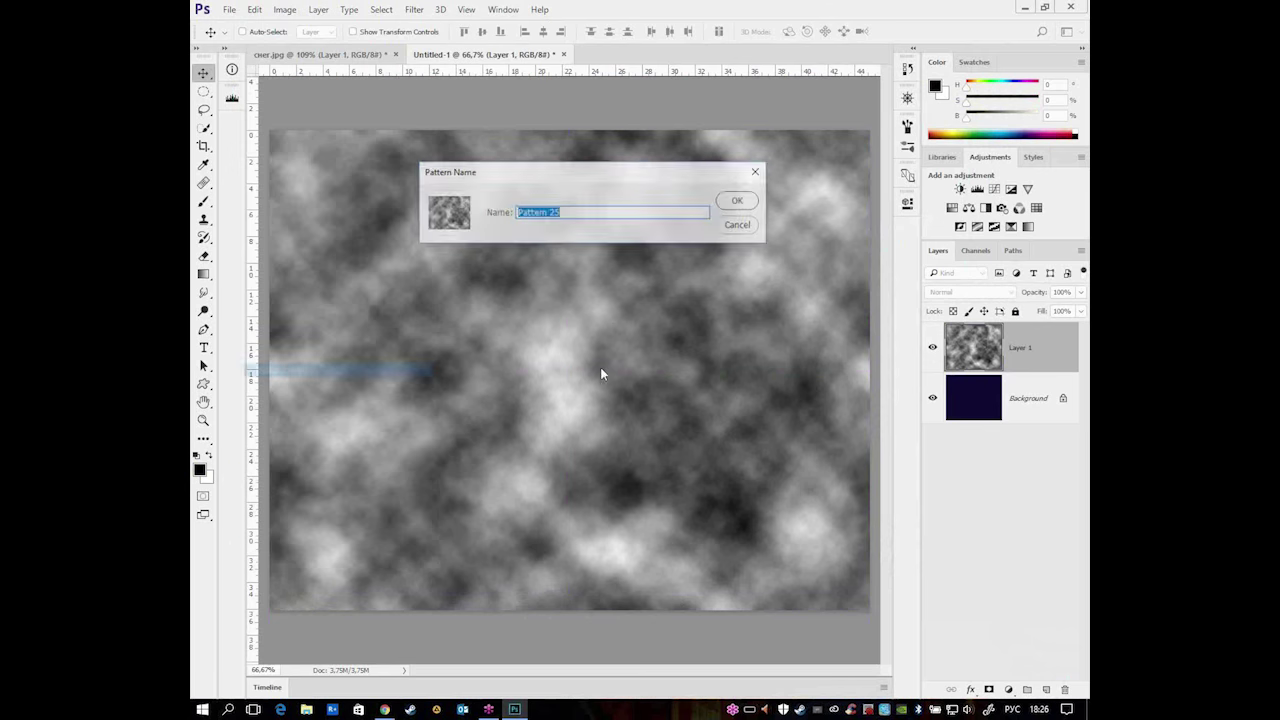
{"action": "left_click", "coordinate": [739, 203]}
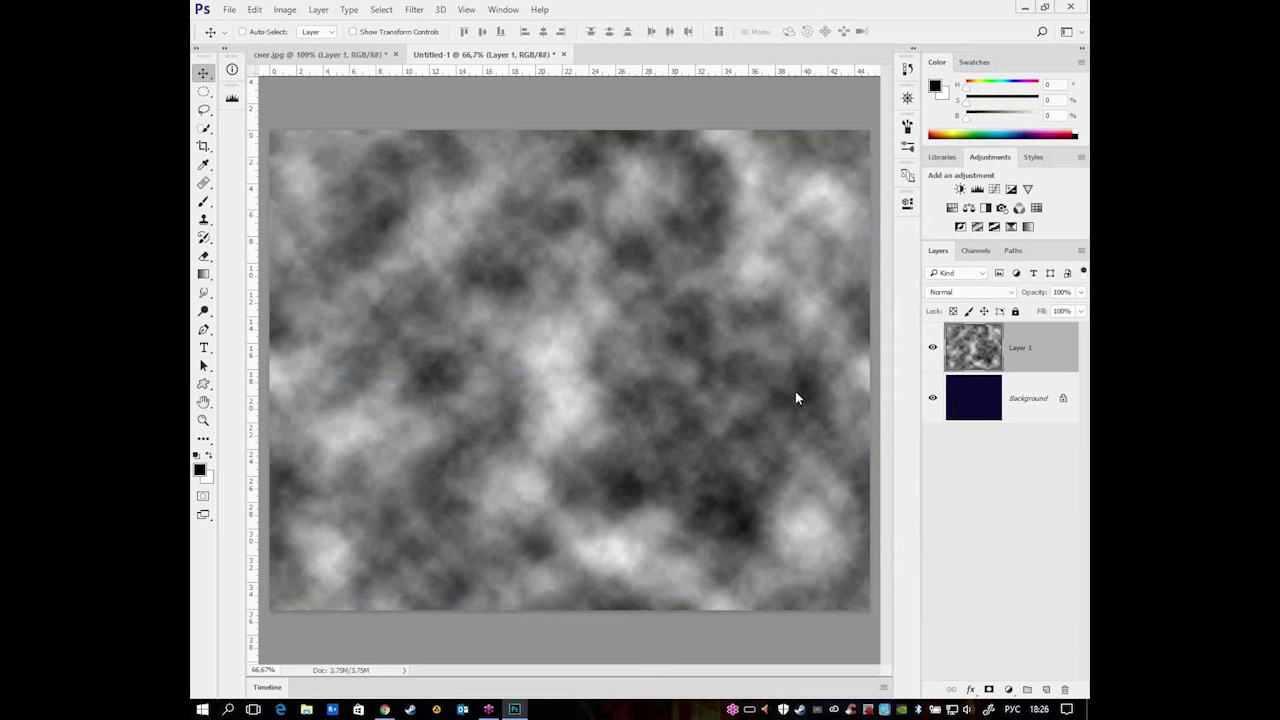
{"action": "left_click", "coordinate": [932, 347]}
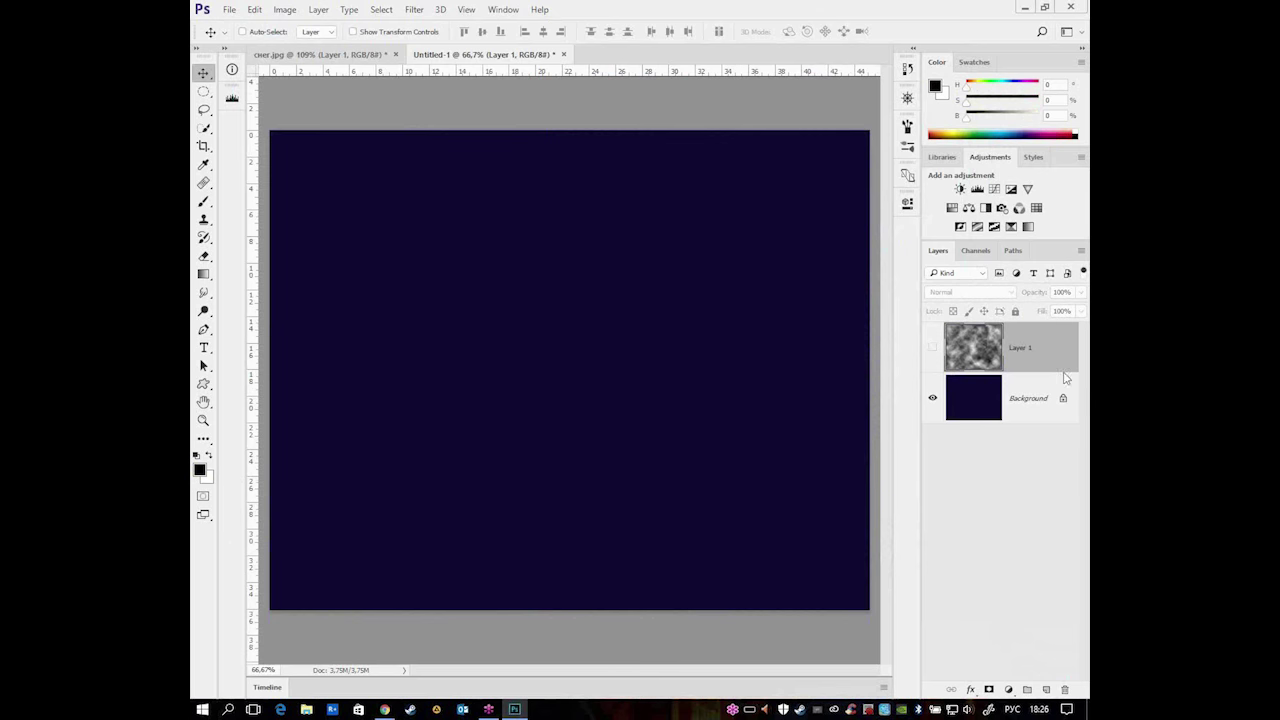
- On the Background layer, lasso a tall wavy column in the canvas centre
{"action": "left_click", "coordinate": [1048, 408]}
{"action": "left_click", "coordinate": [1008, 690]}
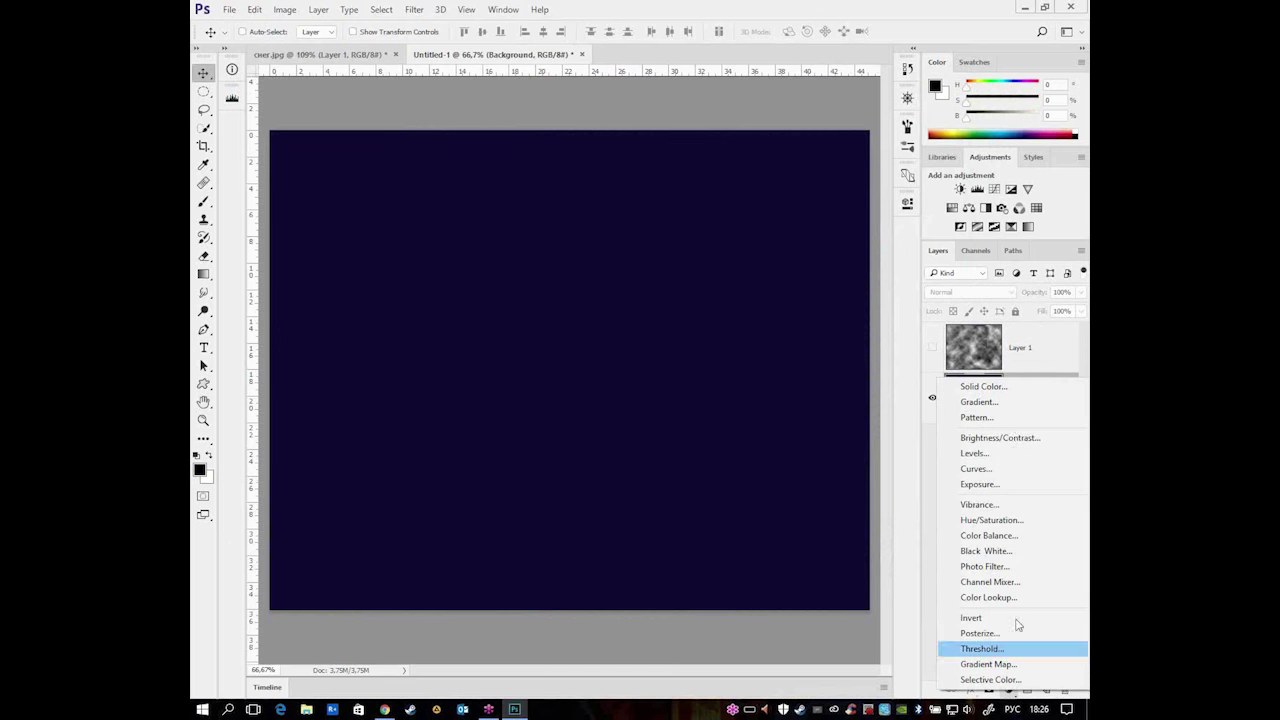
{"action": "left_click", "coordinate": [648, 391]}
{"action": "left_click", "coordinate": [204, 110]}
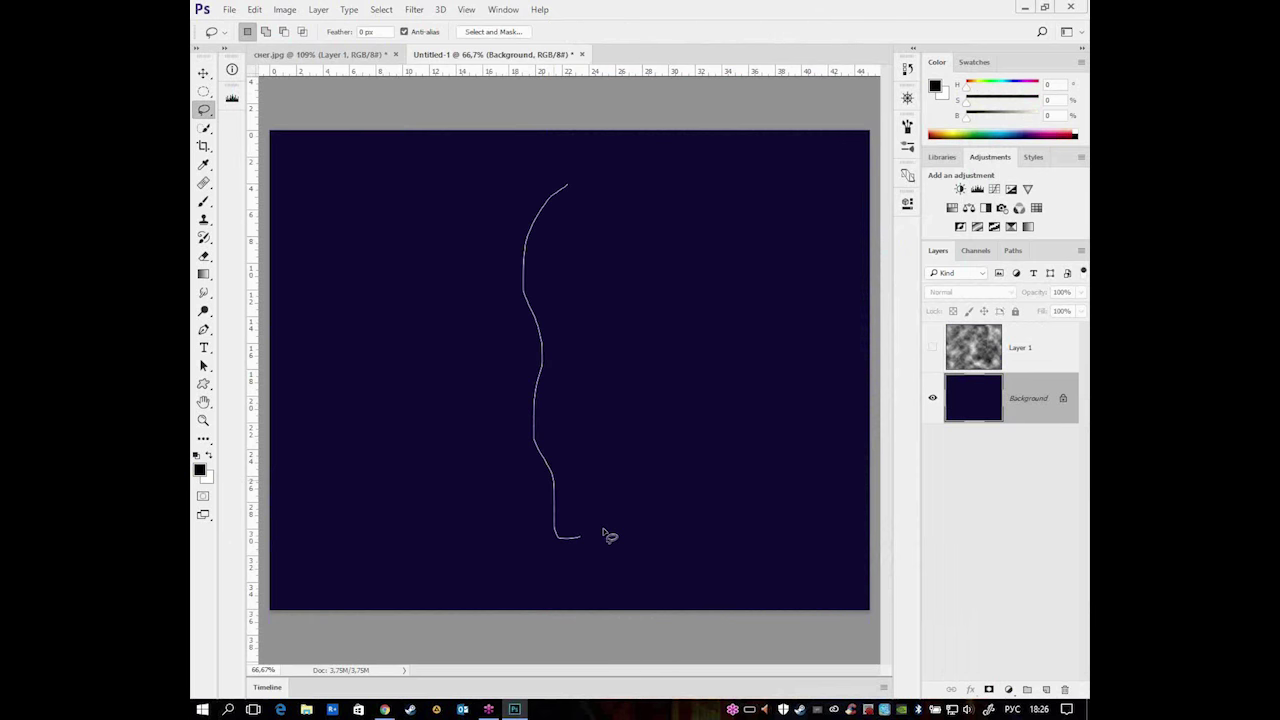
{"action": "left_click_drag", "start_coordinate": [609, 223], "coordinate": [539, 187]}
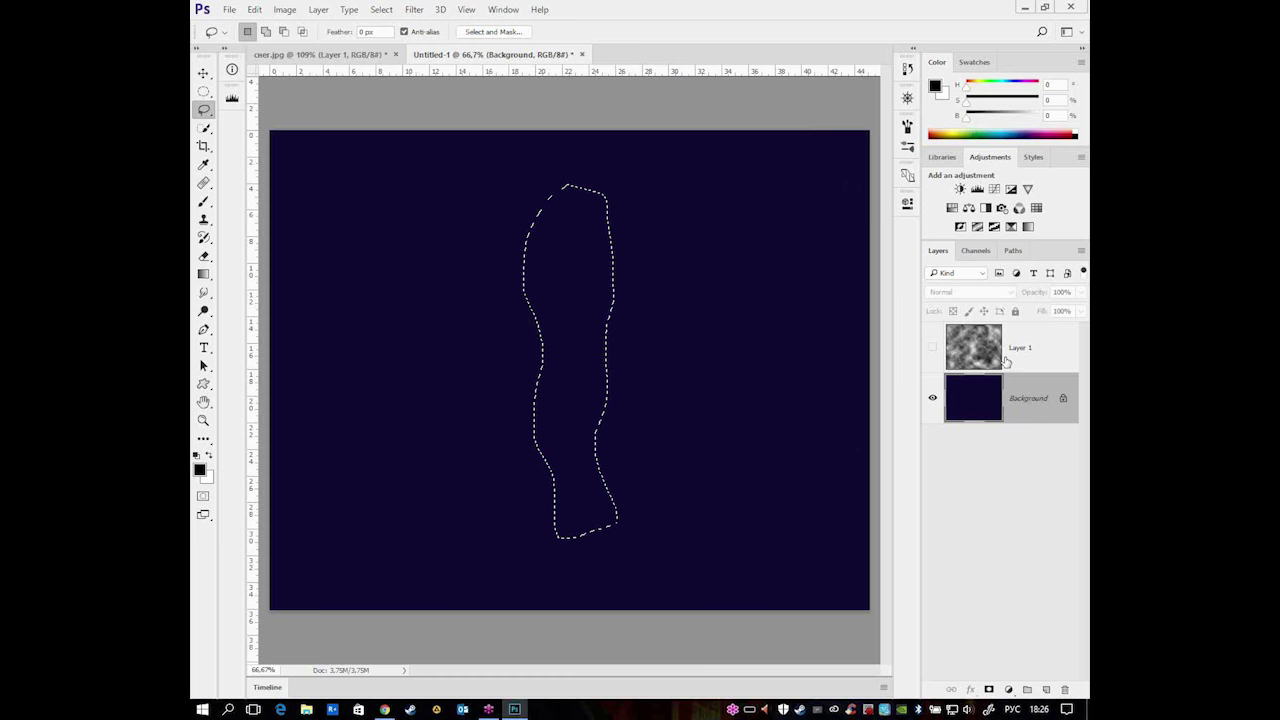
- Fill the column with a beige (#d4c994) Solid Color layer, then lower its fill to 0%
{"action": "left_click", "coordinate": [1008, 689]}
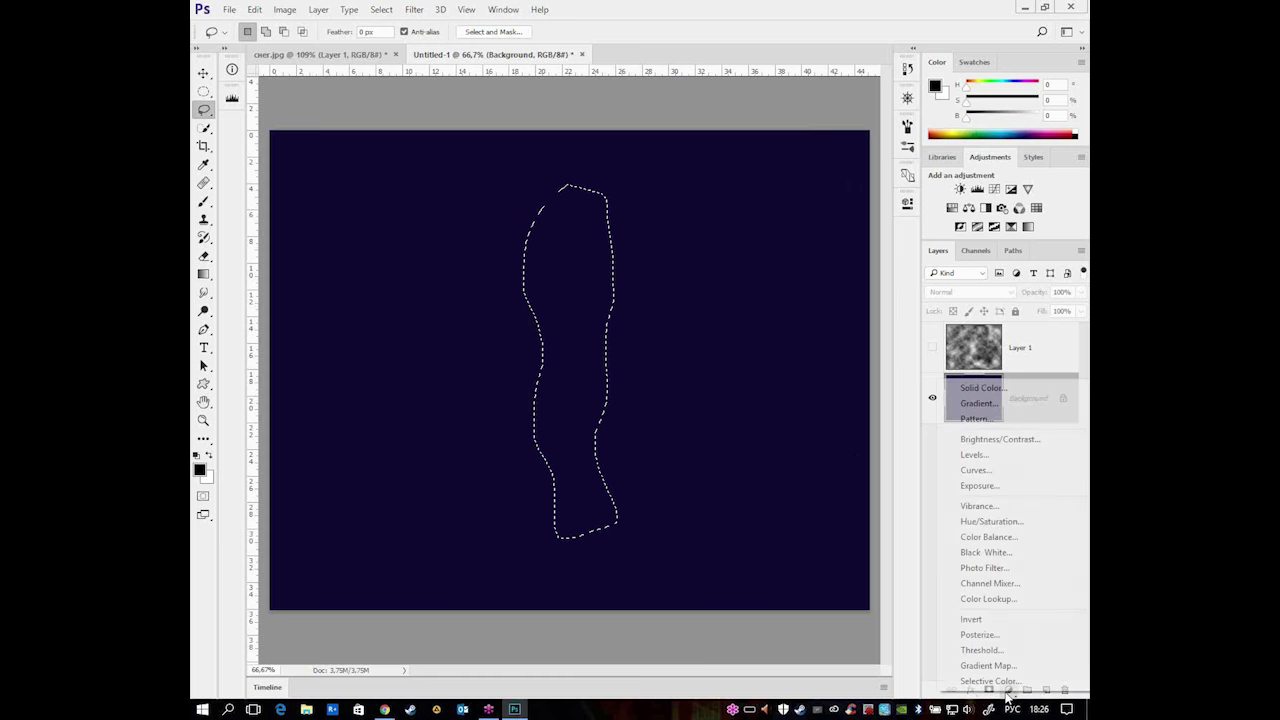
{"action": "left_click", "coordinate": [1008, 389]}
{"action": "mouse_move", "coordinate": [771, 418]}
{"action": "left_mouse_down"}
{"action": "mouse_move", "coordinate": [843, 423]}
{"action": "mouse_move", "coordinate": [846, 514]}
{"action": "mouse_move", "coordinate": [875, 522]}
{"action": "left_mouse_up"}
{"action": "left_click", "coordinate": [820, 500]}
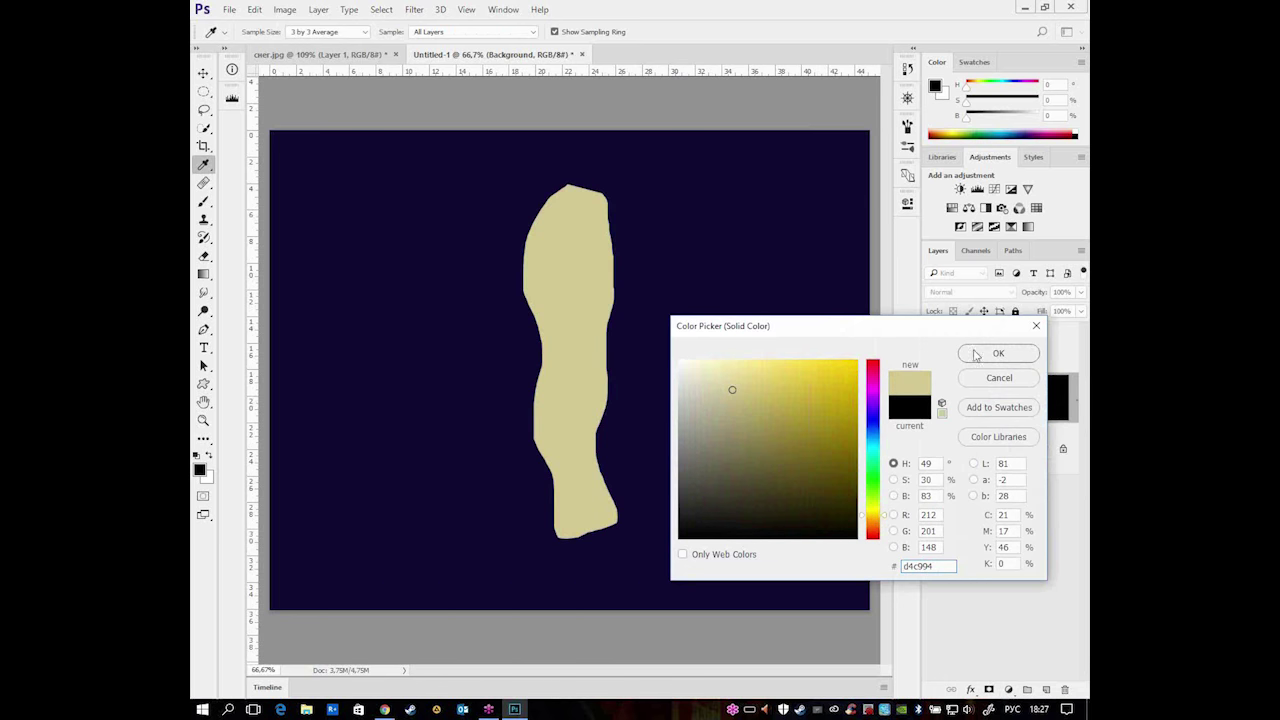
{"action": "left_click", "coordinate": [985, 354]}
{"action": "left_click", "coordinate": [204, 75]}
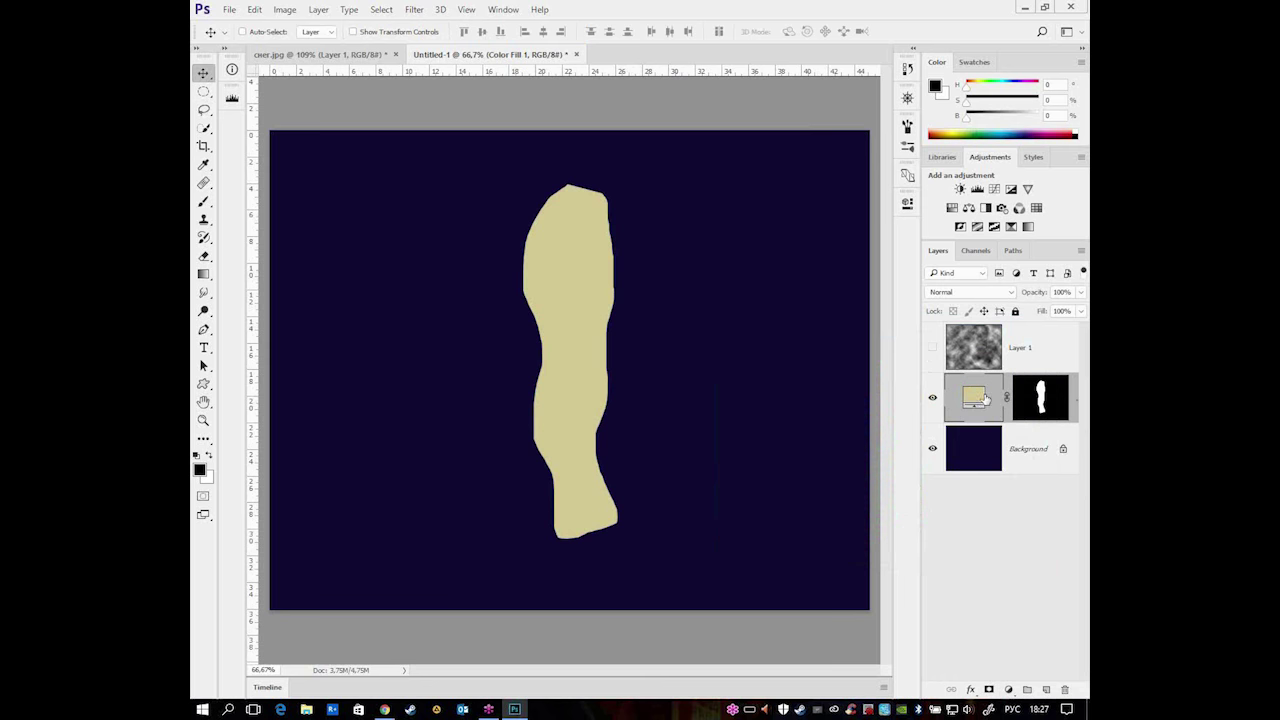
{"action": "left_click_drag", "start_coordinate": [1043, 313], "coordinate": [577, 333]}
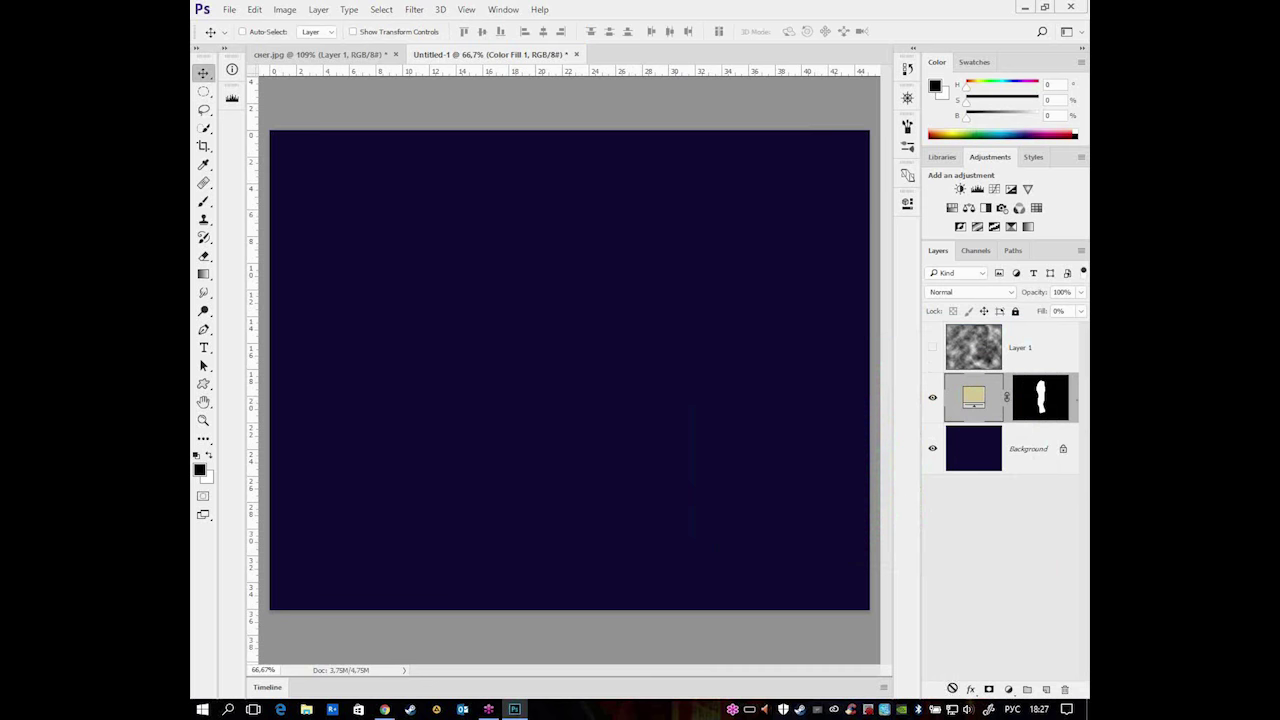
- Show the fx layer-effects menu for the invisible Color Fill 1 column
{"action": "left_click", "coordinate": [970, 690]}
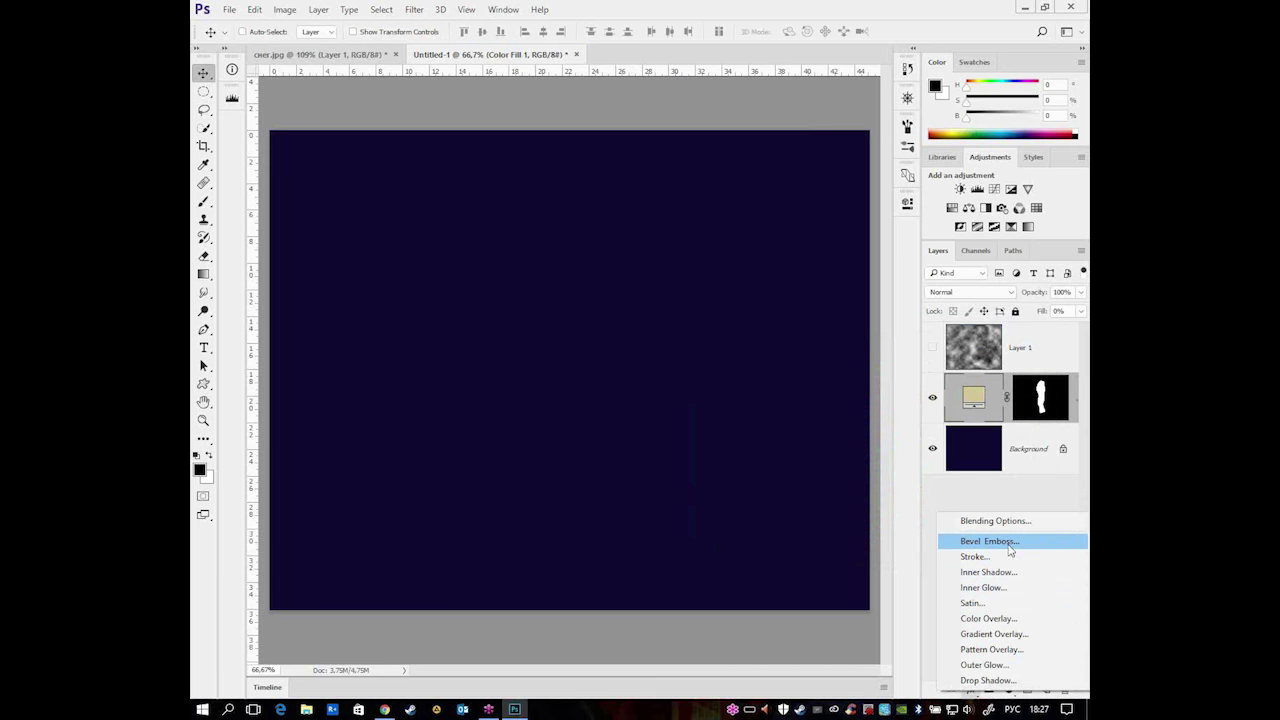
- Add a Pattern Overlay reset to defaults, using the saved grey cloud pattern
{"action": "left_click", "coordinate": [1019, 651]}
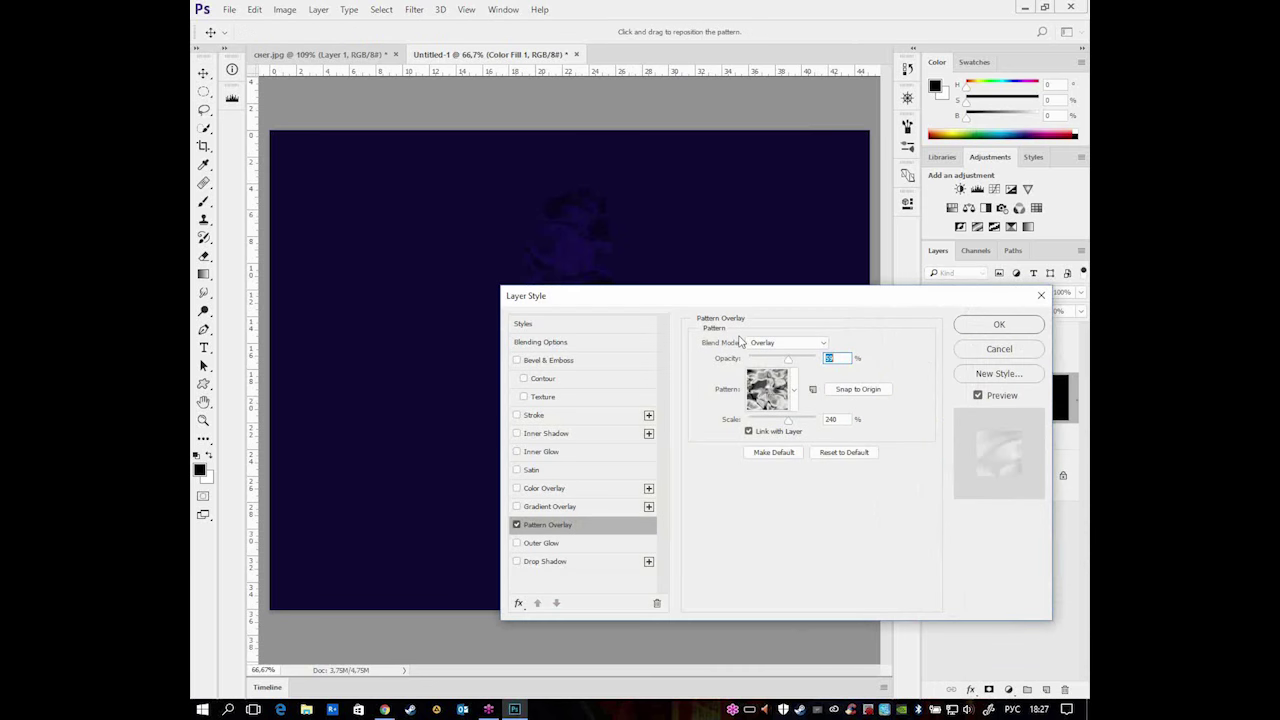
{"action": "left_click_drag", "start_coordinate": [752, 308], "coordinate": [739, 220]}
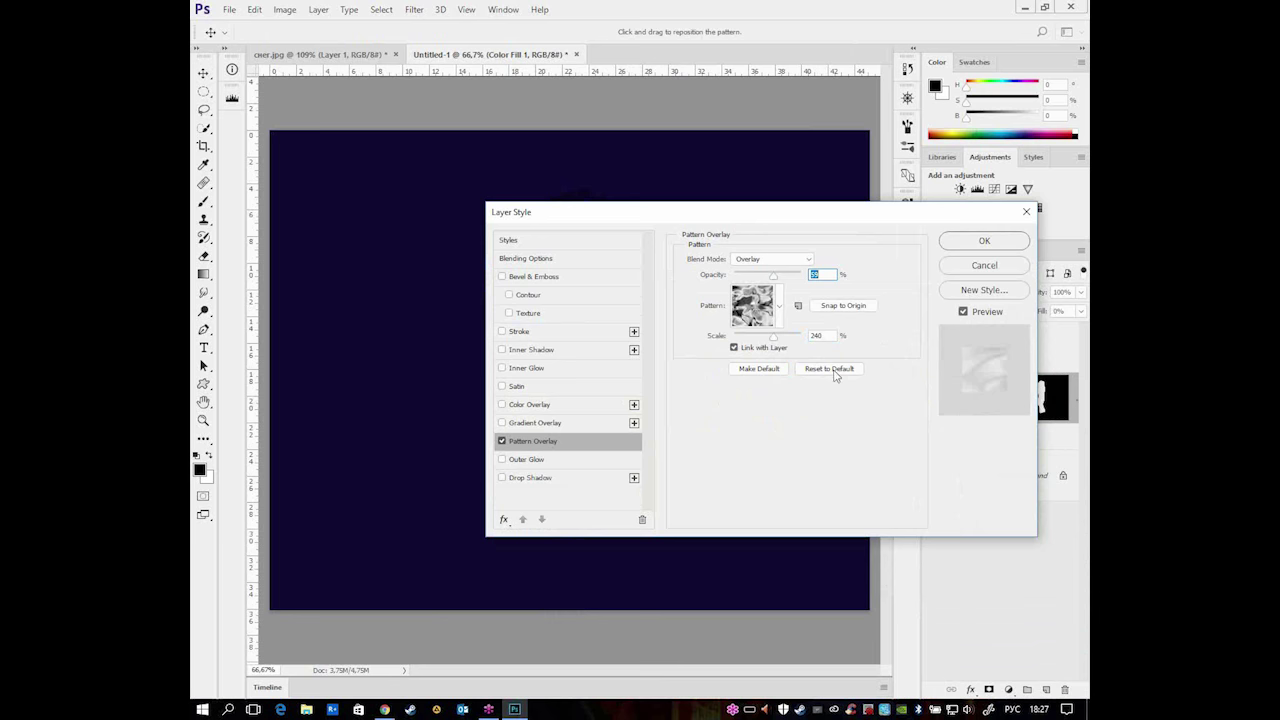
{"action": "left_click", "coordinate": [835, 369]}
{"action": "left_click", "coordinate": [781, 310]}
{"action": "left_click_drag", "start_coordinate": [857, 380], "coordinate": [857, 585]}
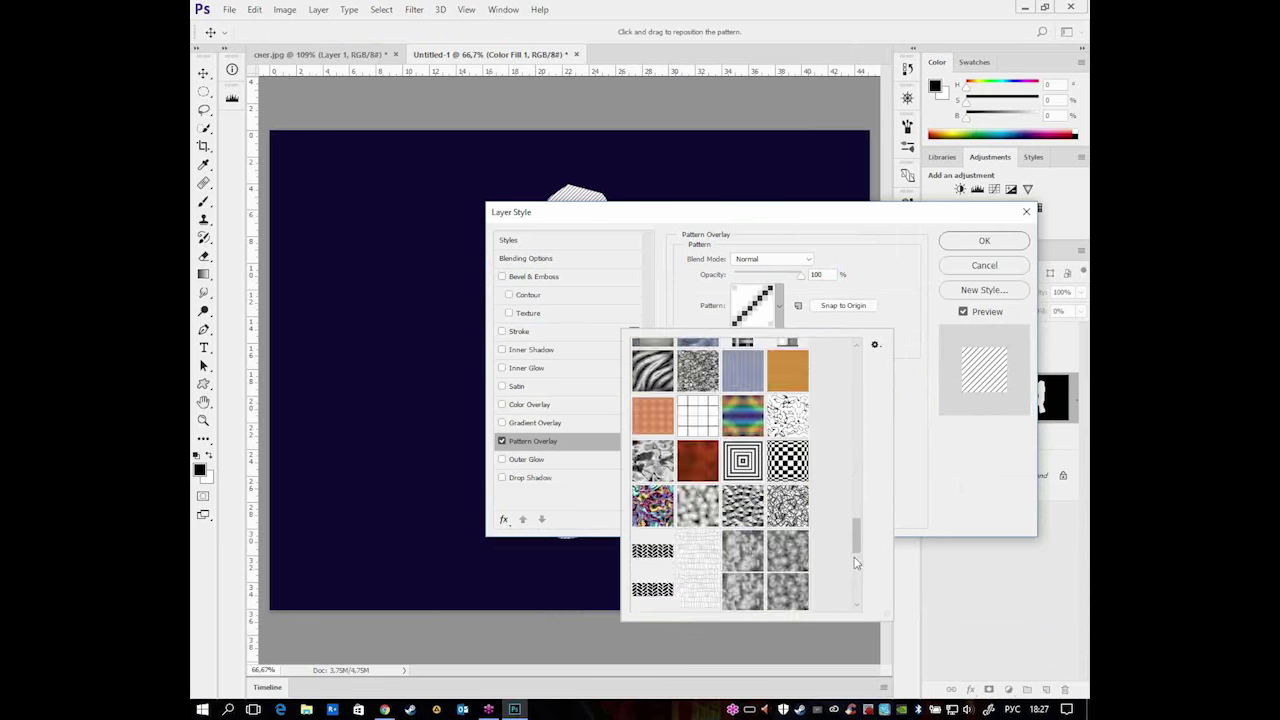
{"action": "left_click", "coordinate": [712, 590]}
{"action": "left_click", "coordinate": [759, 216]}
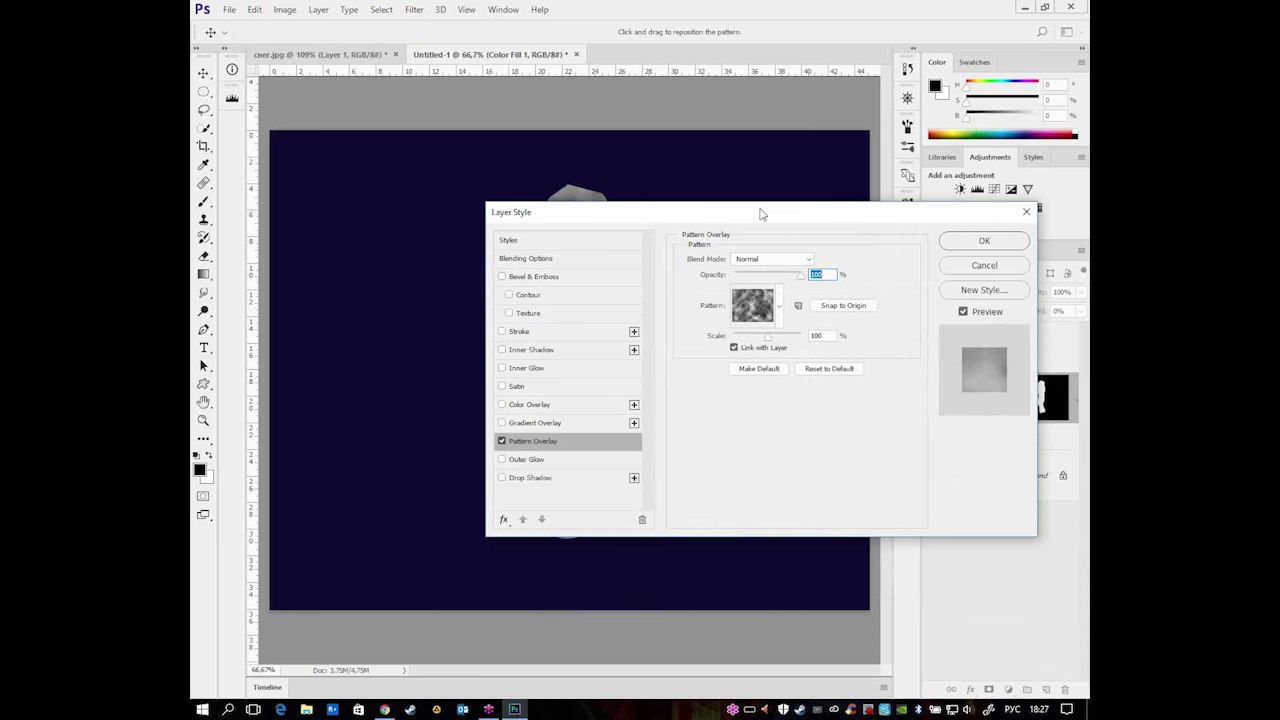
- Drag the cloud pattern slightly upward to reposition it inside the column
{"action": "left_click_drag", "start_coordinate": [692, 216], "coordinate": [858, 605]}
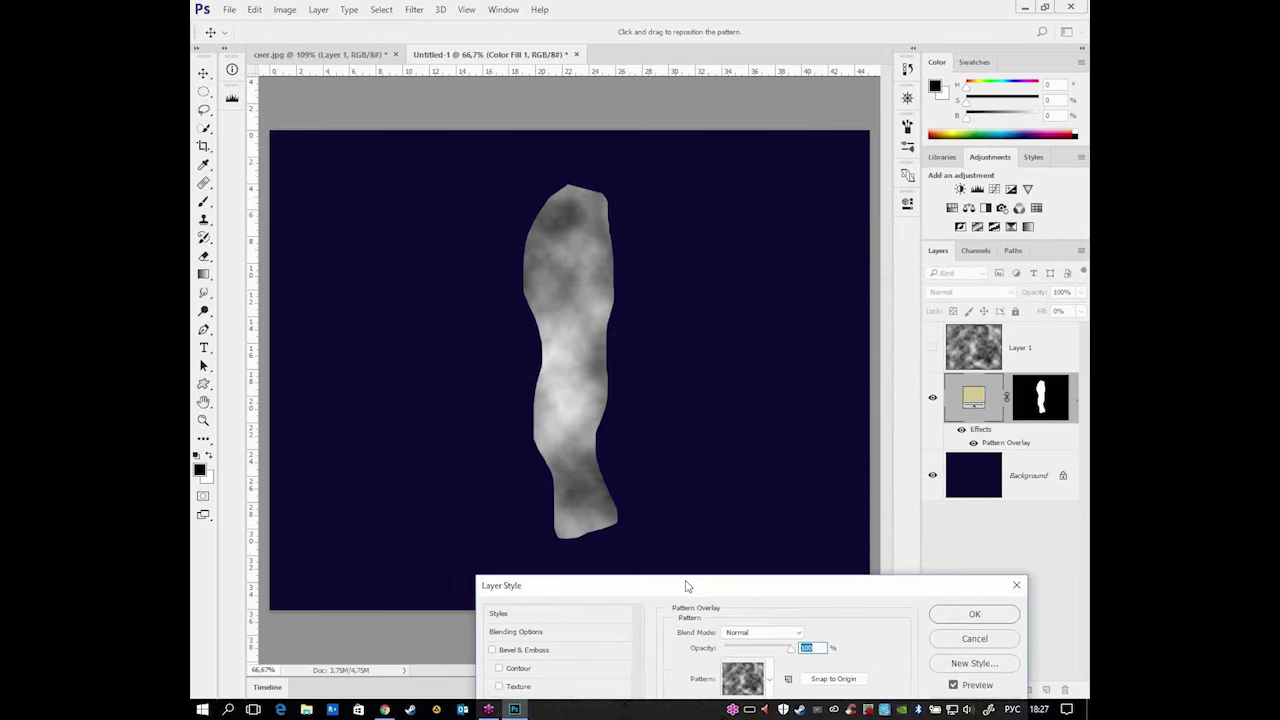
{"action": "left_click_drag", "start_coordinate": [858, 605], "coordinate": [880, 419]}
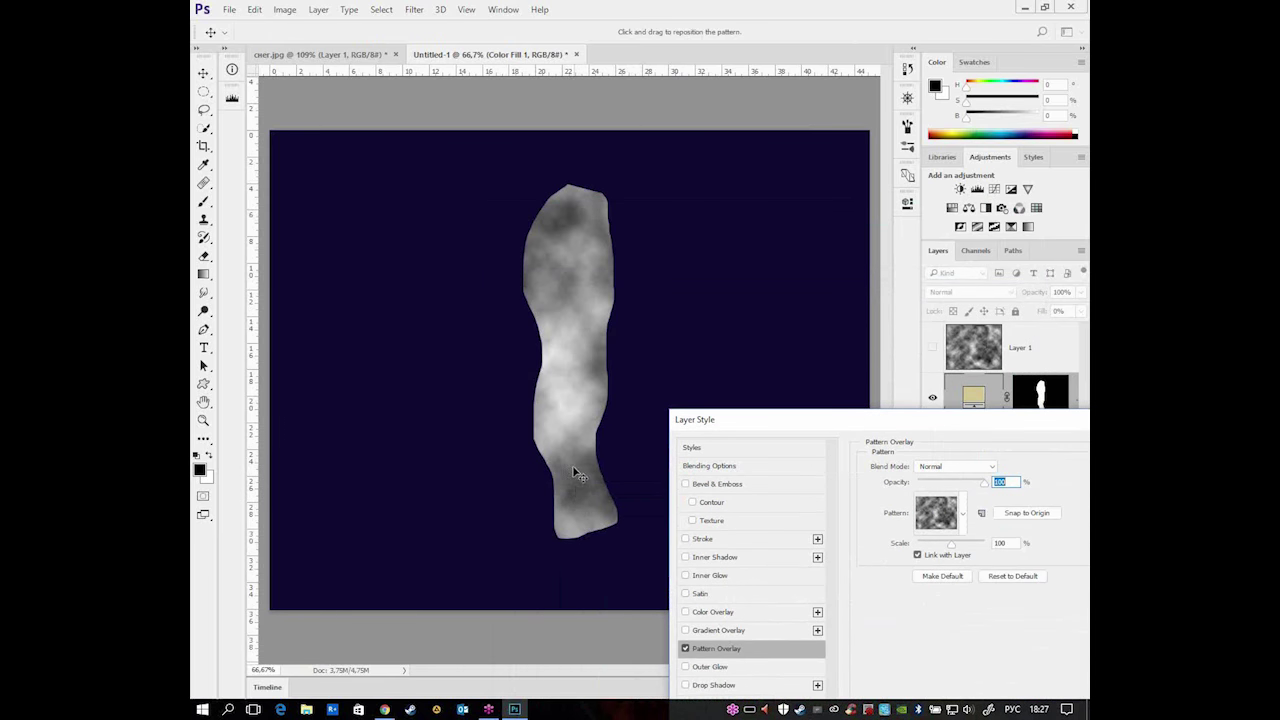
{"action": "left_click_drag", "start_coordinate": [864, 428], "coordinate": [834, 235]}
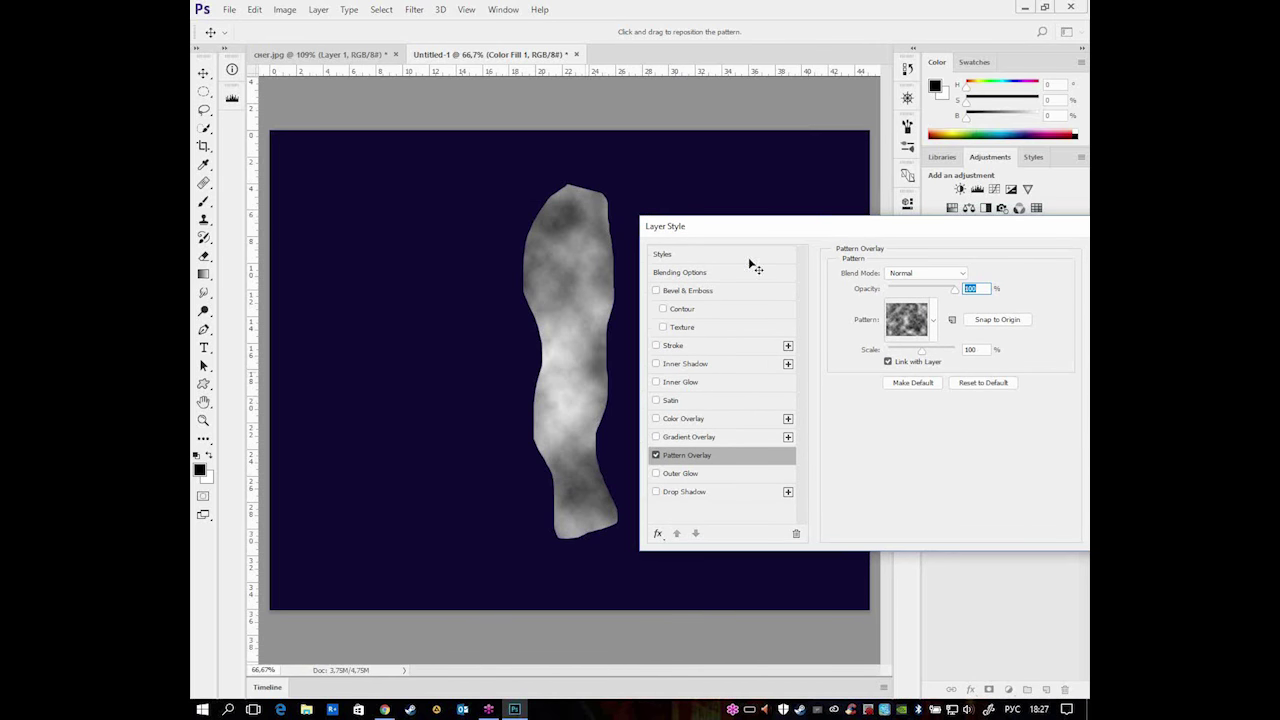
{"action": "mouse_move", "coordinate": [558, 349]}
{"action": "left_mouse_down"}
{"action": "mouse_move", "coordinate": [560, 194]}
{"action": "mouse_move", "coordinate": [587, 480]}
{"action": "mouse_move", "coordinate": [580, 289]}
{"action": "mouse_move", "coordinate": [594, 374]}
{"action": "mouse_move", "coordinate": [593, 498]}
{"action": "mouse_move", "coordinate": [569, 363]}
{"action": "mouse_move", "coordinate": [585, 436]}
{"action": "mouse_move", "coordinate": [576, 288]}
{"action": "mouse_move", "coordinate": [573, 501]}
{"action": "mouse_move", "coordinate": [580, 220]}
{"action": "mouse_move", "coordinate": [578, 512]}
{"action": "mouse_move", "coordinate": [549, 320]}
{"action": "left_mouse_up"}
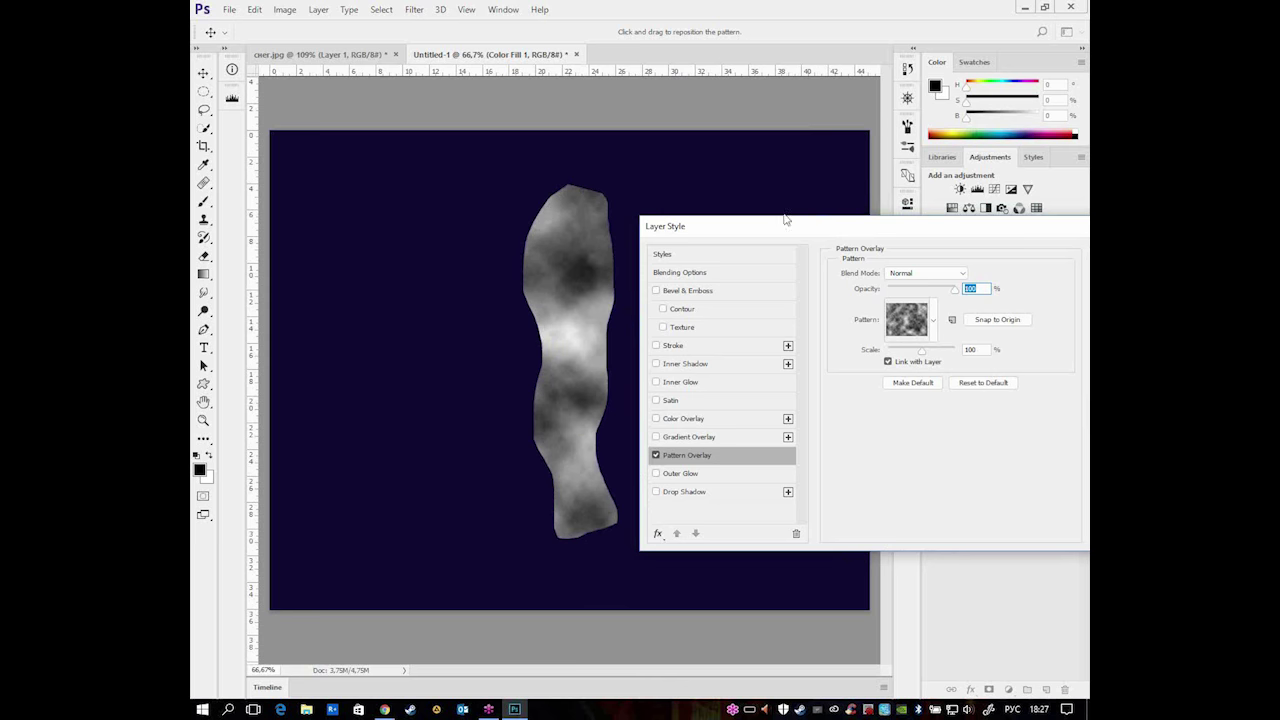
- Set the Pattern Overlay blend mode to Screen and apply the effect
{"action": "left_click_drag", "start_coordinate": [786, 226], "coordinate": [765, 262]}
{"action": "left_click", "coordinate": [942, 310]}
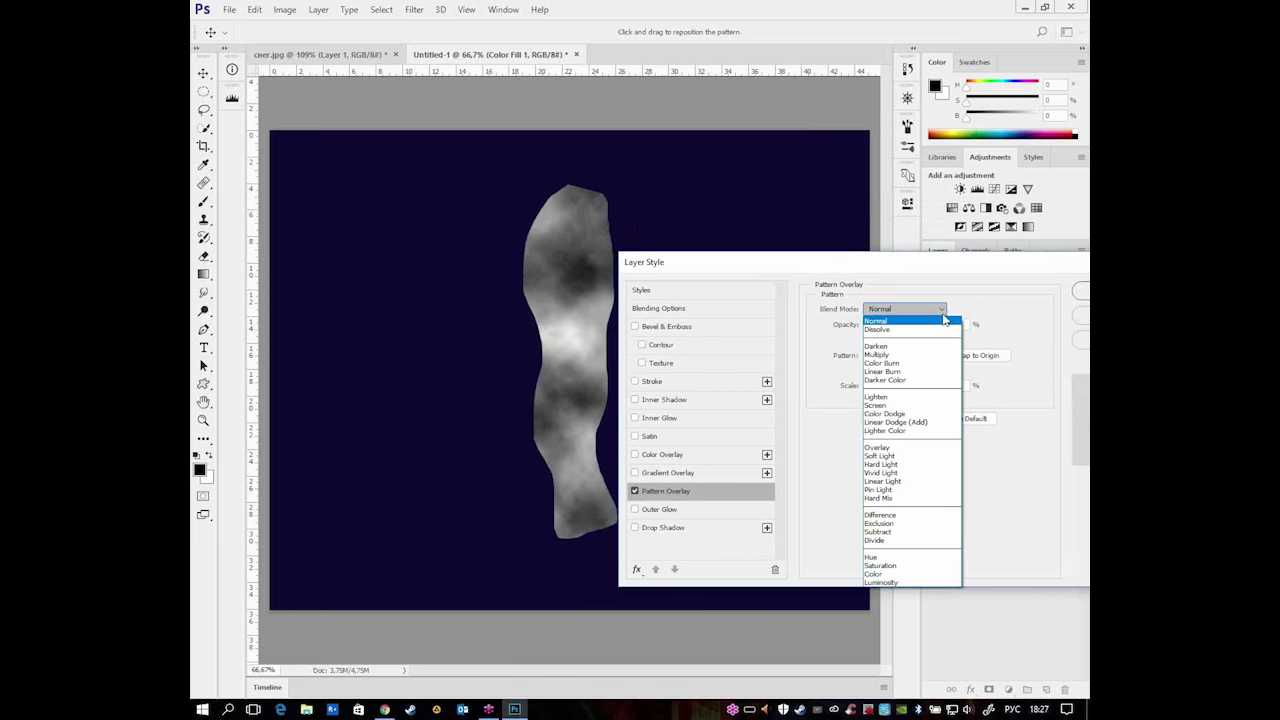
{"action": "left_click", "coordinate": [915, 405]}
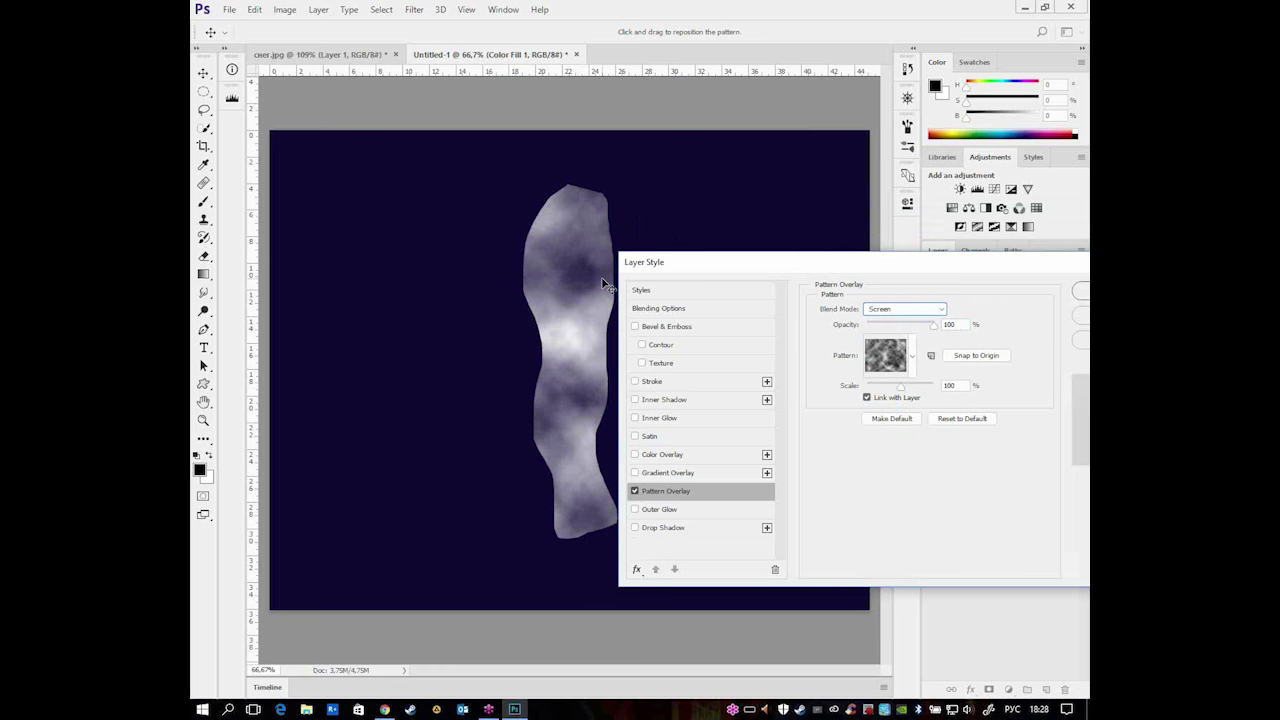
{"action": "left_click_drag", "start_coordinate": [704, 525], "coordinate": [686, 440]}
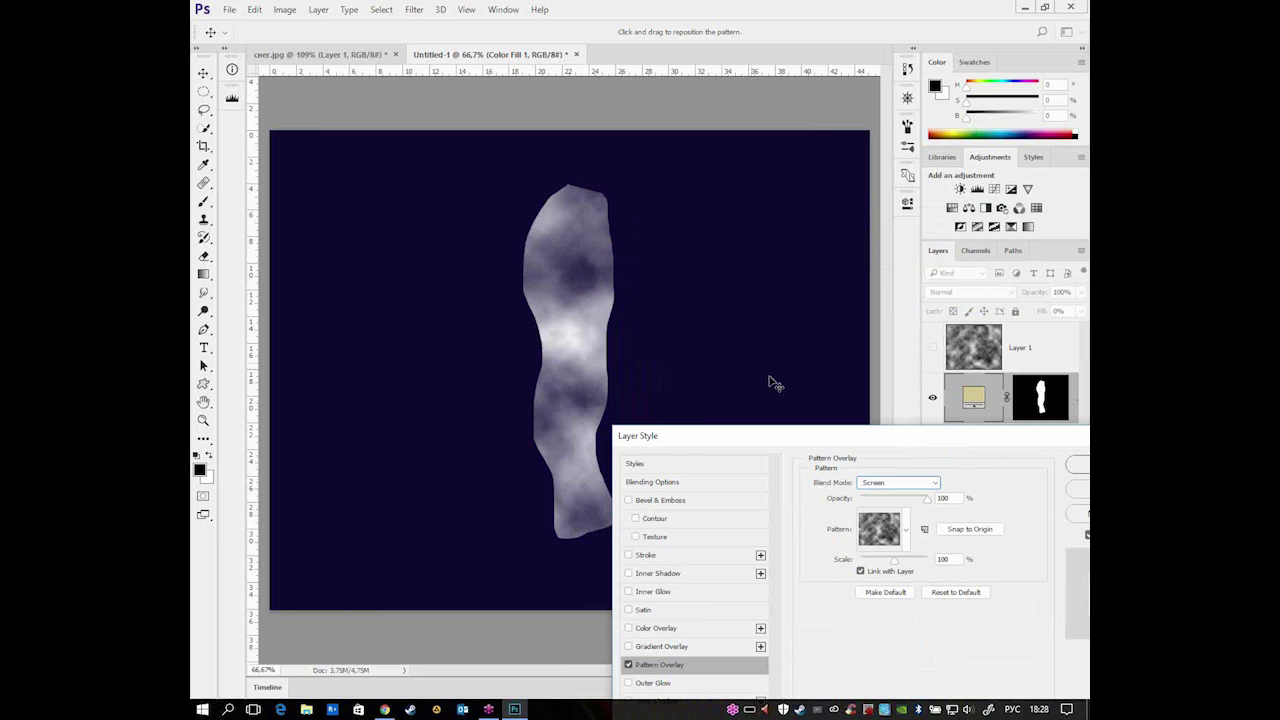
{"action": "left_click_drag", "start_coordinate": [815, 443], "coordinate": [839, 313]}
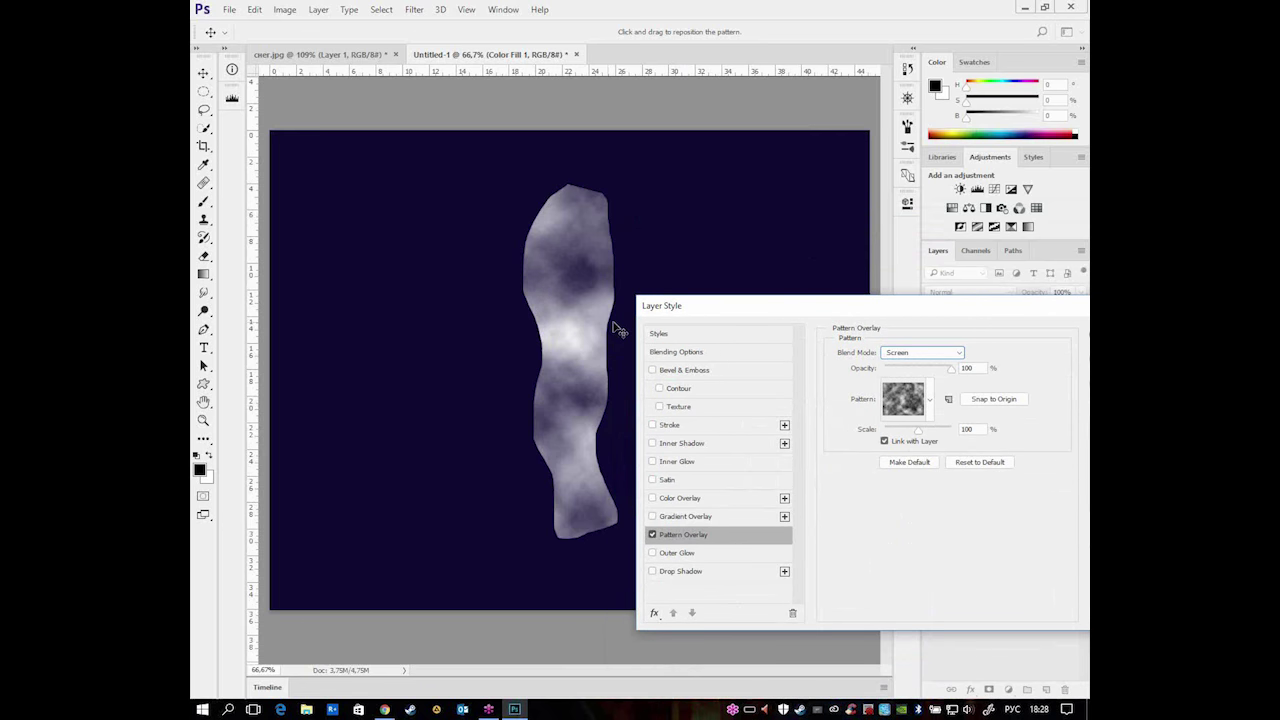
{"action": "mouse_move", "coordinate": [985, 314]}
{"action": "left_mouse_down"}
{"action": "mouse_move", "coordinate": [837, 471]}
{"action": "mouse_move", "coordinate": [834, 534]}
{"action": "mouse_move", "coordinate": [866, 309]}
{"action": "mouse_move", "coordinate": [855, 335]}
{"action": "left_mouse_up"}
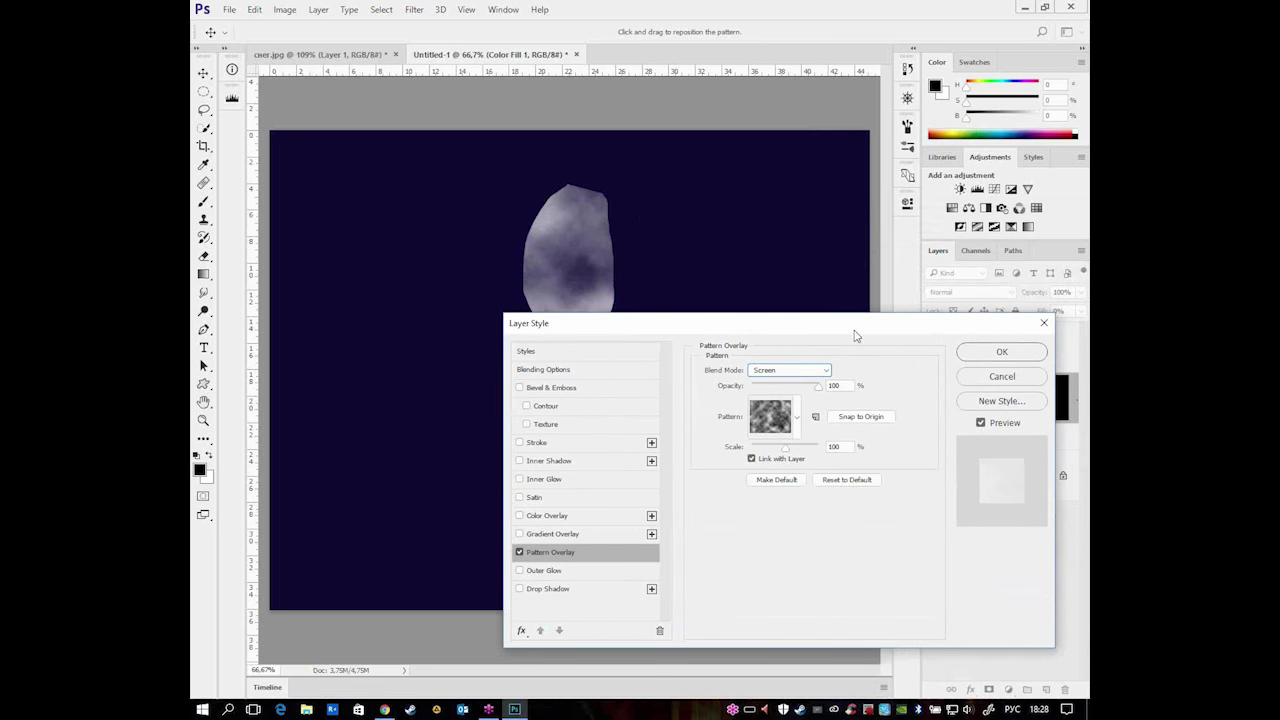
{"action": "left_click", "coordinate": [1003, 351]}
{"action": "left_click", "coordinate": [1004, 292]}
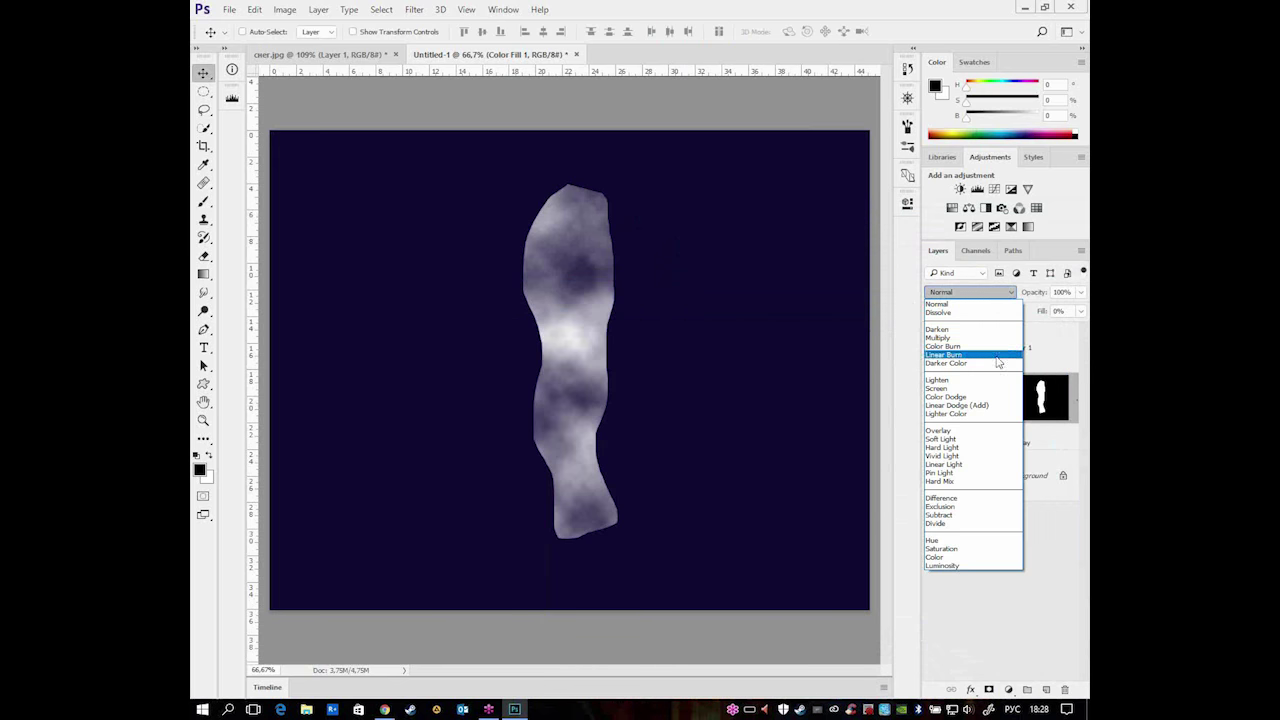
- Try Screen and Multiply on the cloud fill layer, then return it to Normal blending
{"action": "left_click", "coordinate": [968, 389]}
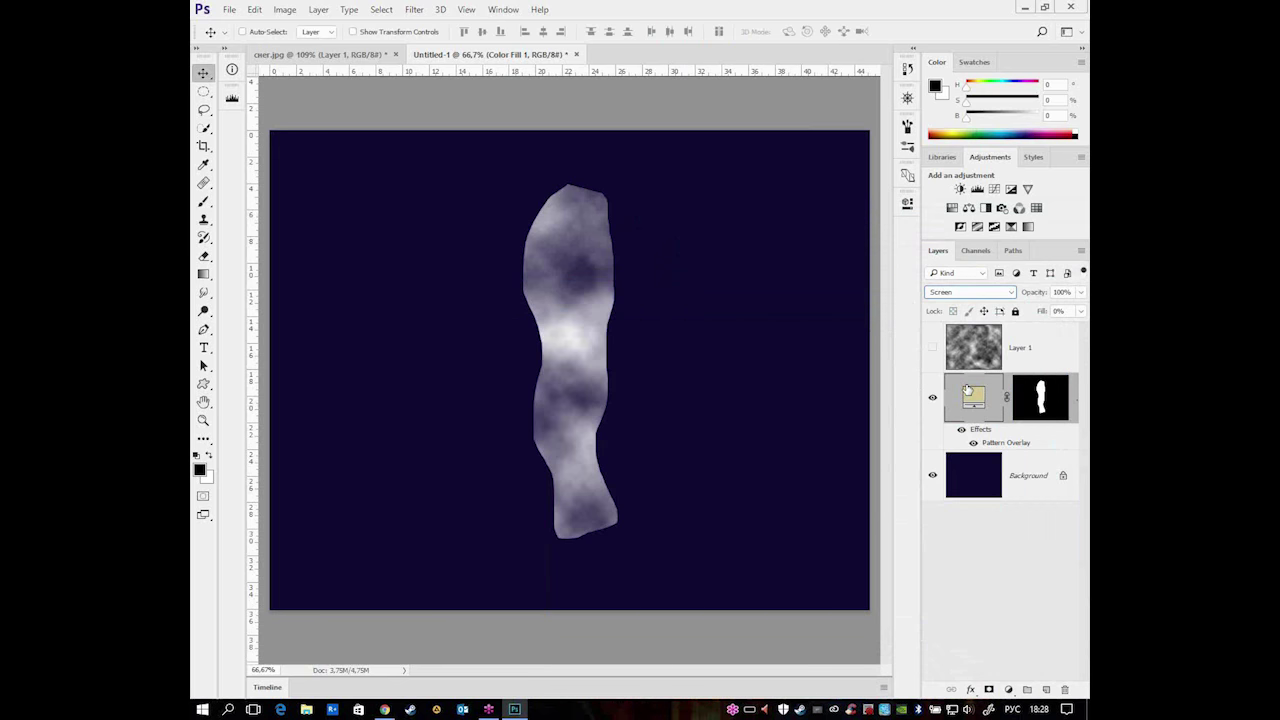
{"action": "left_click", "coordinate": [1010, 293]}
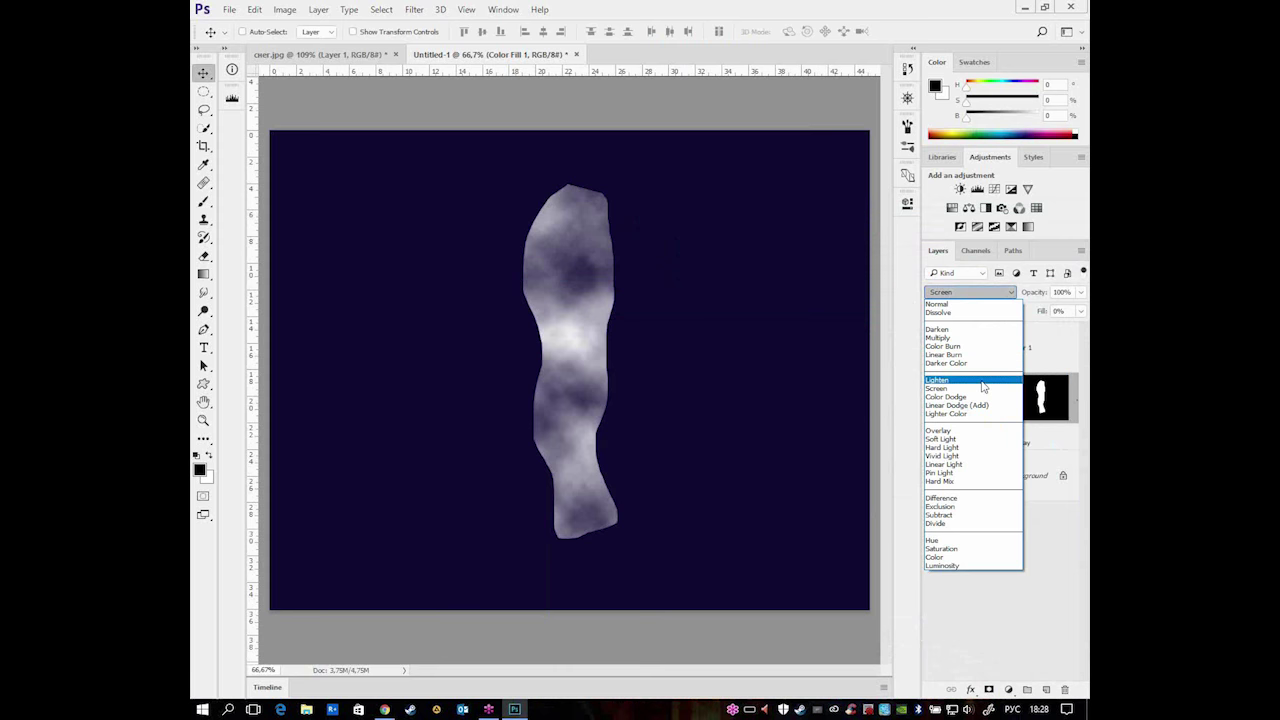
{"action": "left_click", "coordinate": [985, 344]}
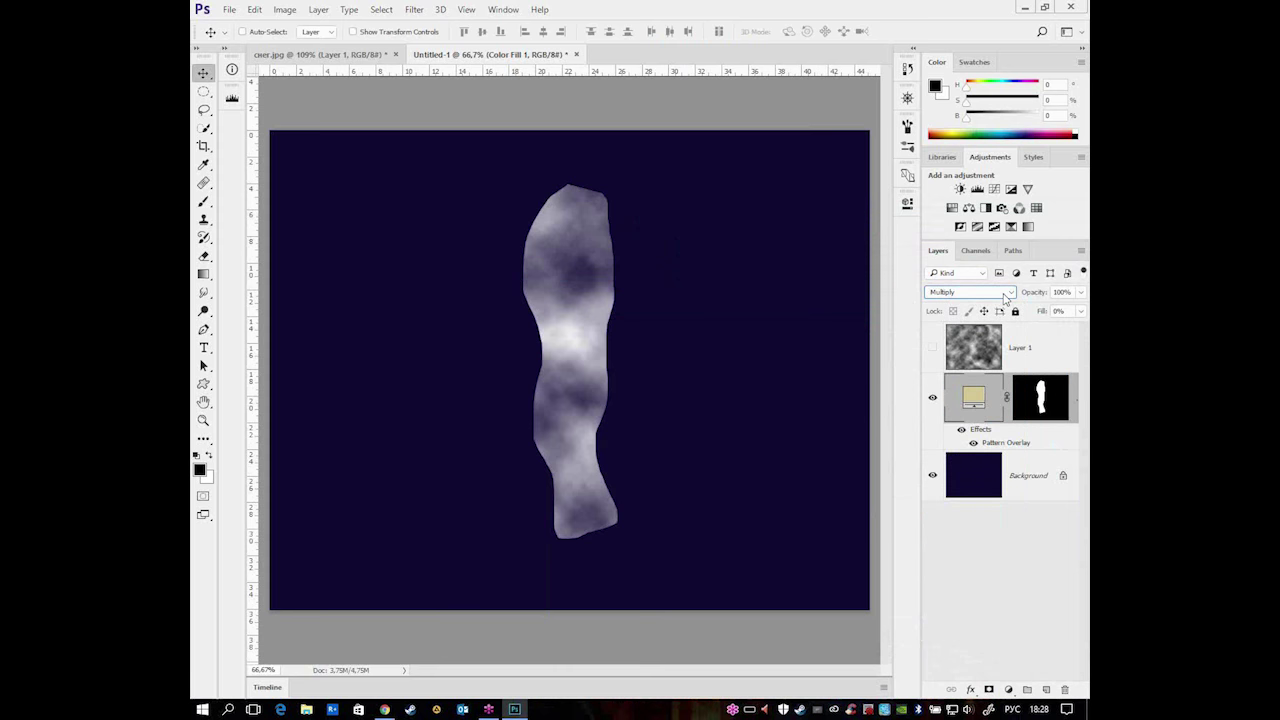
{"action": "left_click", "coordinate": [1005, 295]}
{"action": "left_click", "coordinate": [975, 304]}
- Feather the Color Fill 1 layer mask to about 46 px for soft column edges
{"action": "double_click", "coordinate": [1025, 400]}
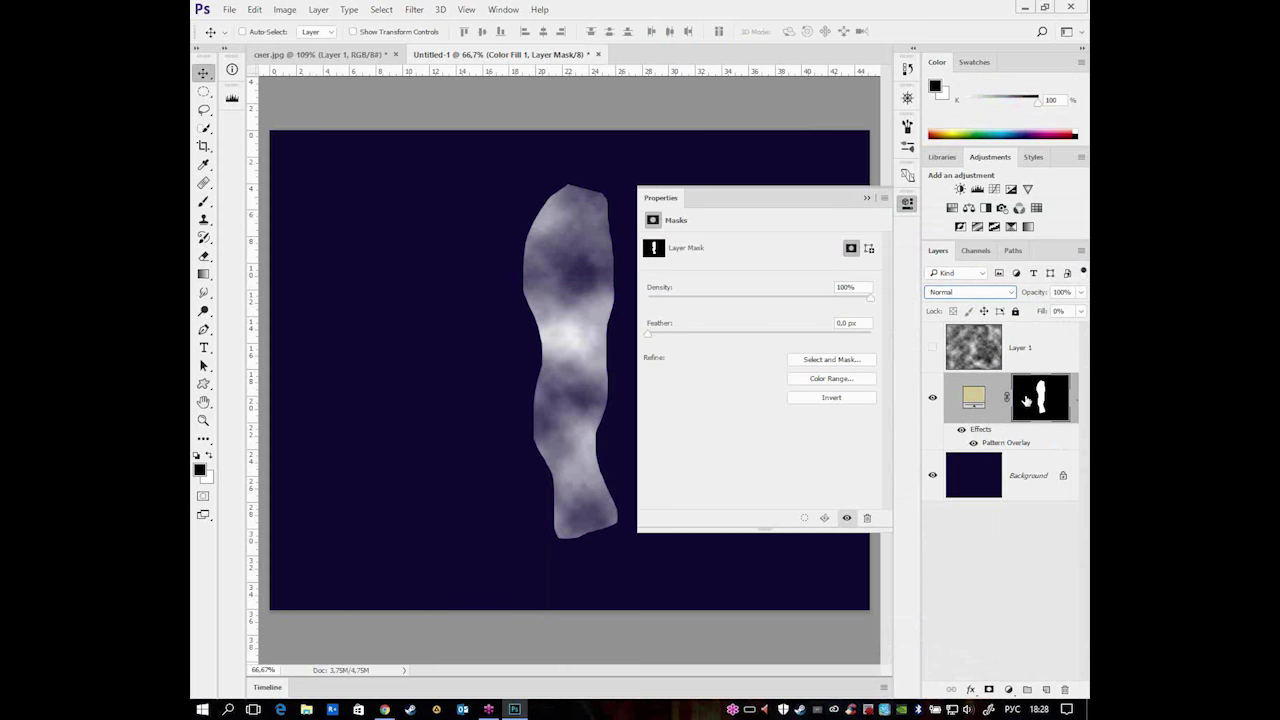
{"action": "left_click_drag", "start_coordinate": [670, 338], "coordinate": [743, 334]}
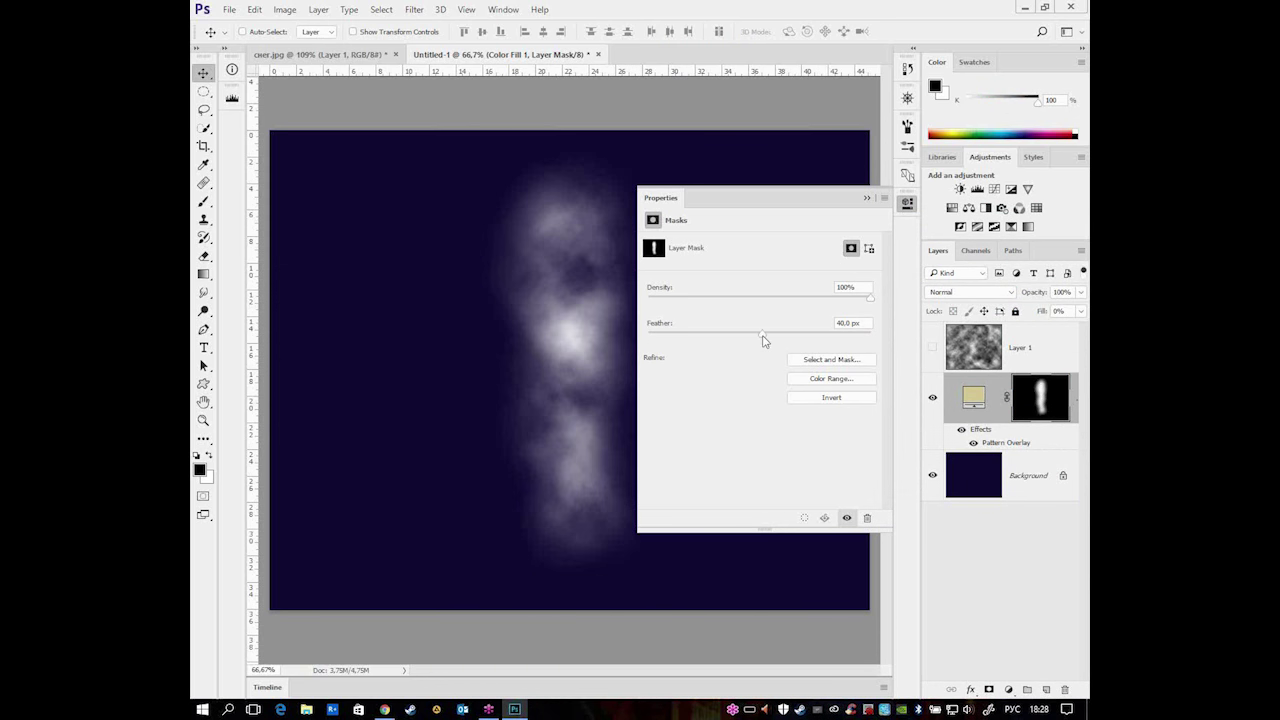
{"action": "left_click_drag", "start_coordinate": [770, 340], "coordinate": [763, 338]}
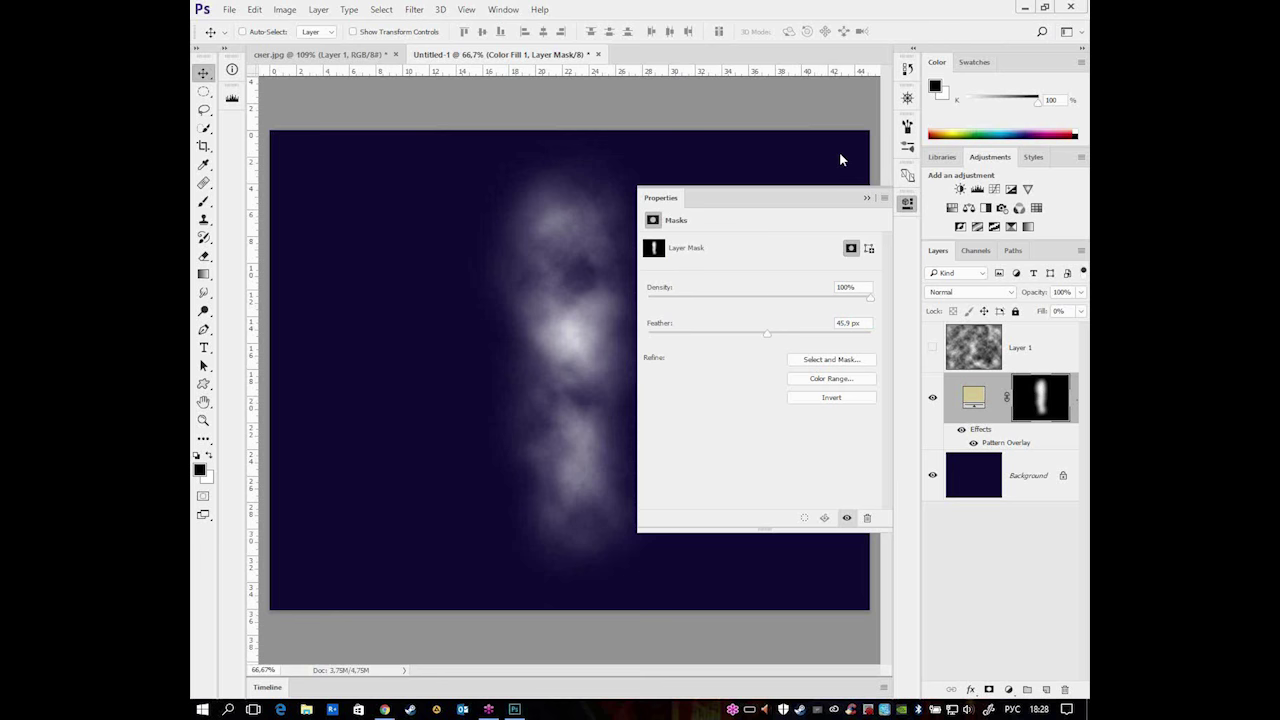
{"action": "left_click", "coordinate": [904, 204]}
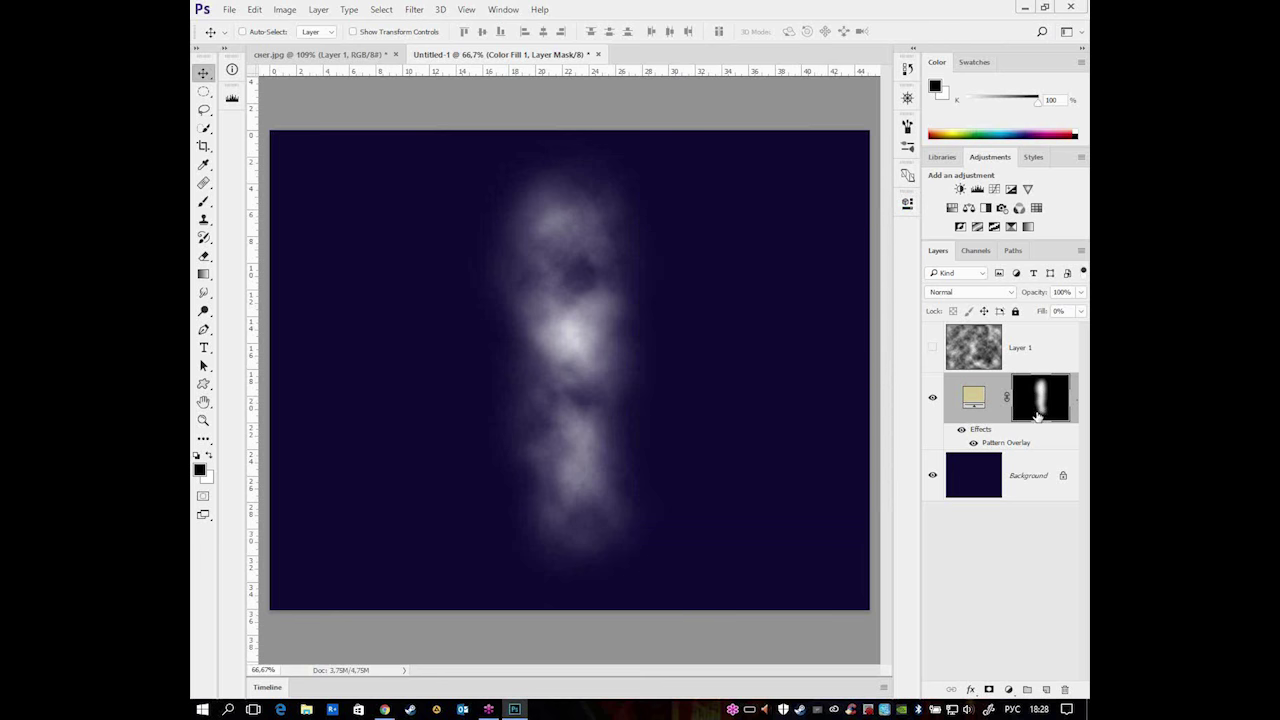
{"action": "double_click", "coordinate": [993, 443]}
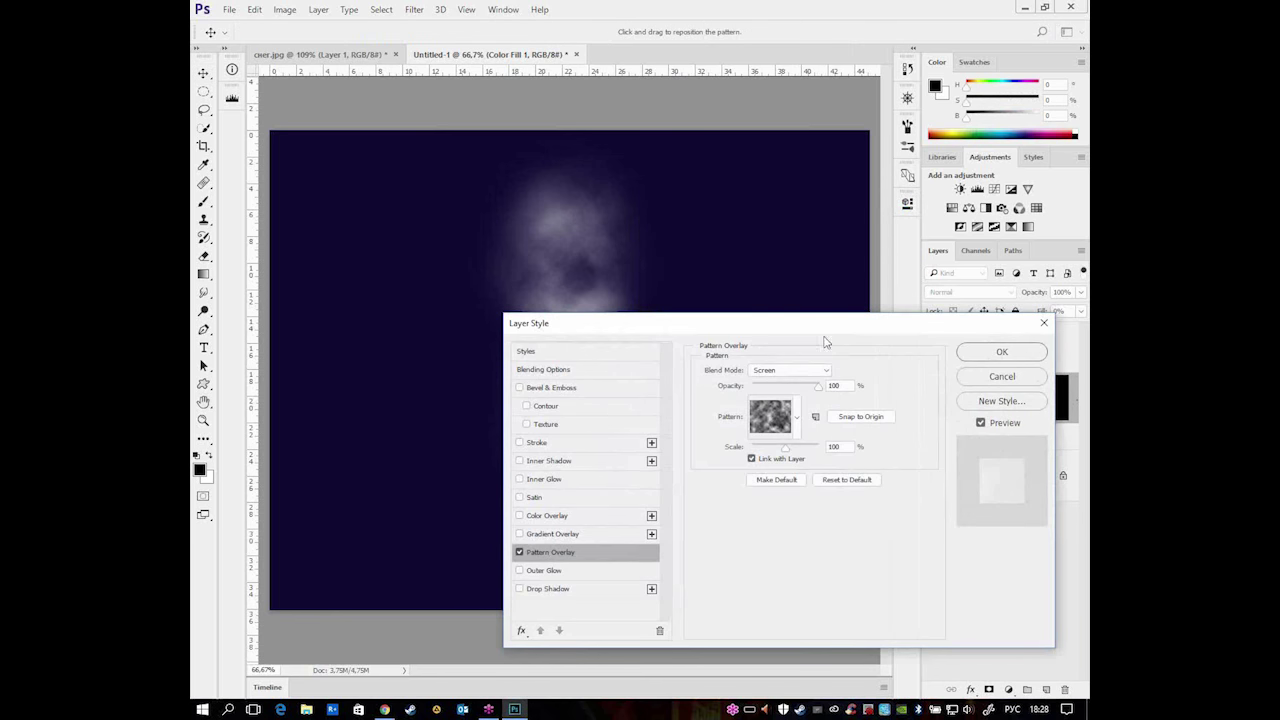
- Drag the cloud pattern upward within the Color Fill 1 column and confirm the Pattern Overlay
{"action": "left_click_drag", "start_coordinate": [812, 333], "coordinate": [980, 193]}
{"action": "mouse_move", "coordinate": [577, 457]}
{"action": "left_mouse_down"}
{"action": "mouse_move", "coordinate": [569, 300]}
{"action": "mouse_move", "coordinate": [577, 451]}
{"action": "mouse_move", "coordinate": [583, 274]}
{"action": "mouse_move", "coordinate": [586, 443]}
{"action": "mouse_move", "coordinate": [558, 252]}
{"action": "mouse_move", "coordinate": [586, 277]}
{"action": "mouse_move", "coordinate": [609, 371]}
{"action": "mouse_move", "coordinate": [600, 354]}
{"action": "mouse_move", "coordinate": [595, 378]}
{"action": "mouse_move", "coordinate": [600, 266]}
{"action": "mouse_move", "coordinate": [573, 370]}
{"action": "left_mouse_up"}
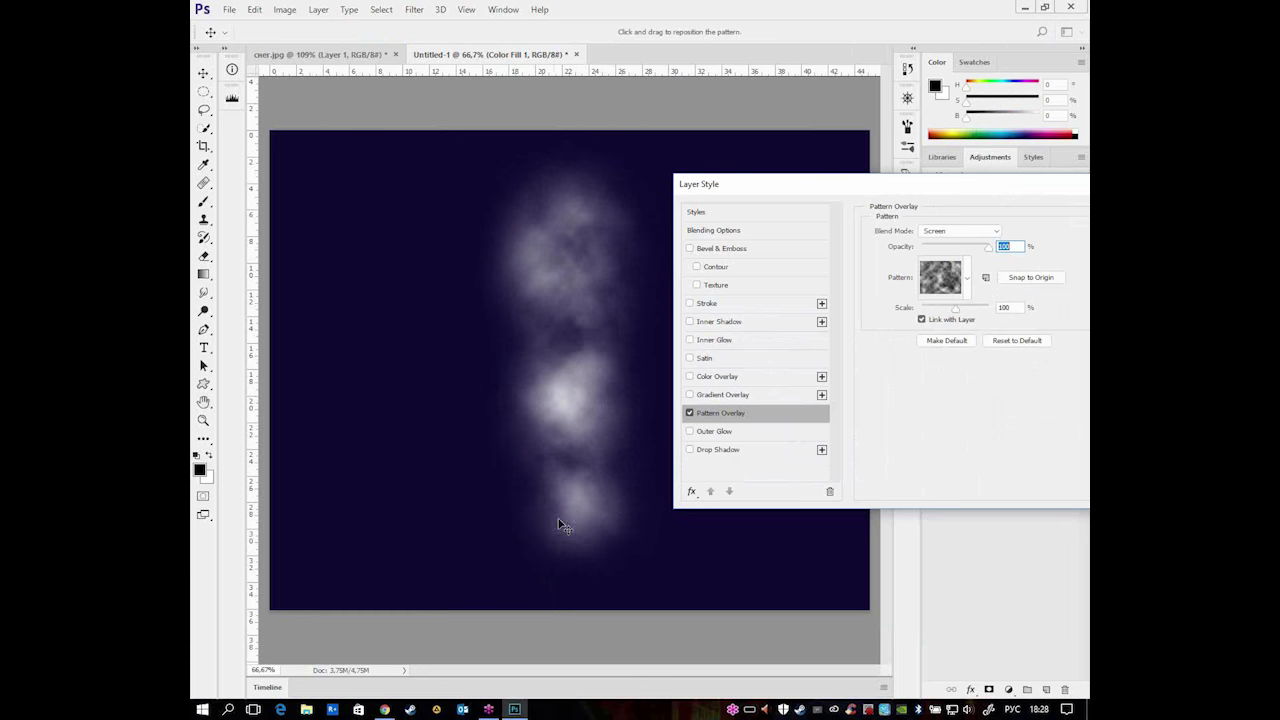
{"action": "left_click_drag", "start_coordinate": [900, 184], "coordinate": [667, 214]}
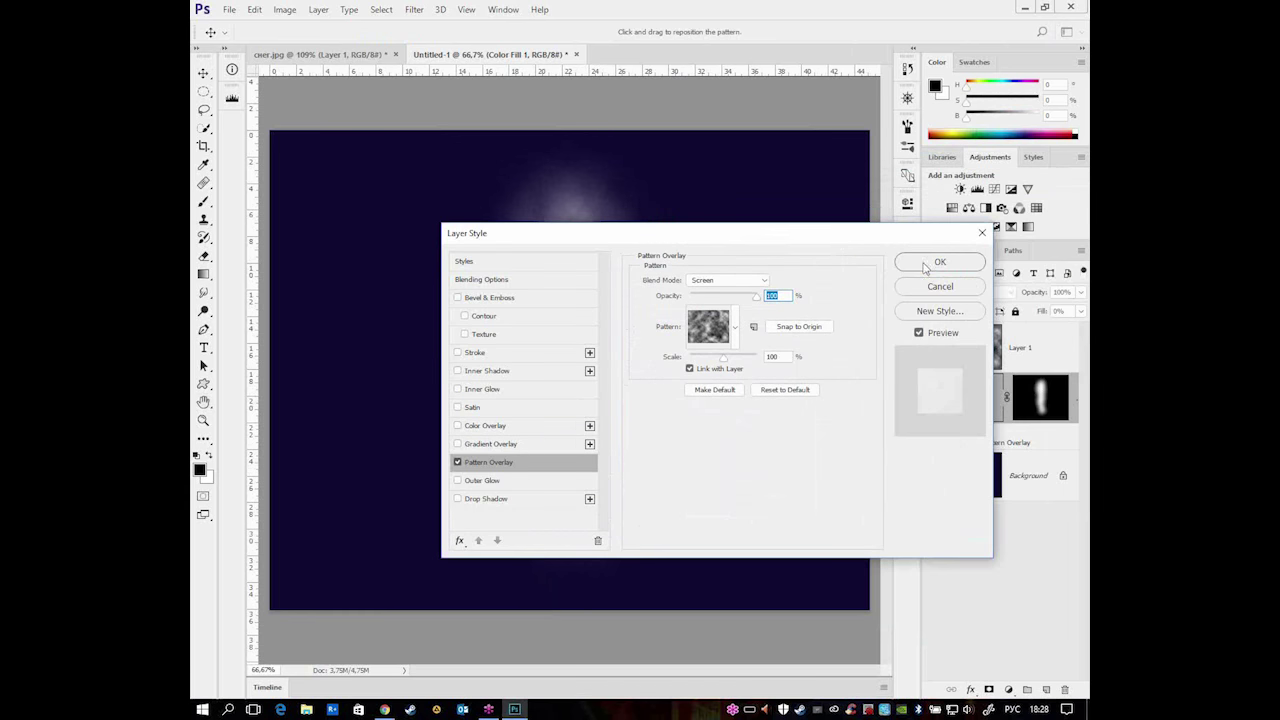
{"action": "left_click", "coordinate": [940, 262]}
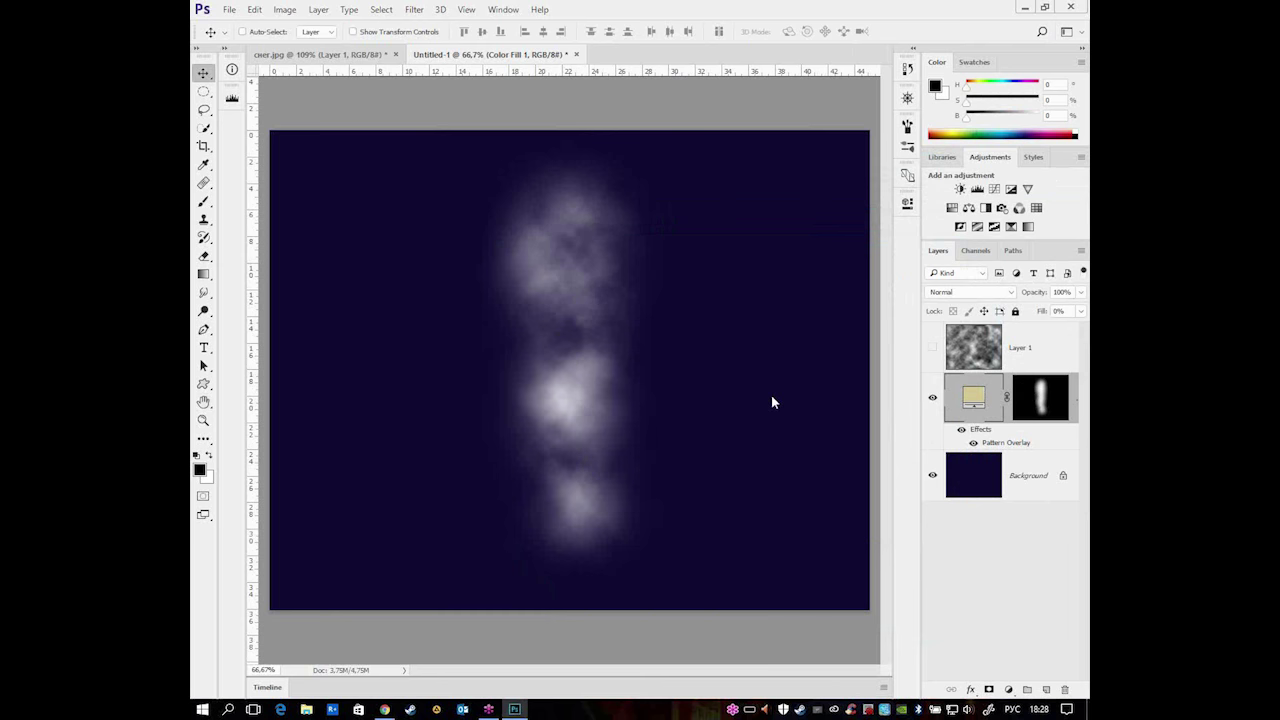
{"action": "left_click", "coordinate": [1044, 405]}
- Free-transform the Color Fill 1 mask, widening its top corners and pulling the bottom inward
{"action": "key", "text": "ctrl+t"}
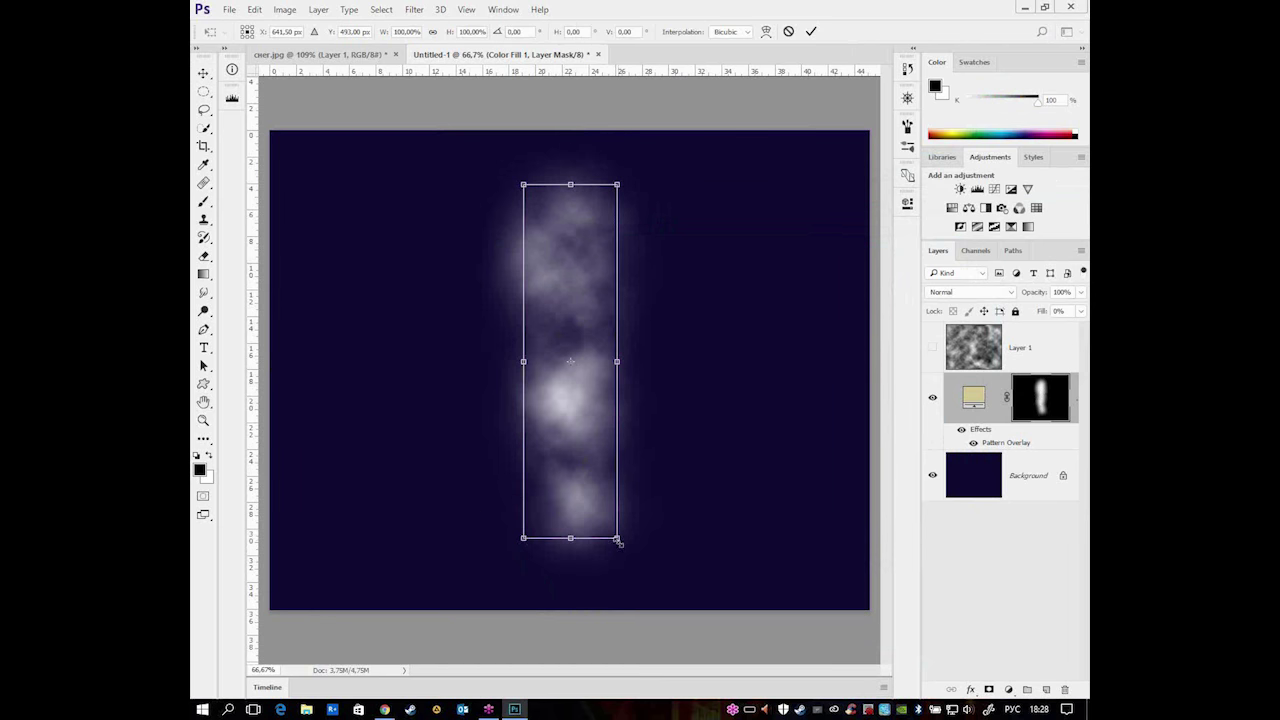
{"action": "left_click_drag", "start_coordinate": [617, 538], "coordinate": [548, 539]}
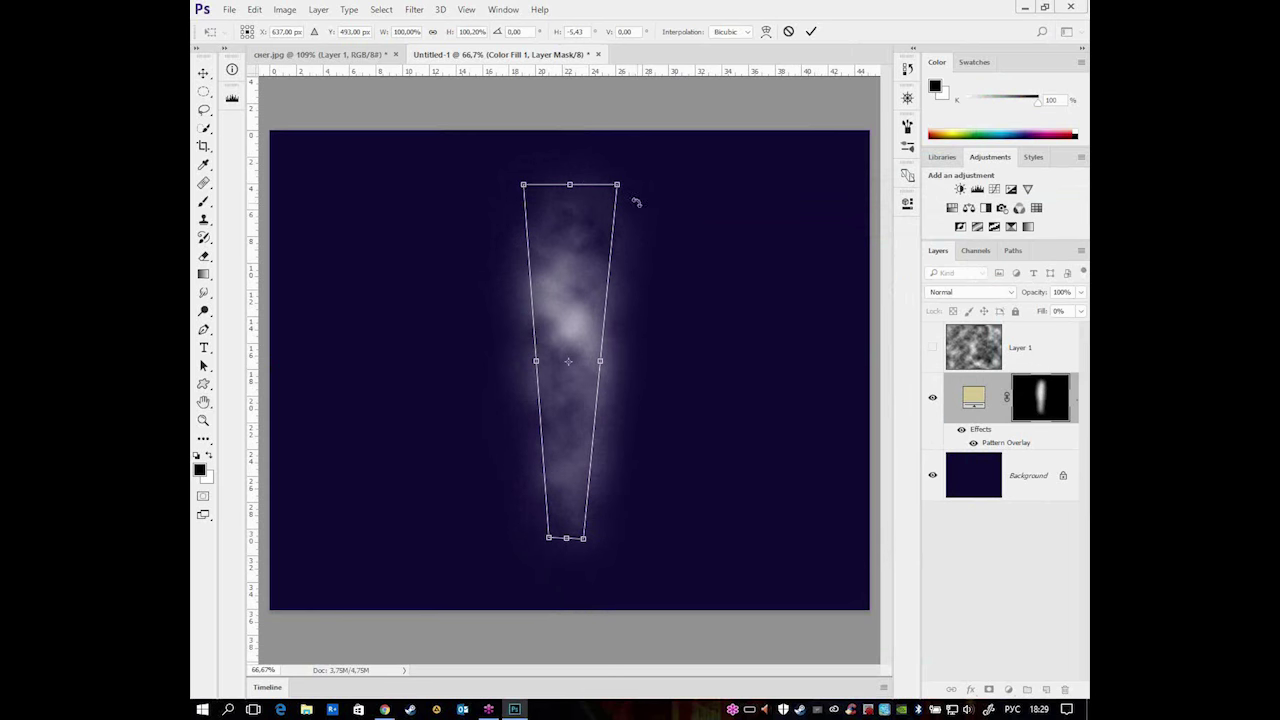
{"action": "left_click_drag", "start_coordinate": [617, 185], "coordinate": [646, 176]}
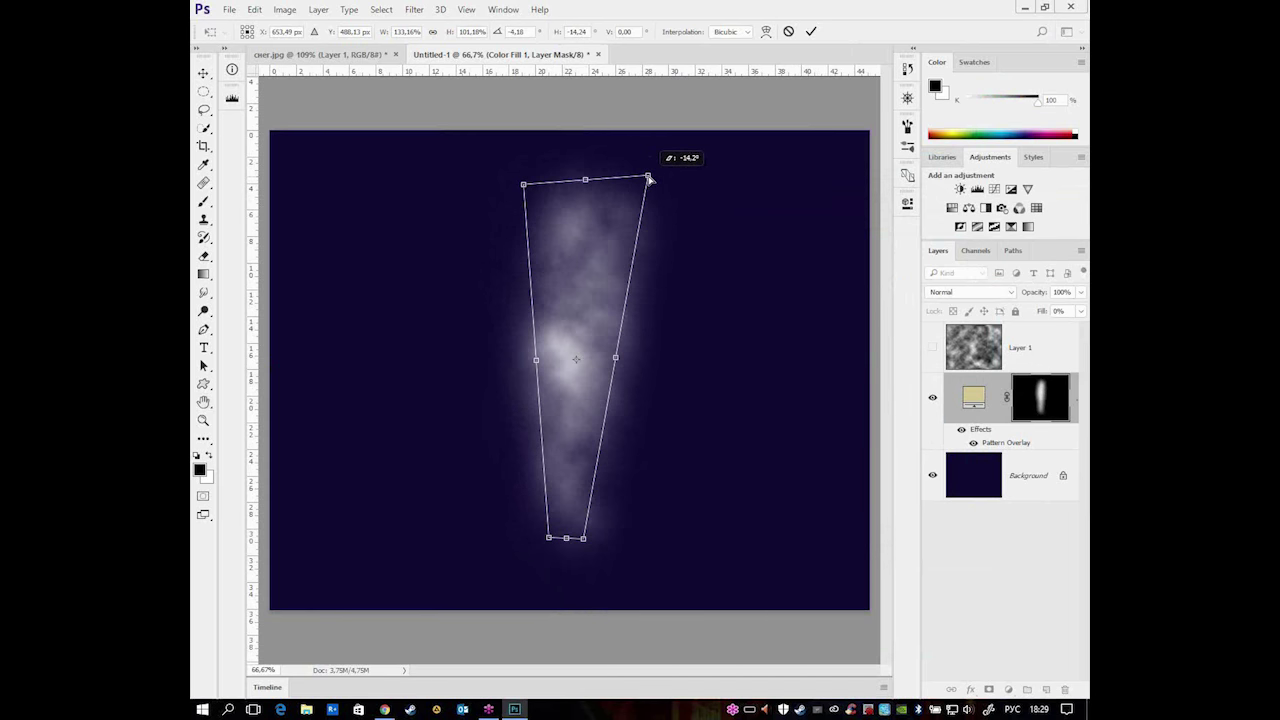
{"action": "left_click_drag", "start_coordinate": [523, 184], "coordinate": [488, 160]}
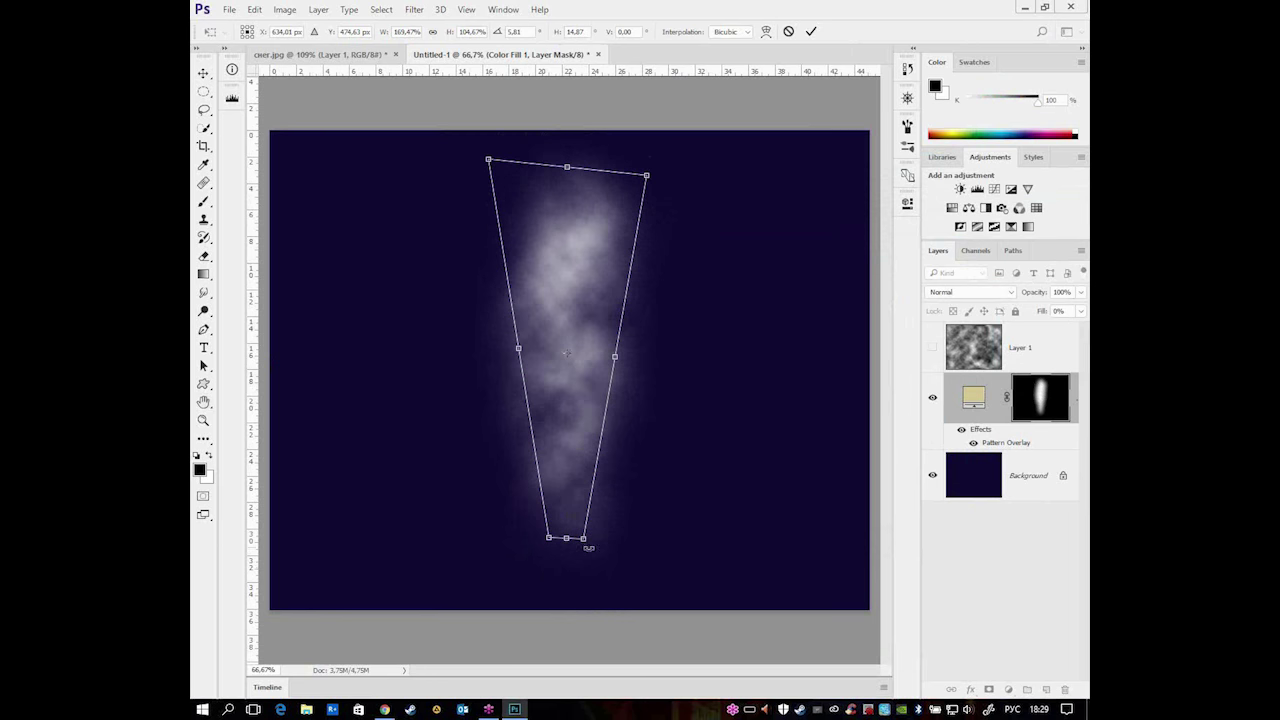
{"action": "left_click_drag", "start_coordinate": [584, 547], "coordinate": [565, 554]}
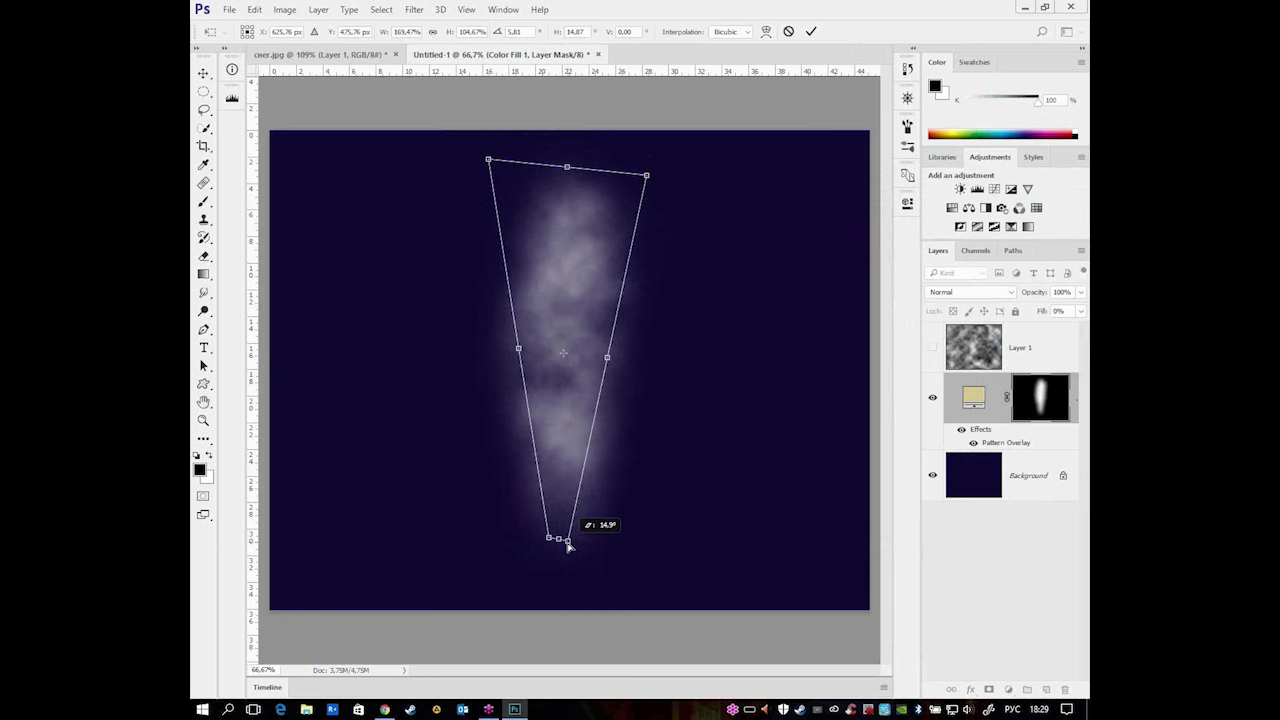
{"action": "left_click_drag", "start_coordinate": [566, 558], "coordinate": [568, 557]}
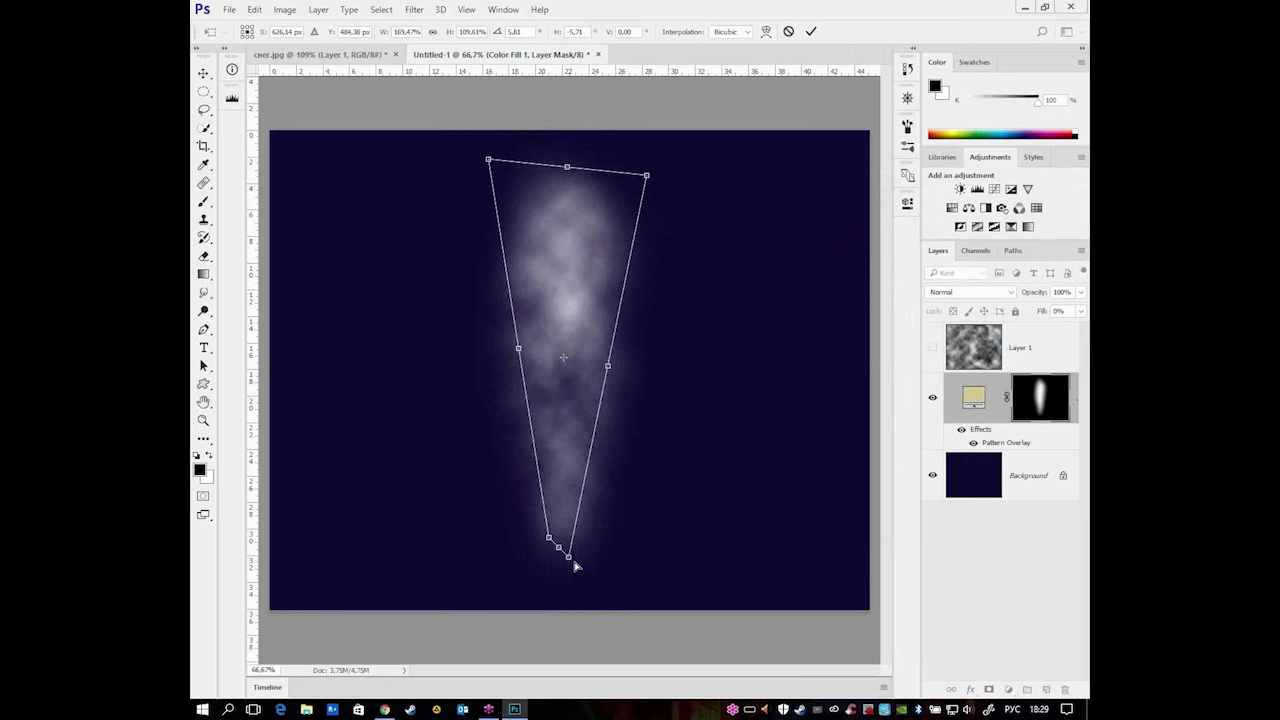
{"action": "key", "text": "Return"}
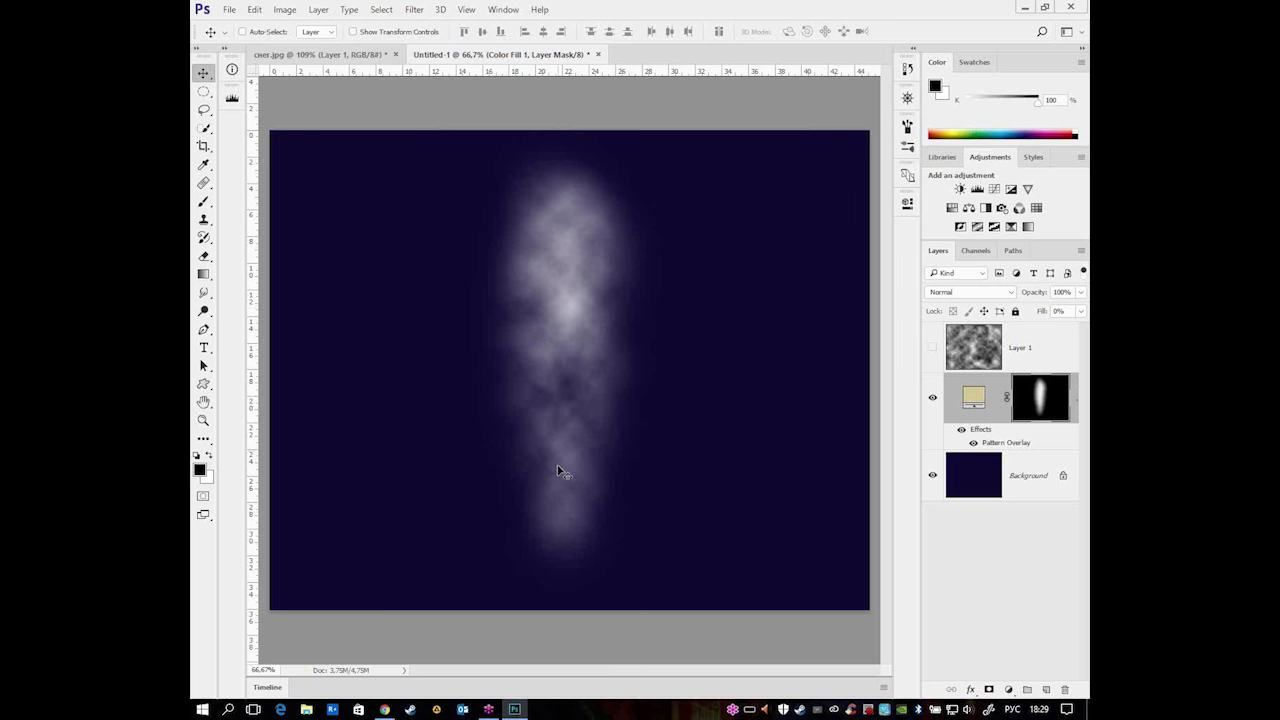
- Create a frame animation in the Timeline and duplicate its first frame
{"action": "left_click", "coordinate": [265, 694]}
{"action": "left_click", "coordinate": [561, 620]}
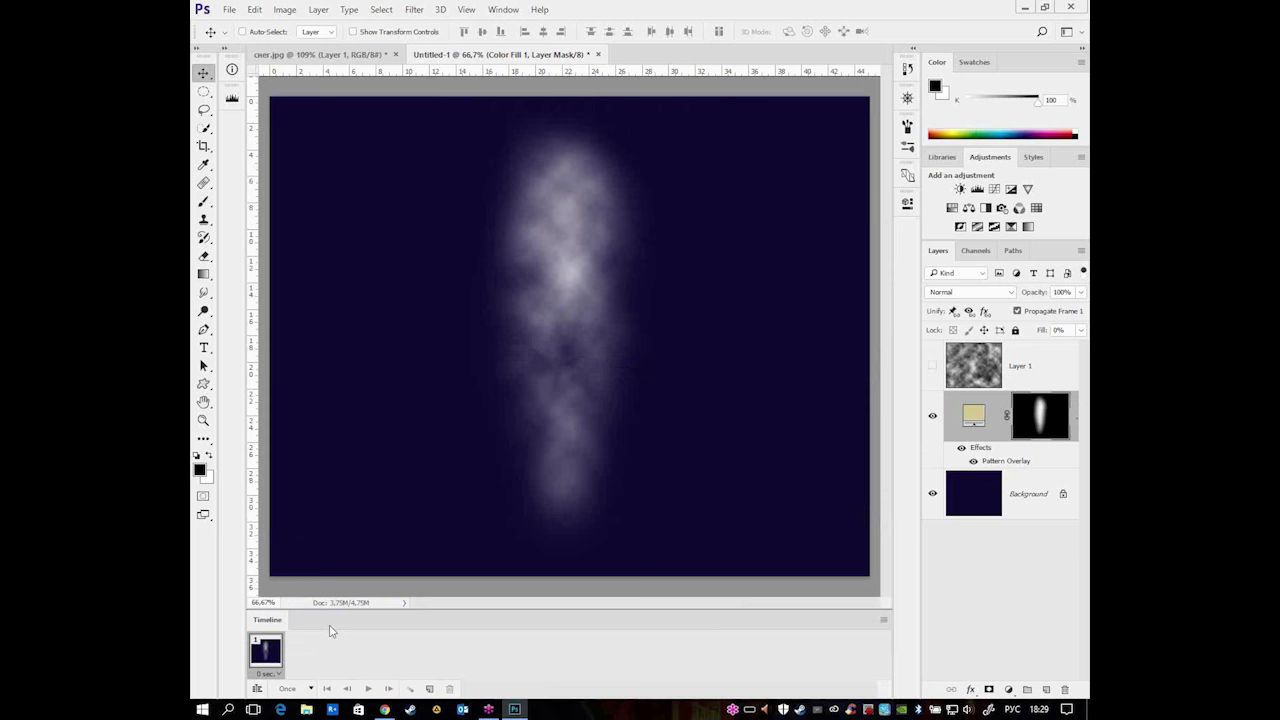
{"action": "left_click", "coordinate": [430, 690]}
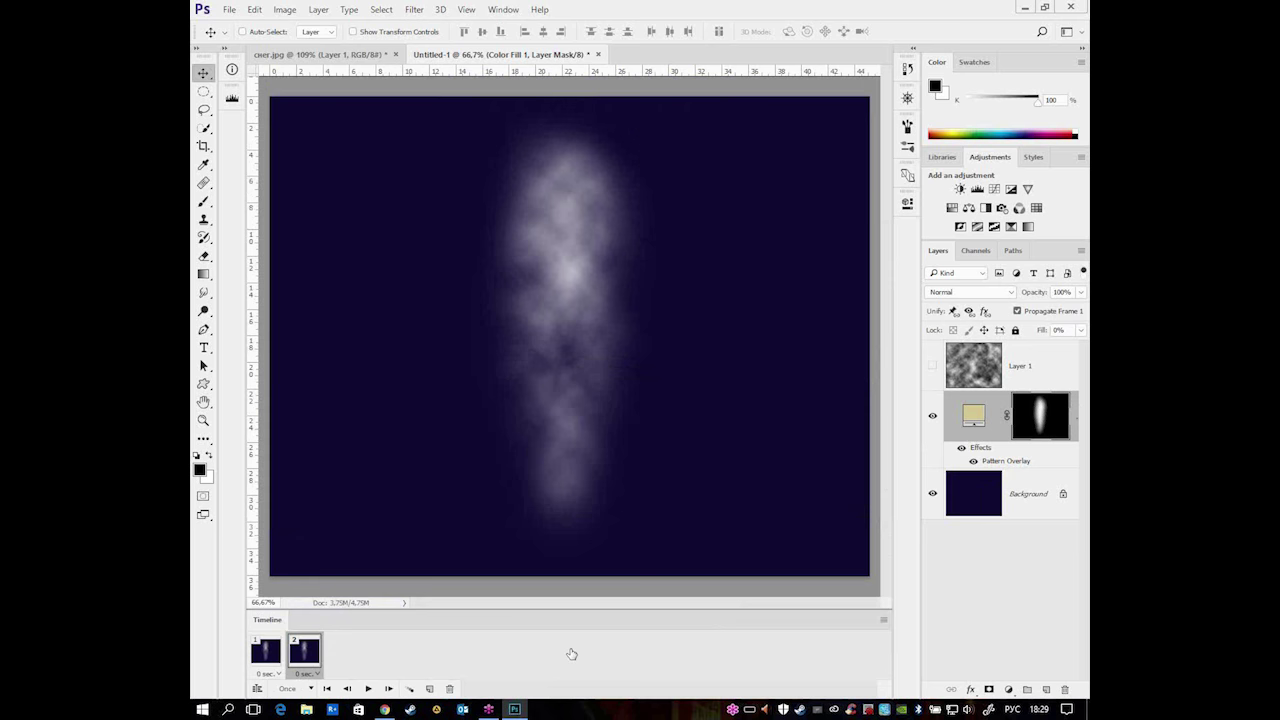
- Shift the cloud pattern upward in frame 2, then tween from the first frame
{"action": "double_click", "coordinate": [1018, 466]}
{"action": "left_click_drag", "start_coordinate": [691, 240], "coordinate": [973, 159]}
{"action": "mouse_move", "coordinate": [567, 446]}
{"action": "left_mouse_down"}
{"action": "mouse_move", "coordinate": [571, 220]}
{"action": "mouse_move", "coordinate": [563, 417]}
{"action": "mouse_move", "coordinate": [566, 277]}
{"action": "left_mouse_up"}
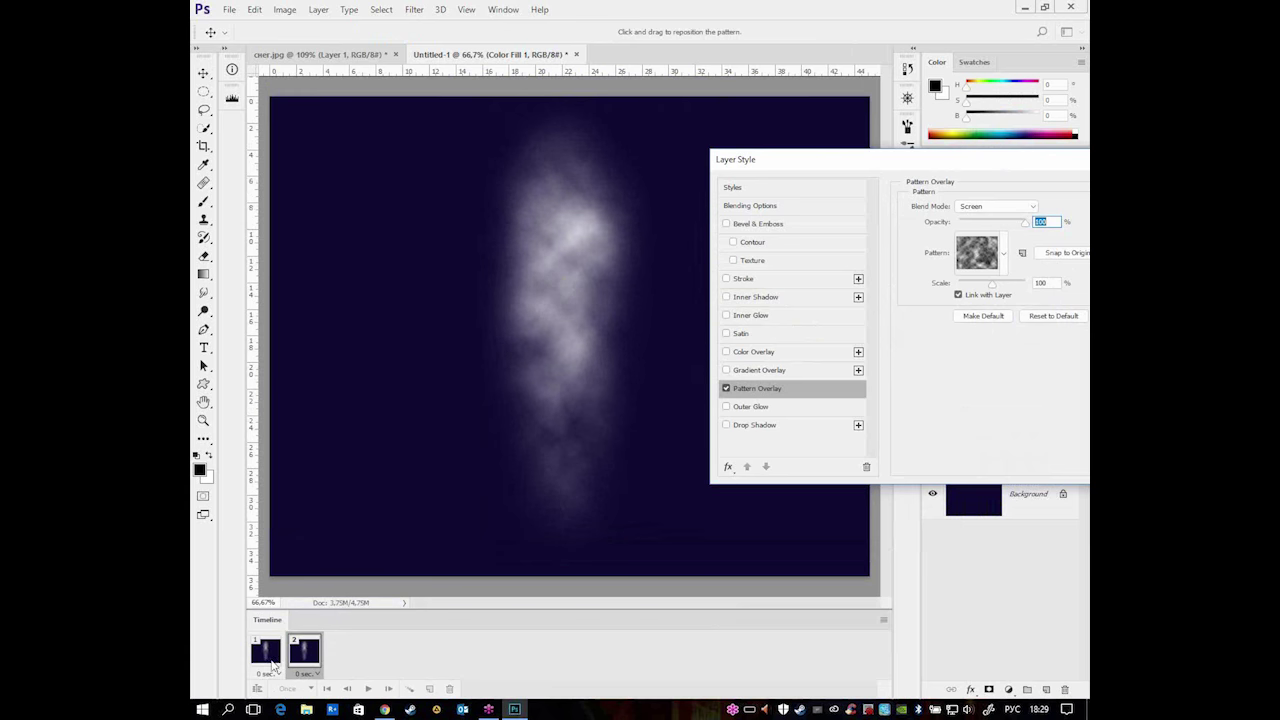
{"action": "left_click_drag", "start_coordinate": [973, 168], "coordinate": [823, 170]}
{"action": "left_click", "coordinate": [1060, 224]}
{"action": "left_click", "coordinate": [279, 649]}
{"action": "left_click", "coordinate": [279, 662]}
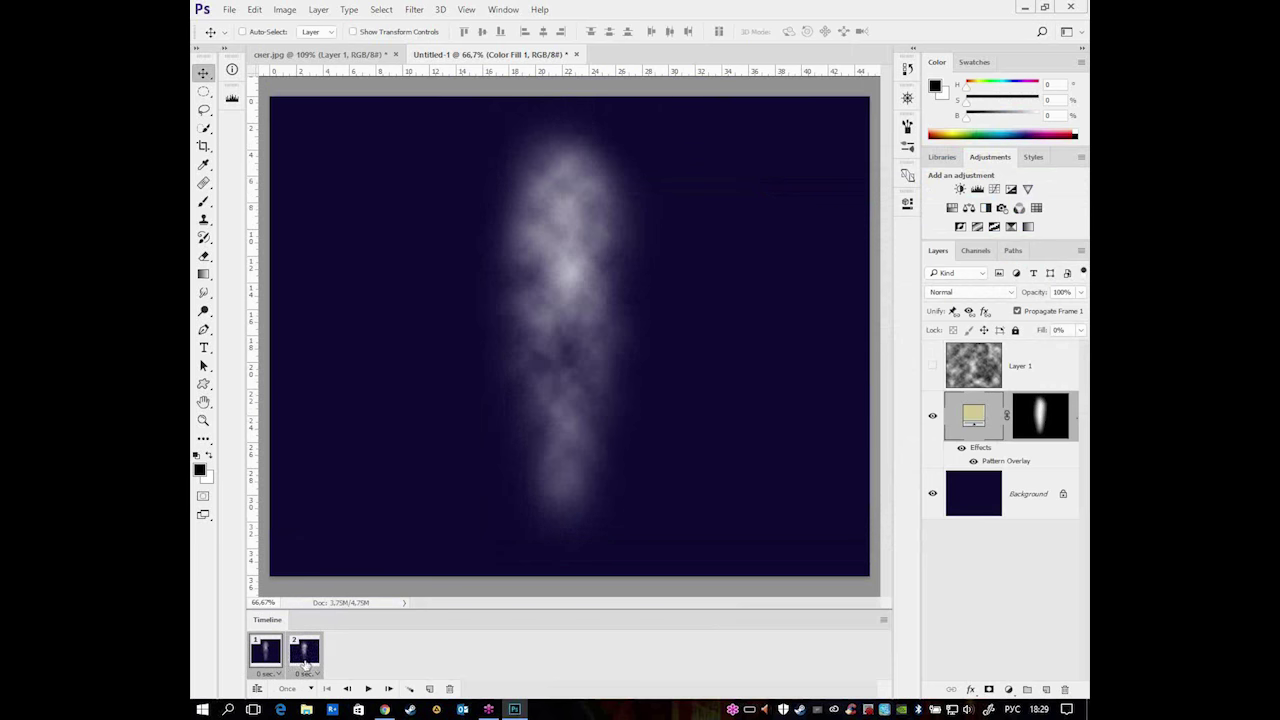
{"action": "left_click", "coordinate": [410, 689]}
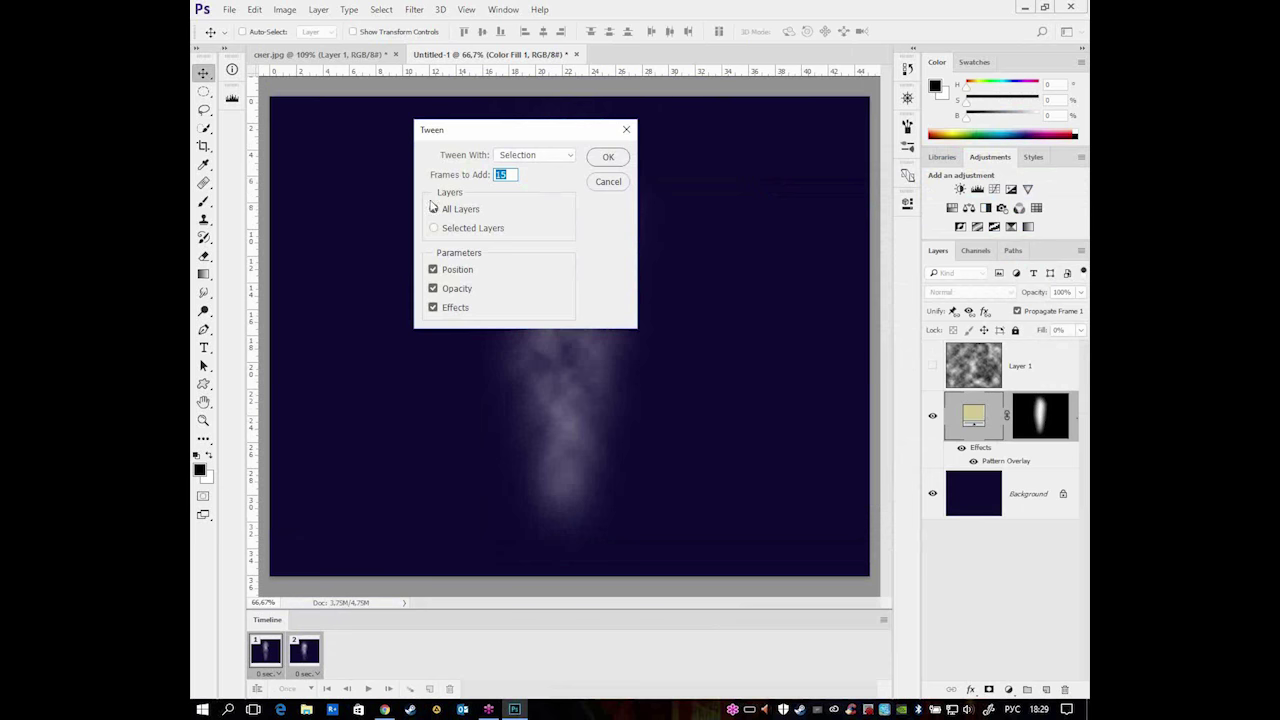
- Add tweened in-betweens for 17 frames total, set looping to Forever, and play
{"action": "left_click_drag", "start_coordinate": [534, 135], "coordinate": [681, 131]}
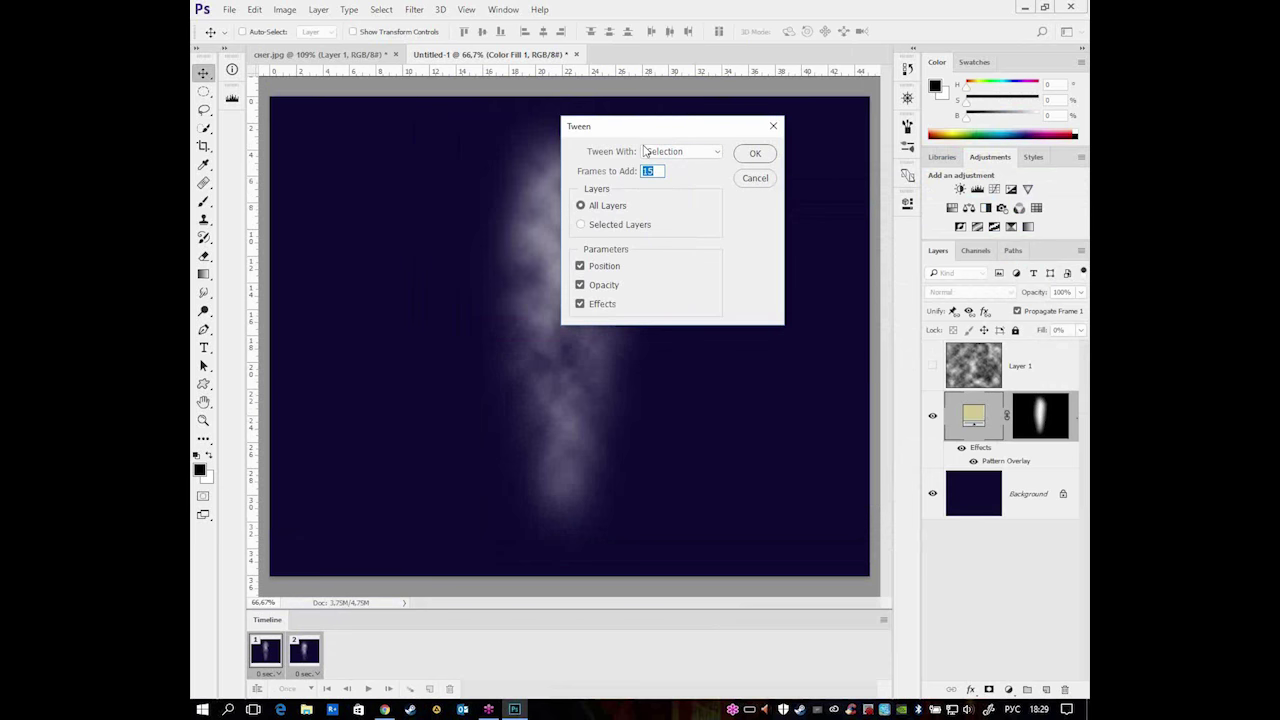
{"action": "left_click", "coordinate": [752, 154]}
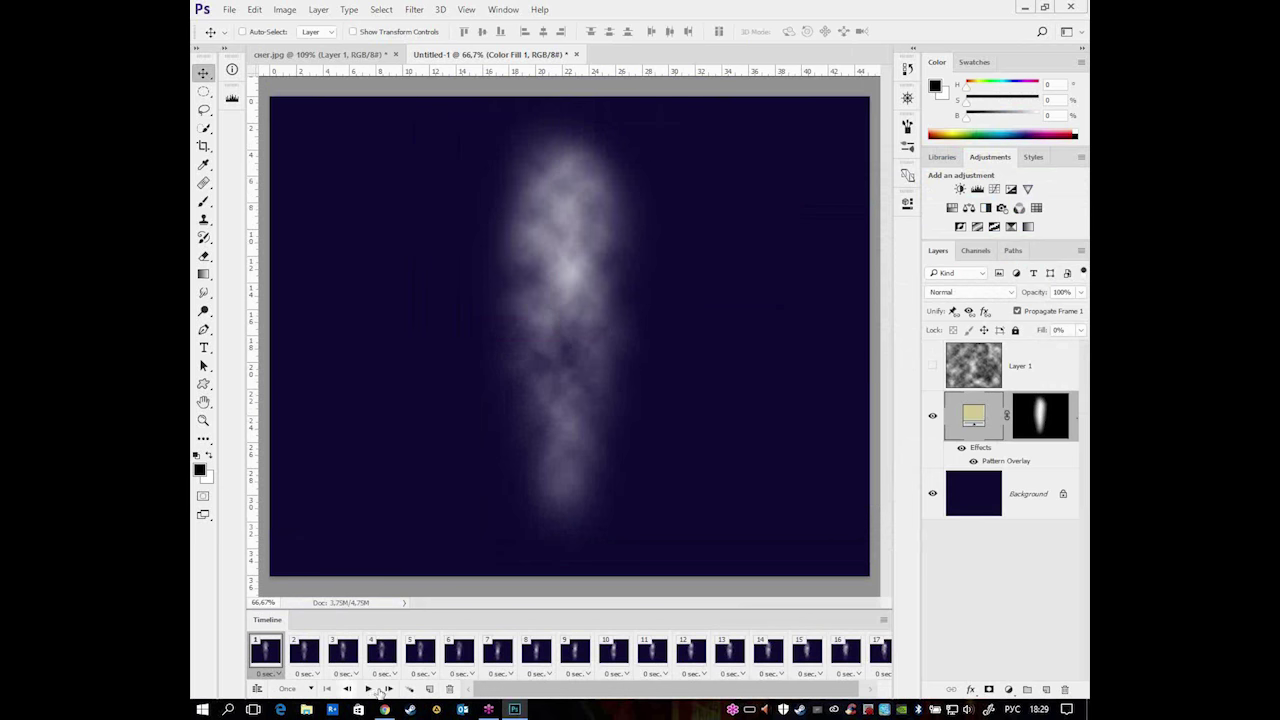
{"action": "left_click", "coordinate": [368, 689]}
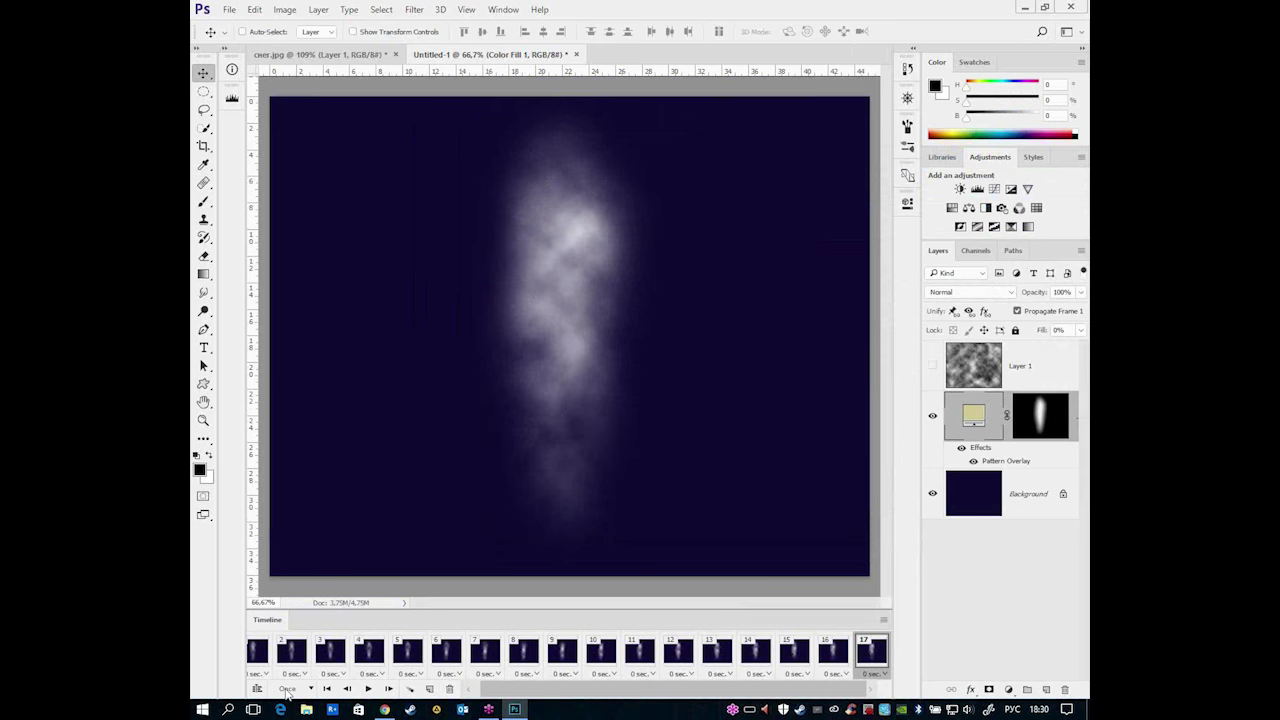
{"action": "left_click", "coordinate": [288, 689]}
{"action": "left_click", "coordinate": [300, 651]}
{"action": "left_click", "coordinate": [368, 689]}
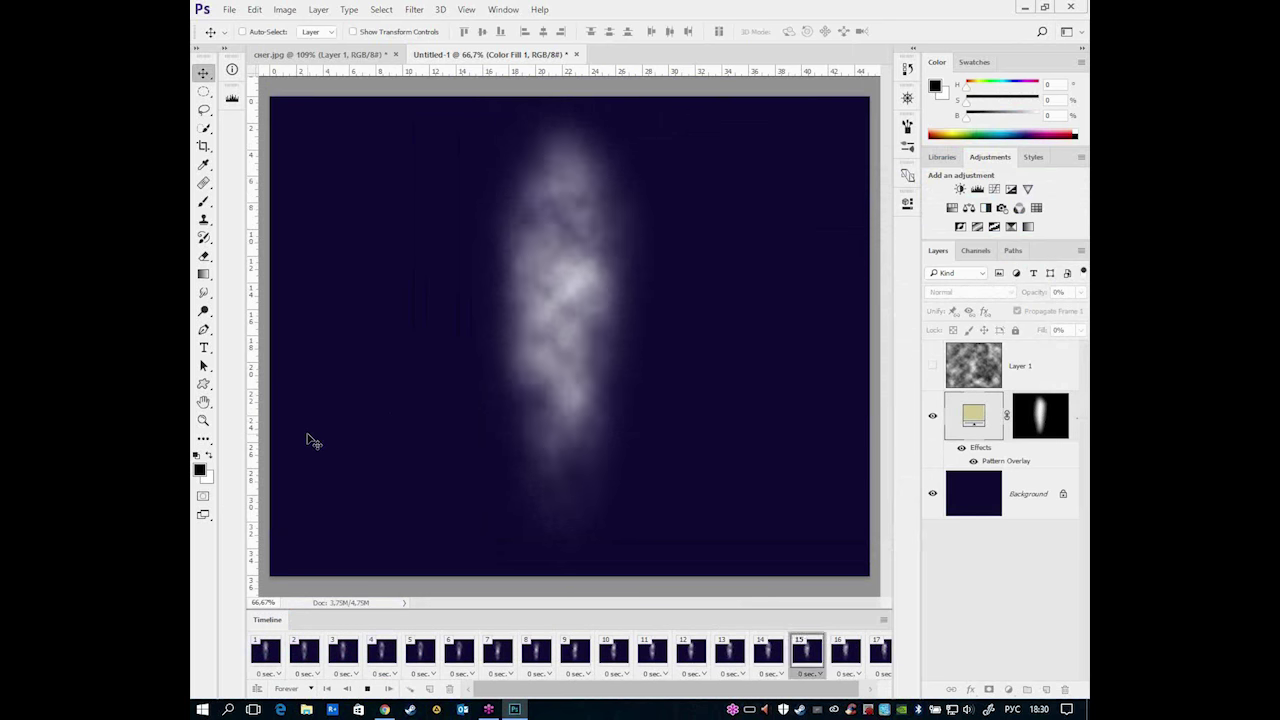
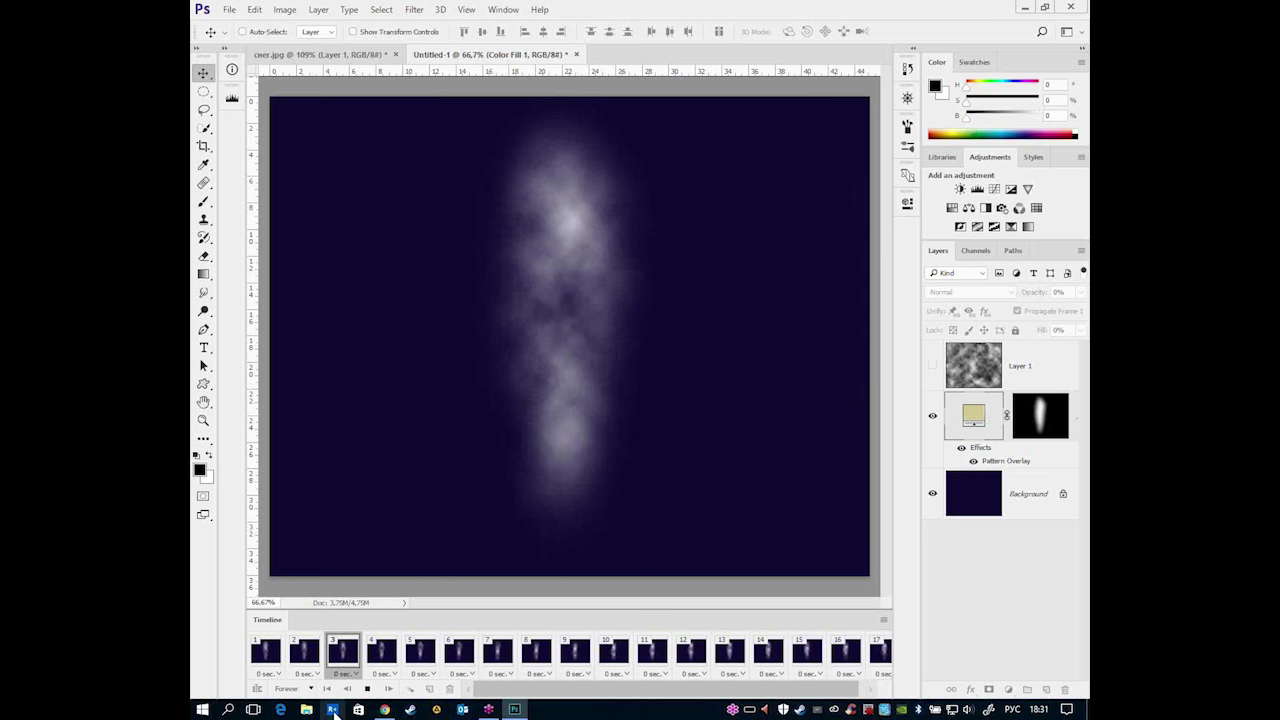
- Stop the cloud animation playback and delete Layer 1
{"action": "left_click", "coordinate": [367, 689]}
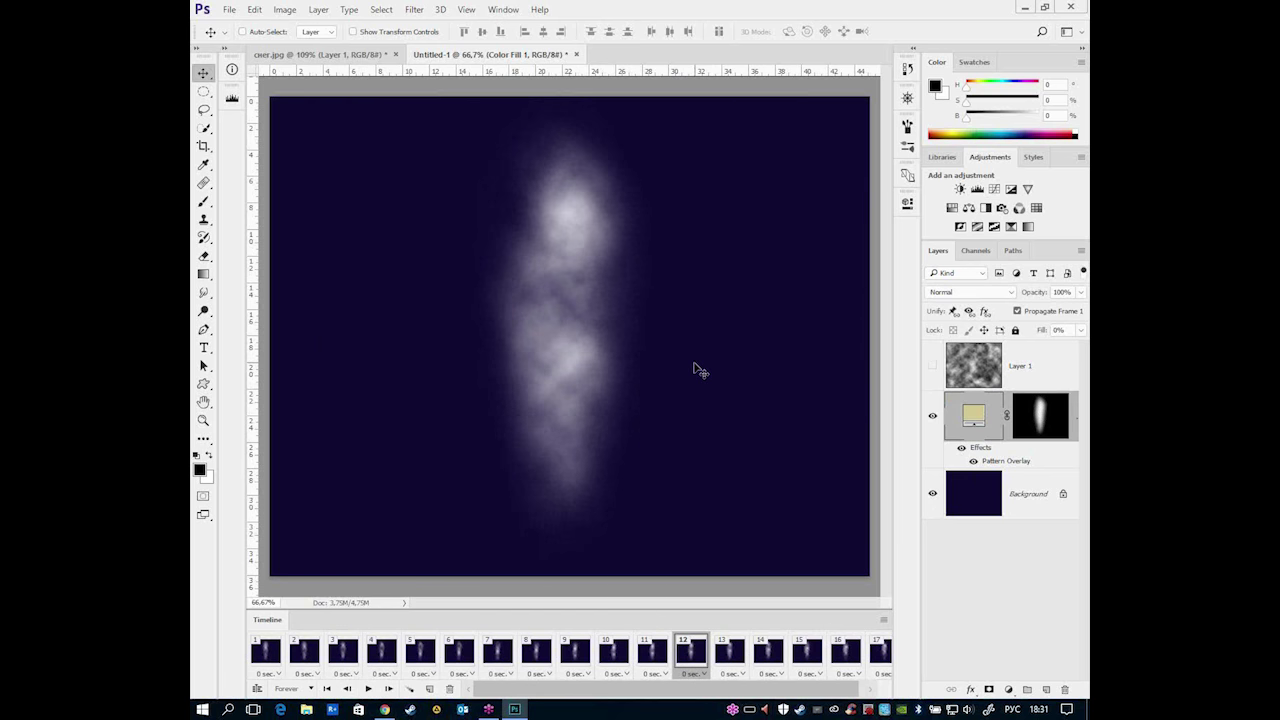
{"action": "left_click_drag", "start_coordinate": [1060, 368], "coordinate": [1064, 689]}
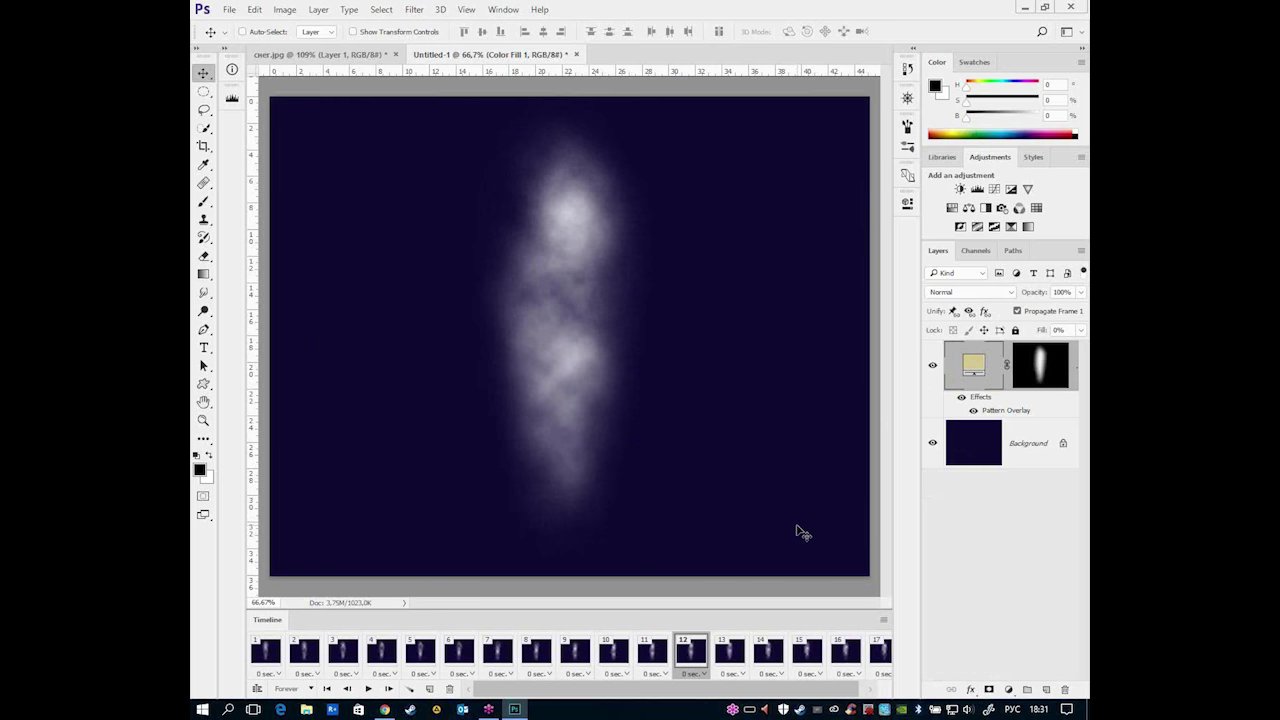
{"action": "left_click", "coordinate": [975, 445]}
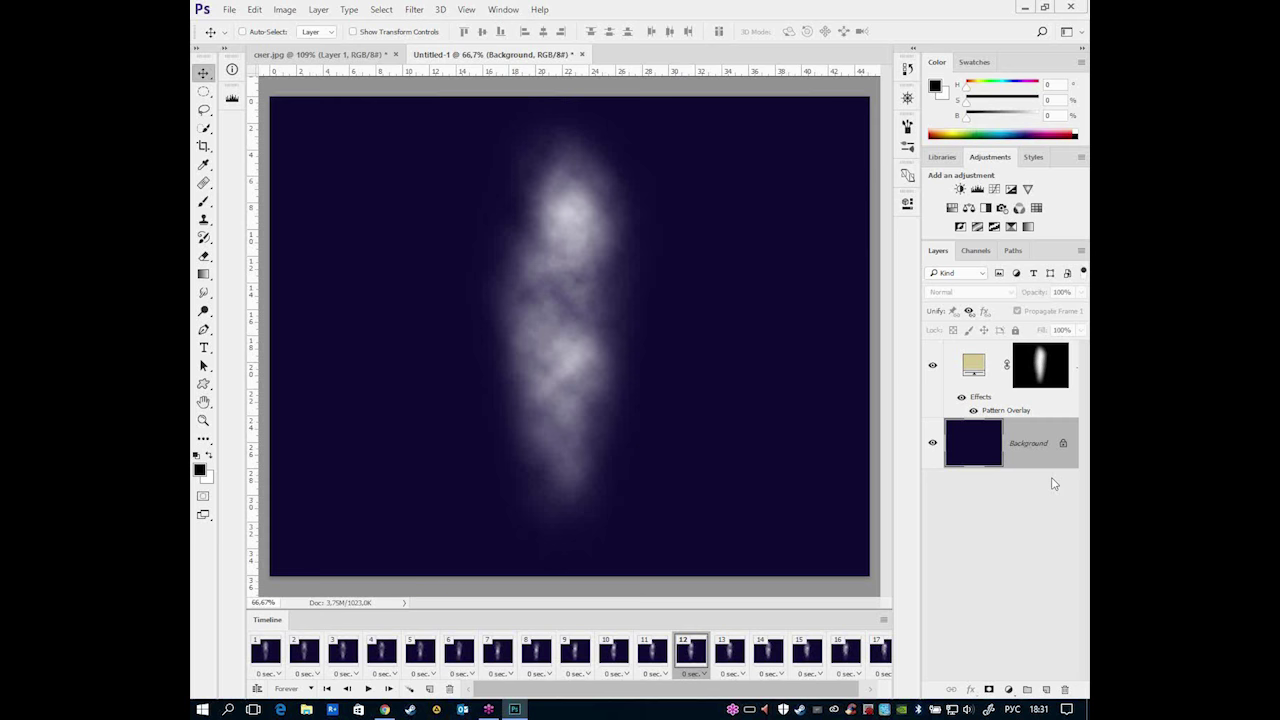
- Convert the Background into a black-filled Layer 0 and bring up the снег.jpg document
{"action": "double_click", "coordinate": [978, 444]}
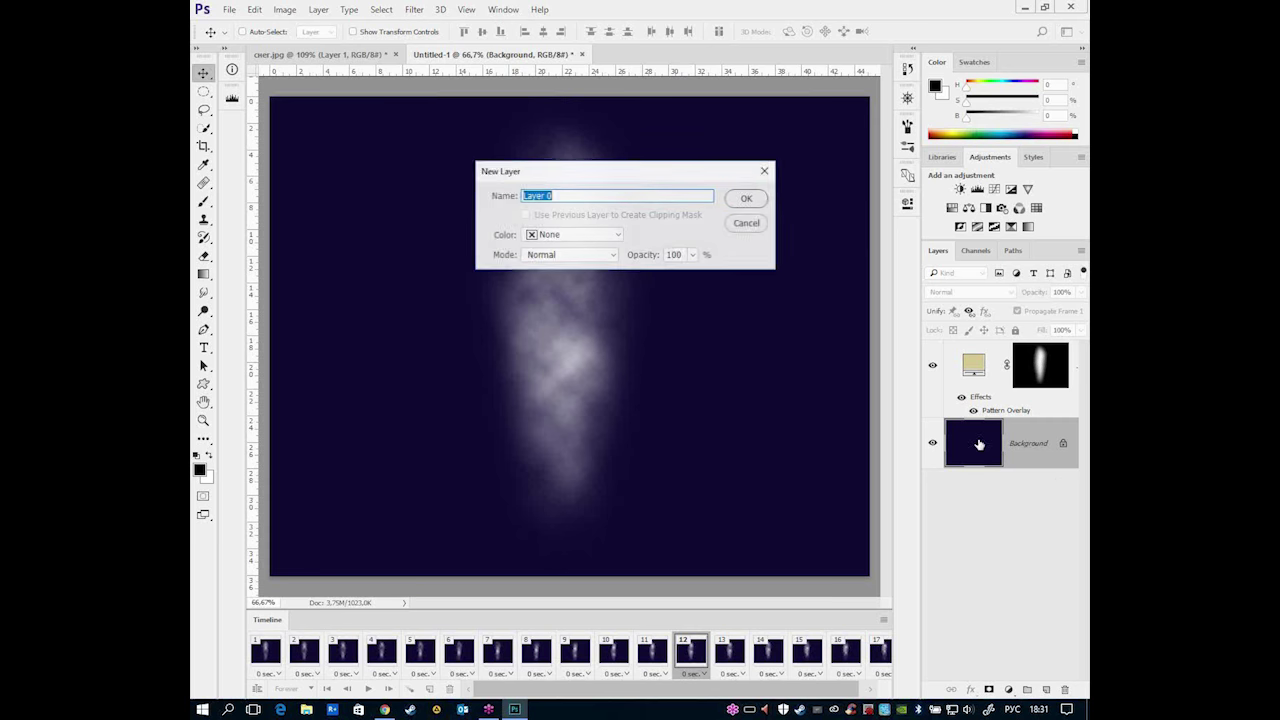
{"action": "left_click", "coordinate": [748, 199]}
{"action": "key", "text": "alt+BackSpace"}
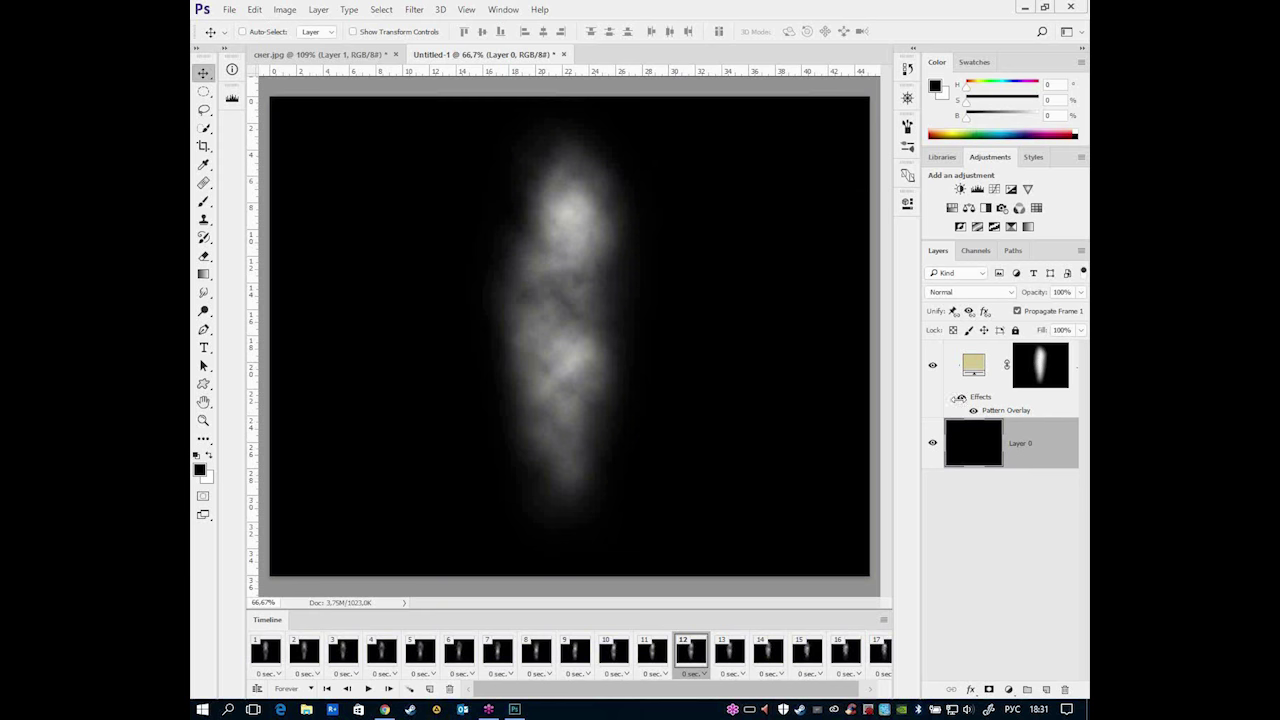
{"action": "left_click", "coordinate": [977, 368]}
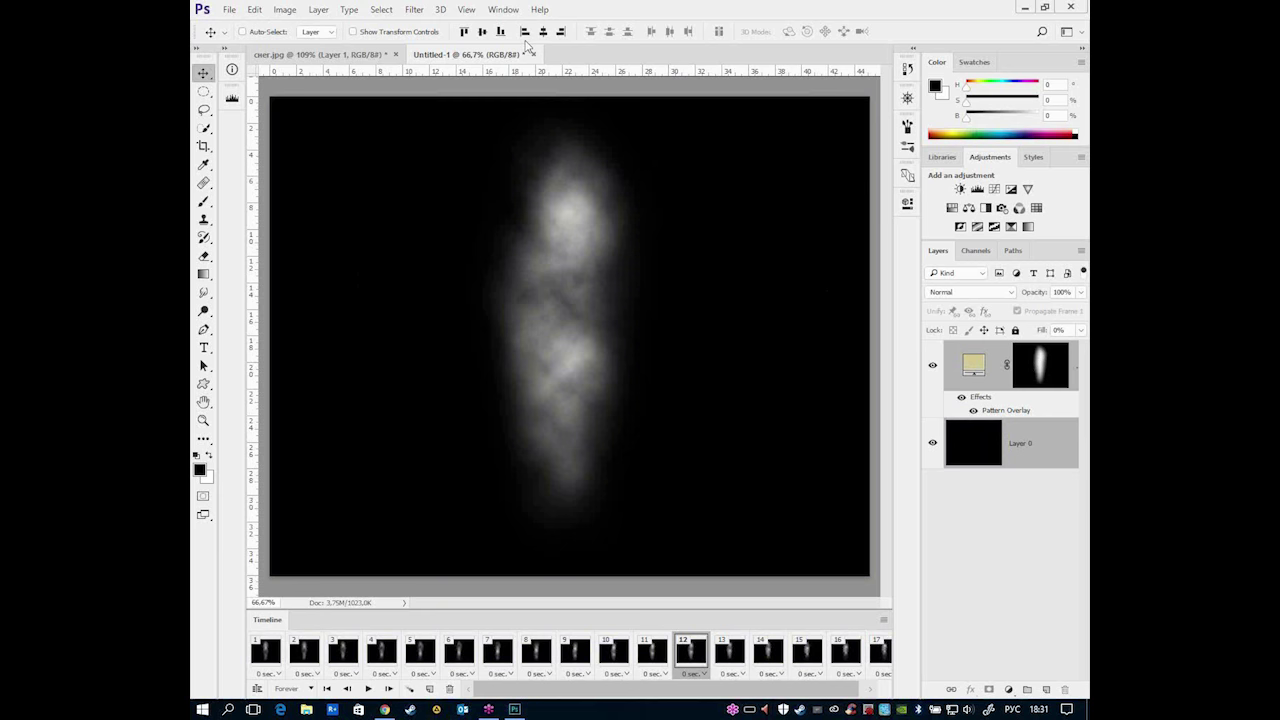
{"action": "left_click", "coordinate": [320, 54]}
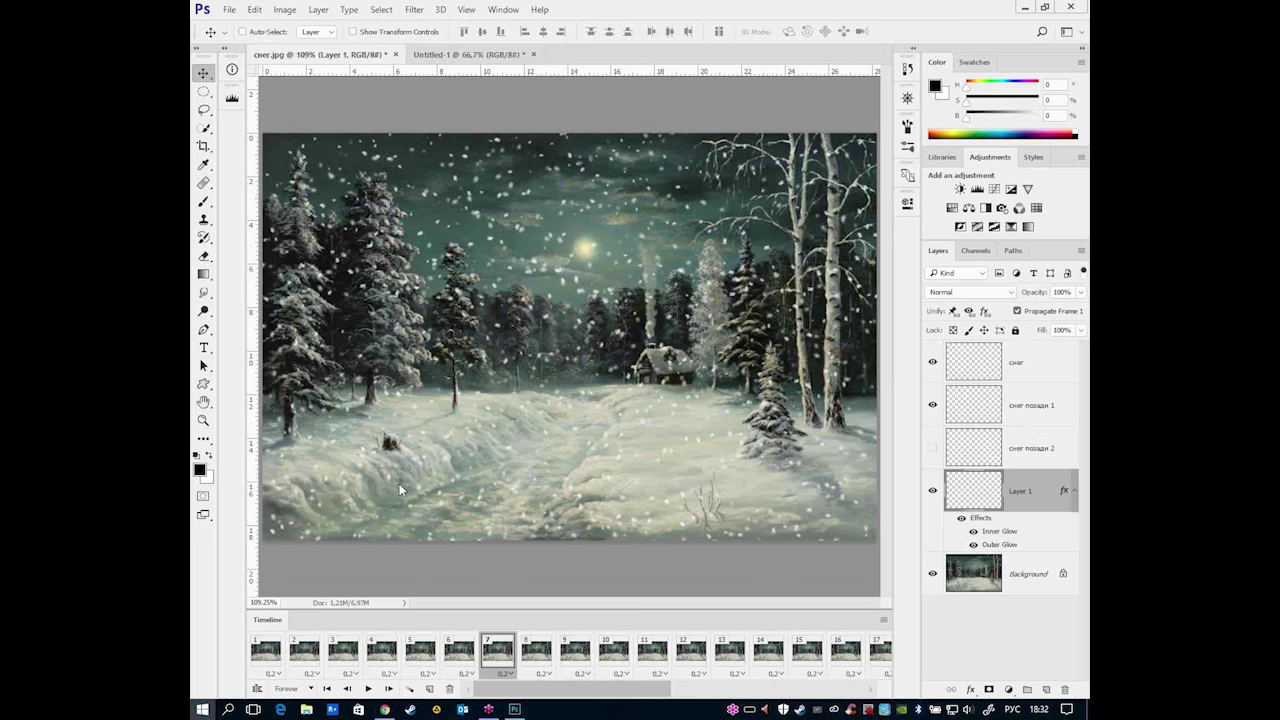
{"action": "left_click", "coordinate": [202, 709]}
{"action": "left_click", "coordinate": [944, 518]}
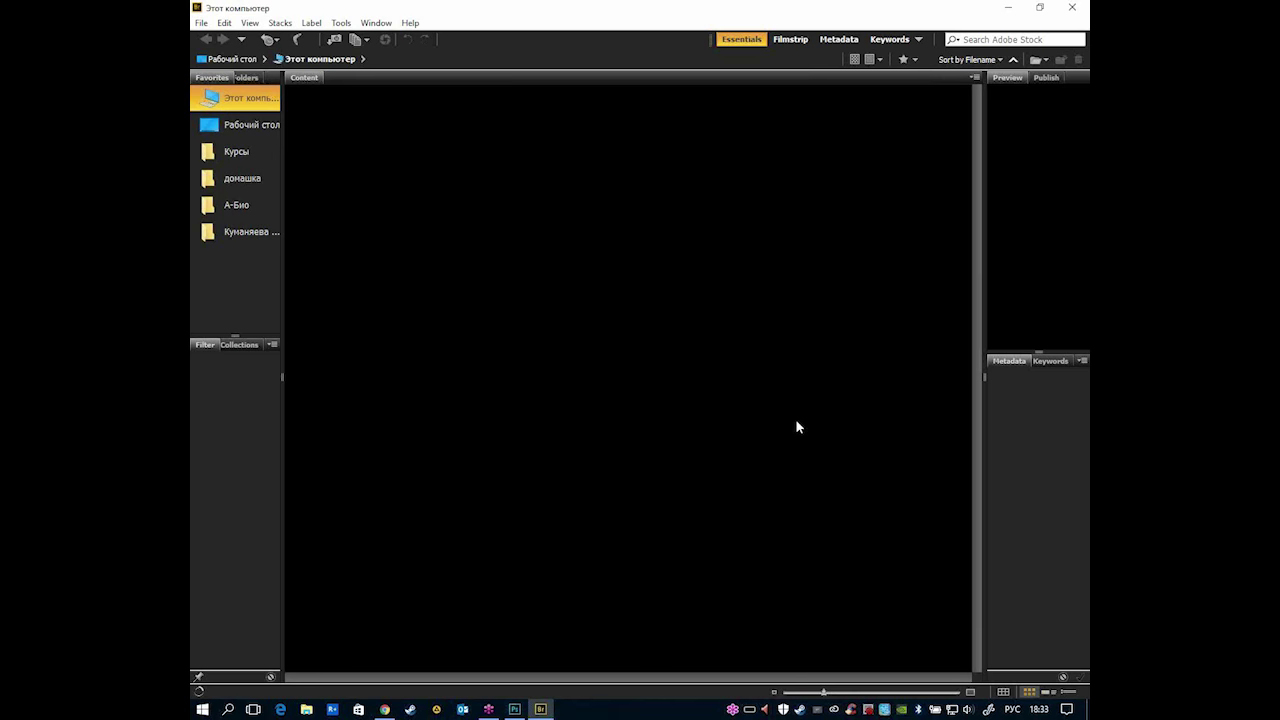
- In Bridge, browse Курсы > фш1 and select the ps1_065.jpg dragon image
{"action": "left_click", "coordinate": [250, 151]}
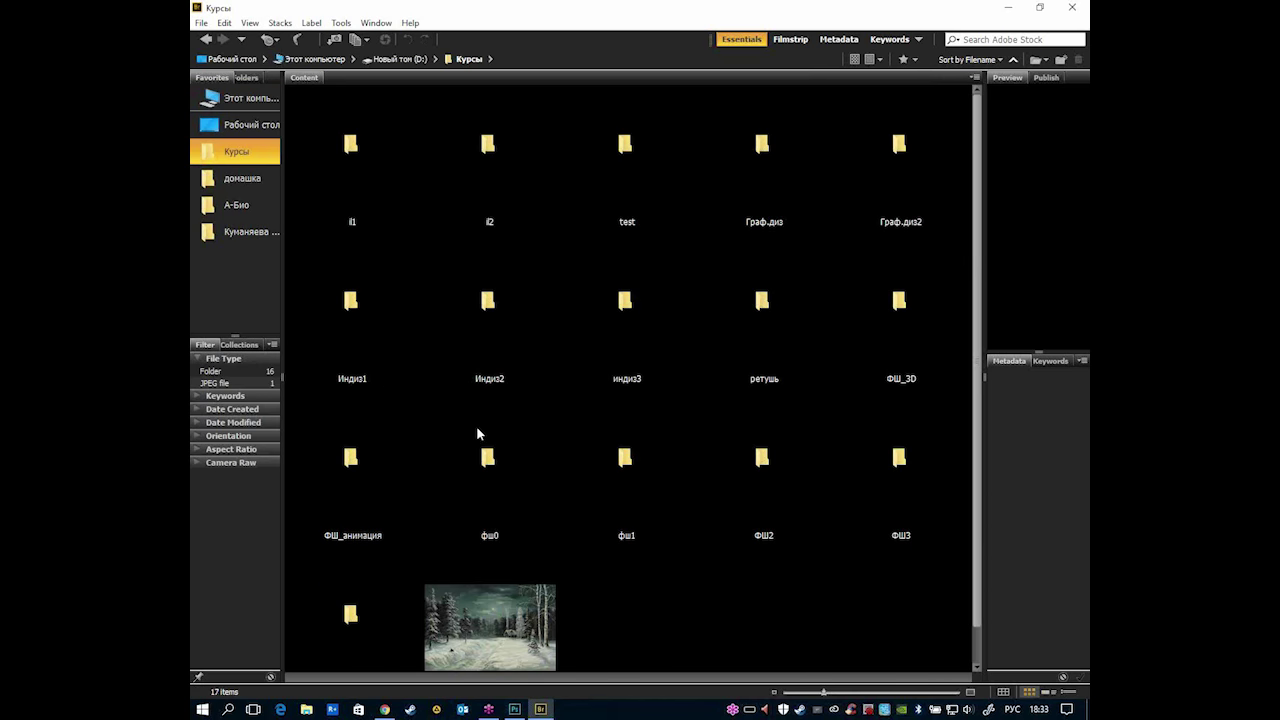
{"action": "left_click", "coordinate": [525, 180]}
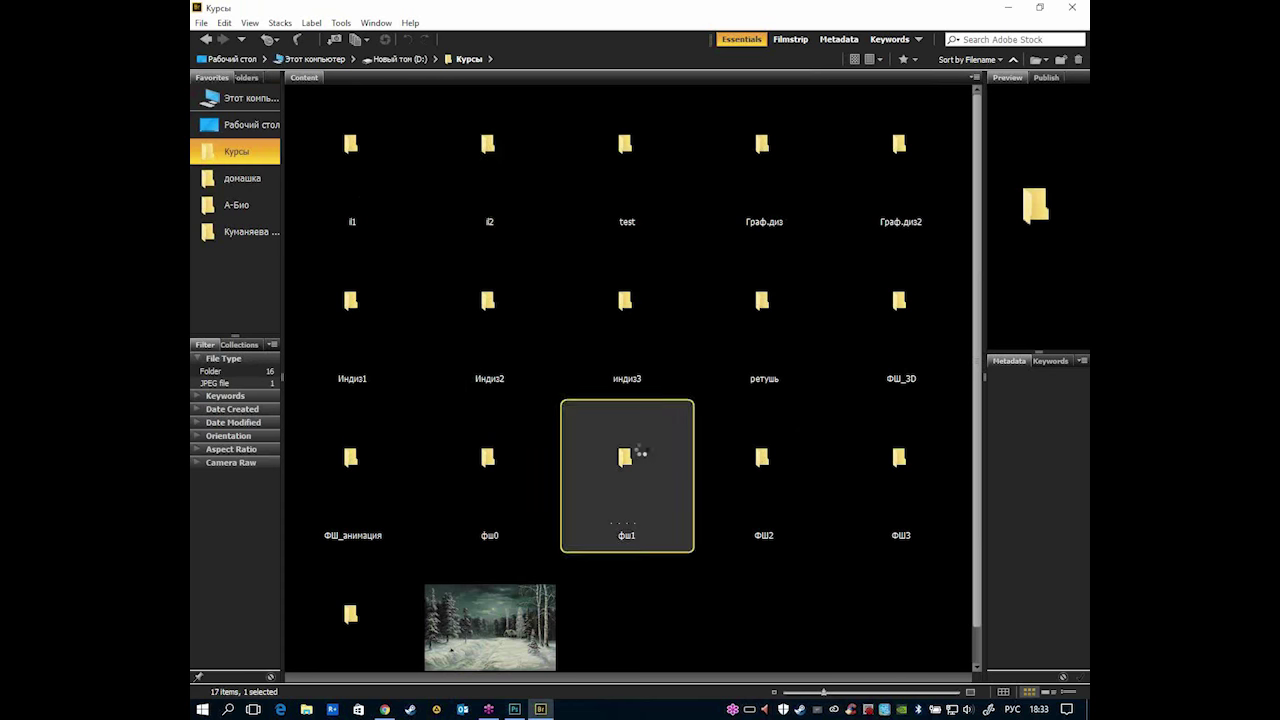
{"action": "double_click", "coordinate": [636, 455]}
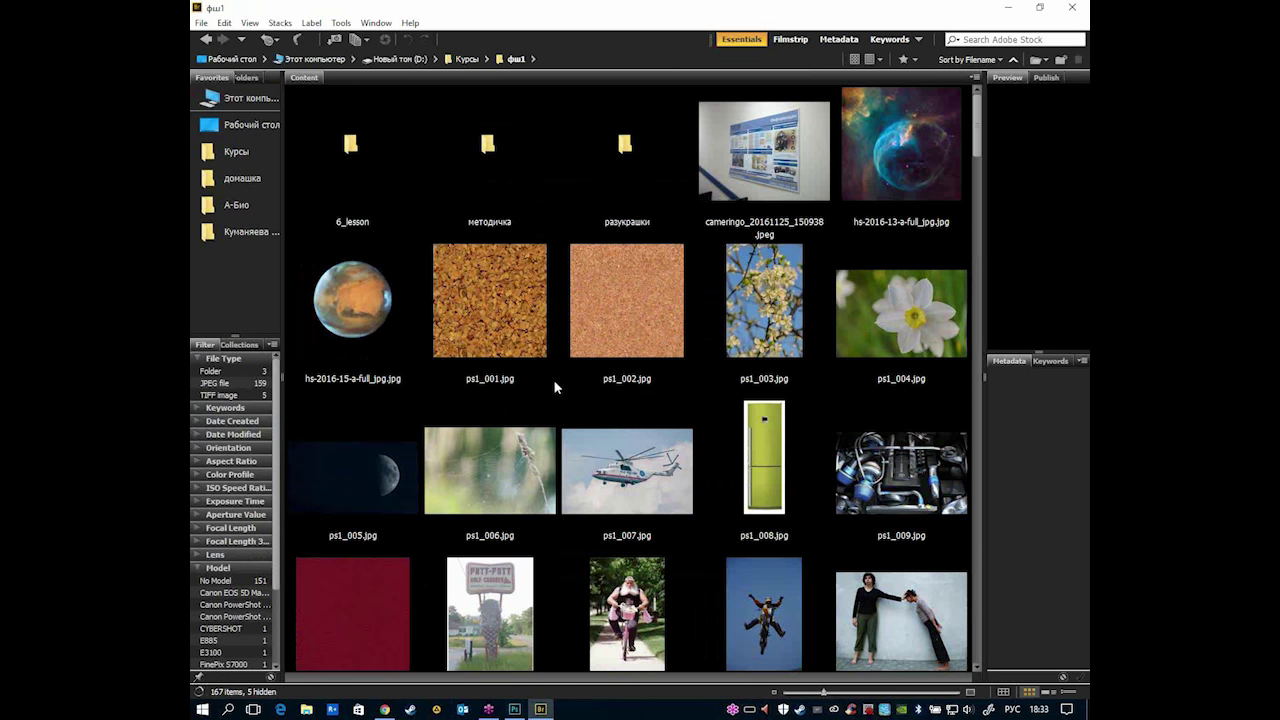
{"action": "scroll", "coordinate": [750, 511], "scroll_direction": "down", "scroll_amount": 1}
{"action": "scroll", "coordinate": [751, 507], "scroll_direction": "down", "scroll_amount": 2}
{"action": "scroll", "coordinate": [751, 507], "scroll_direction": "down", "scroll_amount": 2}
{"action": "scroll", "coordinate": [751, 507], "scroll_direction": "down", "scroll_amount": 3}
{"action": "scroll", "coordinate": [755, 518], "scroll_direction": "down", "scroll_amount": 3}
{"action": "scroll", "coordinate": [755, 518], "scroll_direction": "down", "scroll_amount": 1}
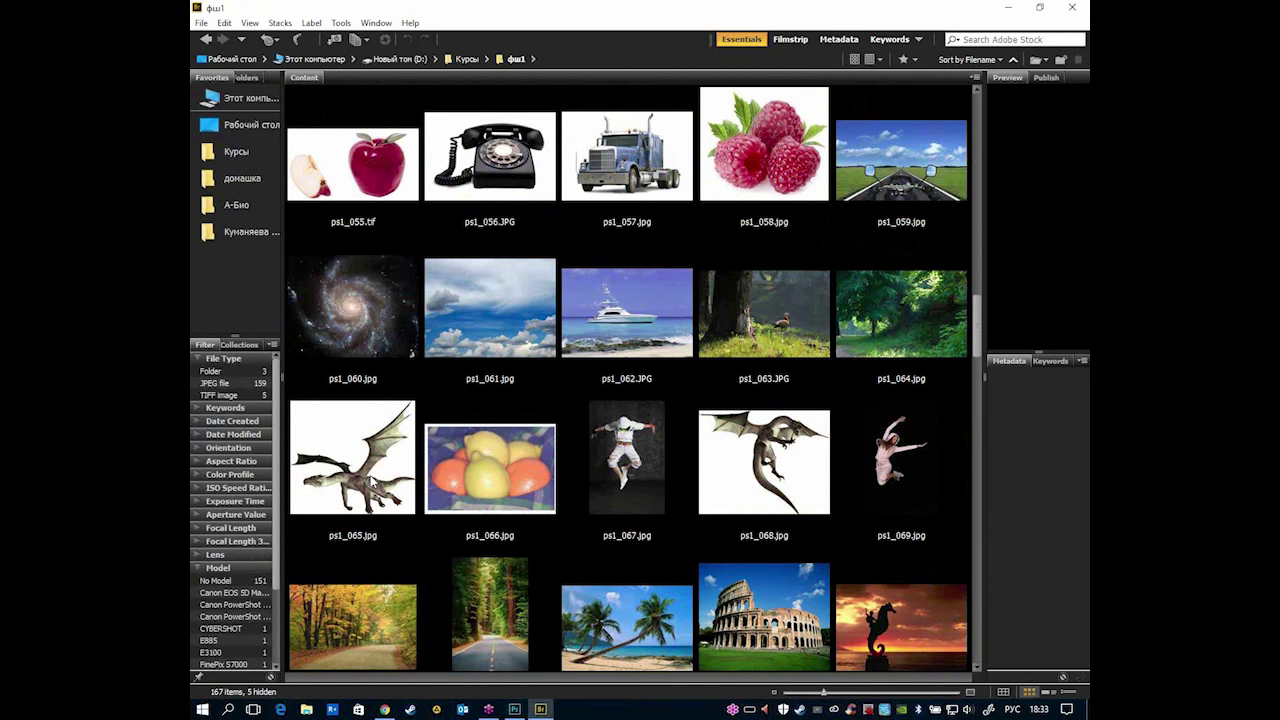
{"action": "left_click", "coordinate": [350, 472]}
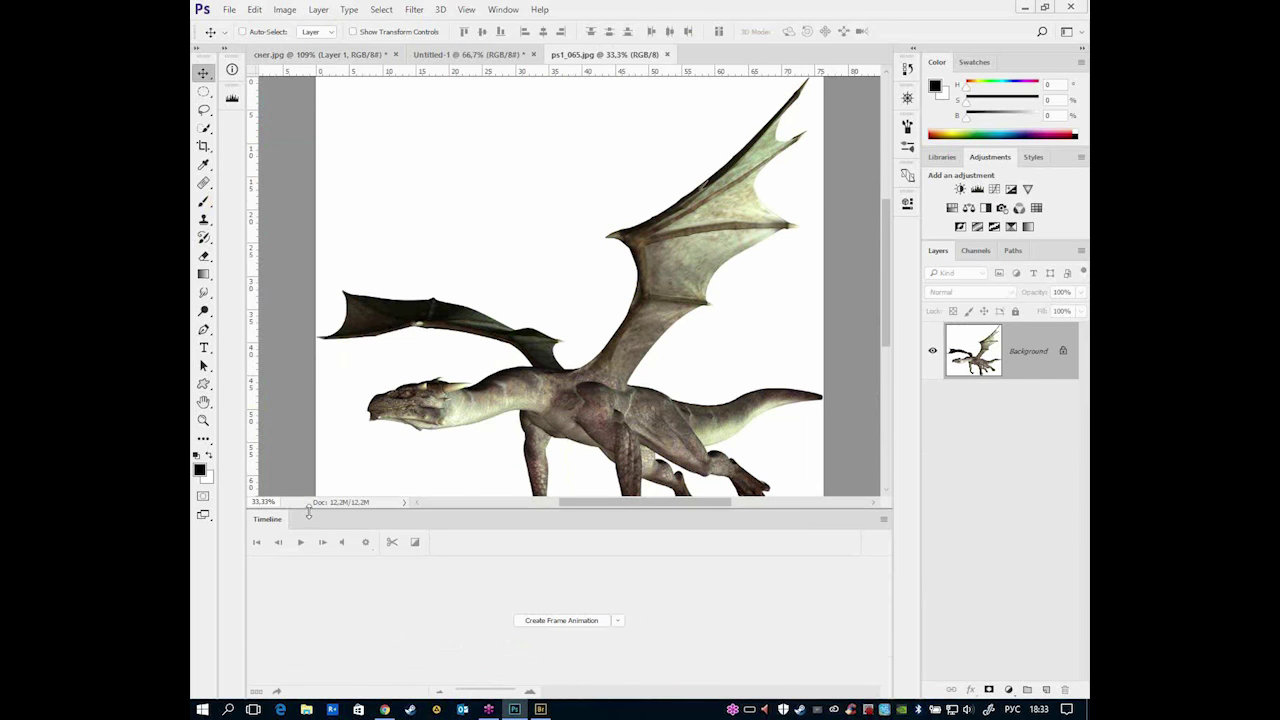
- Magic-wand the white background and delete it, leaving the dragon on transparent Layer 0
{"action": "left_click_drag", "start_coordinate": [308, 511], "coordinate": [310, 563]}
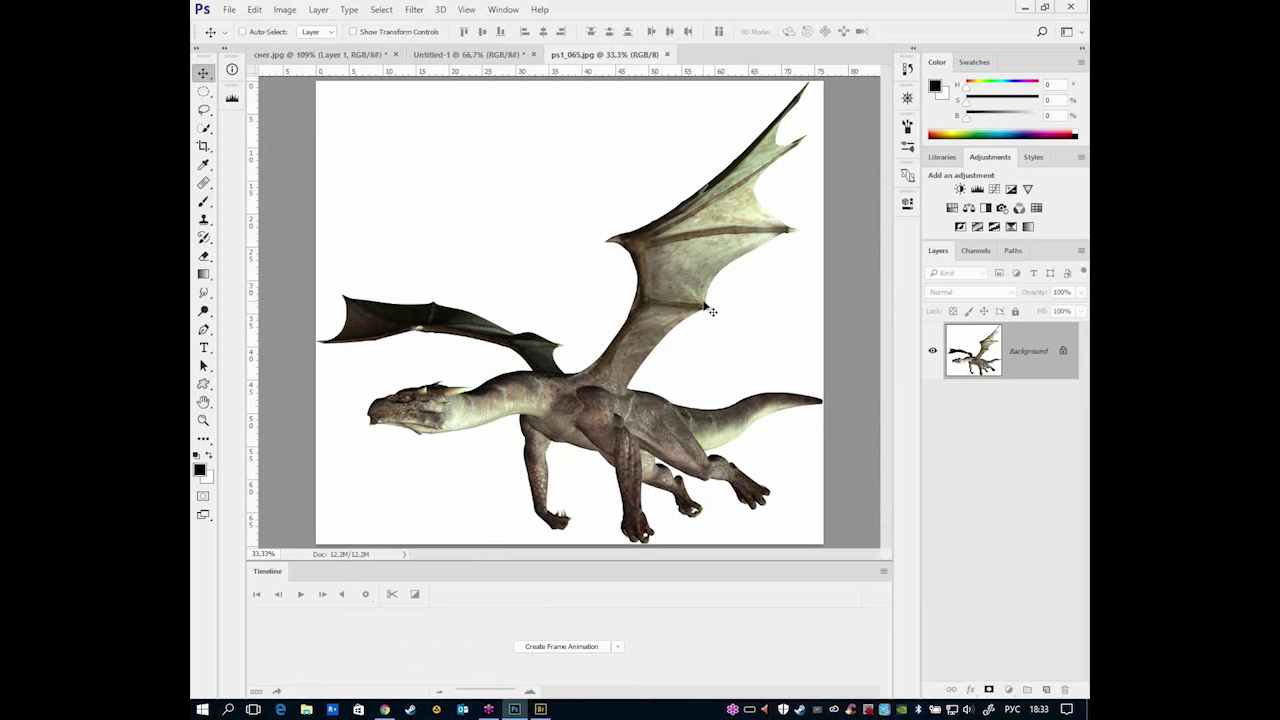
{"action": "key", "text": "w"}
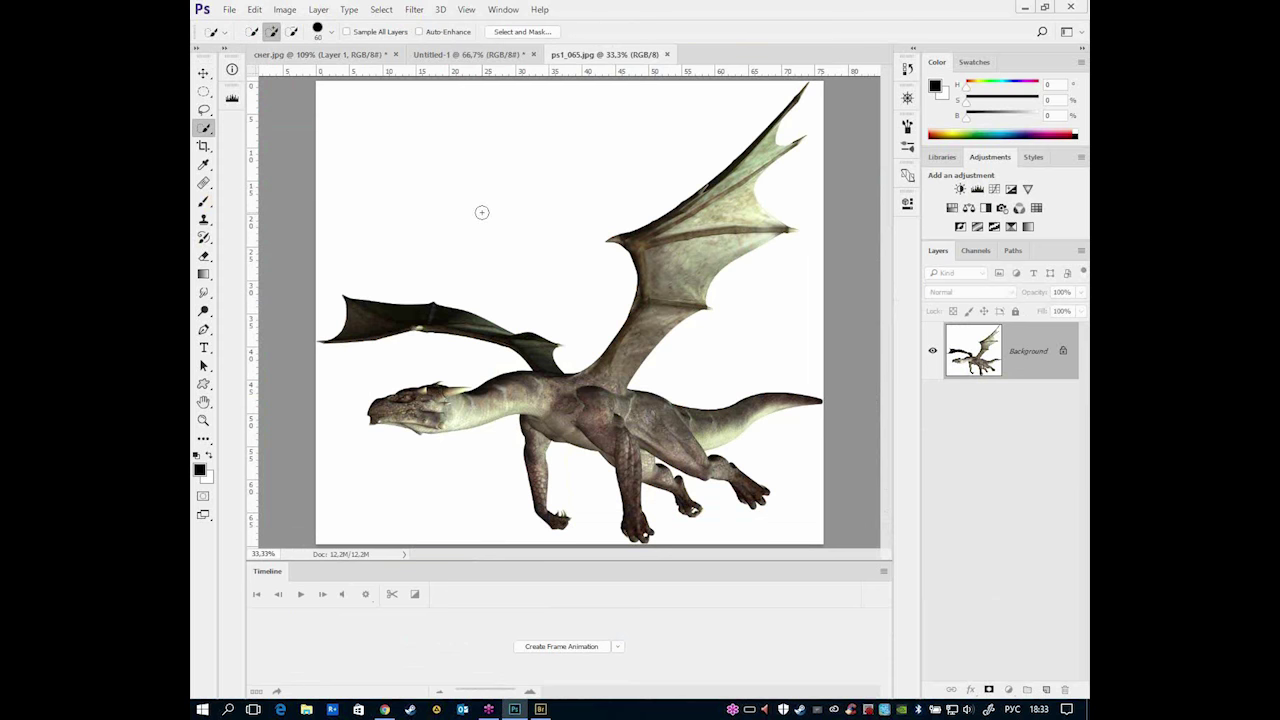
{"action": "key", "text": "shift+w"}
{"action": "left_click", "coordinate": [490, 204]}
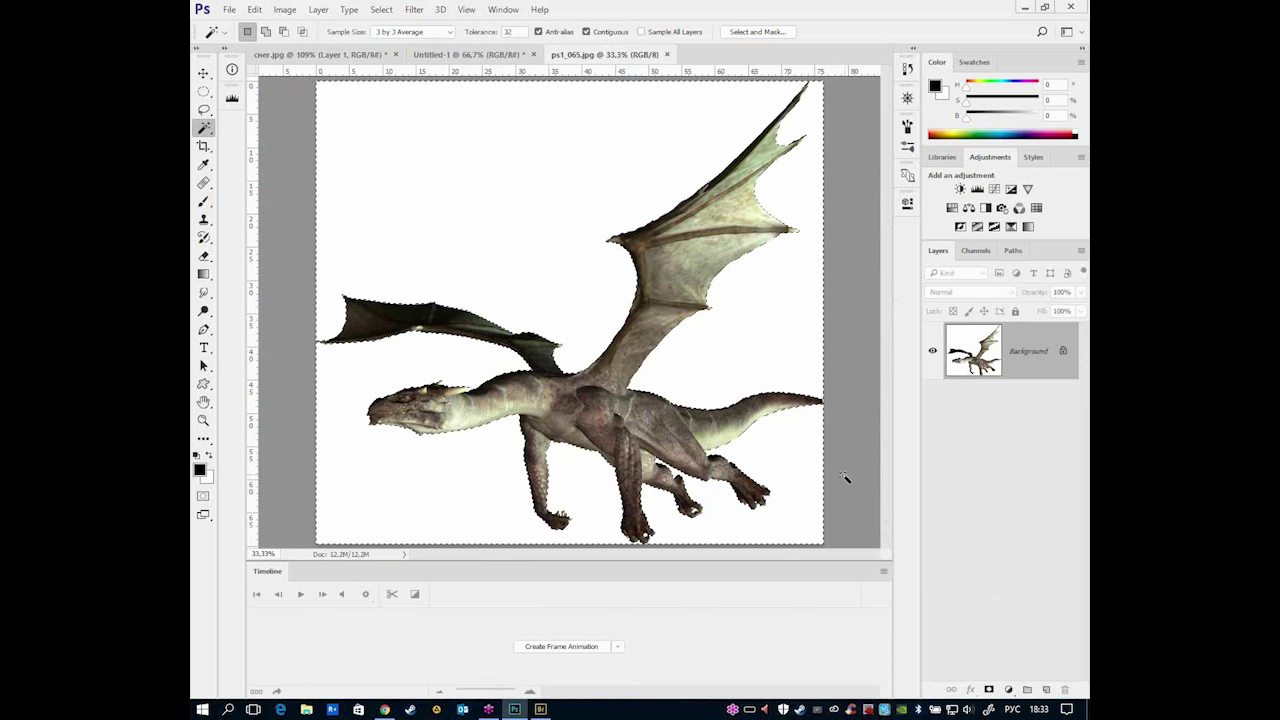
{"action": "left_click", "coordinate": [1060, 352]}
{"action": "key", "text": "Delete"}
{"action": "key", "text": "ctrl+d"}
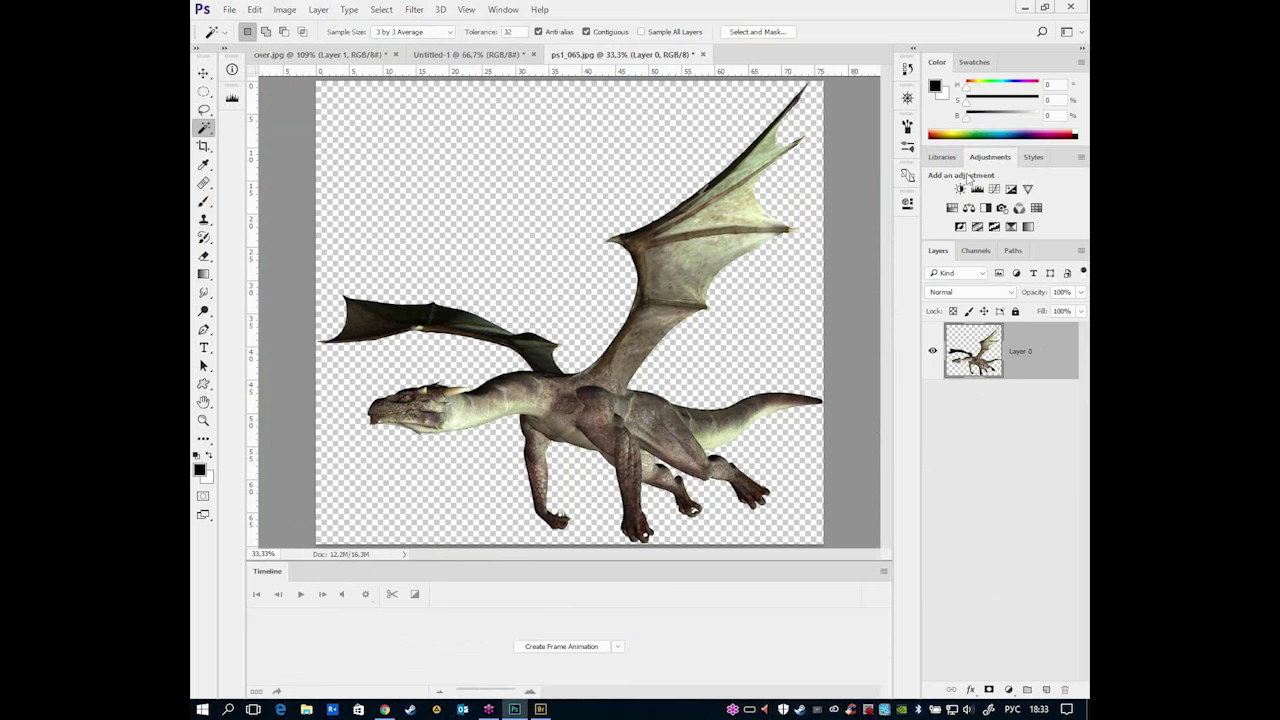
{"action": "left_click", "coordinate": [203, 73]}
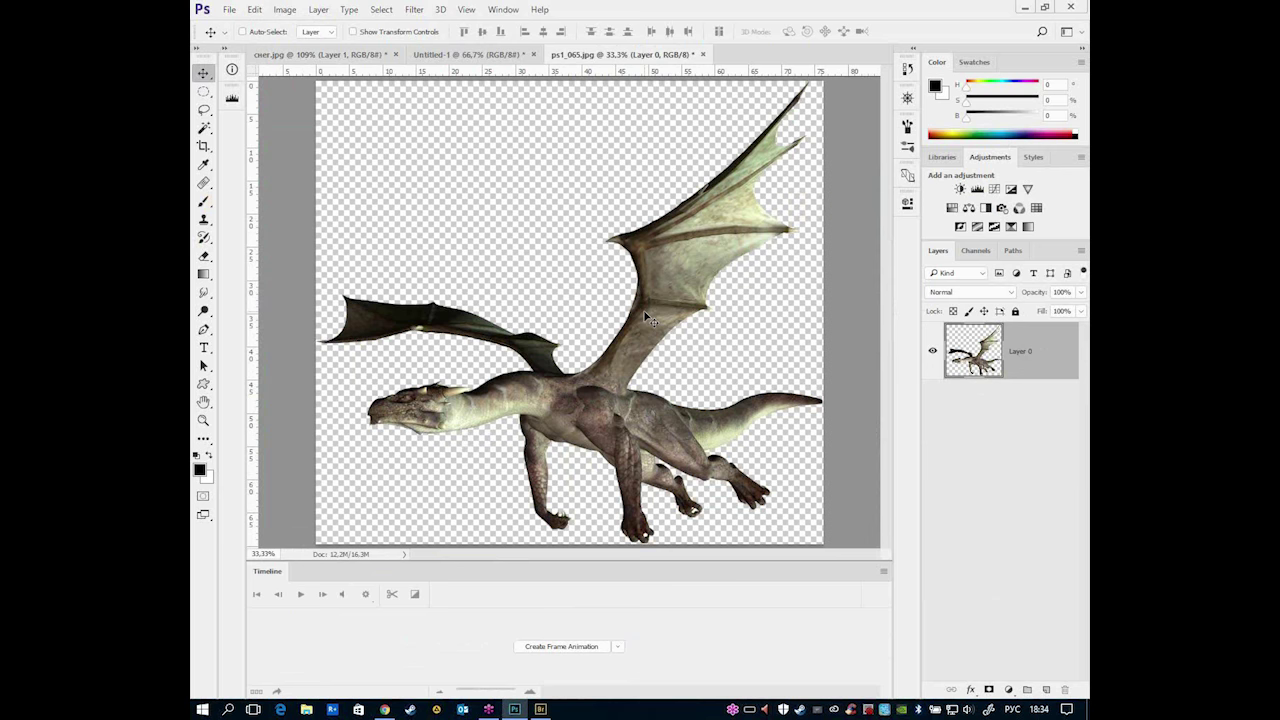
- Rename Layer 0 to 'norm'
{"action": "double_click", "coordinate": [1020, 352]}
{"action": "type", "text": "Twe"}
{"action": "key", "text": "BackSpace"}
{"action": "key", "text": "BackSpace"}
{"action": "key", "text": "BackSpace"}
{"action": "key", "text": "alt+shift"}
{"action": "type", "text": "orm"}
{"action": "key", "text": "Return"}
- Duplicate norm three times and name the copies +1, +2 and 3
{"action": "key", "text": "ctrl"}
{"action": "key", "text": "ctrl+j"}
{"action": "key", "text": "ctrl+j"}
{"action": "key", "text": "ctrl+j"}
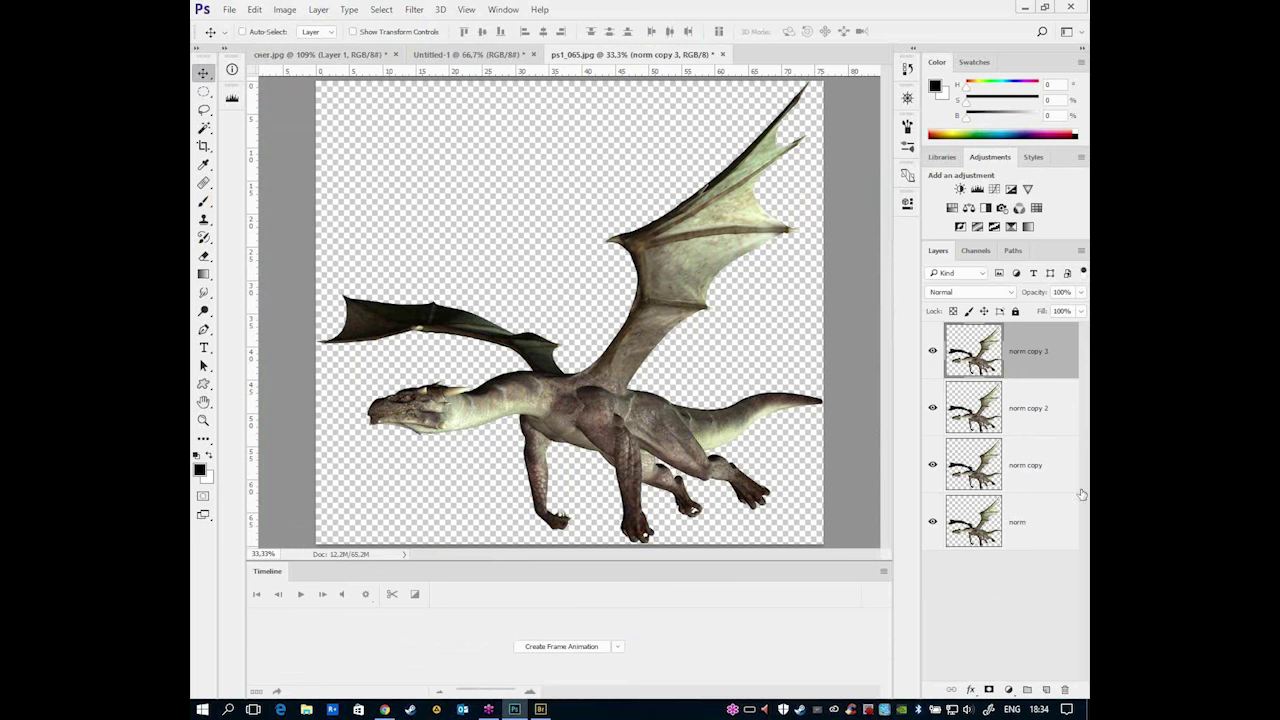
{"action": "double_click", "coordinate": [1032, 466]}
{"action": "type", "text": "+1"}
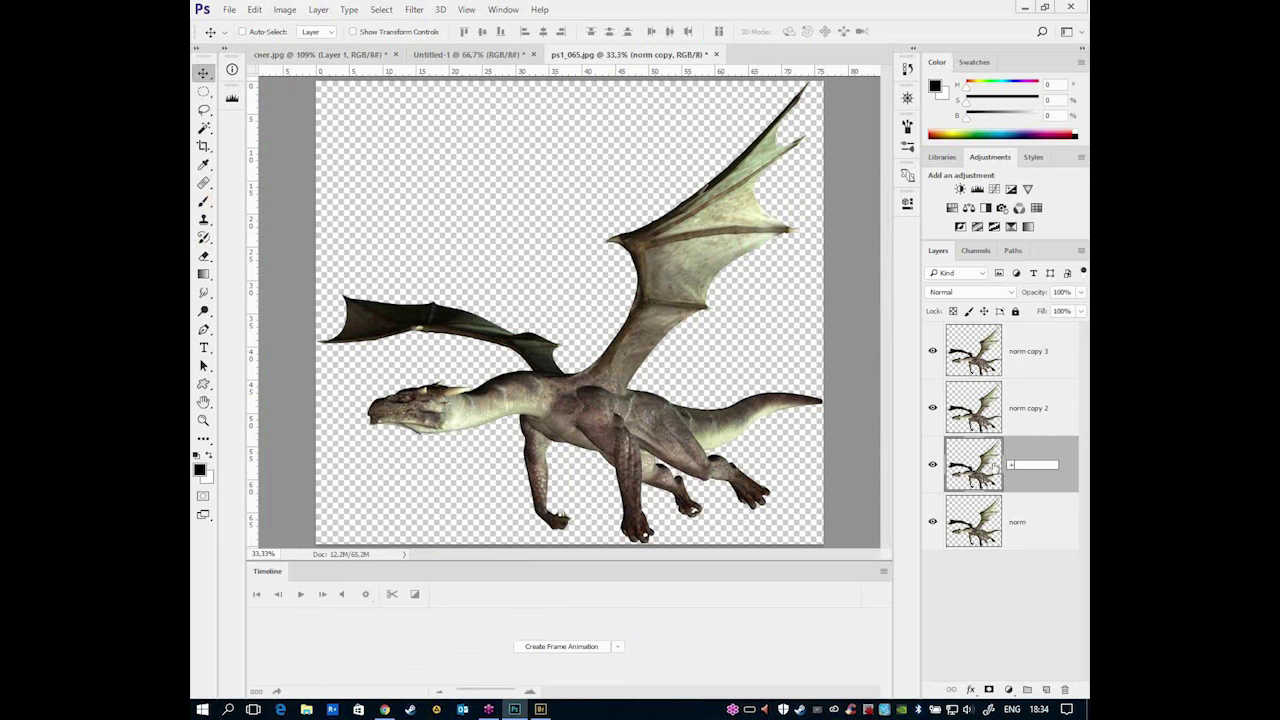
{"action": "double_click", "coordinate": [1025, 408]}
{"action": "type", "text": "+2"}
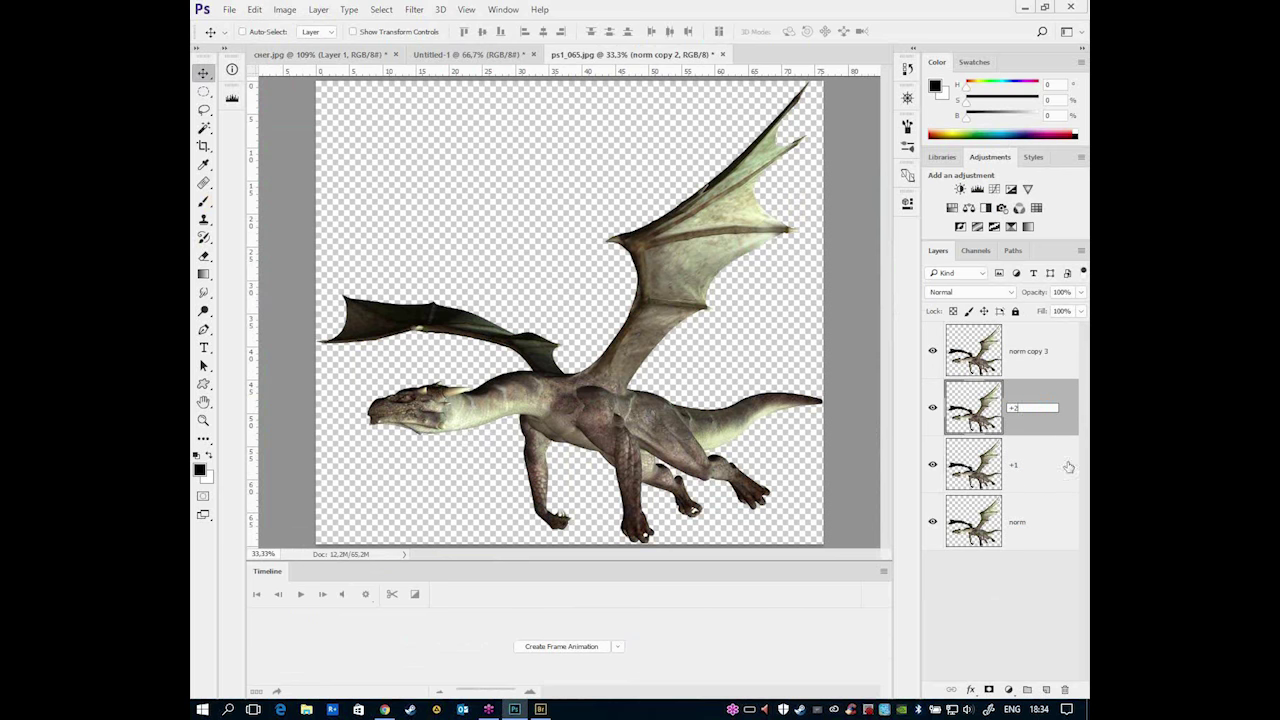
{"action": "double_click", "coordinate": [1042, 356]}
{"action": "type", "text": "3"}
{"action": "key", "text": "Return"}
- Make three more copies of norm and move them beneath the norm layer
{"action": "left_click", "coordinate": [1018, 526]}
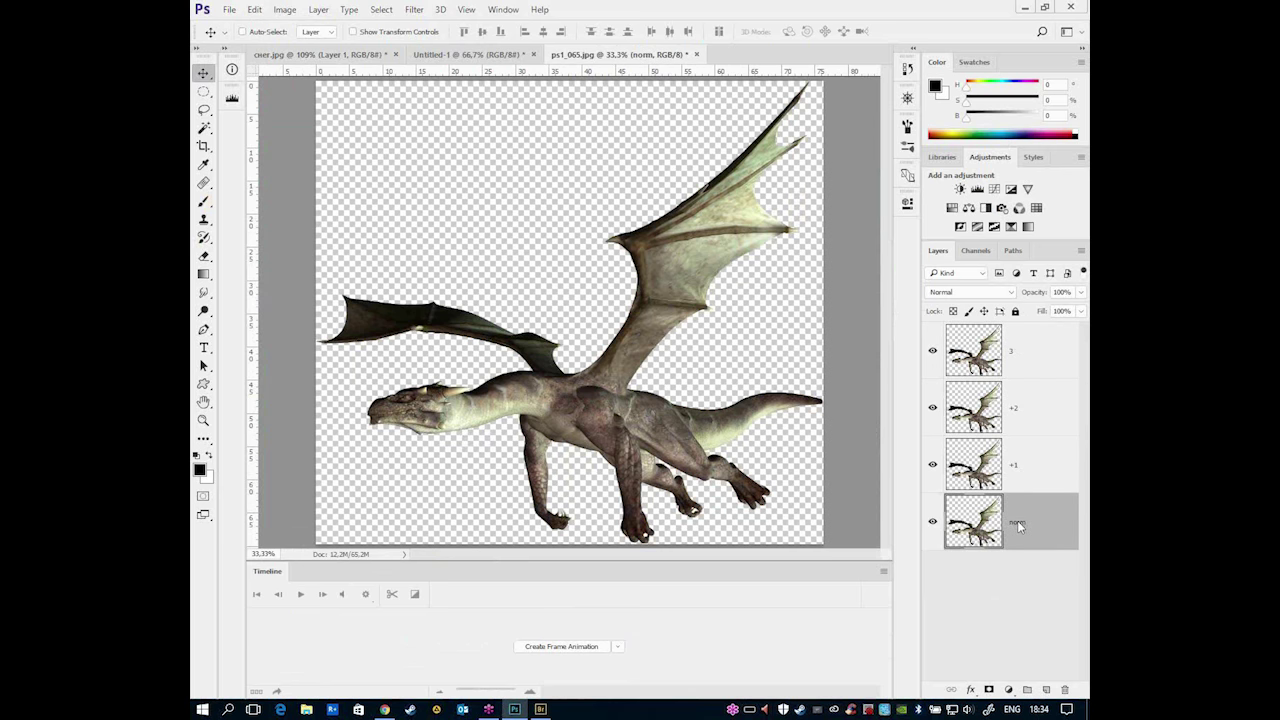
{"action": "key", "text": "ctrl+j"}
{"action": "key", "text": "ctrl+j"}
{"action": "key", "text": "ctrl+j"}
{"action": "scroll", "coordinate": [1044, 524], "scroll_direction": "down", "scroll_amount": 1}
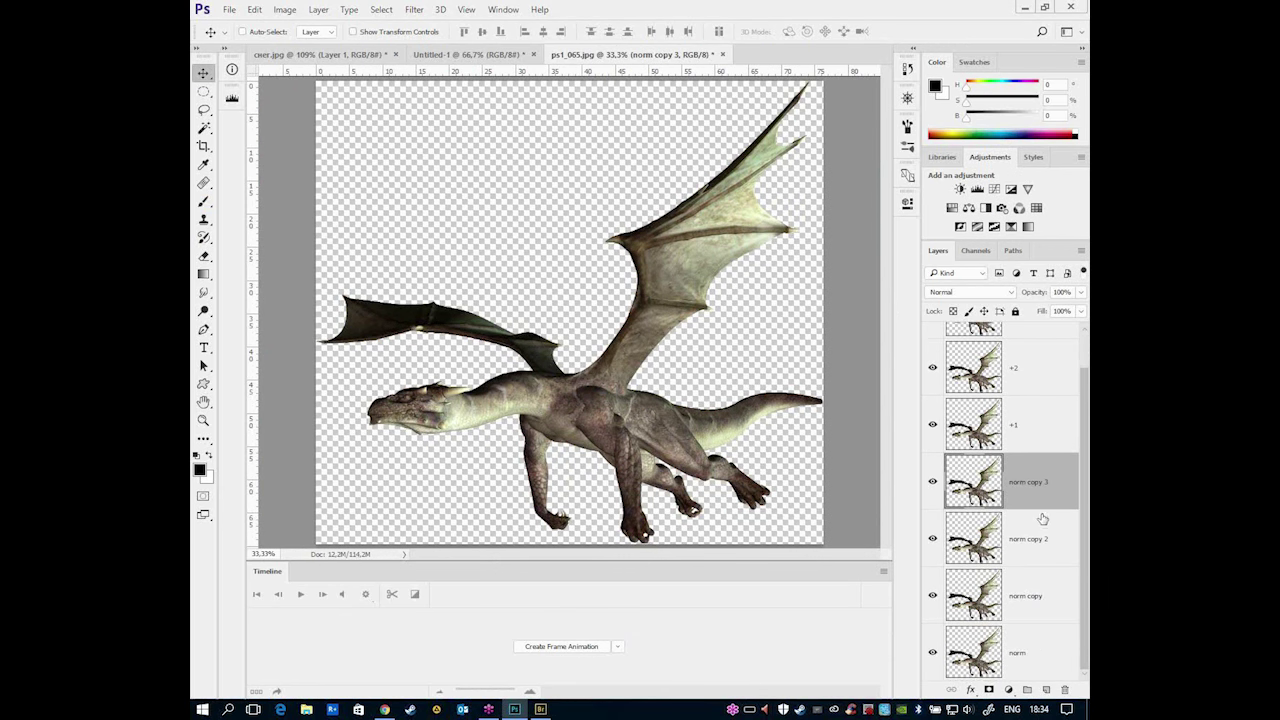
{"action": "left_click", "coordinate": [1037, 632], "text": "shift"}
{"action": "left_click", "coordinate": [1030, 650], "text": "ctrl"}
{"action": "left_click_drag", "start_coordinate": [1031, 489], "coordinate": [1015, 680]}
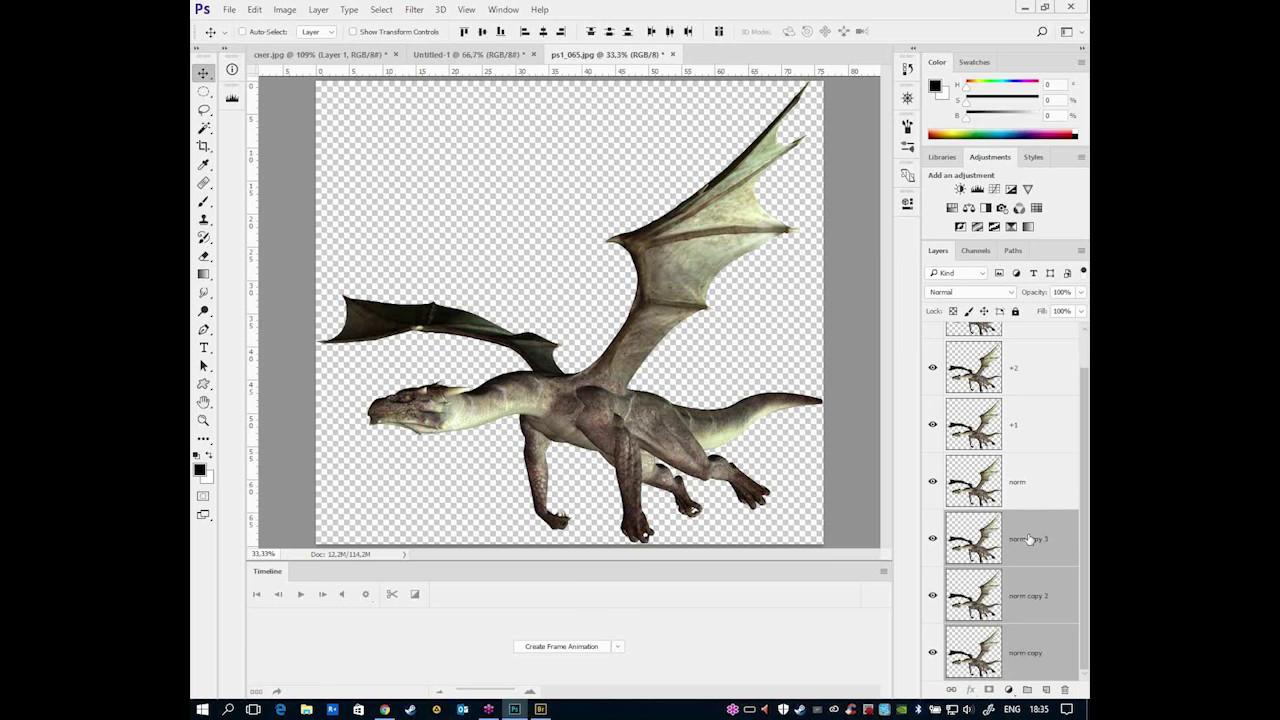
- Name the three lower copies -1, -2 and -3
{"action": "double_click", "coordinate": [1030, 539]}
{"action": "type", "text": "-1"}
{"action": "key", "text": "Return"}
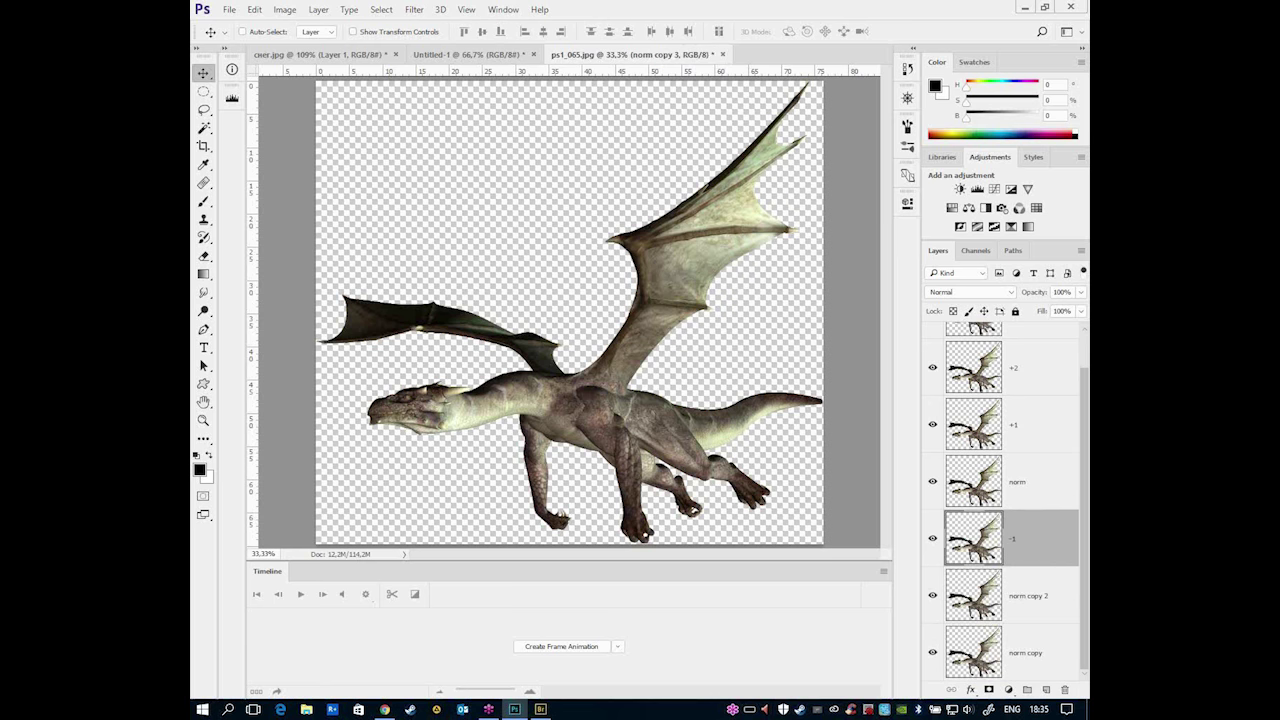
{"action": "double_click", "coordinate": [1030, 596]}
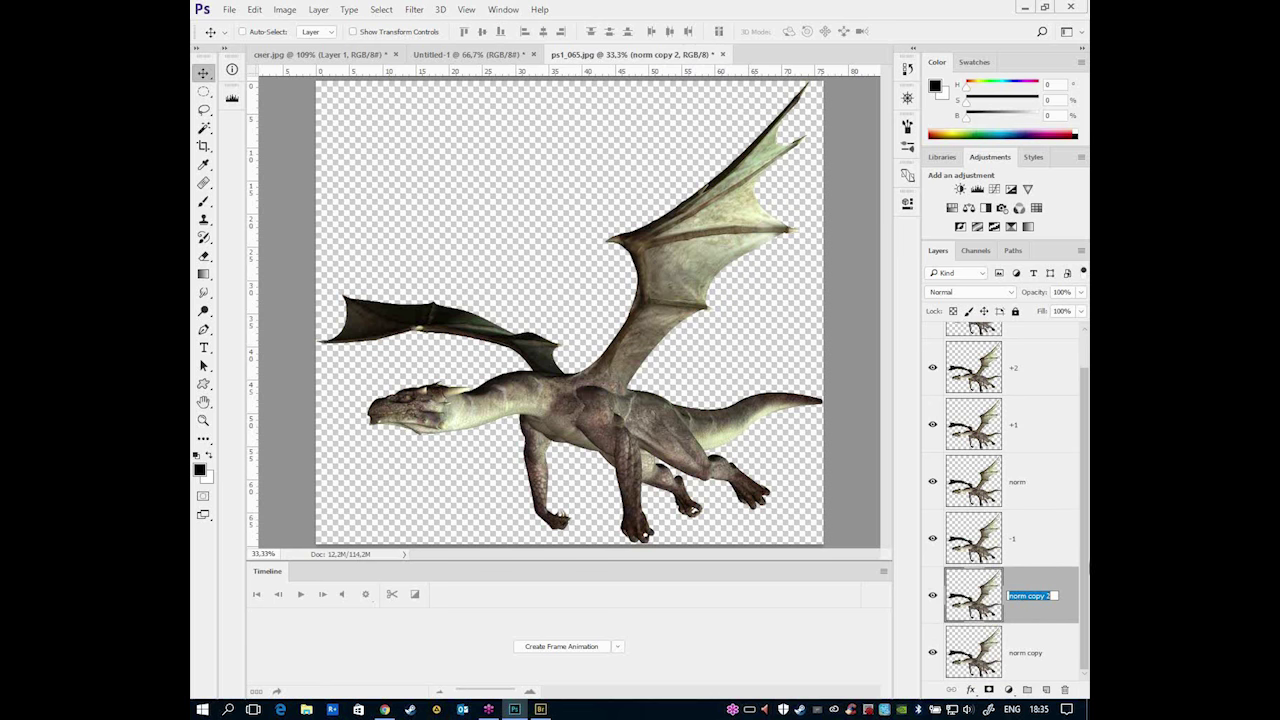
{"action": "type", "text": "-2"}
{"action": "key", "text": "Return"}
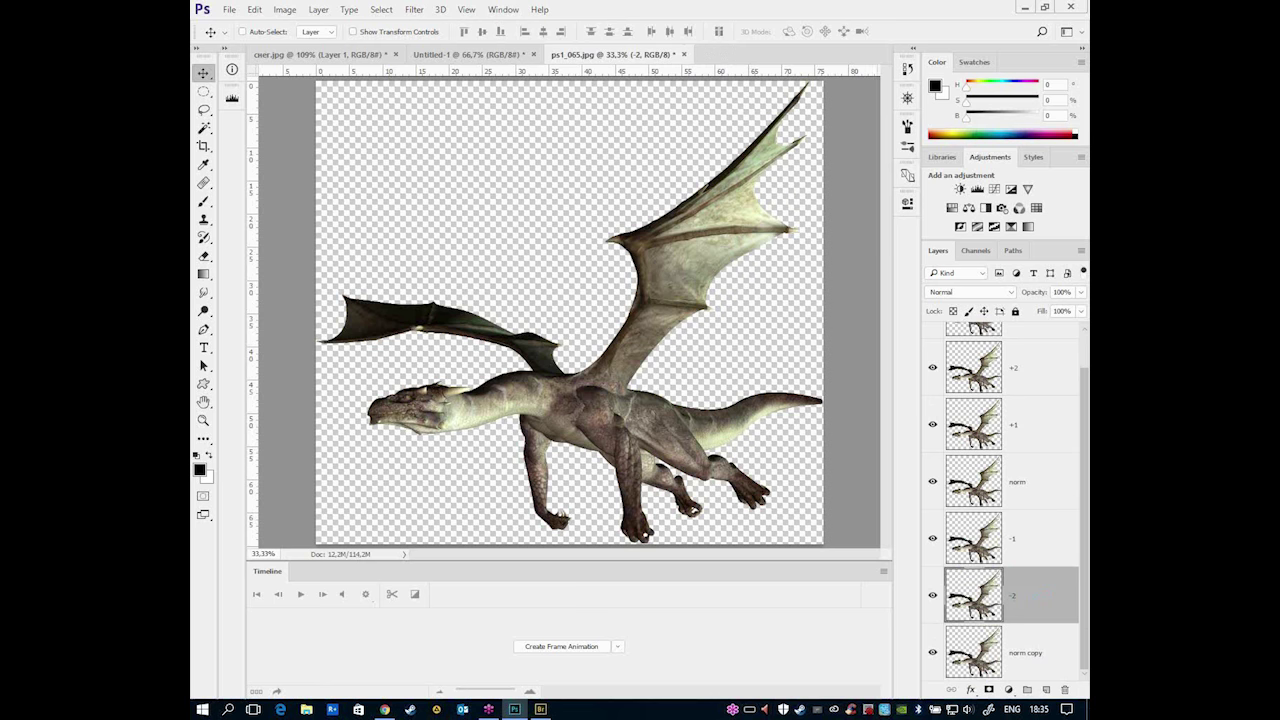
{"action": "double_click", "coordinate": [1026, 654]}
{"action": "type", "text": "-3"}
{"action": "key", "text": "Return"}
{"action": "scroll", "coordinate": [1015, 340], "scroll_direction": "up", "scroll_amount": 1}
{"action": "scroll", "coordinate": [1039, 460], "scroll_direction": "down", "scroll_amount": 1}
{"action": "scroll", "coordinate": [1037, 462], "scroll_direction": "up", "scroll_amount": 1}
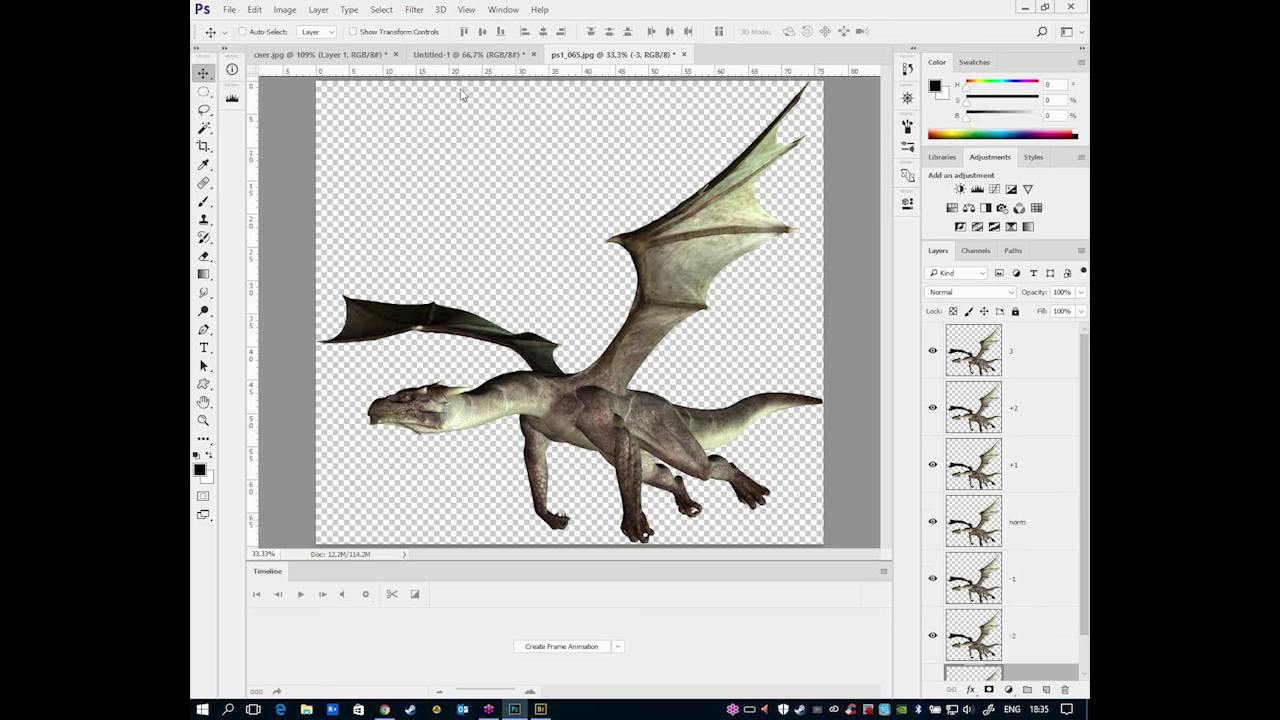
{"action": "left_click", "coordinate": [254, 9]}
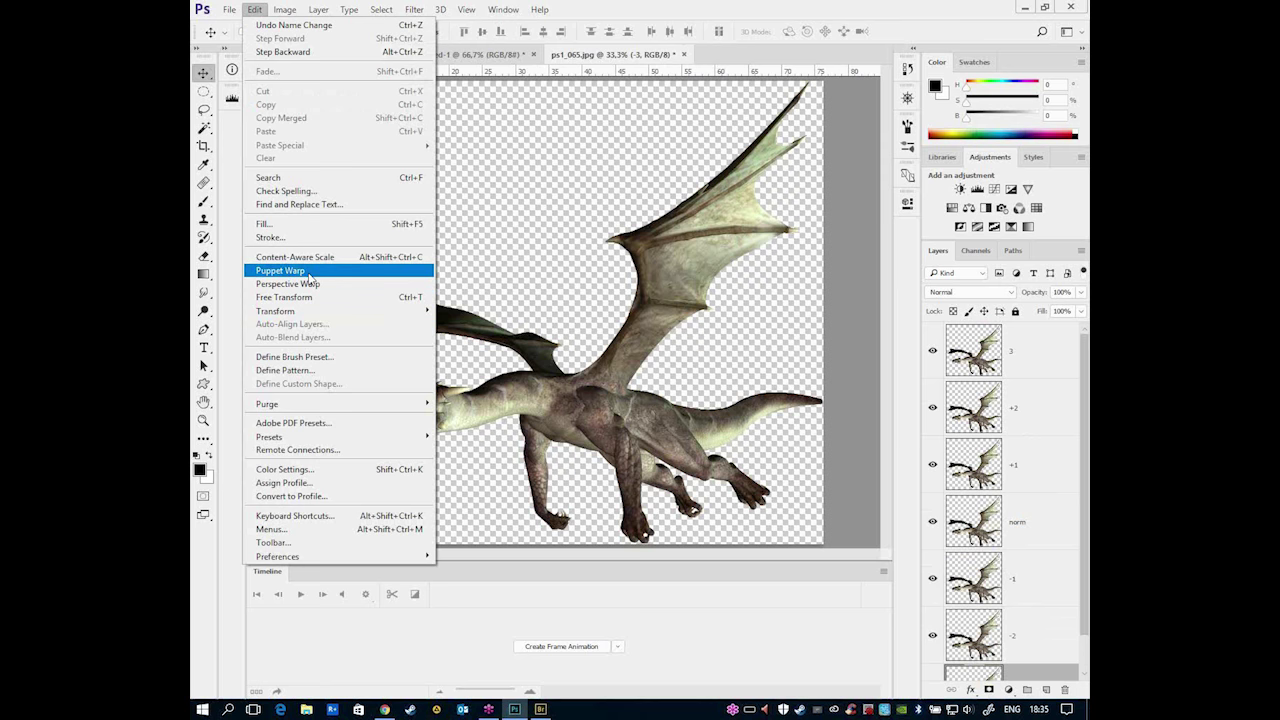
- Puppet Warp layer -3, pinning the body, head, both wings, tail and feet
{"action": "left_click", "coordinate": [309, 273]}
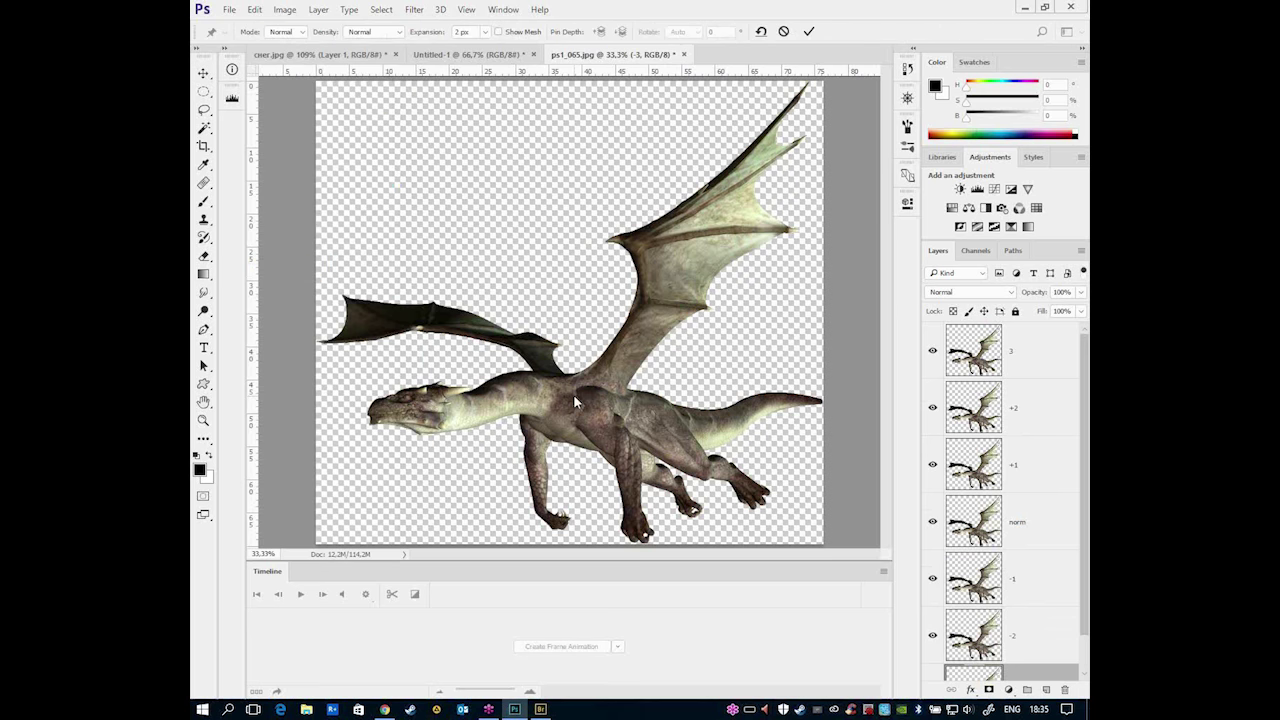
{"action": "scroll", "coordinate": [1067, 589], "scroll_direction": "down", "scroll_amount": 2}
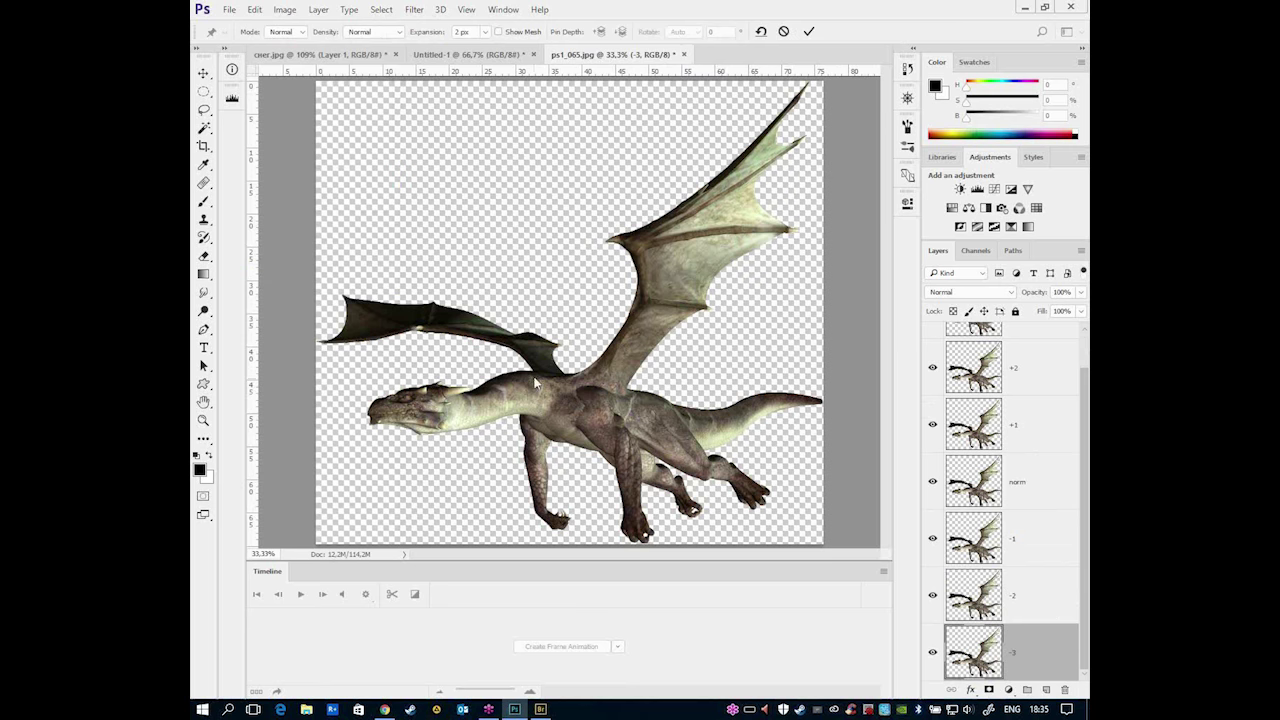
{"action": "left_click", "coordinate": [564, 387]}
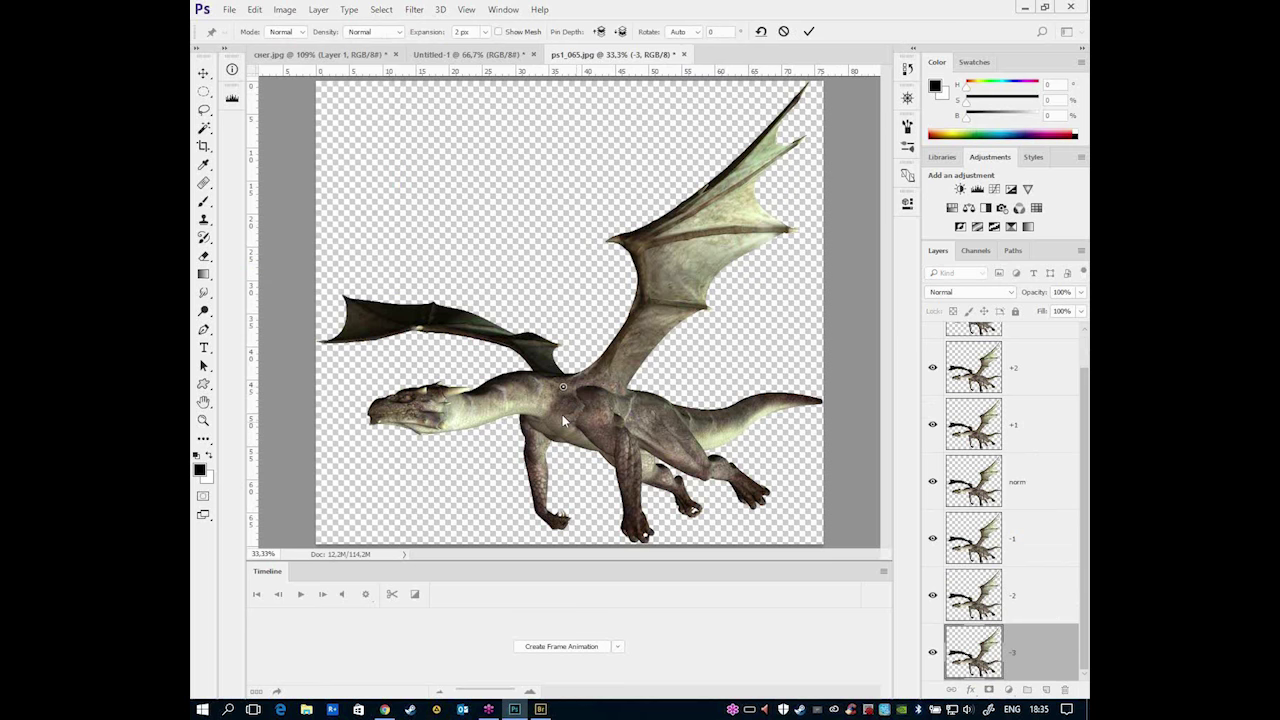
{"action": "left_click", "coordinate": [443, 407]}
{"action": "left_click", "coordinate": [417, 327]}
{"action": "left_click", "coordinate": [545, 373]}
{"action": "left_click", "coordinate": [591, 374]}
{"action": "left_click", "coordinate": [629, 238]}
{"action": "left_click", "coordinate": [338, 339]}
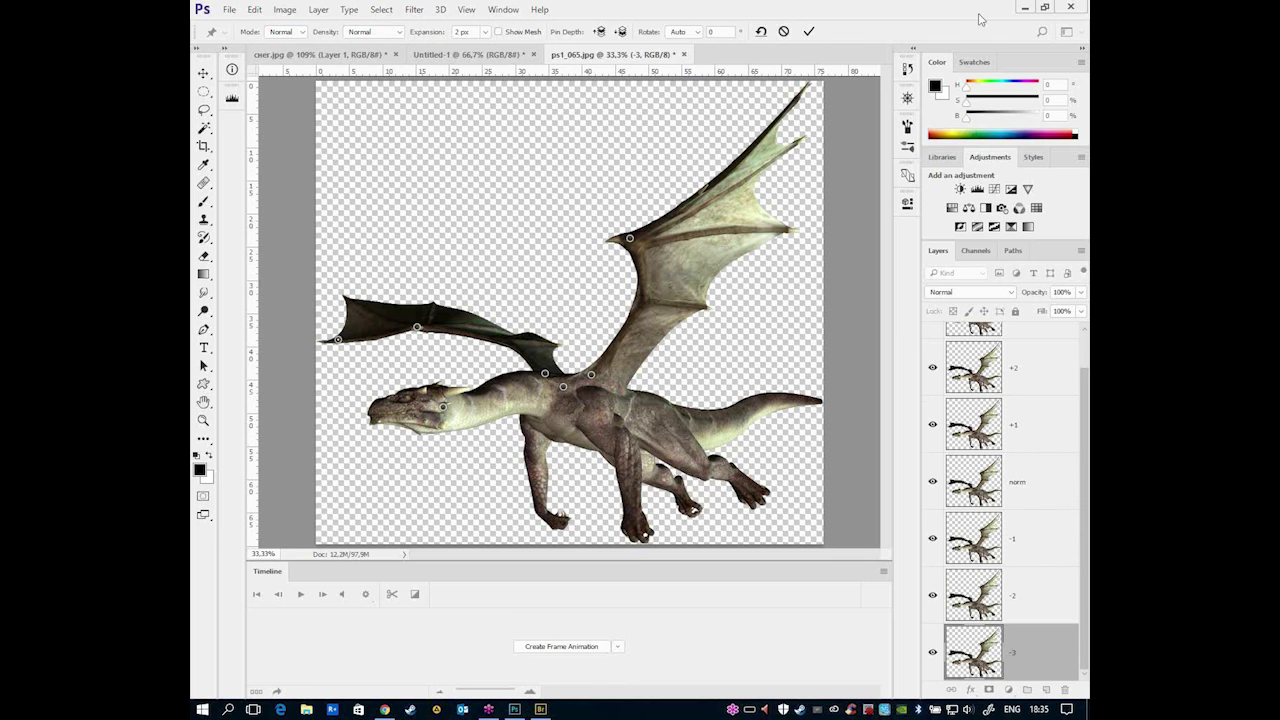
{"action": "left_click", "coordinate": [767, 132]}
{"action": "left_click", "coordinate": [669, 409]}
{"action": "left_click", "coordinate": [734, 419]}
{"action": "left_click_drag", "start_coordinate": [814, 401], "coordinate": [808, 398]}
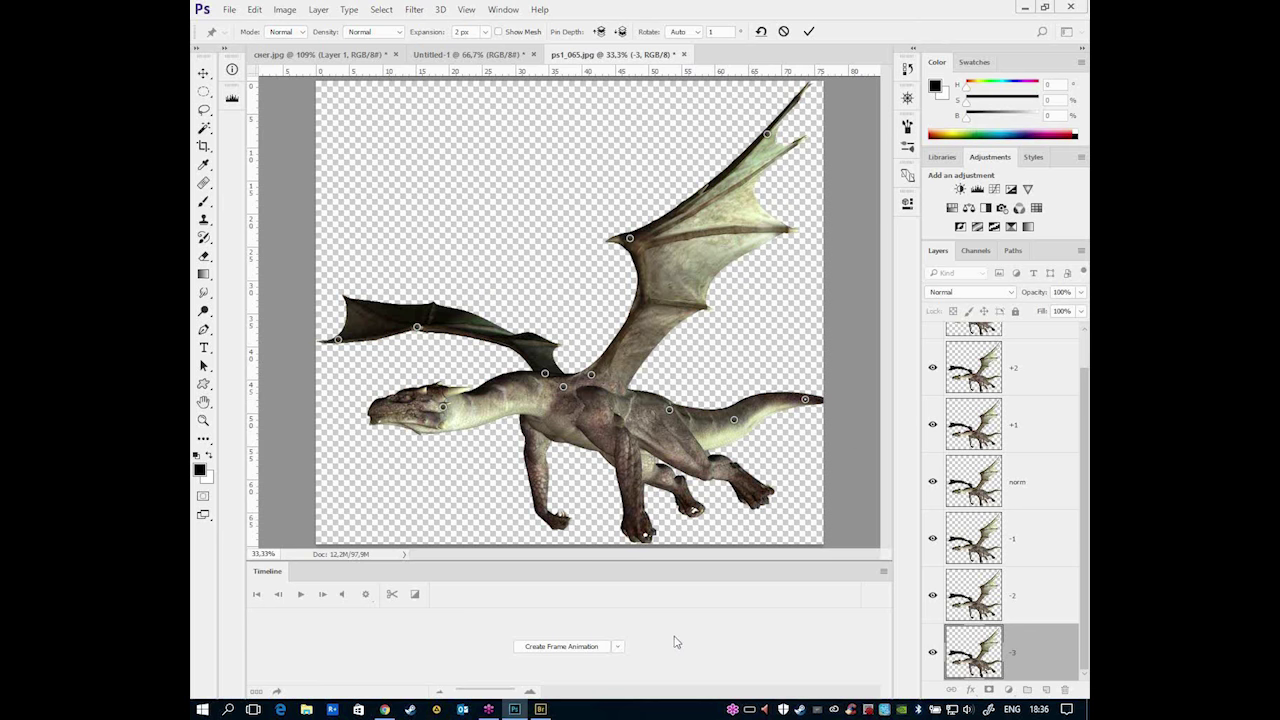
{"action": "left_click", "coordinate": [535, 428]}
{"action": "left_click", "coordinate": [539, 500]}
{"action": "left_click", "coordinate": [625, 459]}
{"action": "left_click", "coordinate": [637, 525]}
- Drag the wing, tail and foot pins to bend the wings downward, then apply the warp
{"action": "left_click_drag", "start_coordinate": [443, 407], "coordinate": [447, 393]}
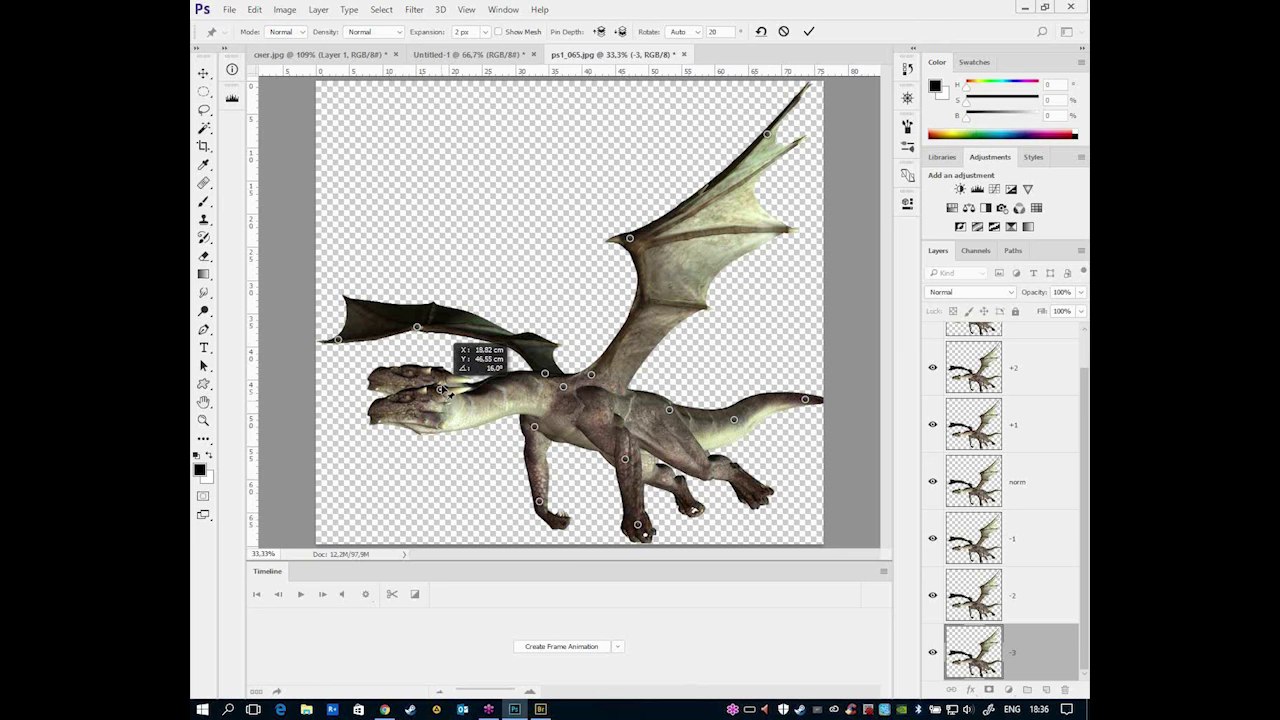
{"action": "left_click_drag", "start_coordinate": [447, 393], "coordinate": [443, 405]}
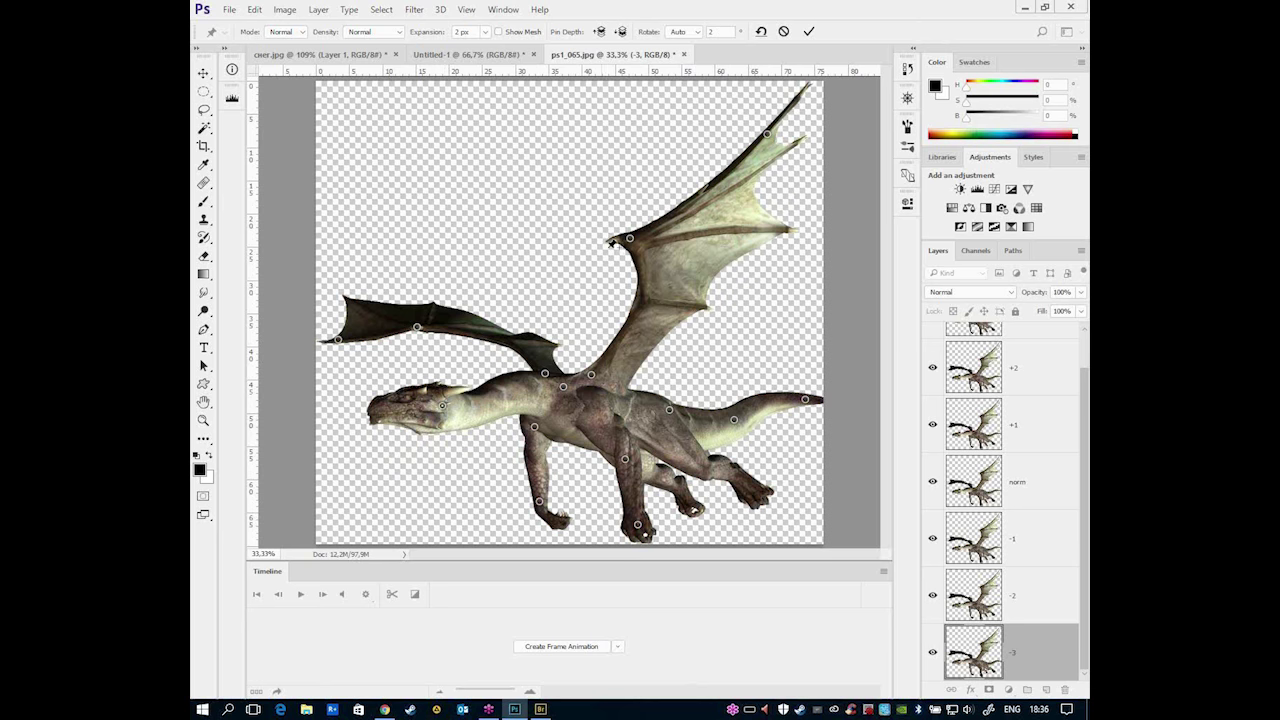
{"action": "mouse_move", "coordinate": [767, 135]}
{"action": "left_mouse_down"}
{"action": "mouse_move", "coordinate": [737, 122]}
{"action": "mouse_move", "coordinate": [802, 280]}
{"action": "left_mouse_up"}
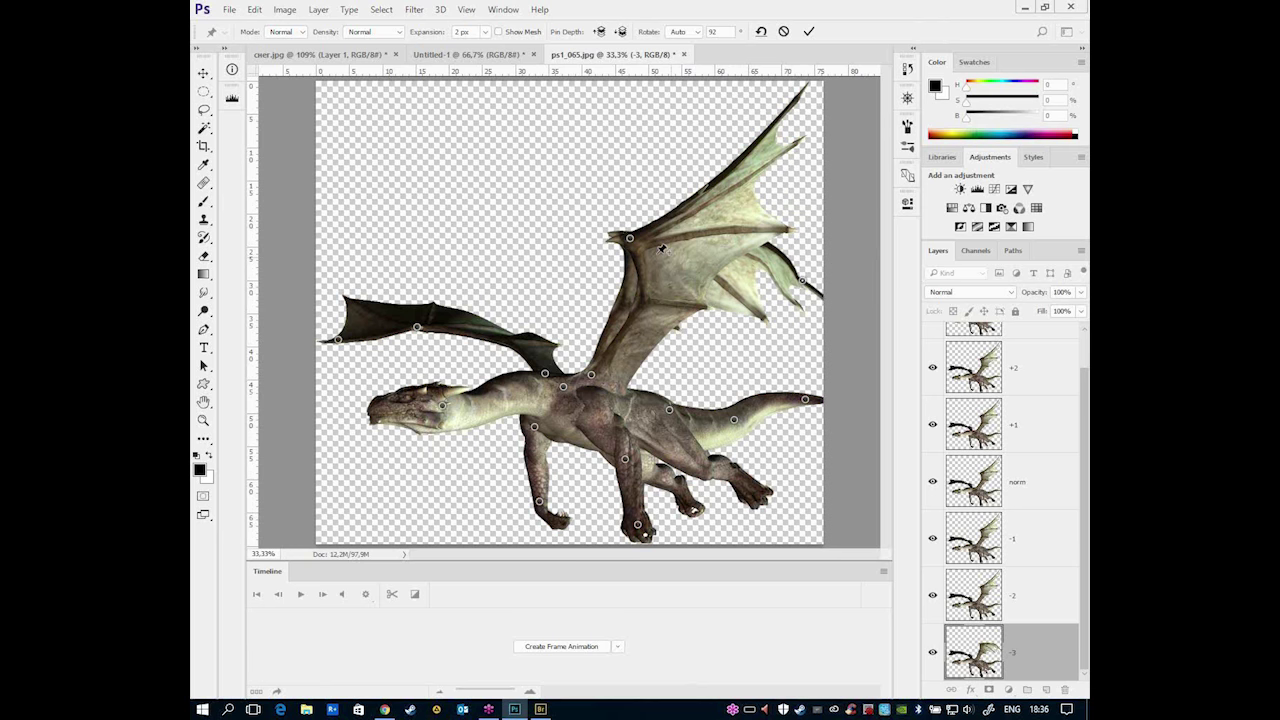
{"action": "left_click_drag", "start_coordinate": [630, 238], "coordinate": [653, 285]}
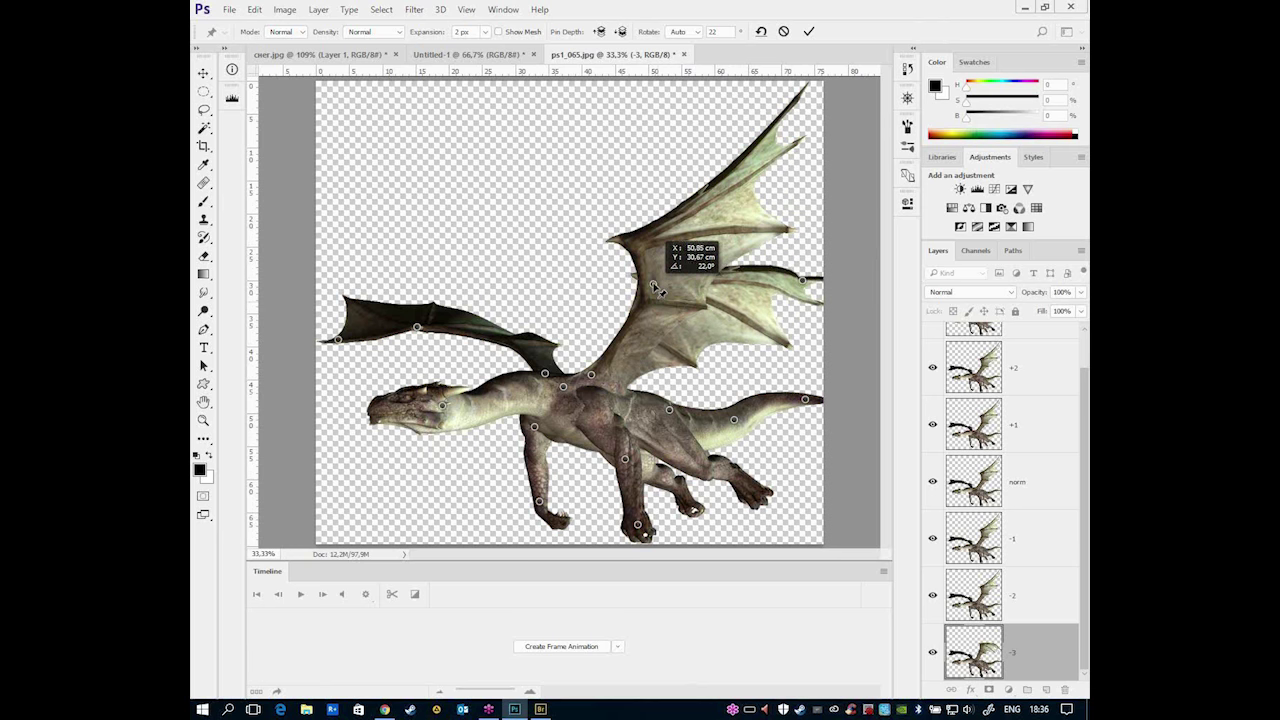
{"action": "mouse_move", "coordinate": [803, 280]}
{"action": "left_mouse_down"}
{"action": "mouse_move", "coordinate": [813, 259]}
{"action": "mouse_move", "coordinate": [820, 280]}
{"action": "left_mouse_up"}
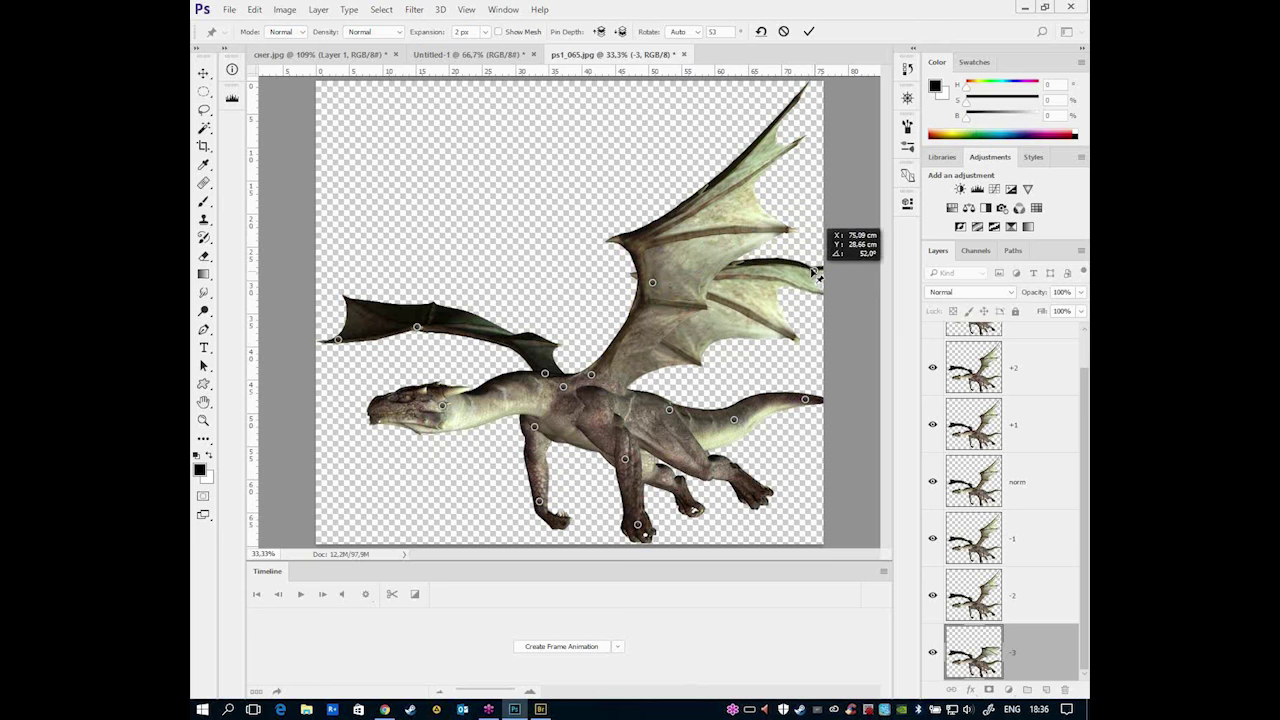
{"action": "left_click_drag", "start_coordinate": [820, 280], "coordinate": [810, 259]}
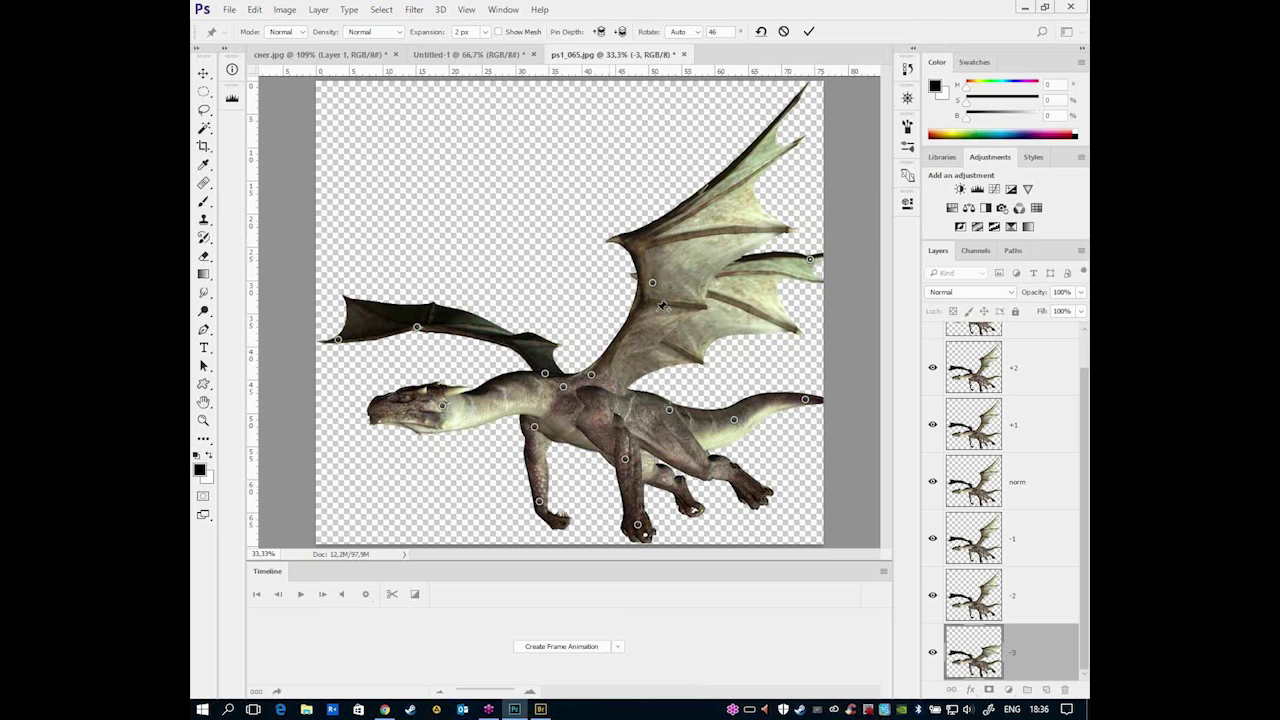
{"action": "left_click_drag", "start_coordinate": [809, 401], "coordinate": [812, 386]}
{"action": "left_click_drag", "start_coordinate": [539, 500], "coordinate": [553, 502]}
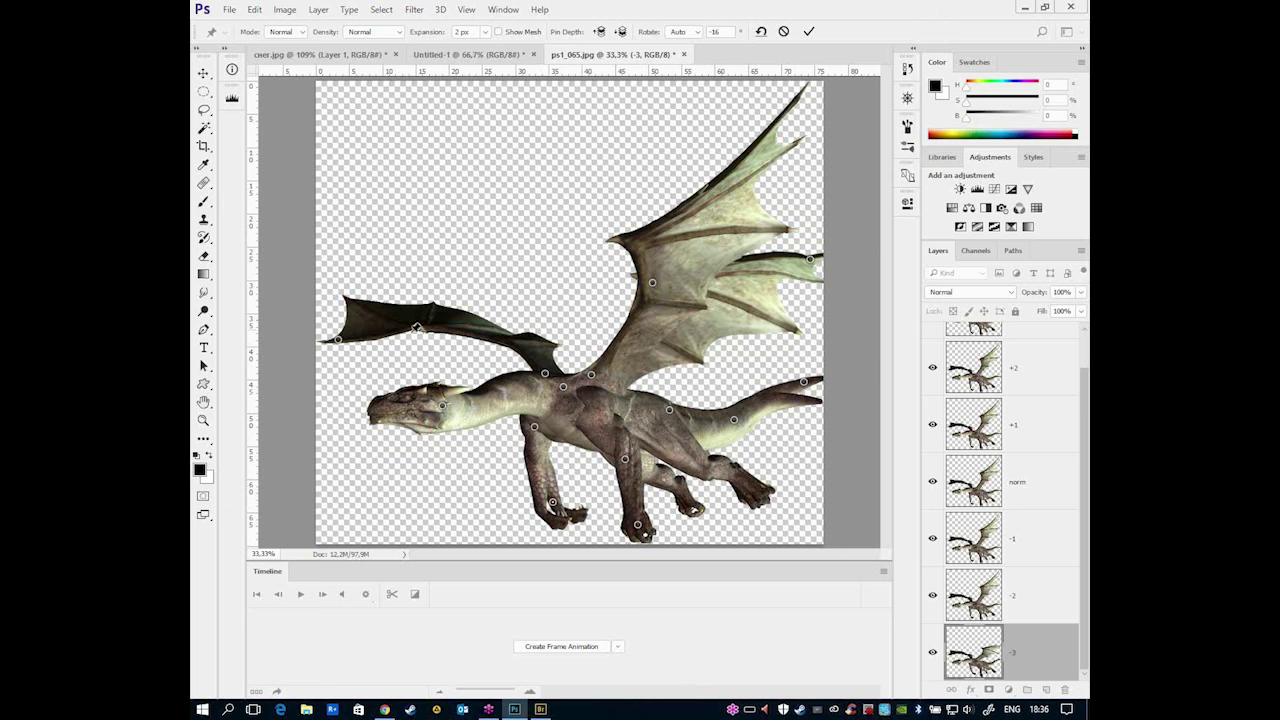
{"action": "left_click_drag", "start_coordinate": [339, 341], "coordinate": [337, 413]}
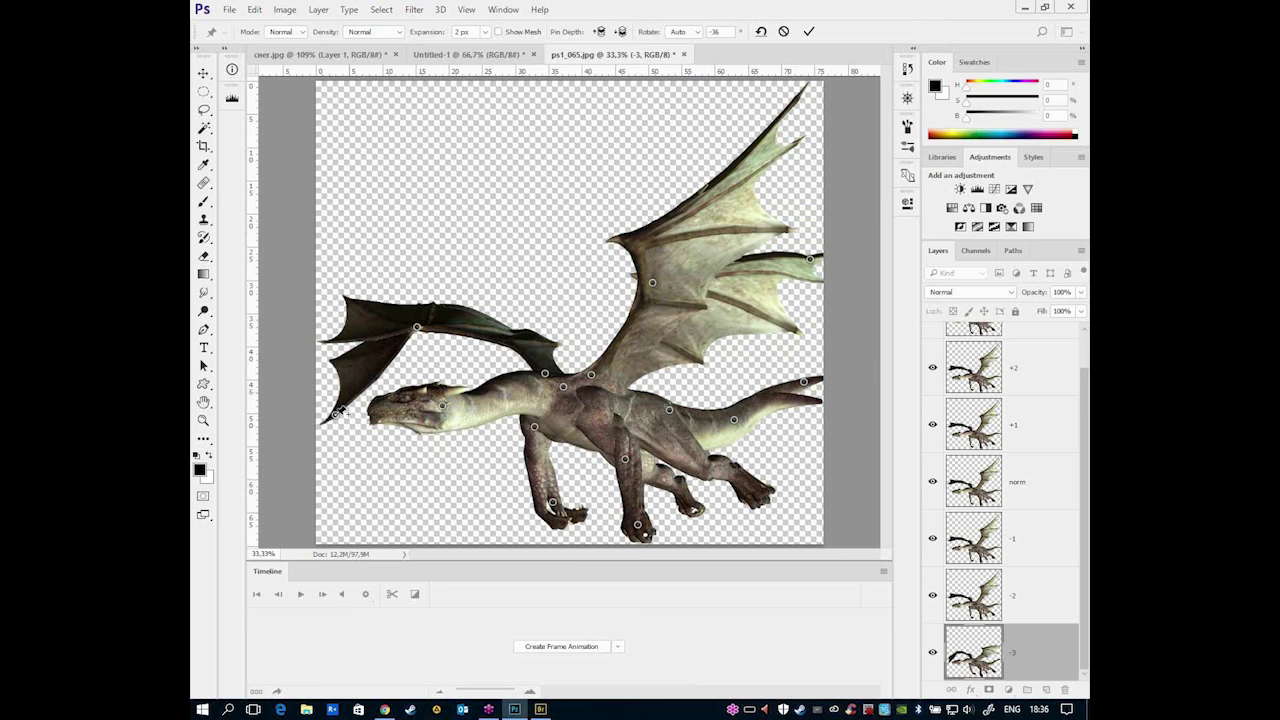
{"action": "left_click_drag", "start_coordinate": [418, 330], "coordinate": [414, 372]}
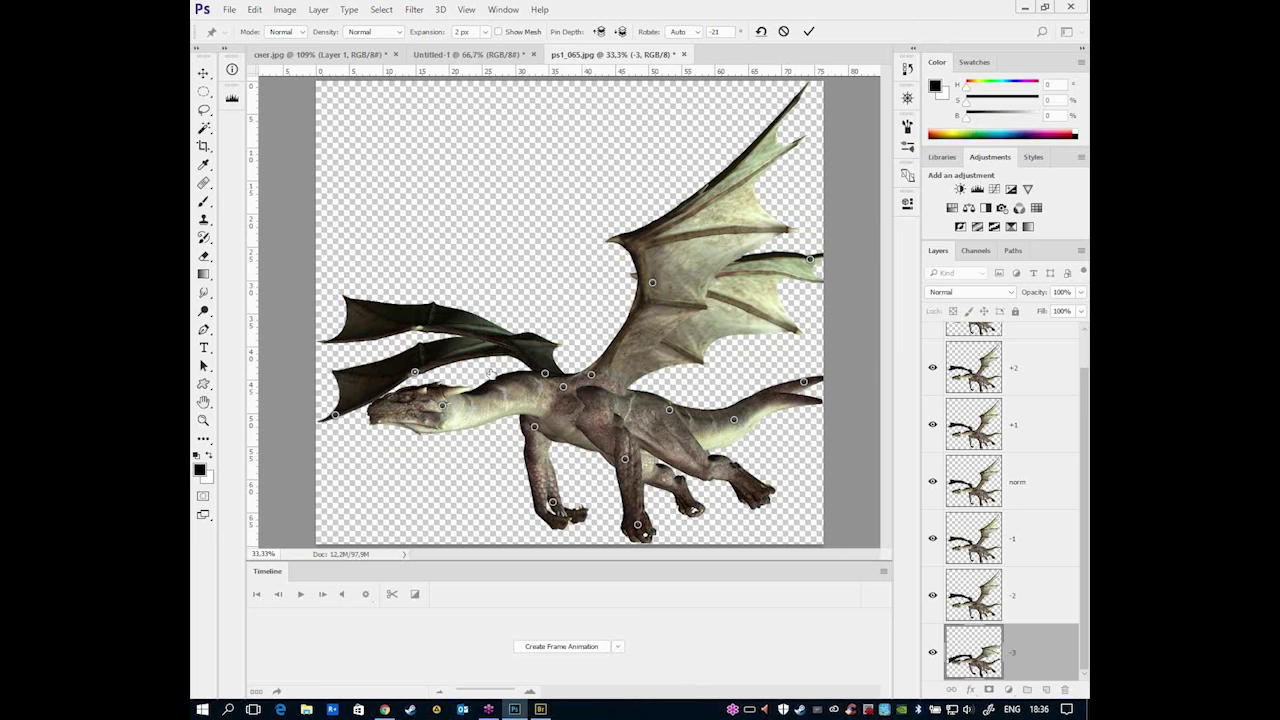
{"action": "key", "text": "Return"}
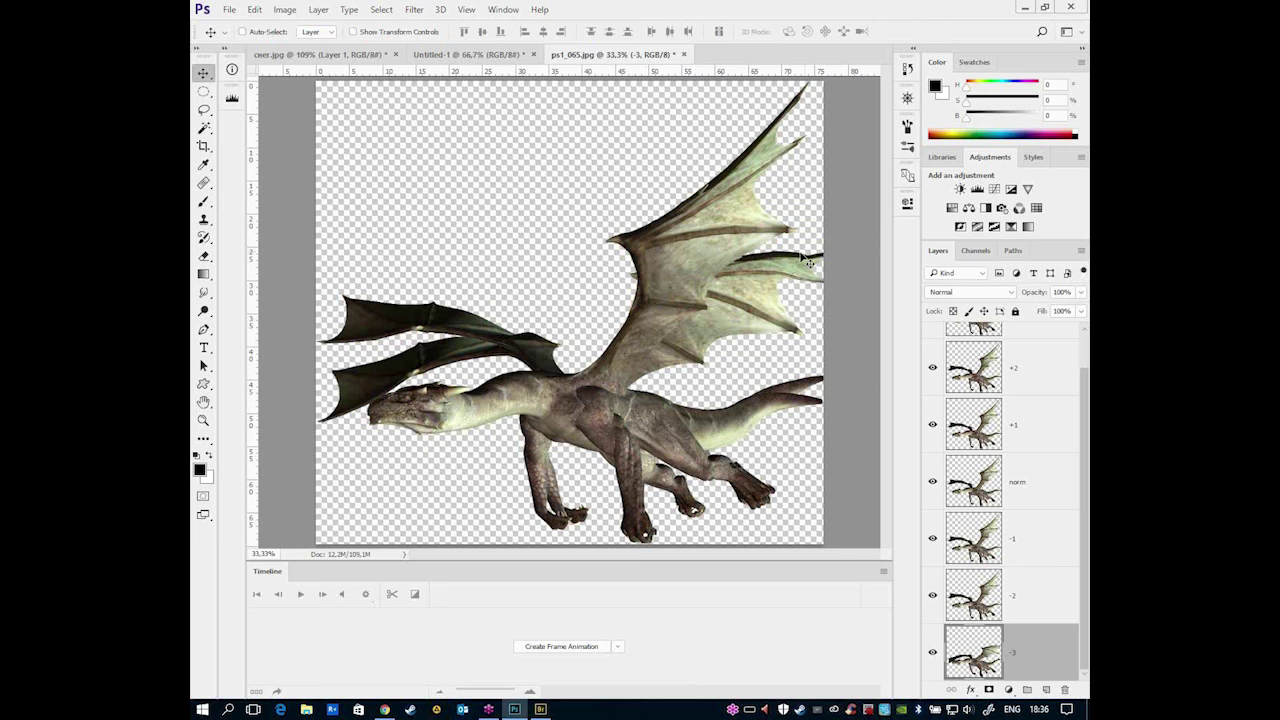
{"action": "left_click", "coordinate": [1020, 590]}
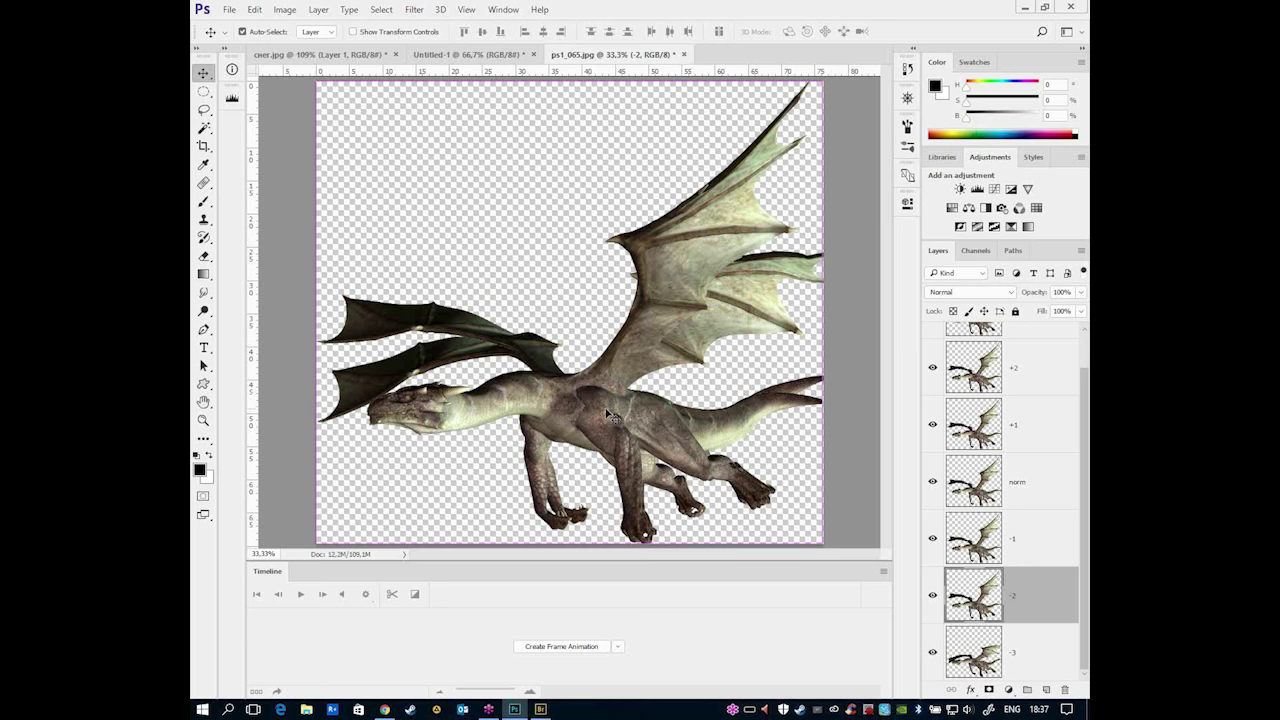
- Cancel an accidental Perspective Warp and start Puppet Warp on layer -2
{"action": "left_click", "coordinate": [255, 9]}
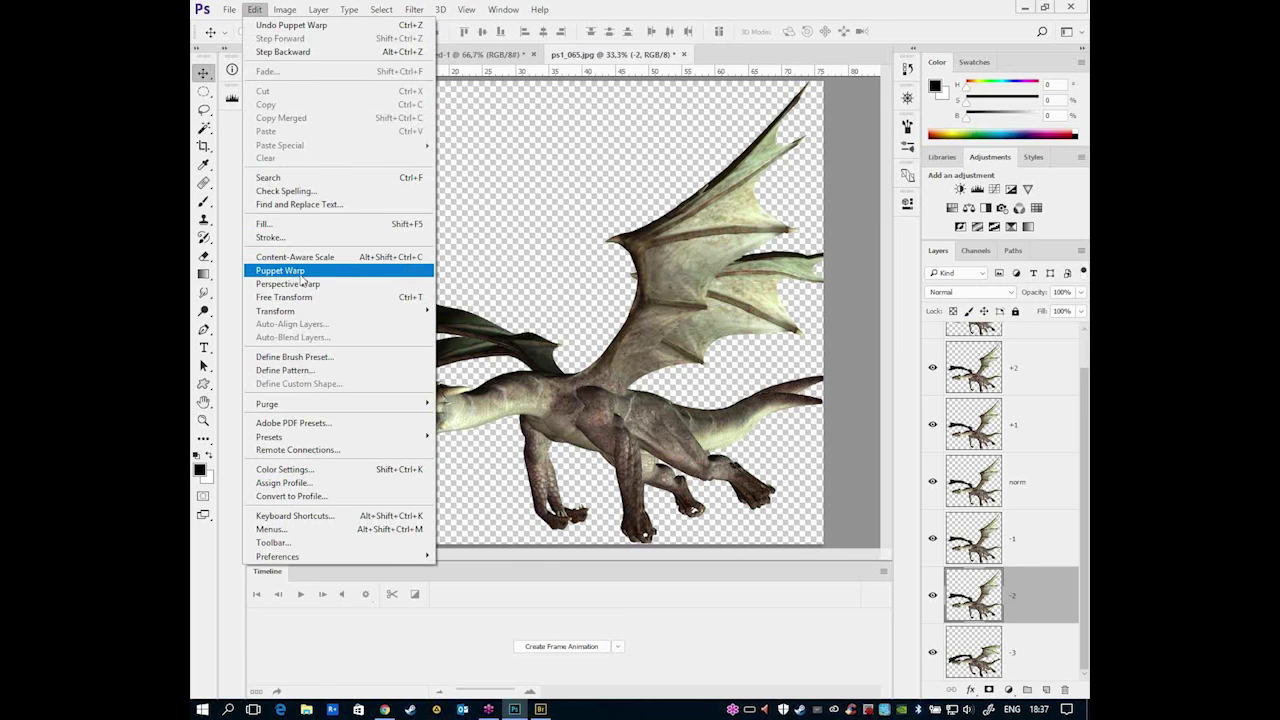
{"action": "left_click", "coordinate": [300, 284]}
{"action": "left_click", "coordinate": [690, 187]}
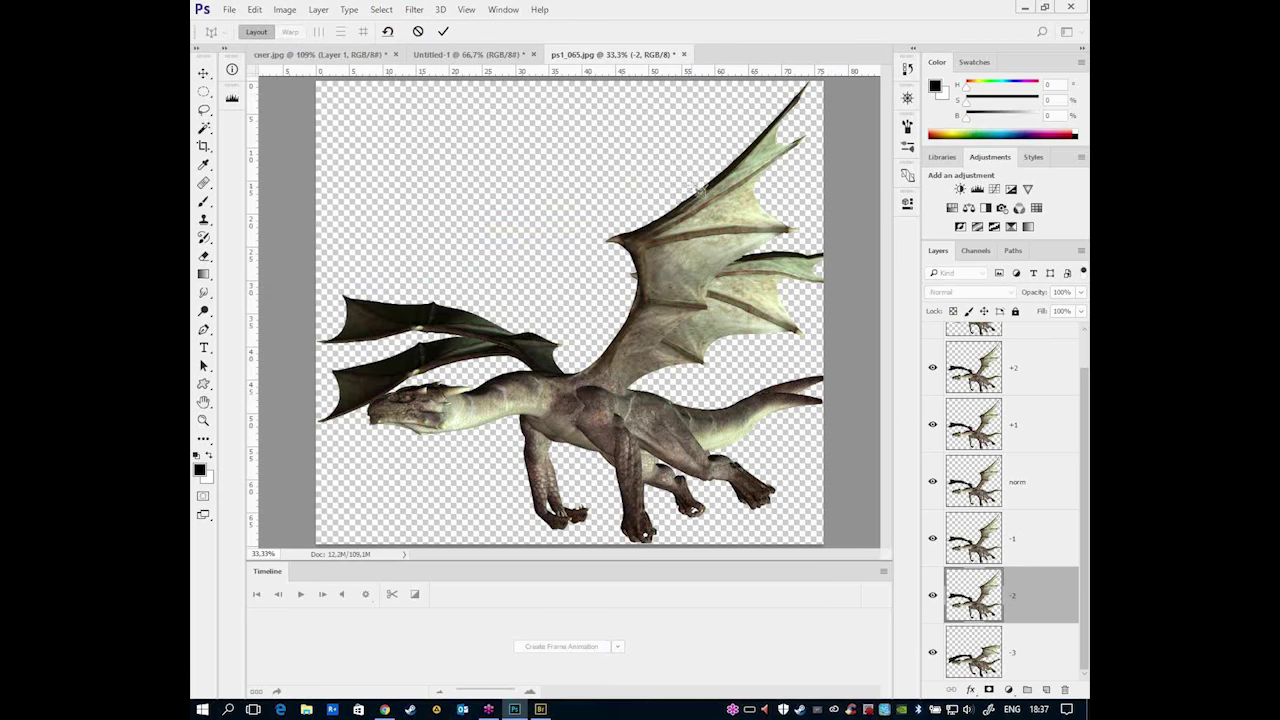
{"action": "left_click", "coordinate": [250, 10]}
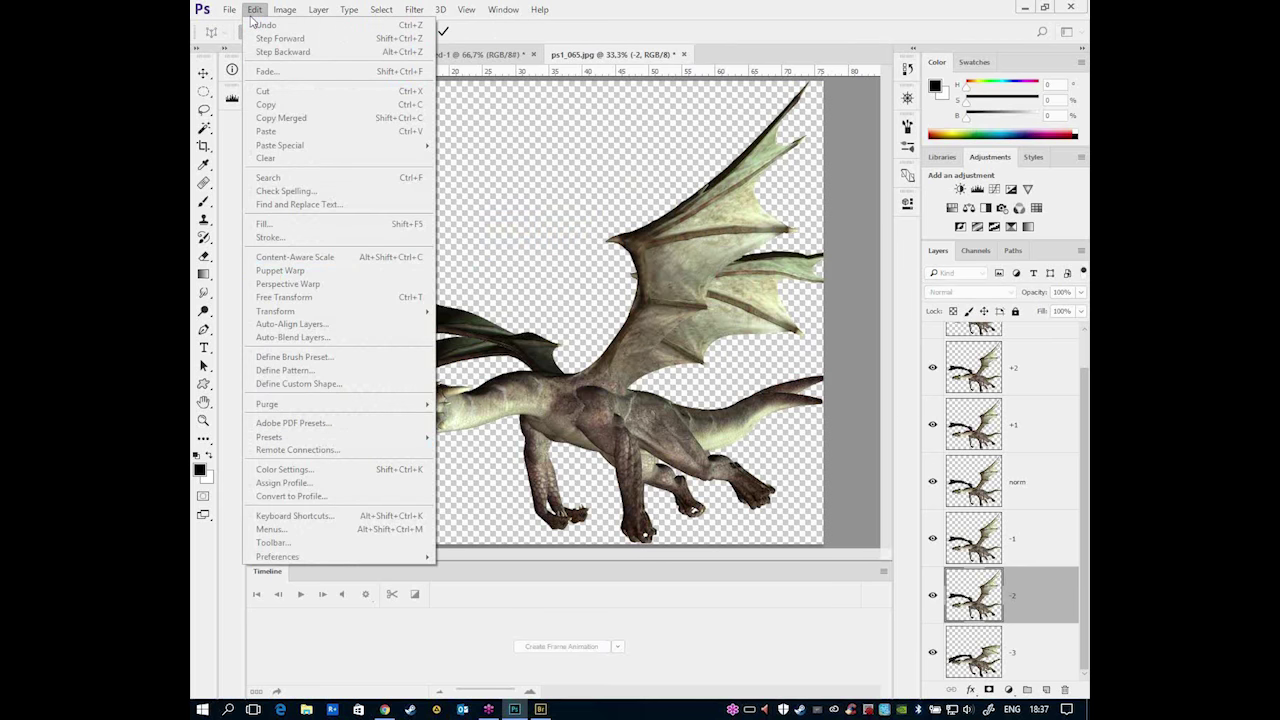
{"action": "left_click", "coordinate": [253, 10]}
{"action": "key", "text": "Escape"}
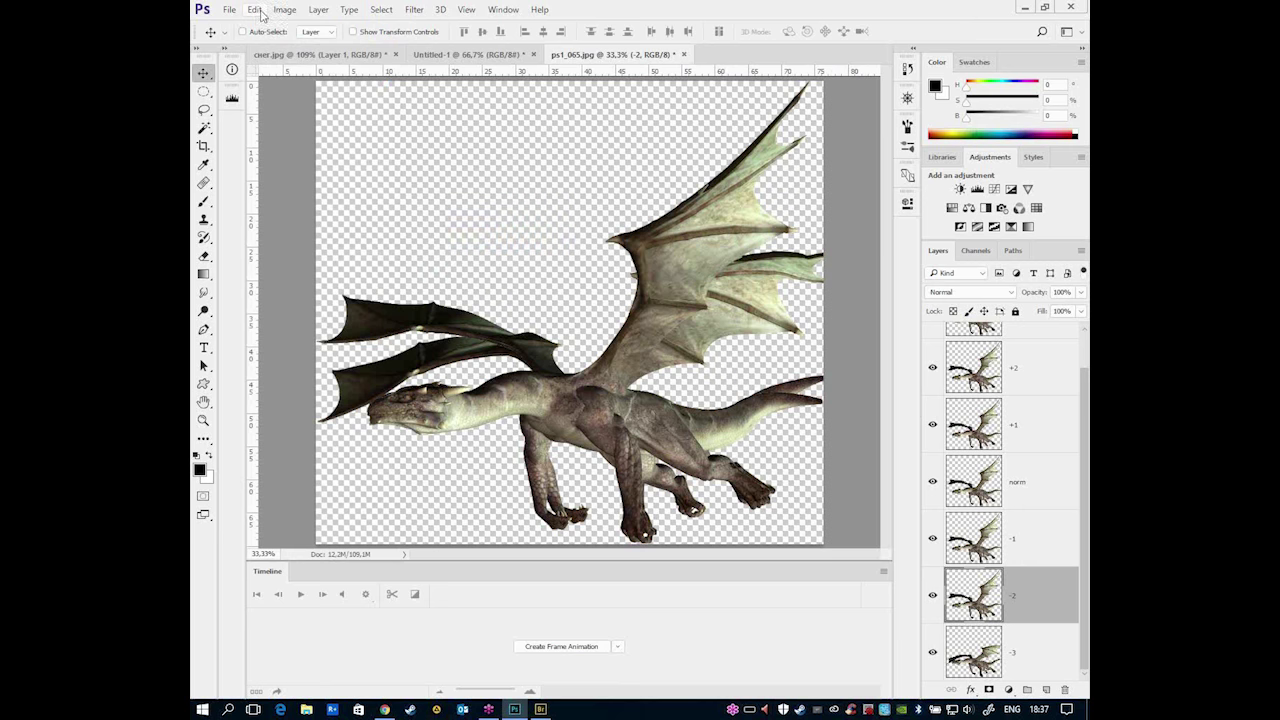
{"action": "left_click", "coordinate": [254, 10]}
{"action": "left_click", "coordinate": [300, 271]}
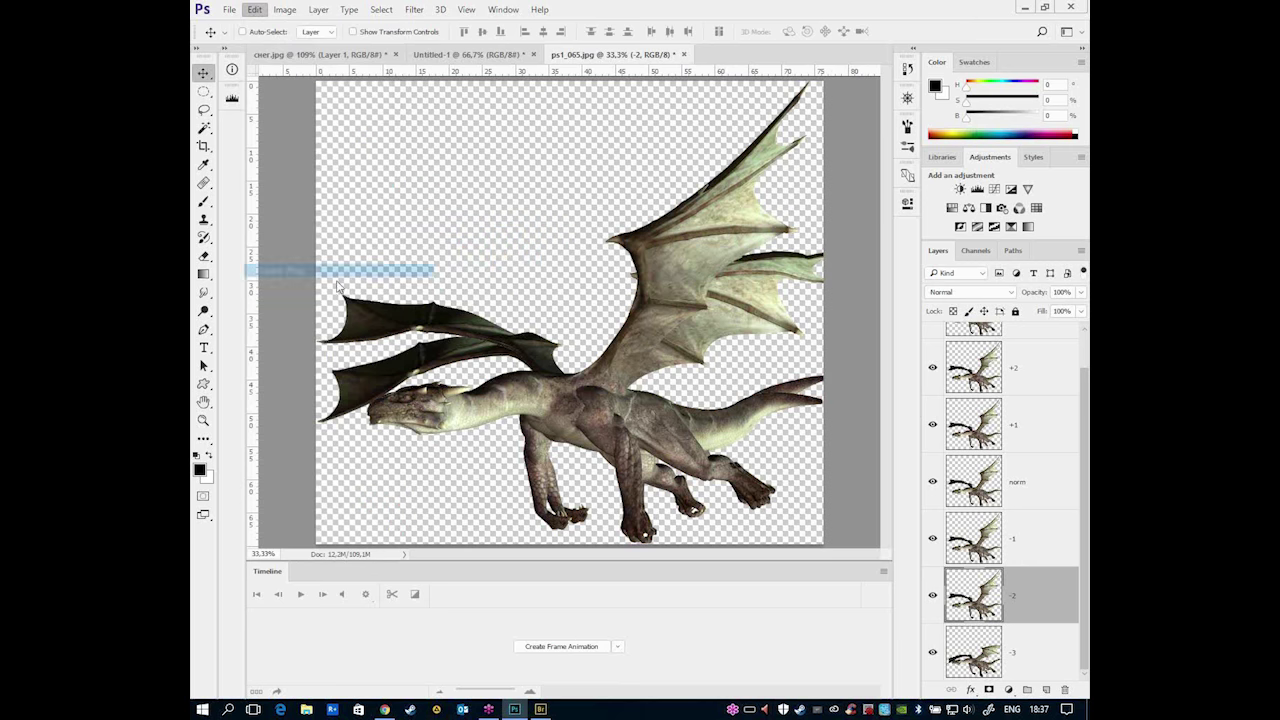
- Pin the far wing, wing tip, body and tail, adjusting the belly and tail pins
{"action": "left_click", "coordinate": [631, 240]}
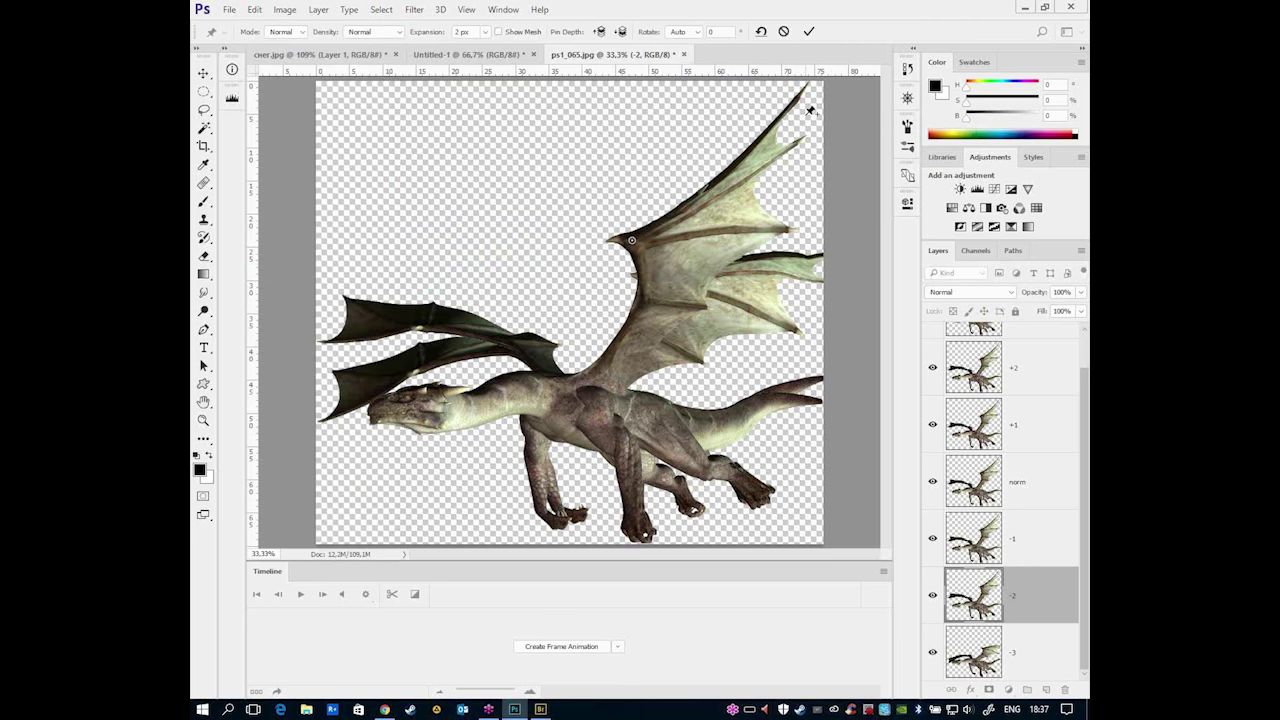
{"action": "left_click_drag", "start_coordinate": [776, 120], "coordinate": [772, 130]}
{"action": "key", "text": "ctrl+z"}
{"action": "left_click", "coordinate": [762, 145]}
{"action": "left_click", "coordinate": [578, 382]}
{"action": "left_click", "coordinate": [601, 425]}
{"action": "left_click", "coordinate": [691, 425]}
{"action": "left_click", "coordinate": [730, 425]}
{"action": "left_click_drag", "start_coordinate": [691, 425], "coordinate": [675, 425]}
{"action": "left_click", "coordinate": [806, 400]}
{"action": "left_click_drag", "start_coordinate": [811, 405], "coordinate": [813, 398]}
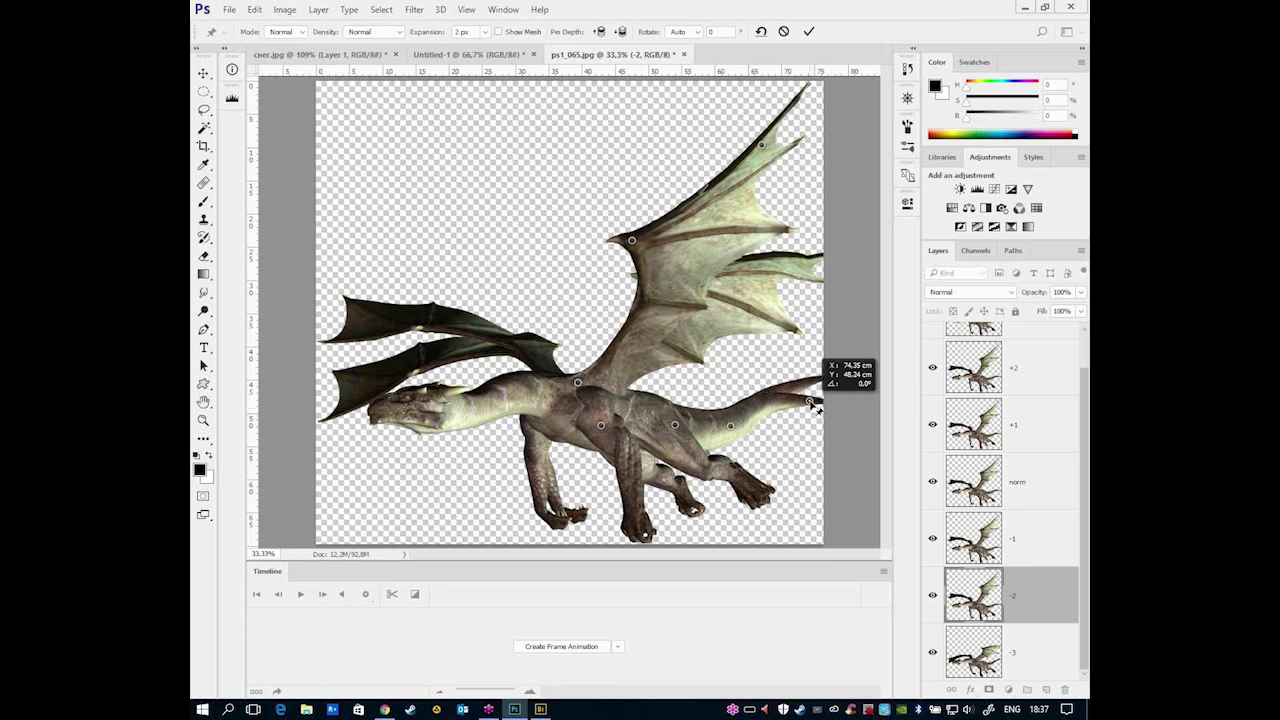
{"action": "left_click_drag", "start_coordinate": [813, 398], "coordinate": [810, 394]}
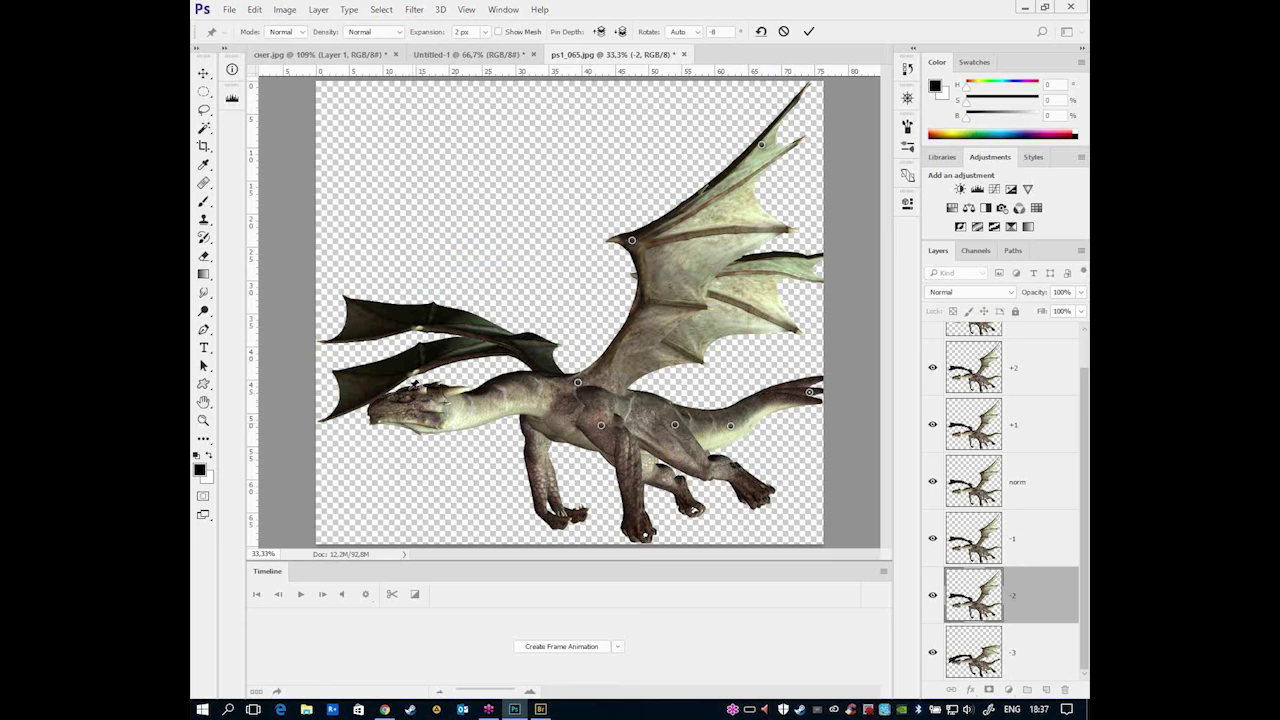
- Pin the head, near wing and neck, bend the wings, remove the wing-tip pin, and commit
{"action": "left_click", "coordinate": [447, 409]}
{"action": "left_click_drag", "start_coordinate": [452, 417], "coordinate": [446, 405]}
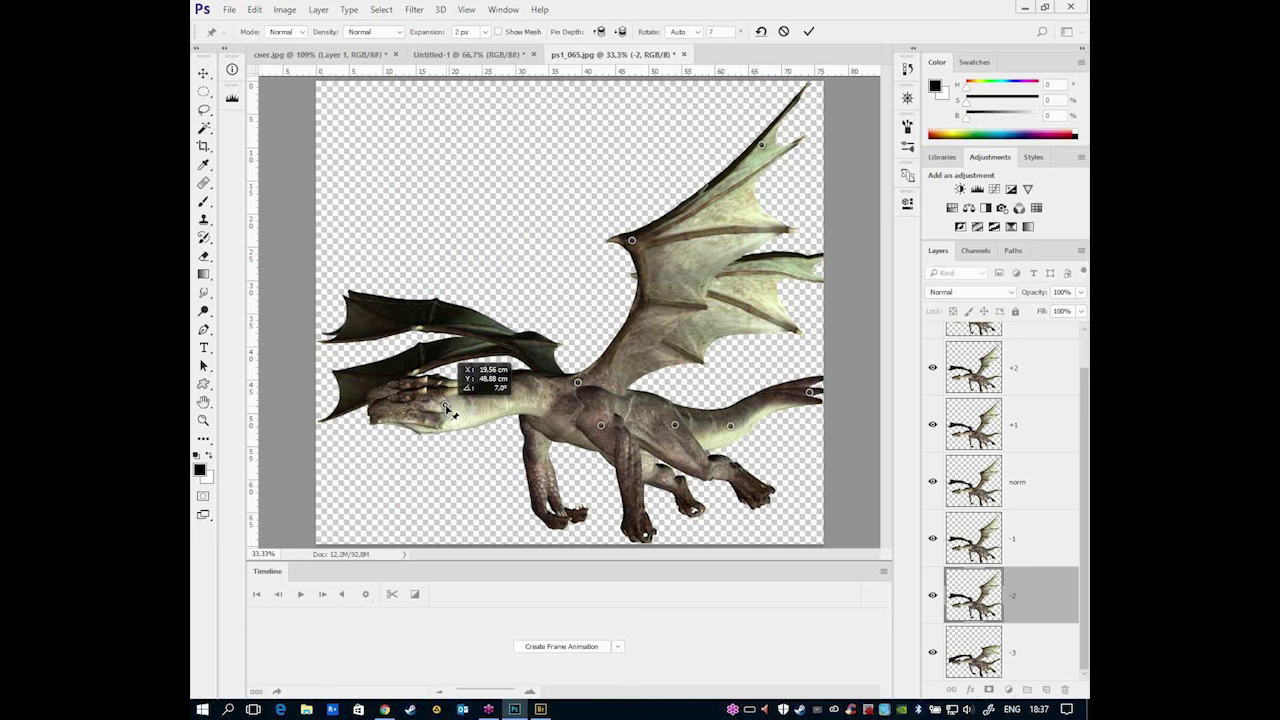
{"action": "left_click", "coordinate": [362, 325]}
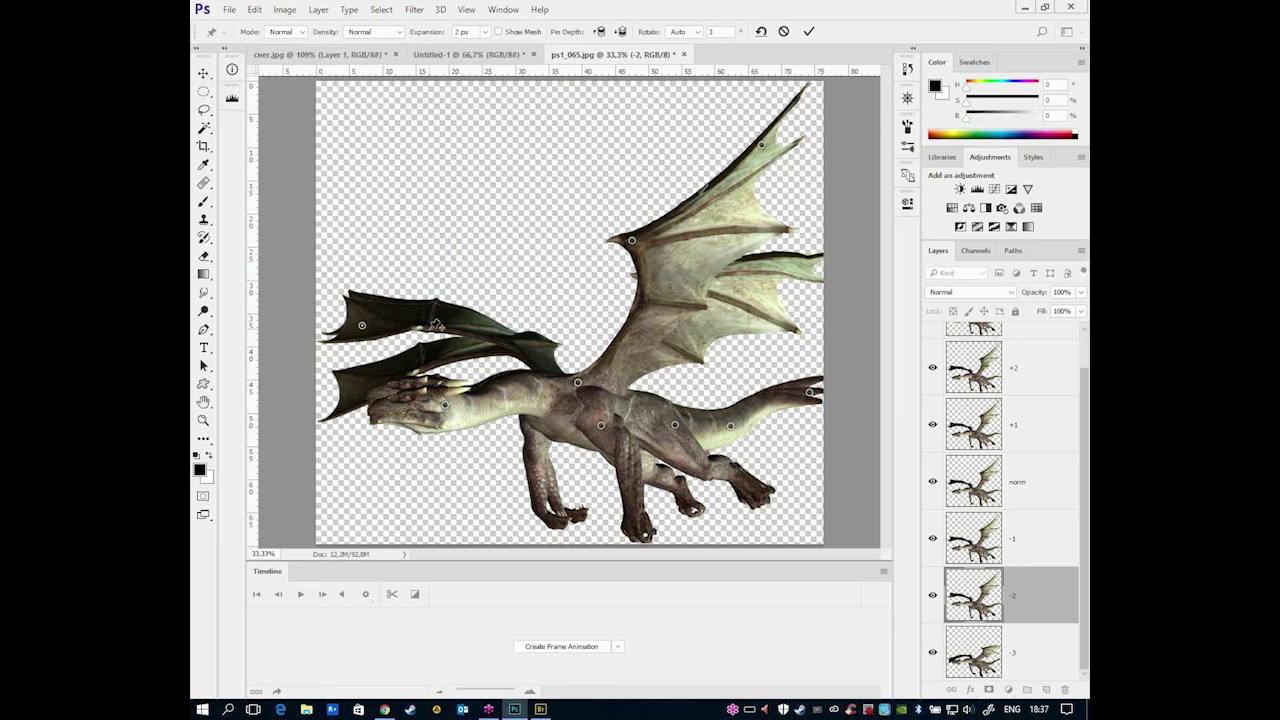
{"action": "left_click", "coordinate": [540, 381]}
{"action": "left_click_drag", "start_coordinate": [361, 325], "coordinate": [353, 377]}
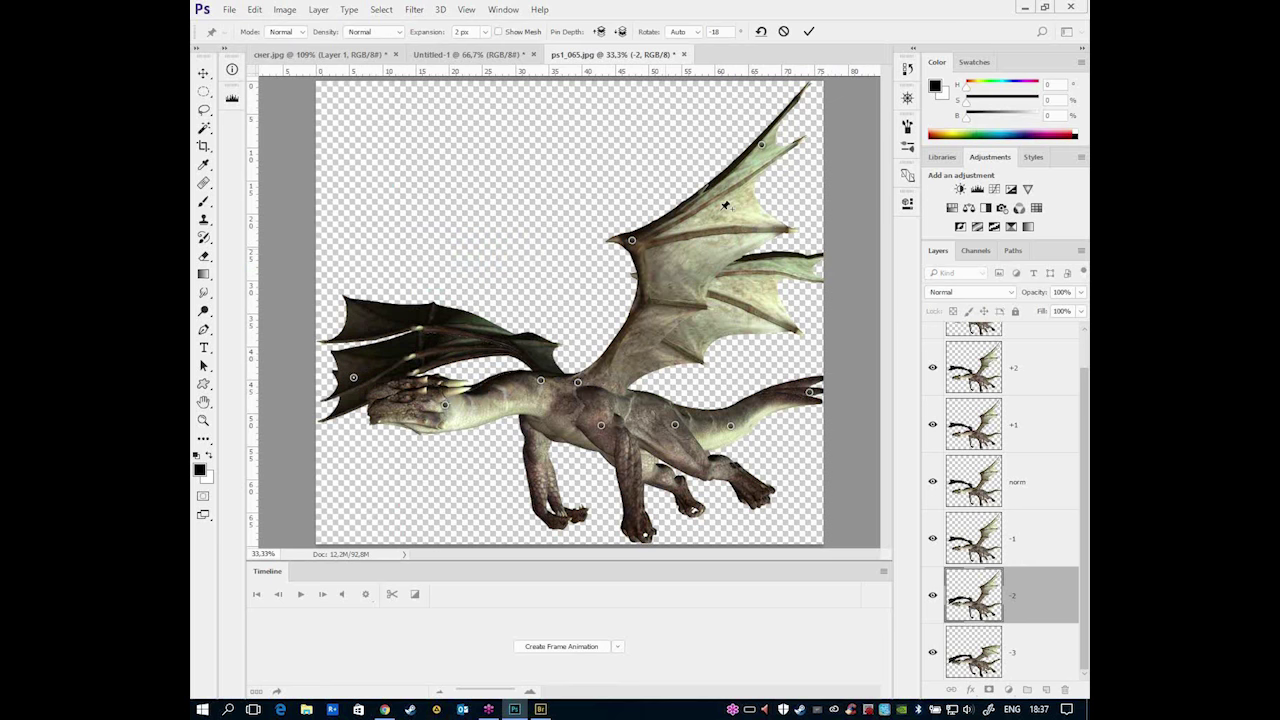
{"action": "right_click", "coordinate": [763, 146]}
{"action": "left_click", "coordinate": [805, 155]}
{"action": "left_click_drag", "start_coordinate": [637, 246], "coordinate": [670, 285]}
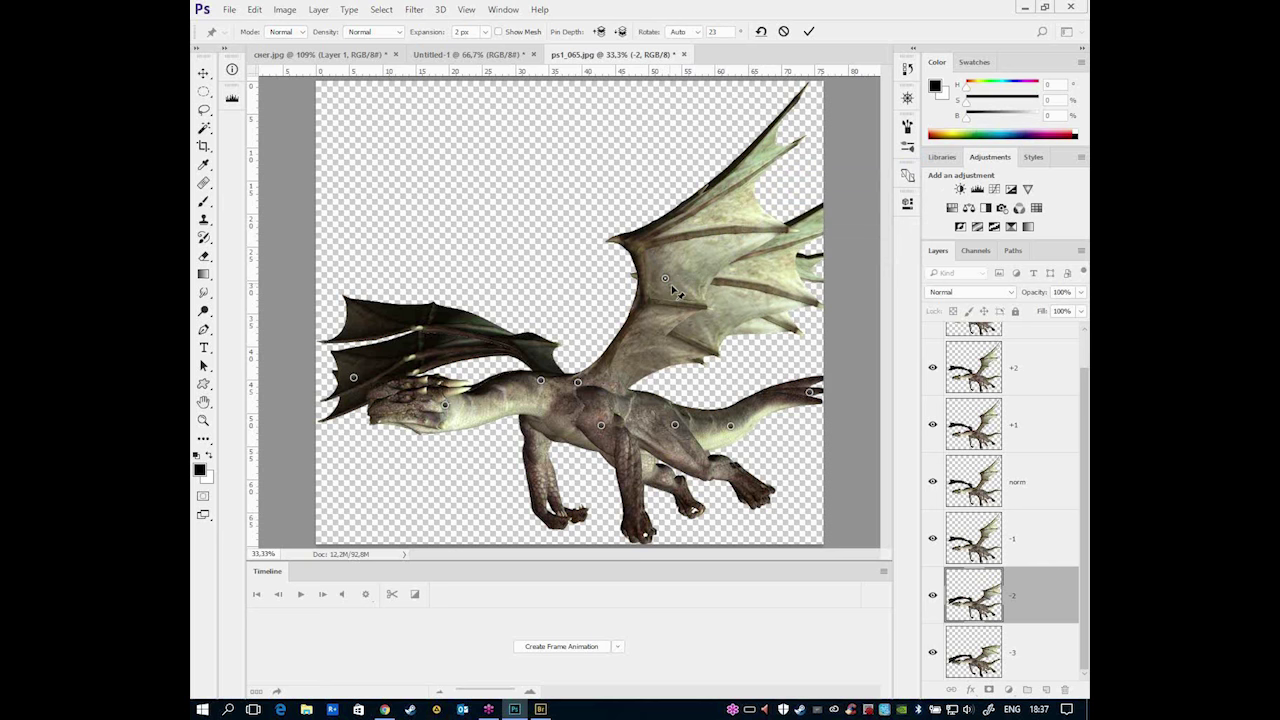
{"action": "key", "text": "Return"}
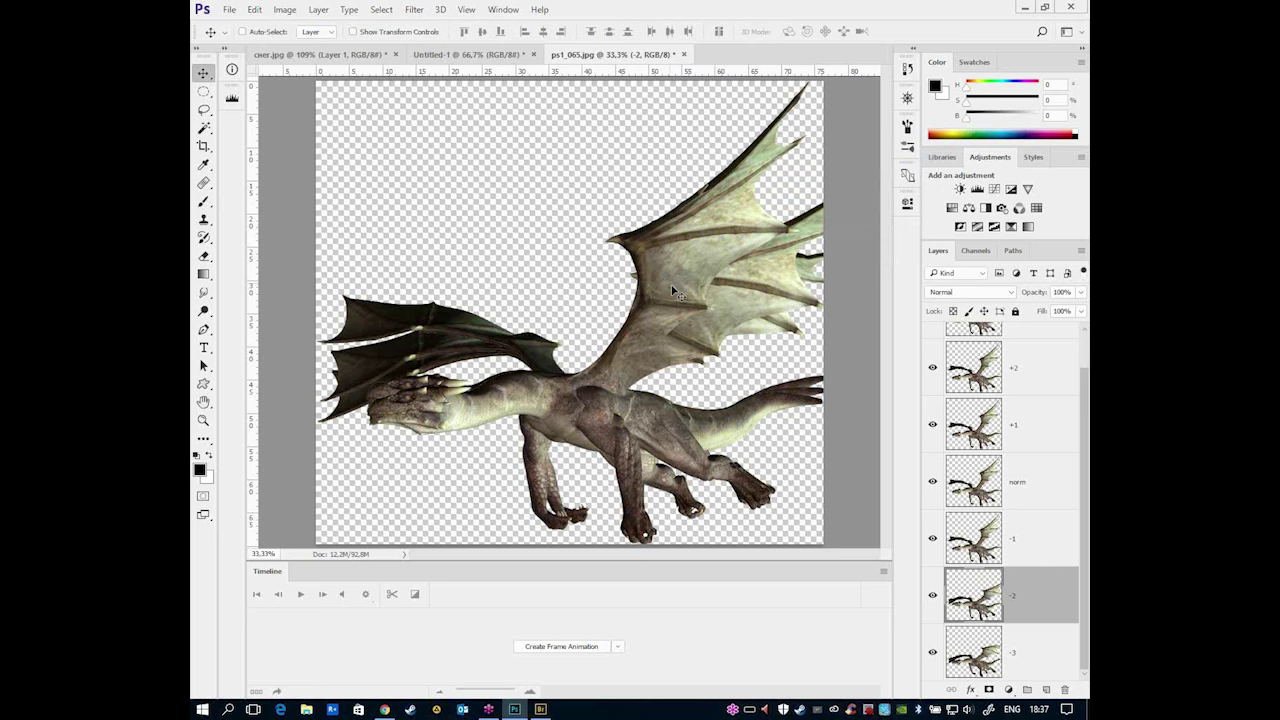
{"action": "left_click", "coordinate": [1037, 537]}
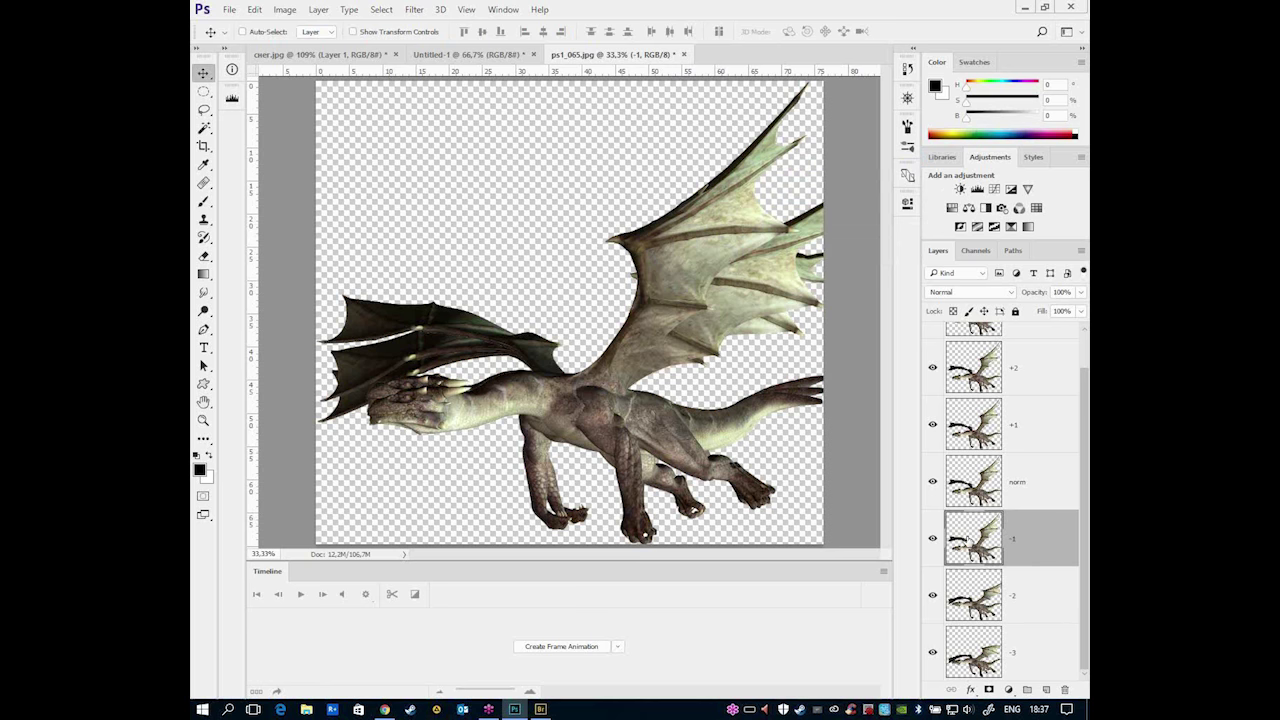
- Puppet Warp layer -1, pinning the body and hind leg and lowering the tail tip
{"action": "left_click", "coordinate": [256, 10]}
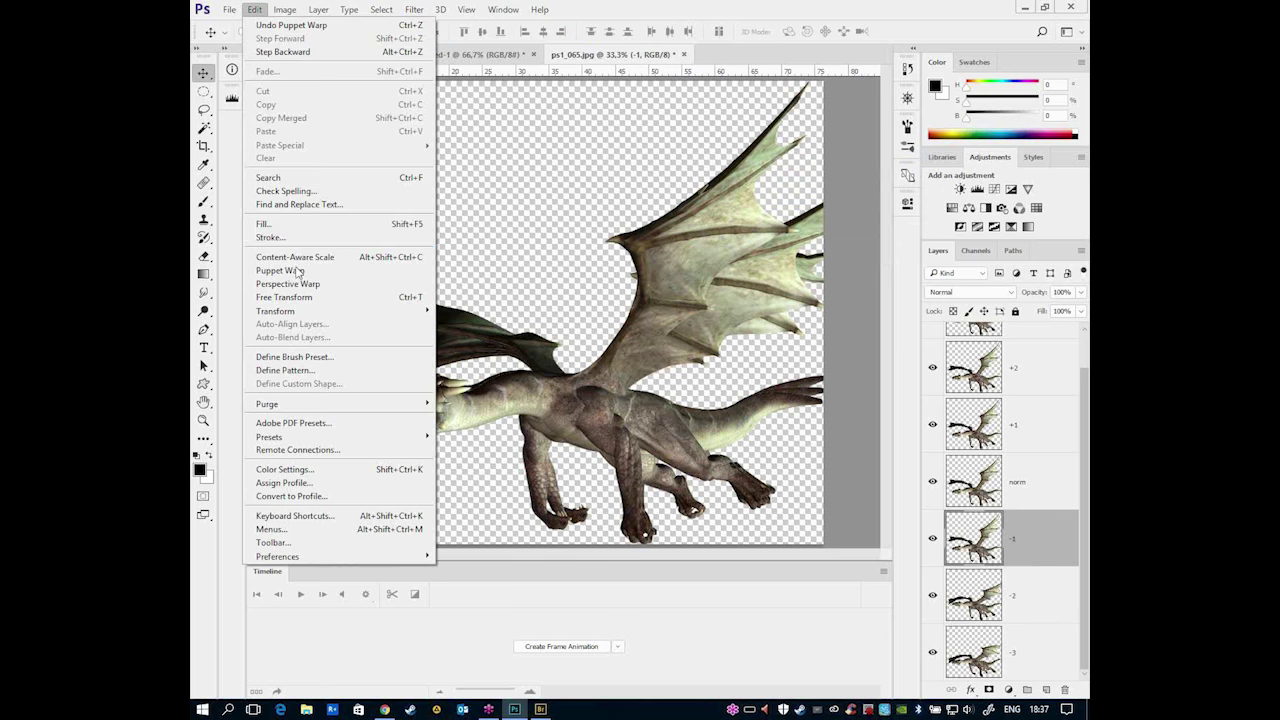
{"action": "left_click", "coordinate": [300, 265]}
{"action": "left_click", "coordinate": [541, 377]}
{"action": "left_click", "coordinate": [594, 382]}
{"action": "left_click", "coordinate": [554, 405]}
{"action": "left_click", "coordinate": [663, 416]}
{"action": "left_click", "coordinate": [726, 419]}
{"action": "left_click", "coordinate": [787, 402]}
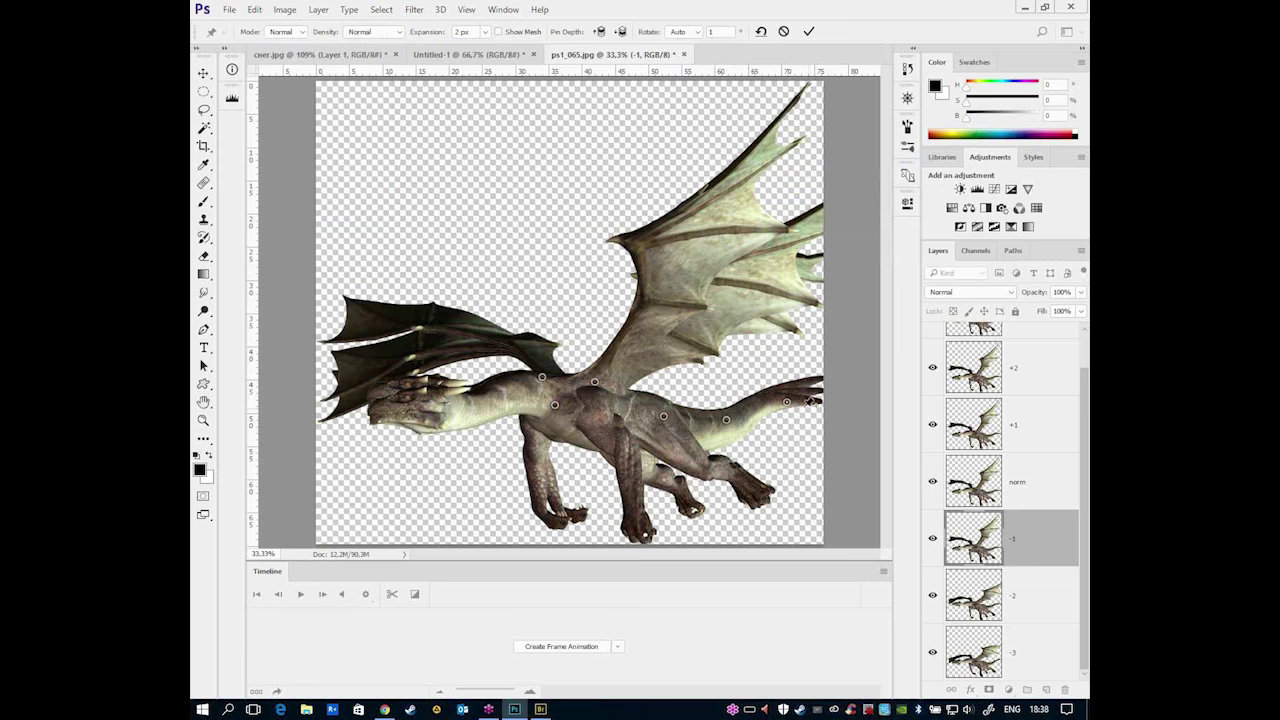
{"action": "mouse_move", "coordinate": [785, 373]}
{"action": "left_mouse_down"}
{"action": "mouse_move", "coordinate": [795, 410]}
{"action": "mouse_move", "coordinate": [795, 398]}
{"action": "left_mouse_up"}
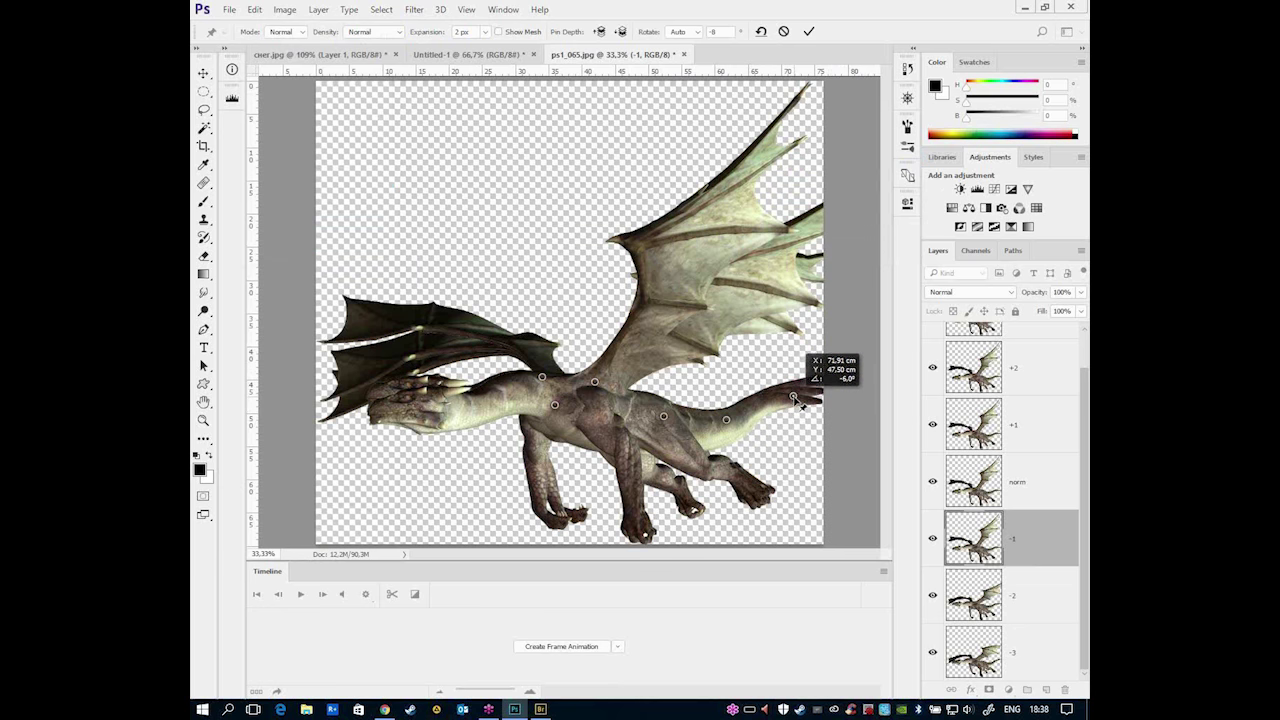
{"action": "left_click_drag", "start_coordinate": [794, 396], "coordinate": [772, 377]}
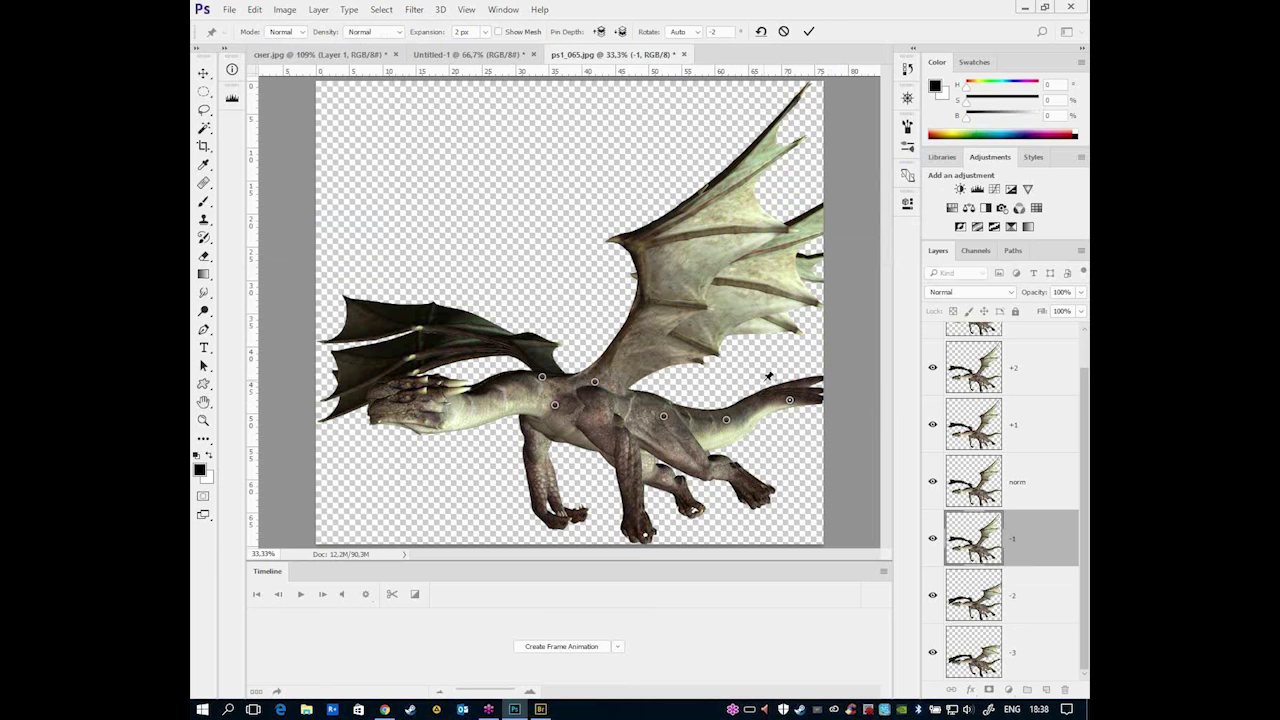
- Lift the head, reshape both wings and the front claw, then commit the warp
{"action": "left_click", "coordinate": [441, 409]}
{"action": "left_click_drag", "start_coordinate": [442, 409], "coordinate": [446, 400]}
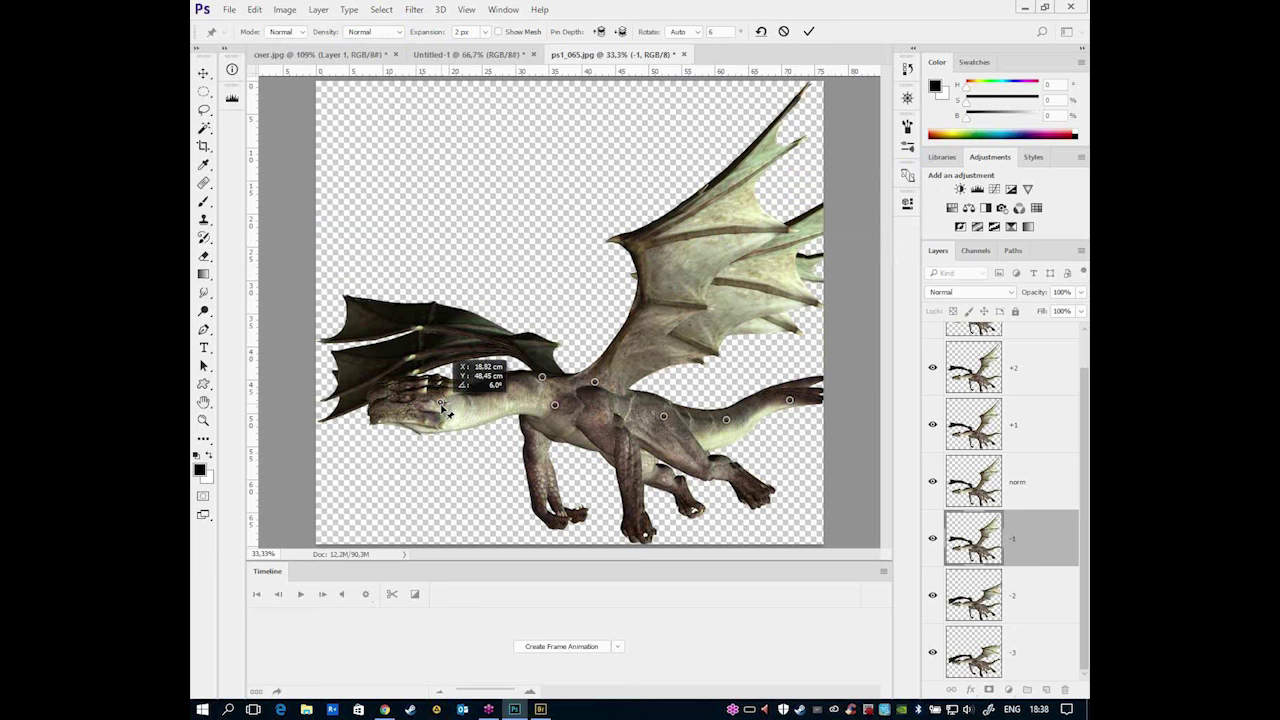
{"action": "left_click_drag", "start_coordinate": [421, 324], "coordinate": [422, 345]}
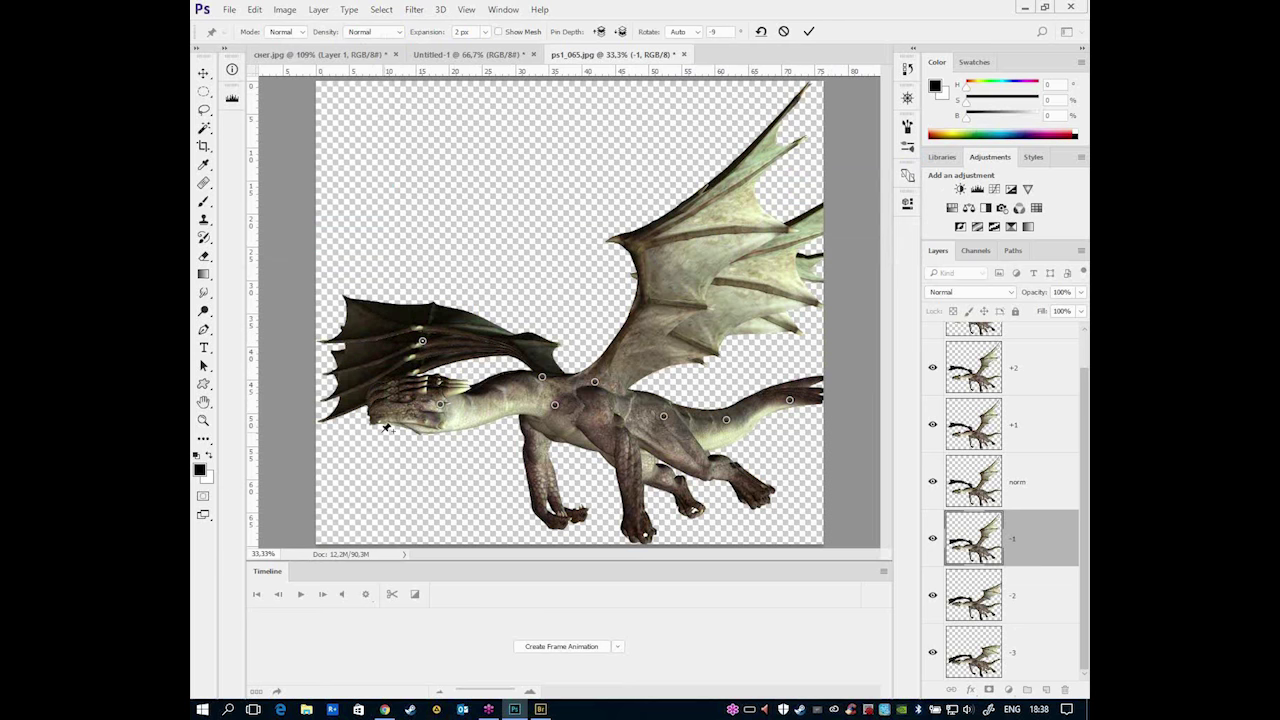
{"action": "left_click", "coordinate": [633, 238]}
{"action": "left_click_drag", "start_coordinate": [634, 238], "coordinate": [656, 249]}
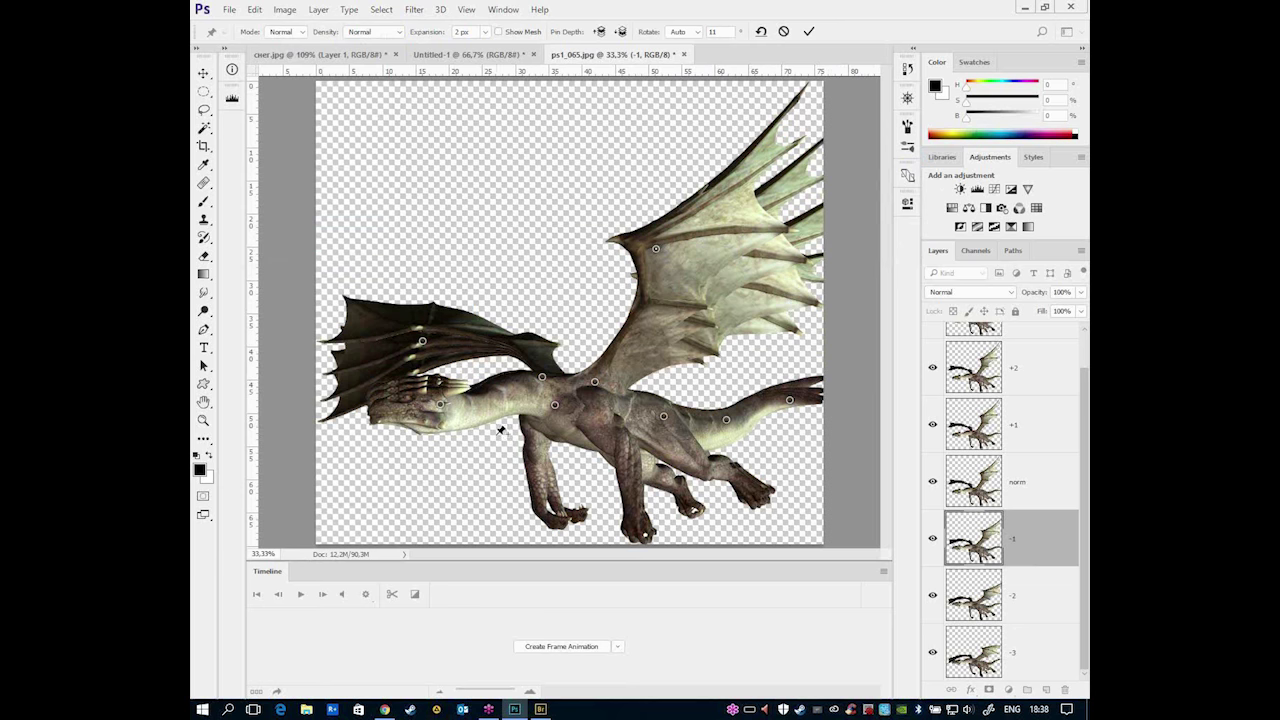
{"action": "left_click", "coordinate": [541, 503]}
{"action": "left_click_drag", "start_coordinate": [542, 504], "coordinate": [548, 501]}
{"action": "key", "text": "Return"}
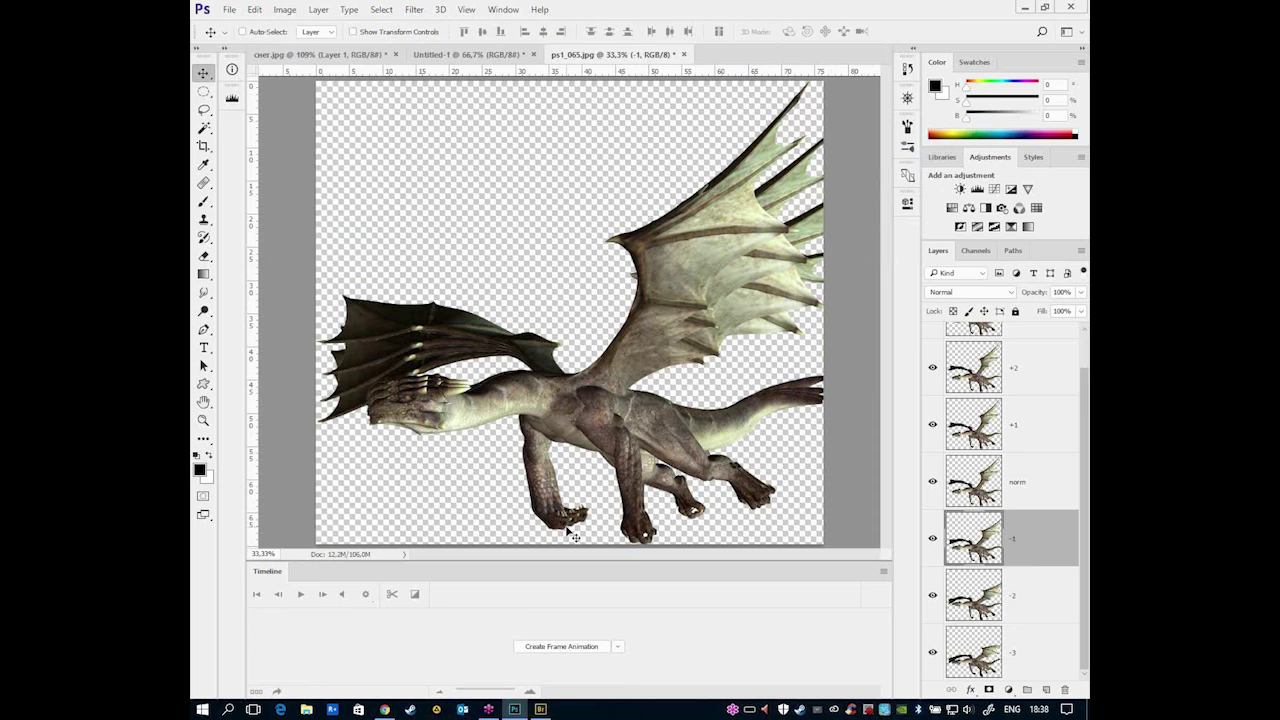
{"action": "left_click", "coordinate": [1028, 424]}
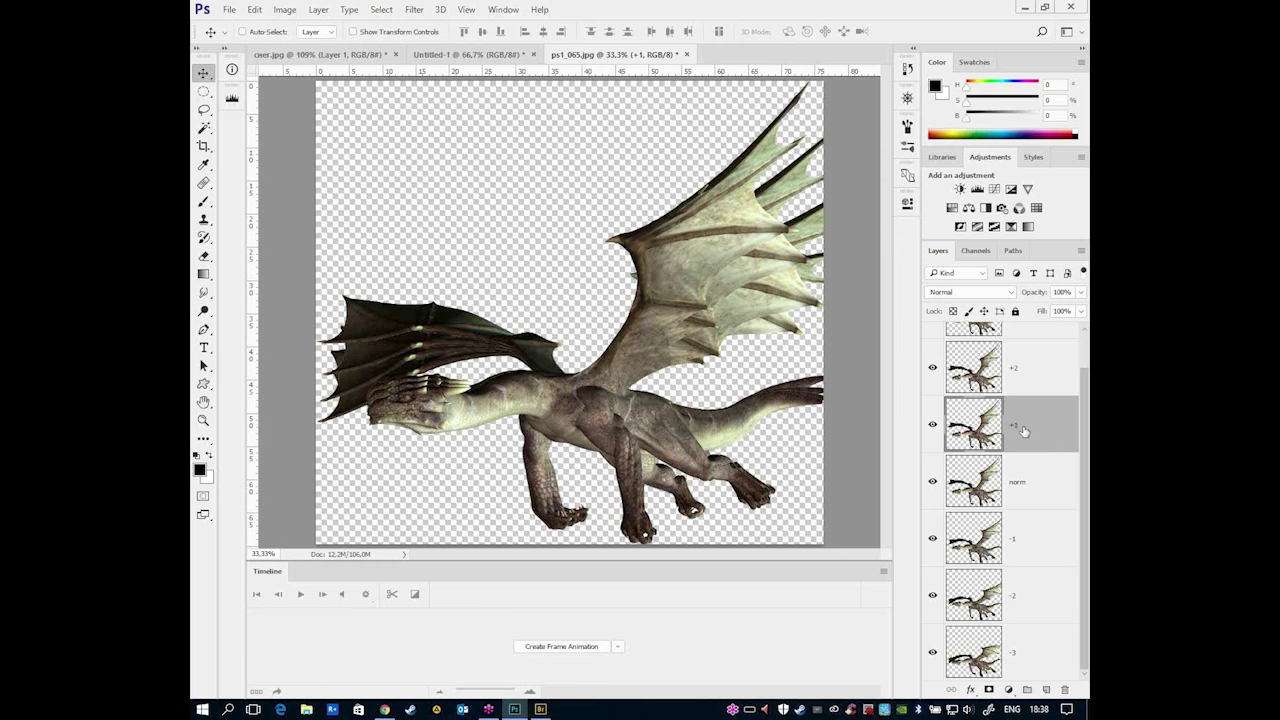
- Start a Puppet Warp on layer +1, pinning the far wing, back, head, near wing and tail
{"action": "left_click", "coordinate": [254, 9]}
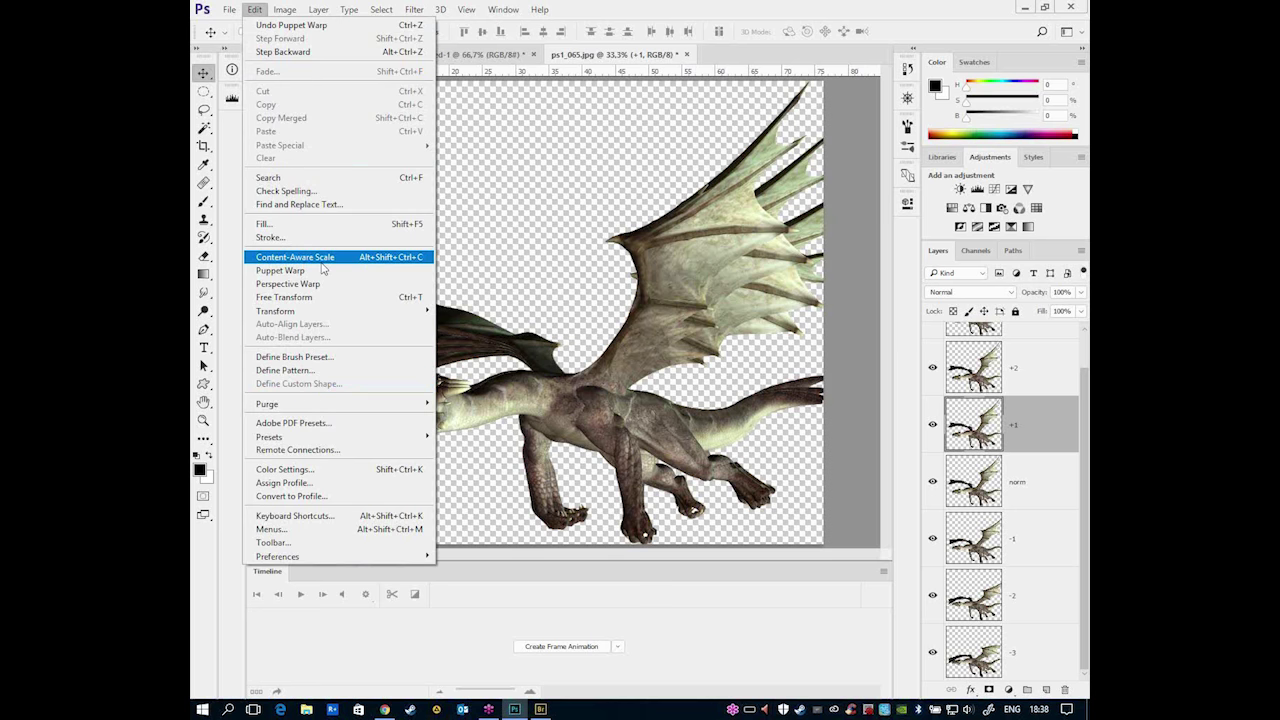
{"action": "left_click", "coordinate": [320, 266]}
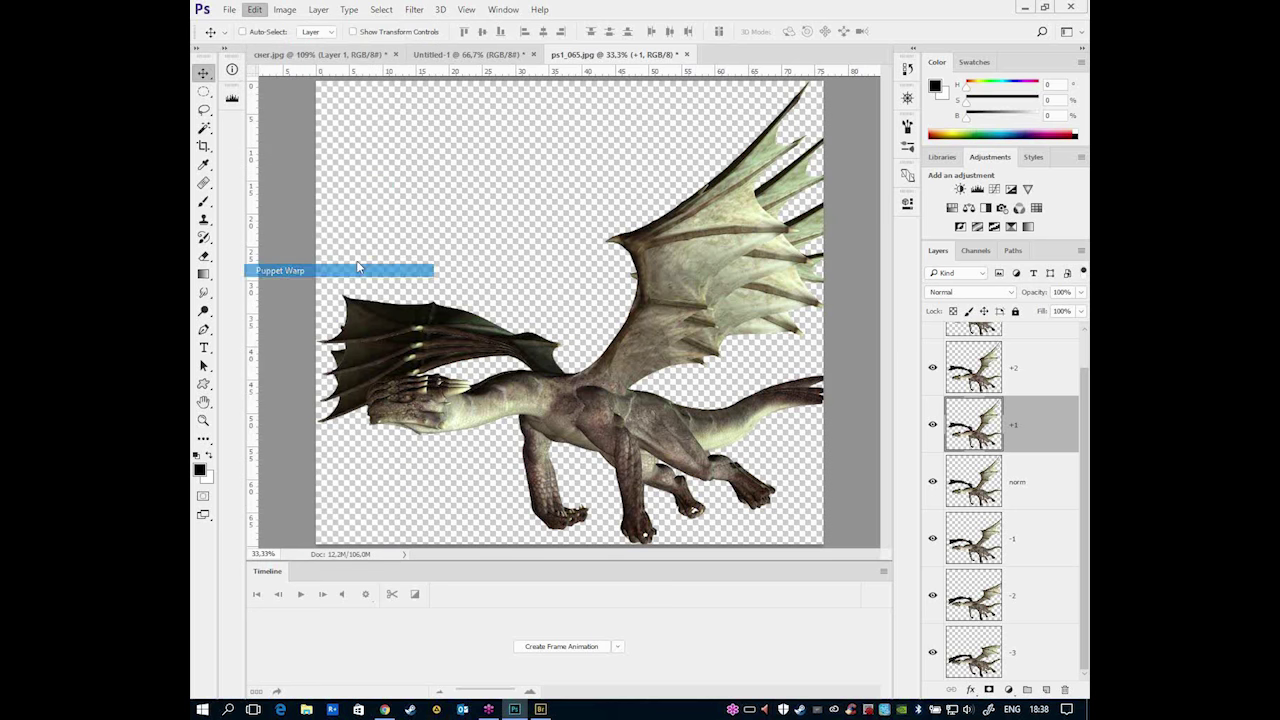
{"action": "left_click", "coordinate": [637, 240]}
{"action": "left_click", "coordinate": [579, 381]}
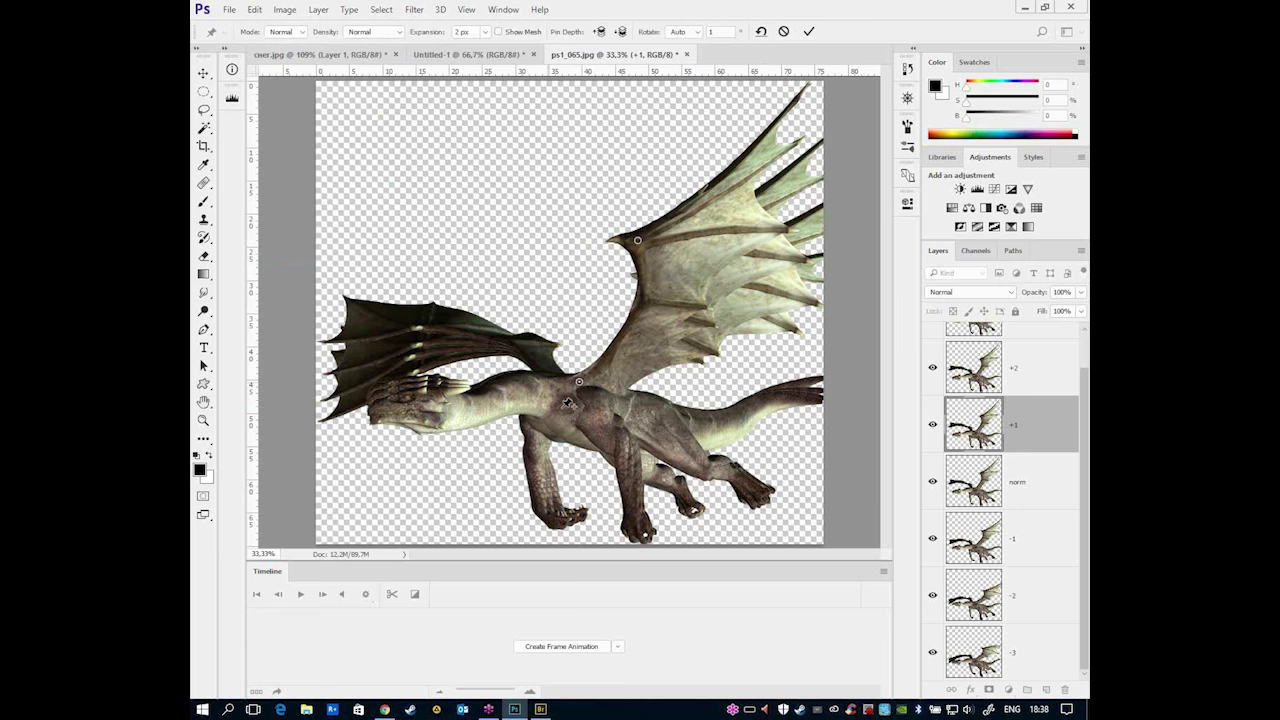
{"action": "left_click", "coordinate": [438, 414]}
{"action": "left_click", "coordinate": [421, 323]}
{"action": "left_click", "coordinate": [679, 421]}
{"action": "left_click", "coordinate": [766, 403]}
- Lower the tail slightly, lift the near wing, sweep the far wing back, and commit the warp
{"action": "left_click_drag", "start_coordinate": [766, 403], "coordinate": [765, 407]}
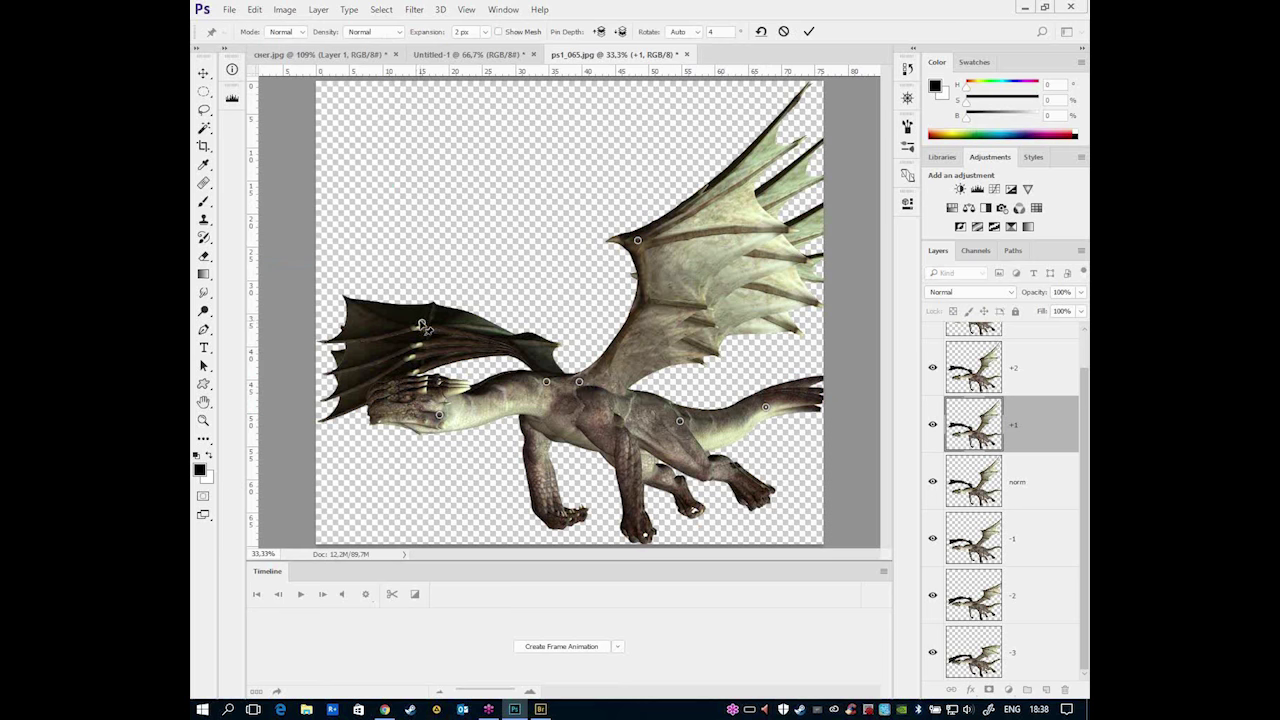
{"action": "left_click_drag", "start_coordinate": [422, 325], "coordinate": [425, 310]}
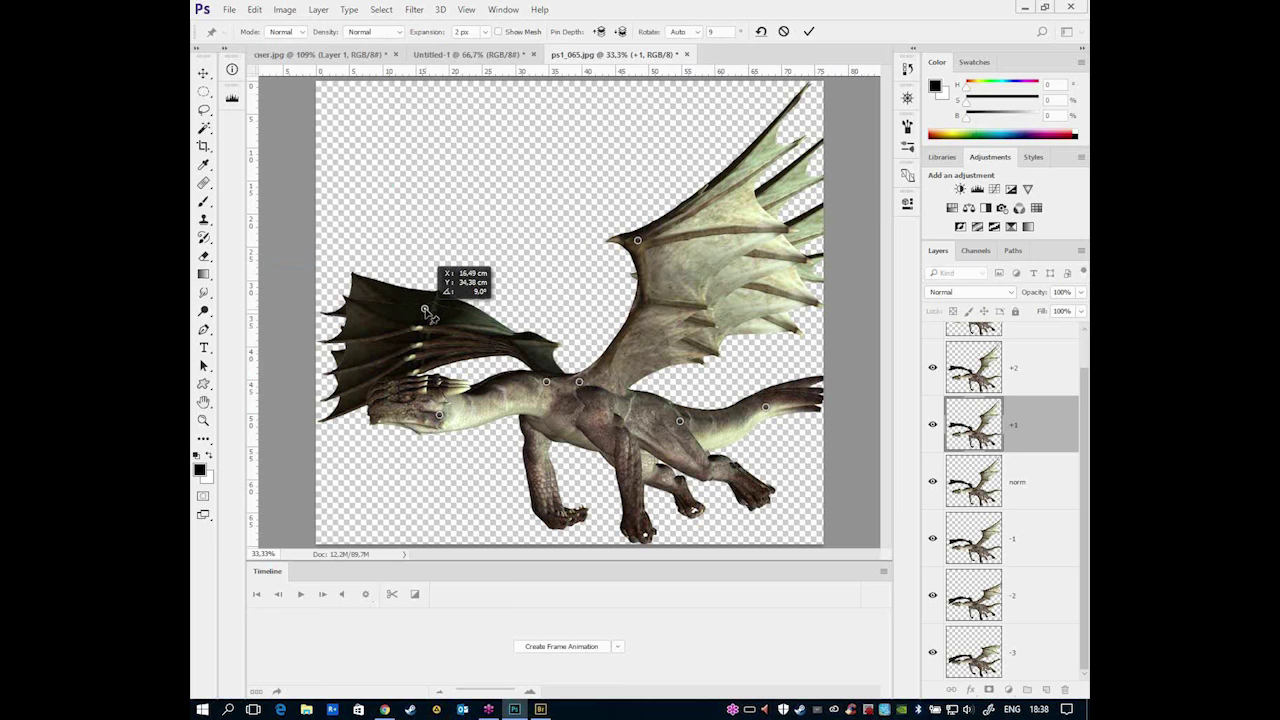
{"action": "left_click_drag", "start_coordinate": [637, 240], "coordinate": [623, 238]}
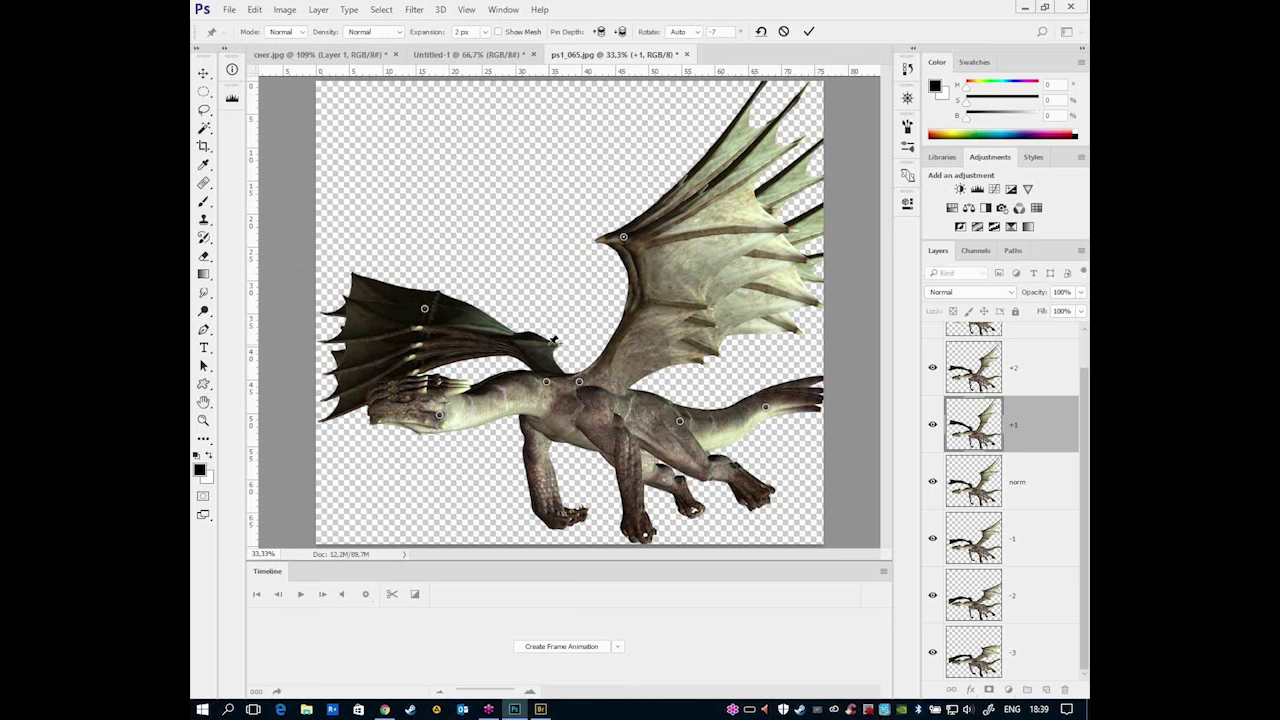
{"action": "key", "text": "Return"}
{"action": "left_click", "coordinate": [975, 368]}
{"action": "scroll", "coordinate": [975, 410], "scroll_direction": "up", "scroll_amount": 1}
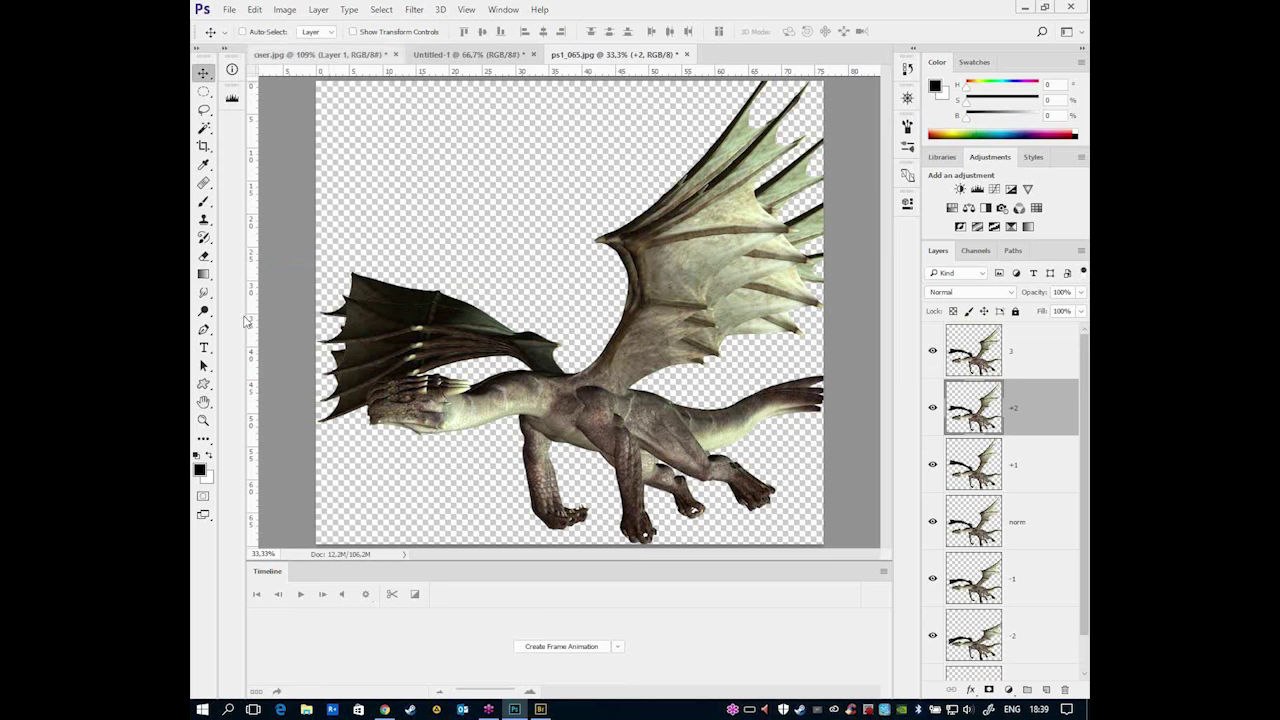
- Start a Puppet Warp on layer +2 with pins on both wings, the body and the tail
{"action": "left_click", "coordinate": [255, 9]}
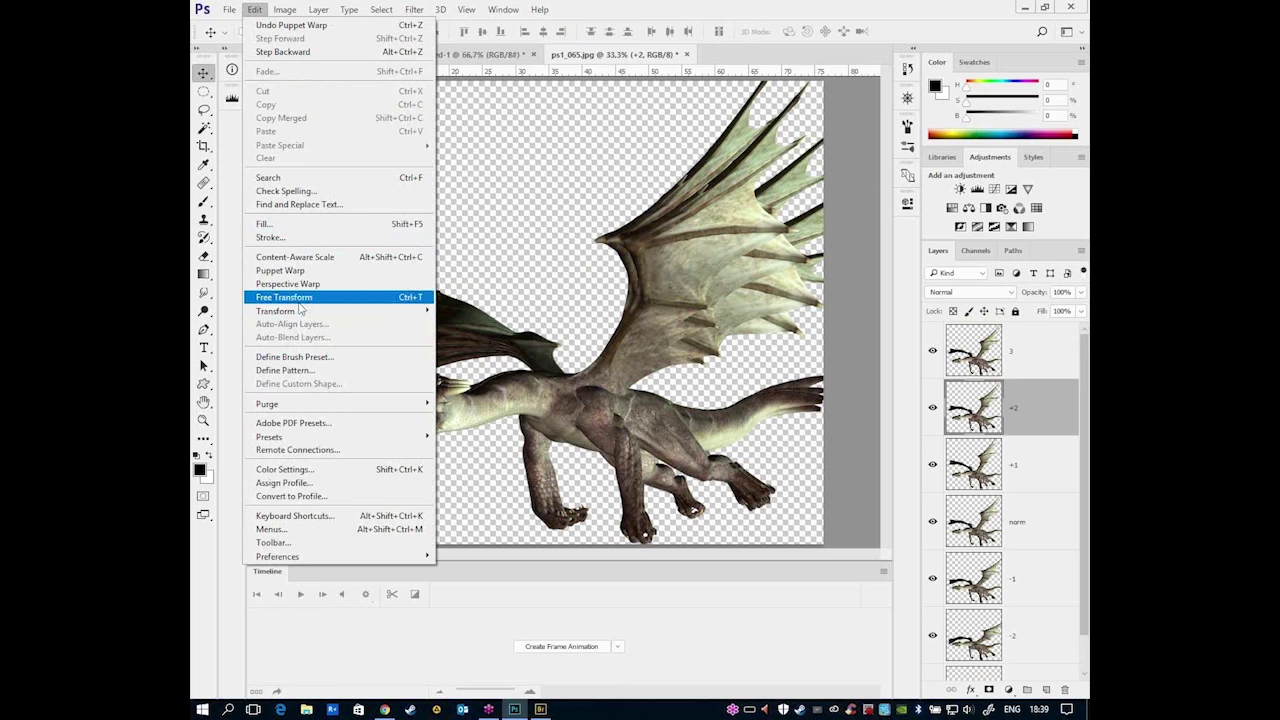
{"action": "left_click", "coordinate": [285, 270]}
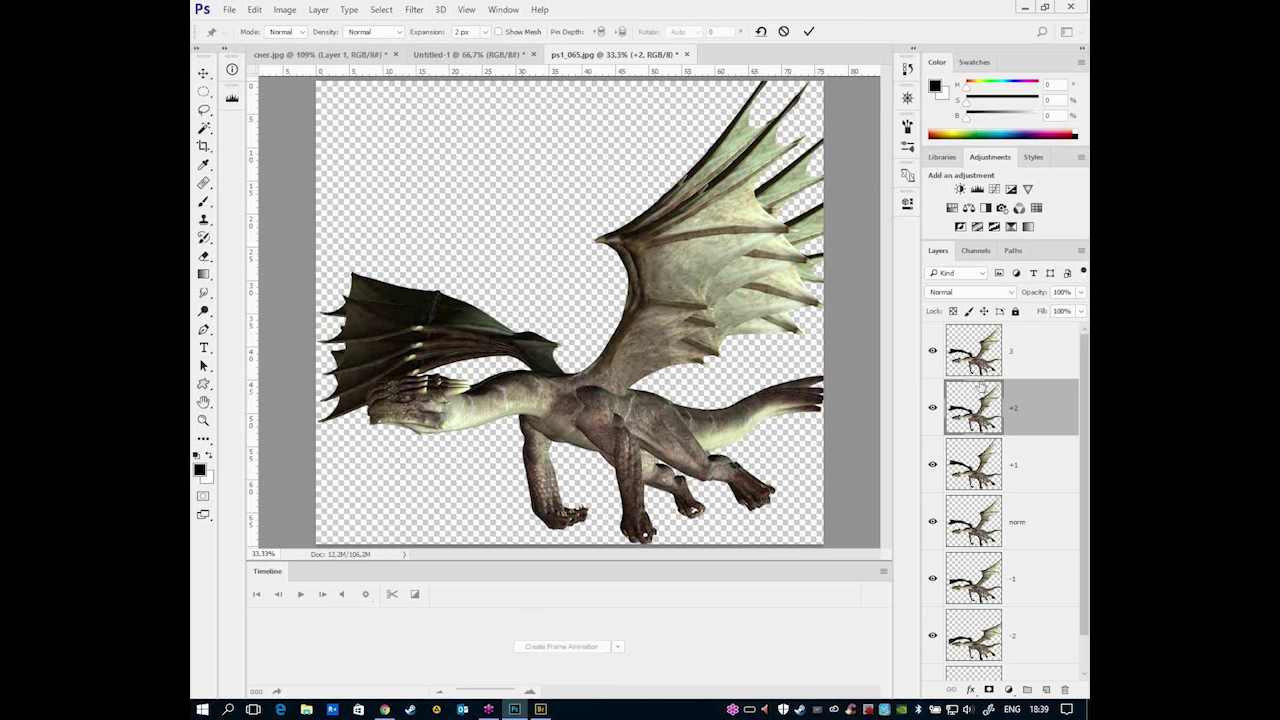
{"action": "left_click", "coordinate": [423, 318]}
{"action": "left_click", "coordinate": [637, 239]}
{"action": "left_click", "coordinate": [576, 379]}
{"action": "left_click", "coordinate": [674, 417]}
{"action": "left_click", "coordinate": [752, 407]}
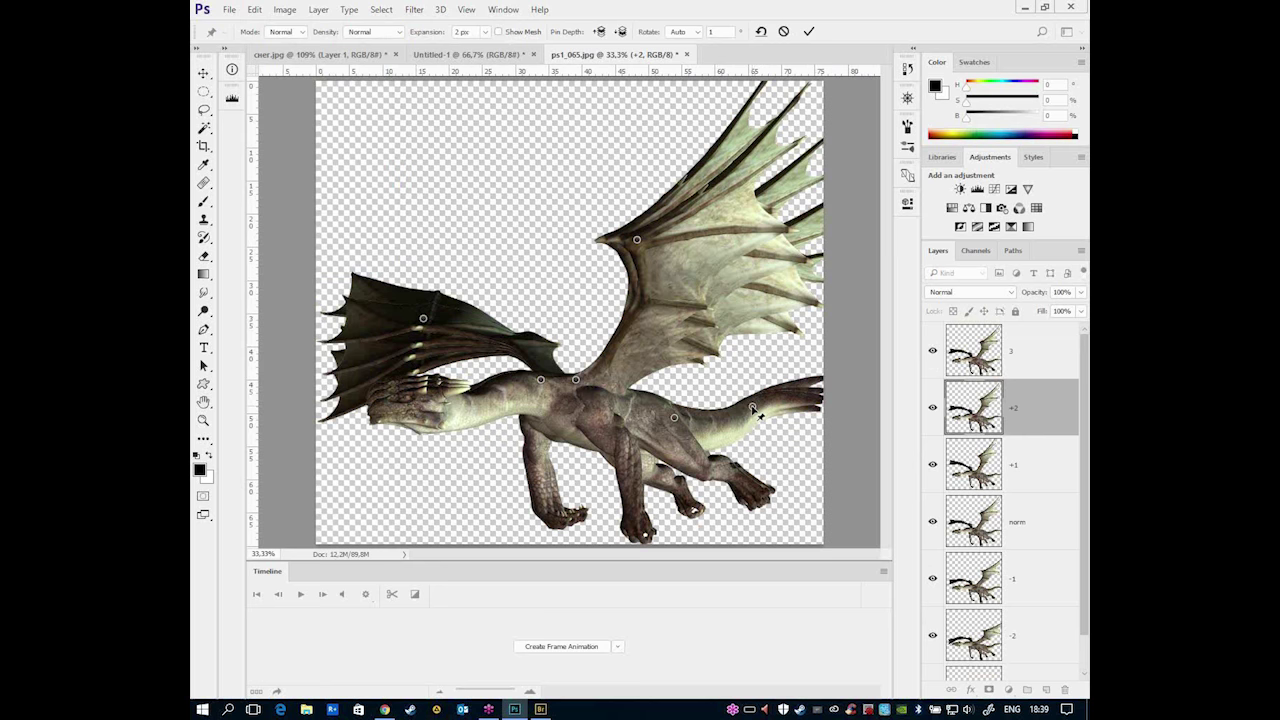
- Bend the tail down, lower the head, sweep the far wing up-left, lift the near wing, and commit
{"action": "left_click_drag", "start_coordinate": [752, 408], "coordinate": [751, 413]}
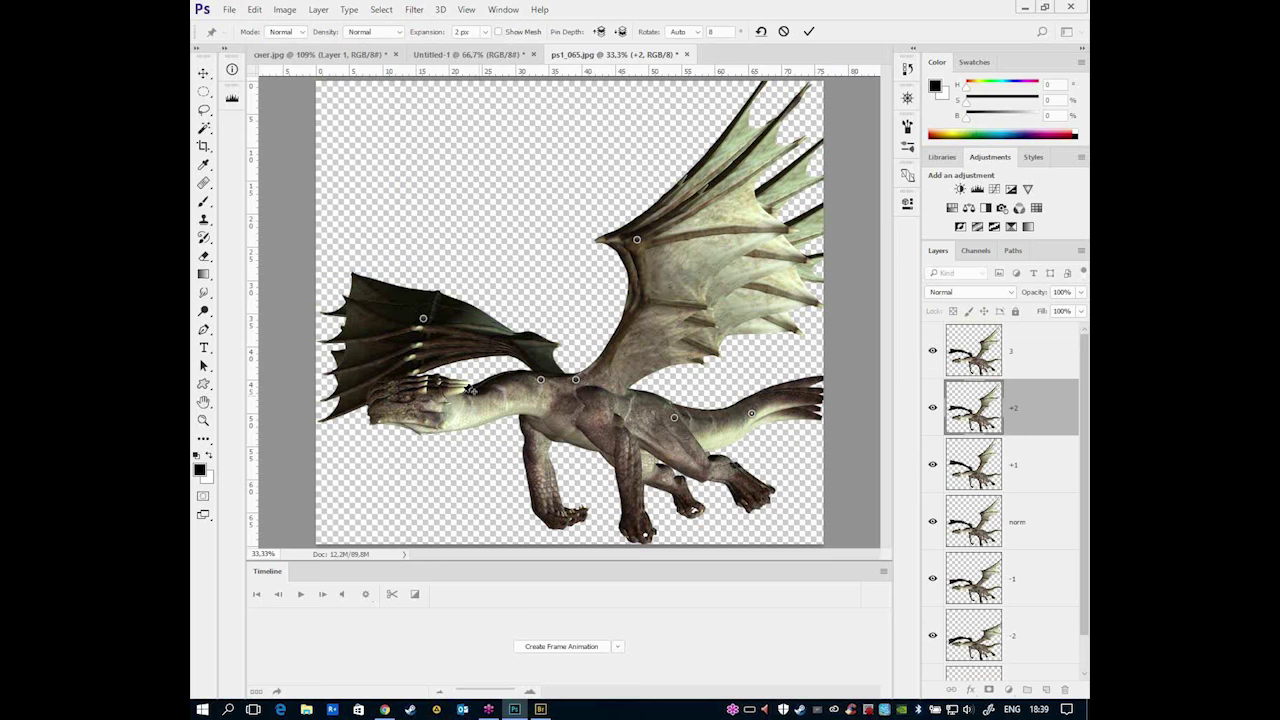
{"action": "left_click_drag", "start_coordinate": [448, 416], "coordinate": [447, 420]}
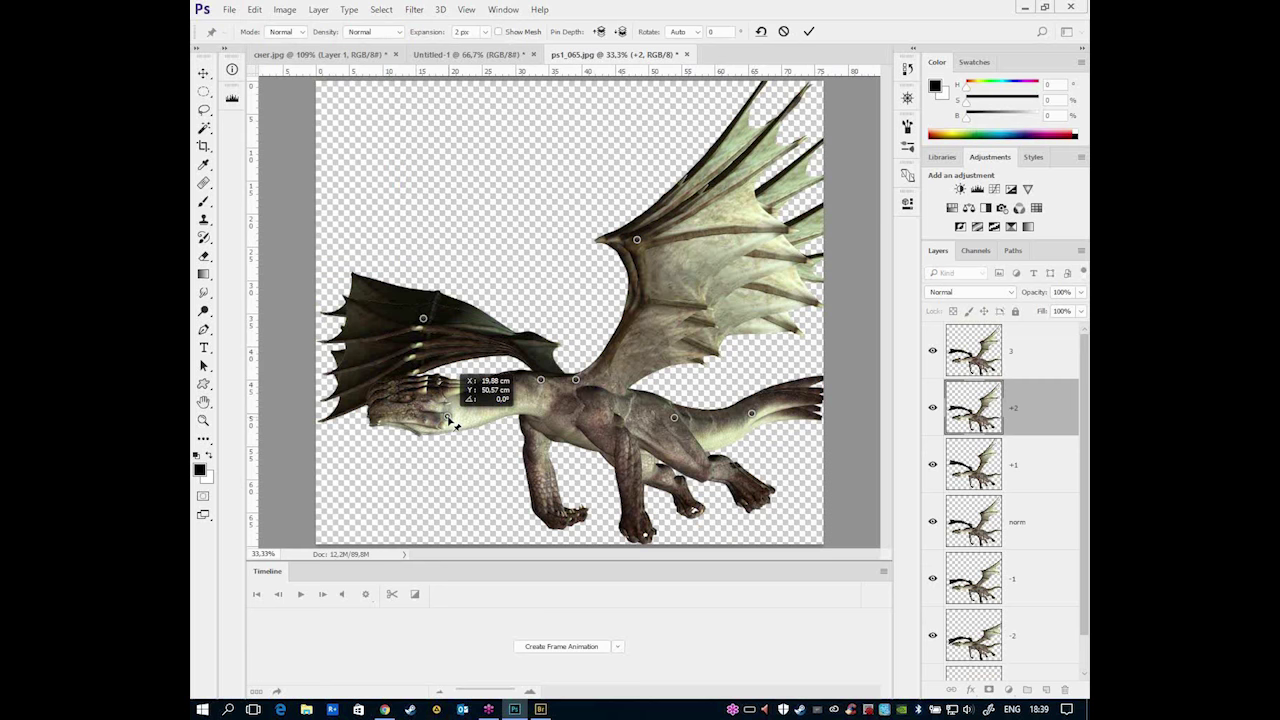
{"action": "left_click_drag", "start_coordinate": [637, 241], "coordinate": [601, 233]}
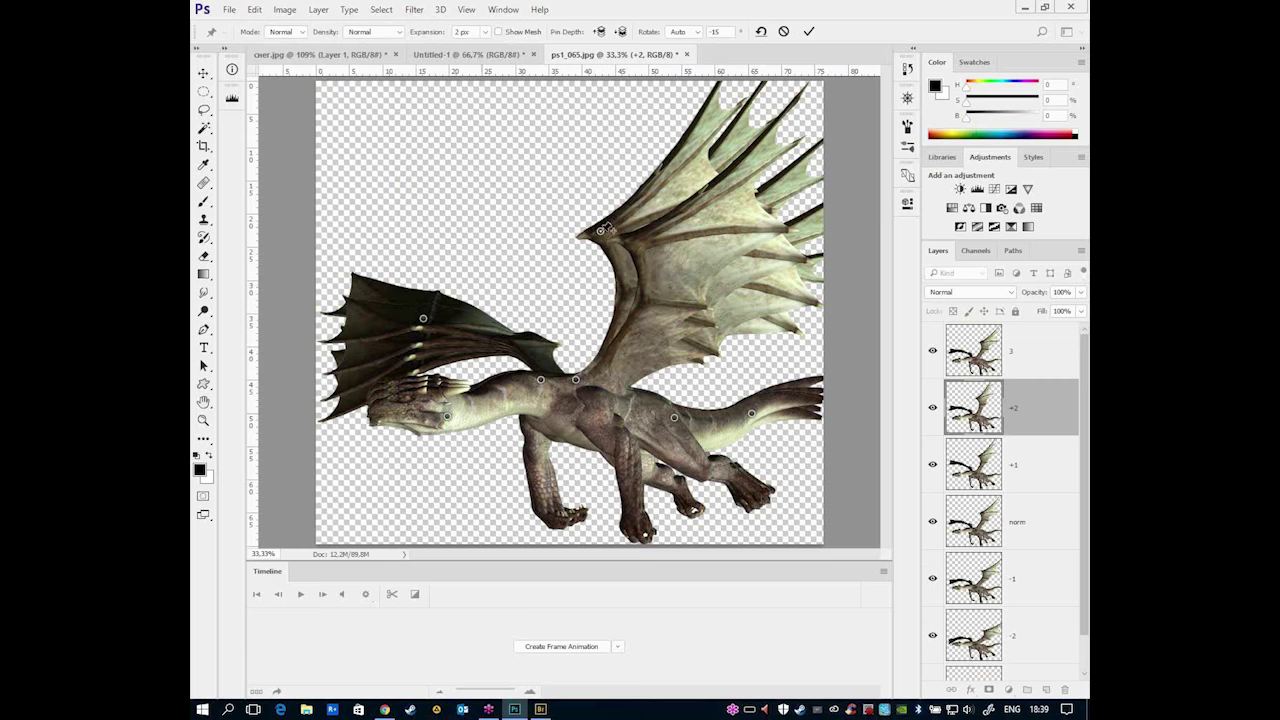
{"action": "left_click_drag", "start_coordinate": [423, 318], "coordinate": [433, 289]}
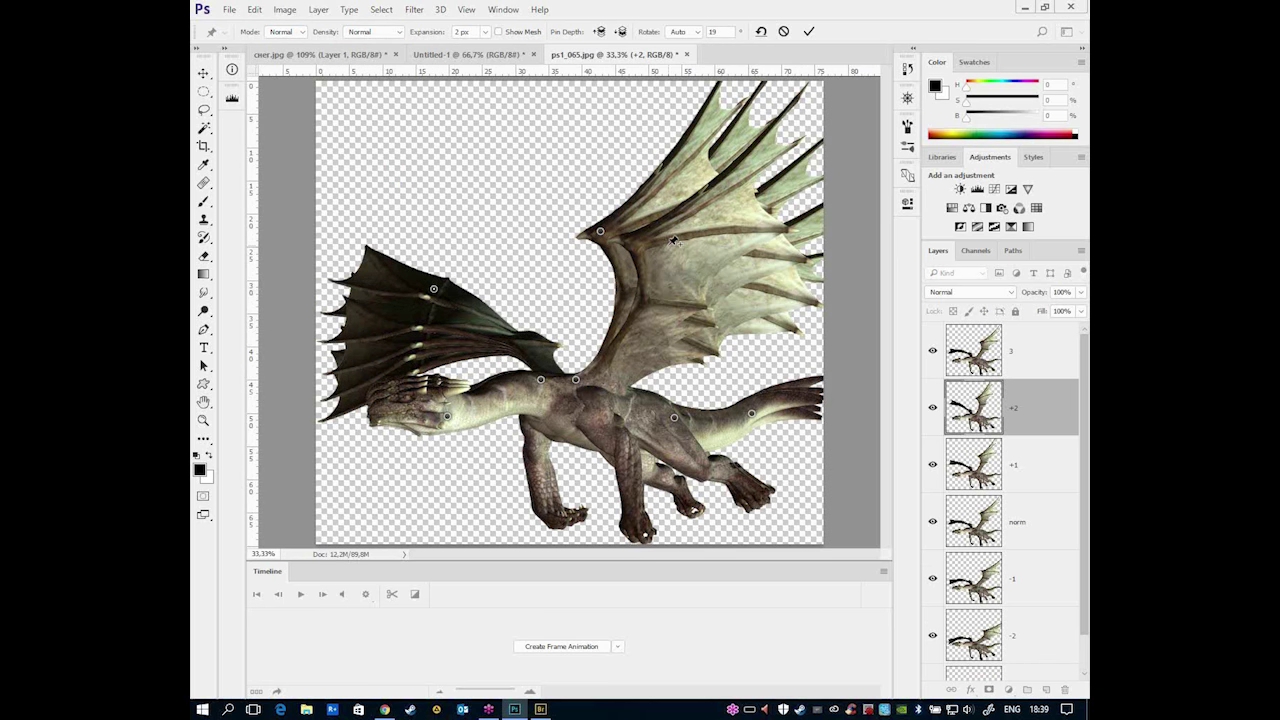
{"action": "key", "text": "Return"}
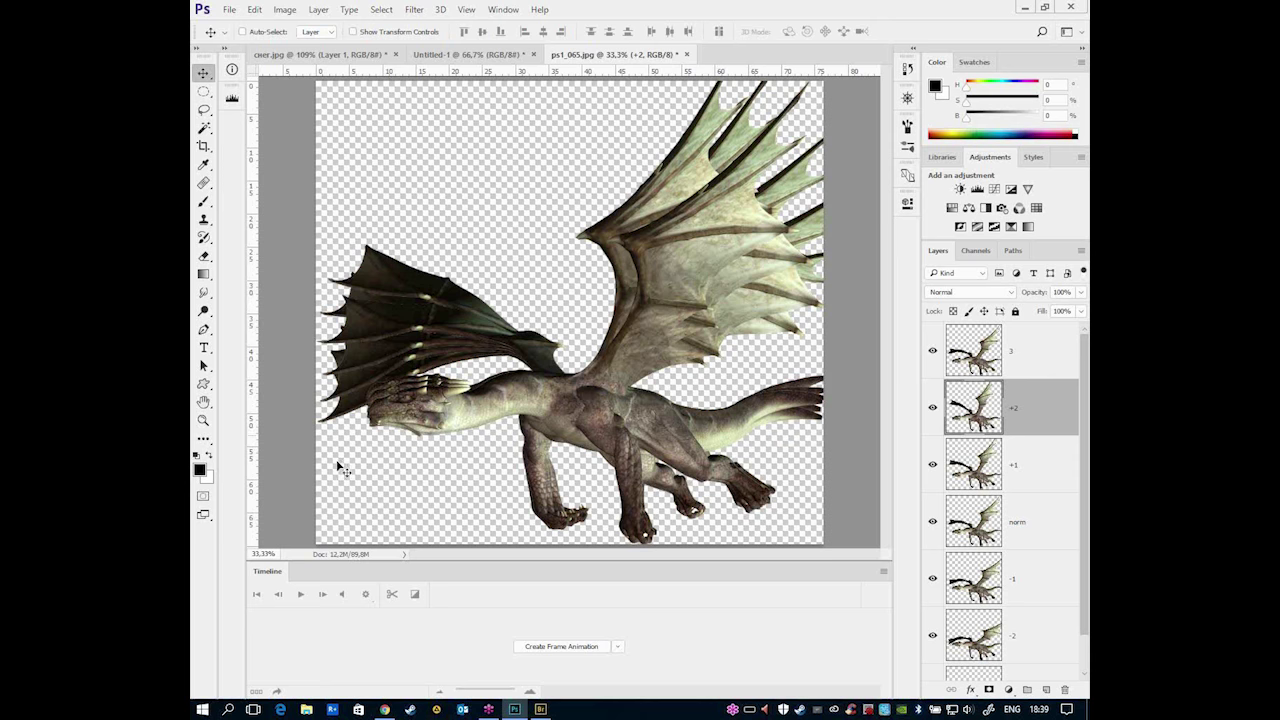
{"action": "left_click", "coordinate": [1043, 332]}
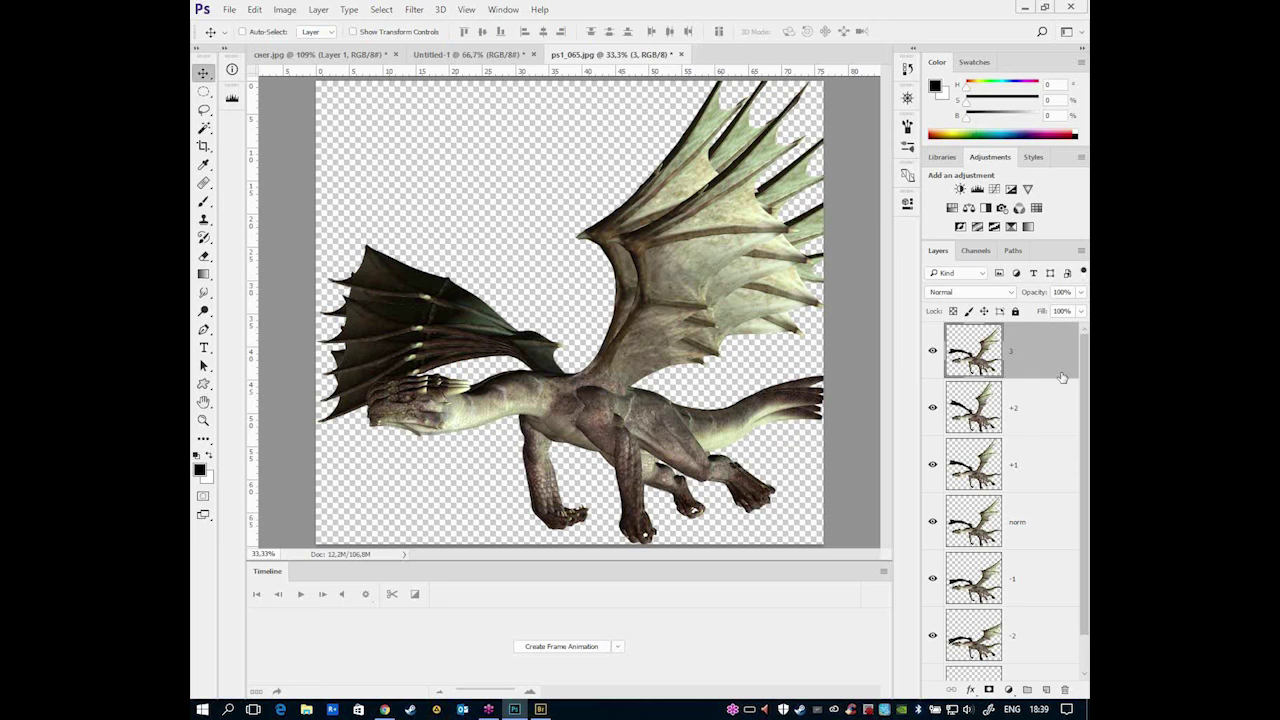
- Start a Puppet Warp on layer 3, pinning the wing, body and tail, and nudge the tail
{"action": "left_click", "coordinate": [255, 9]}
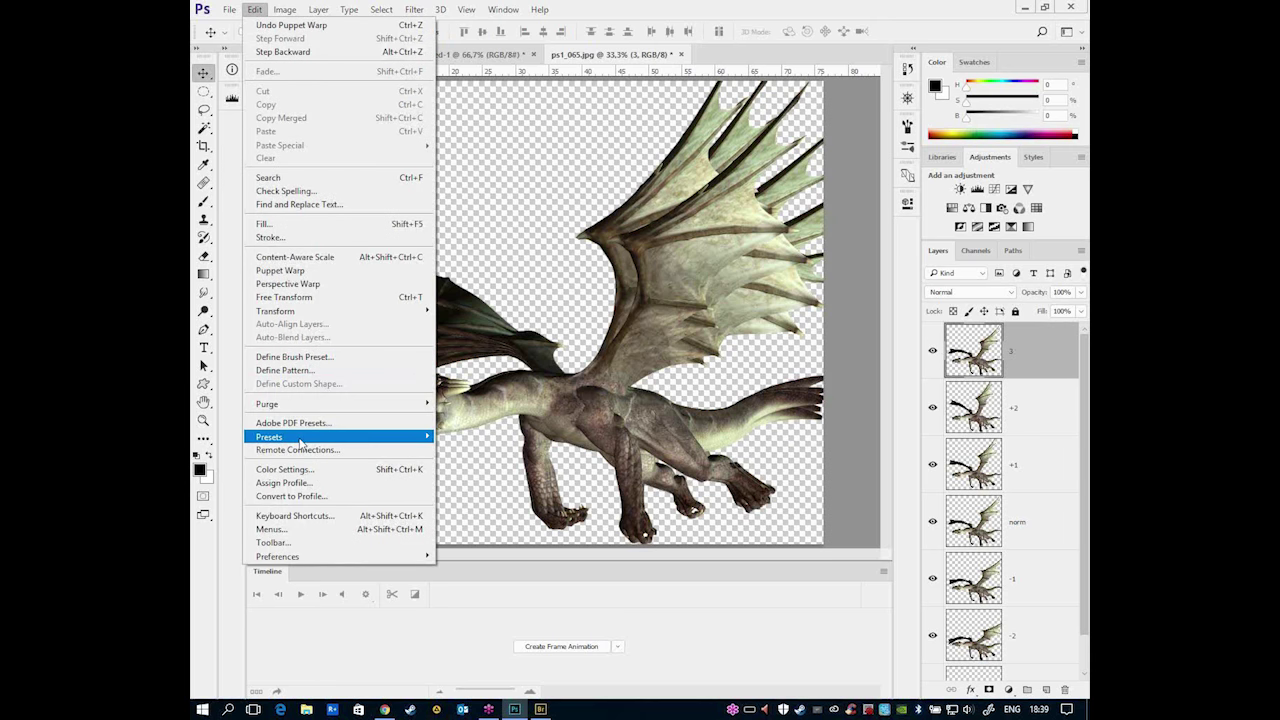
{"action": "left_click", "coordinate": [300, 270]}
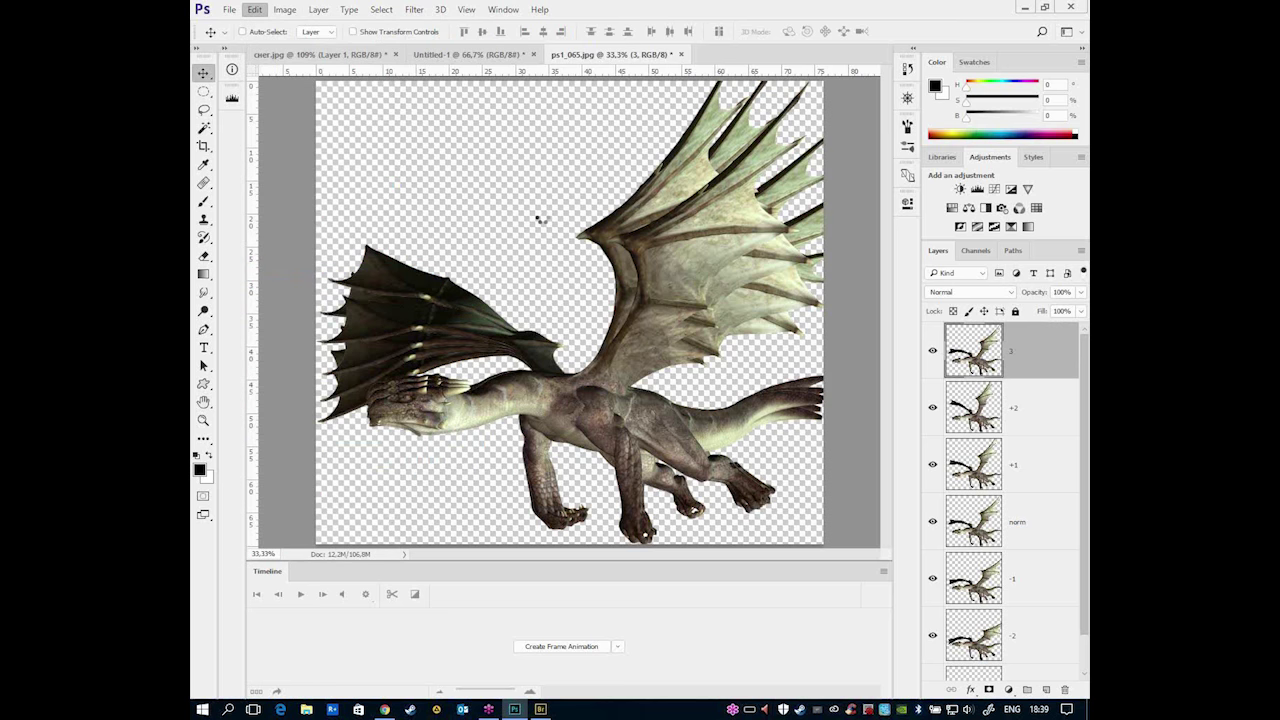
{"action": "left_click", "coordinate": [634, 242]}
{"action": "left_click", "coordinate": [580, 381]}
{"action": "left_click", "coordinate": [676, 416]}
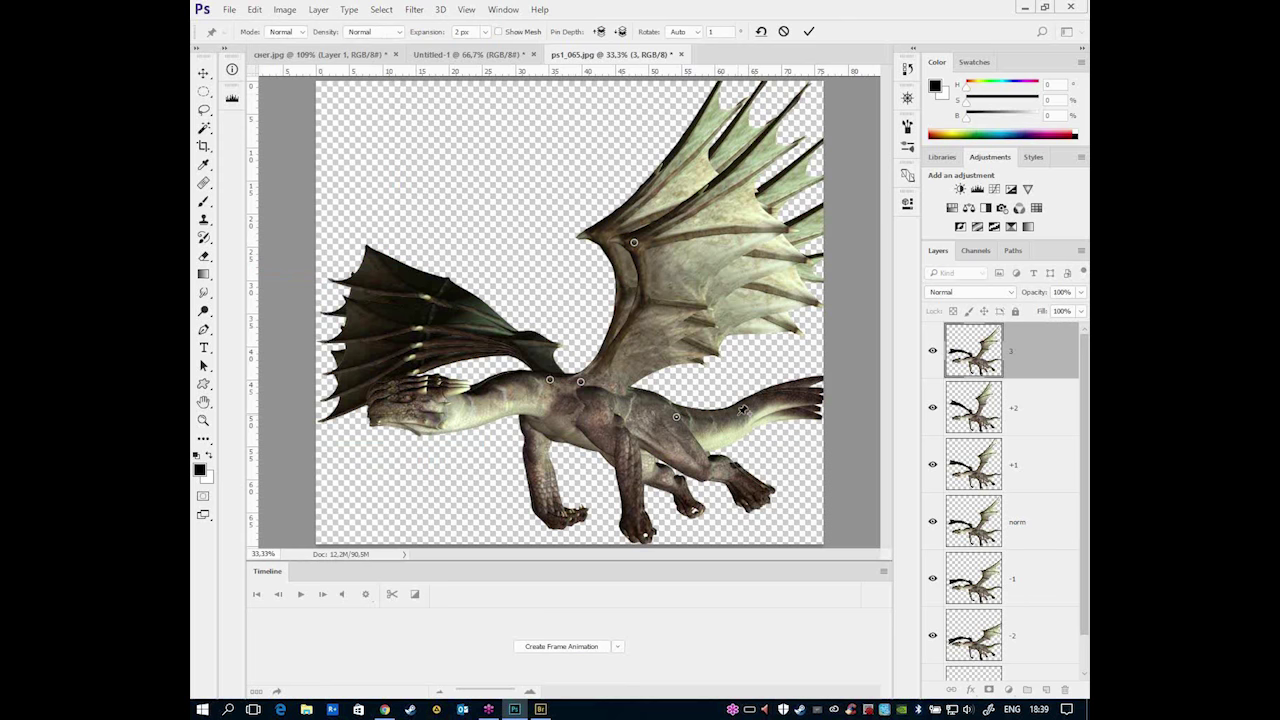
{"action": "left_click", "coordinate": [737, 413]}
{"action": "left_click_drag", "start_coordinate": [739, 415], "coordinate": [740, 415]}
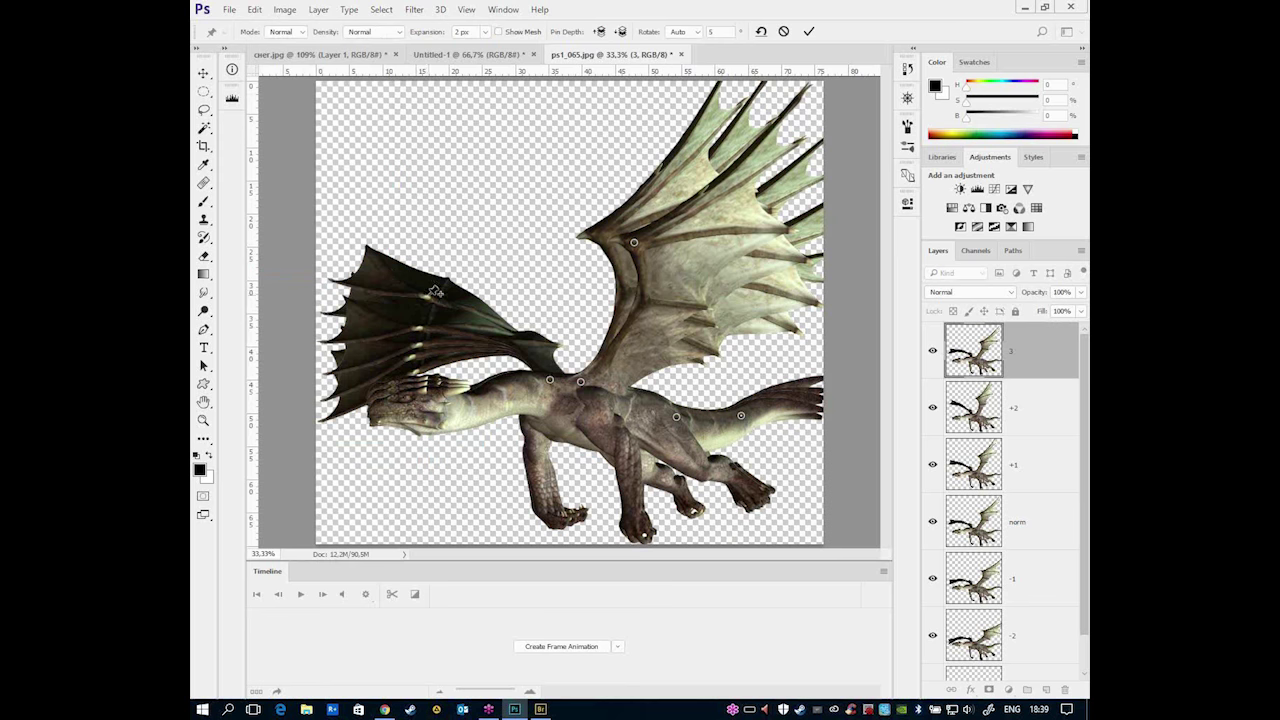
- Pin the head, raise the left wing, bend the right wing leftward, and commit the warp
{"action": "left_click", "coordinate": [444, 411]}
{"action": "left_click_drag", "start_coordinate": [422, 318], "coordinate": [441, 277]}
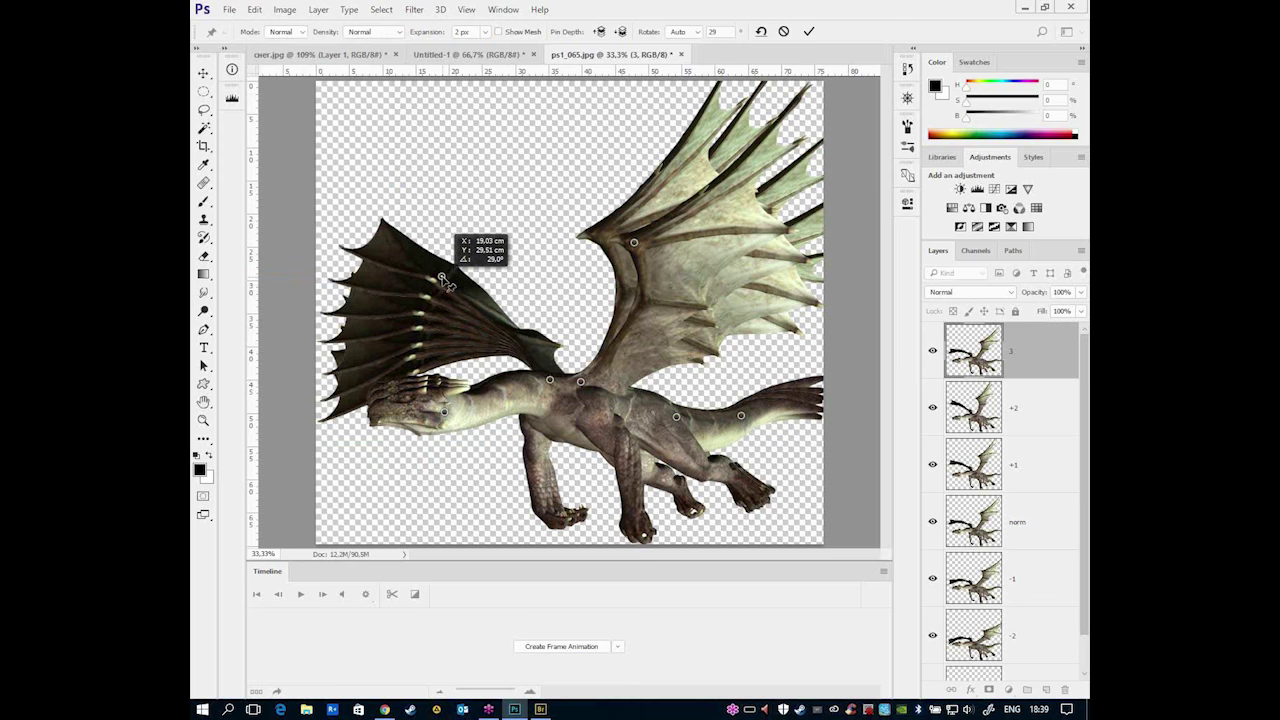
{"action": "left_click_drag", "start_coordinate": [633, 242], "coordinate": [578, 232]}
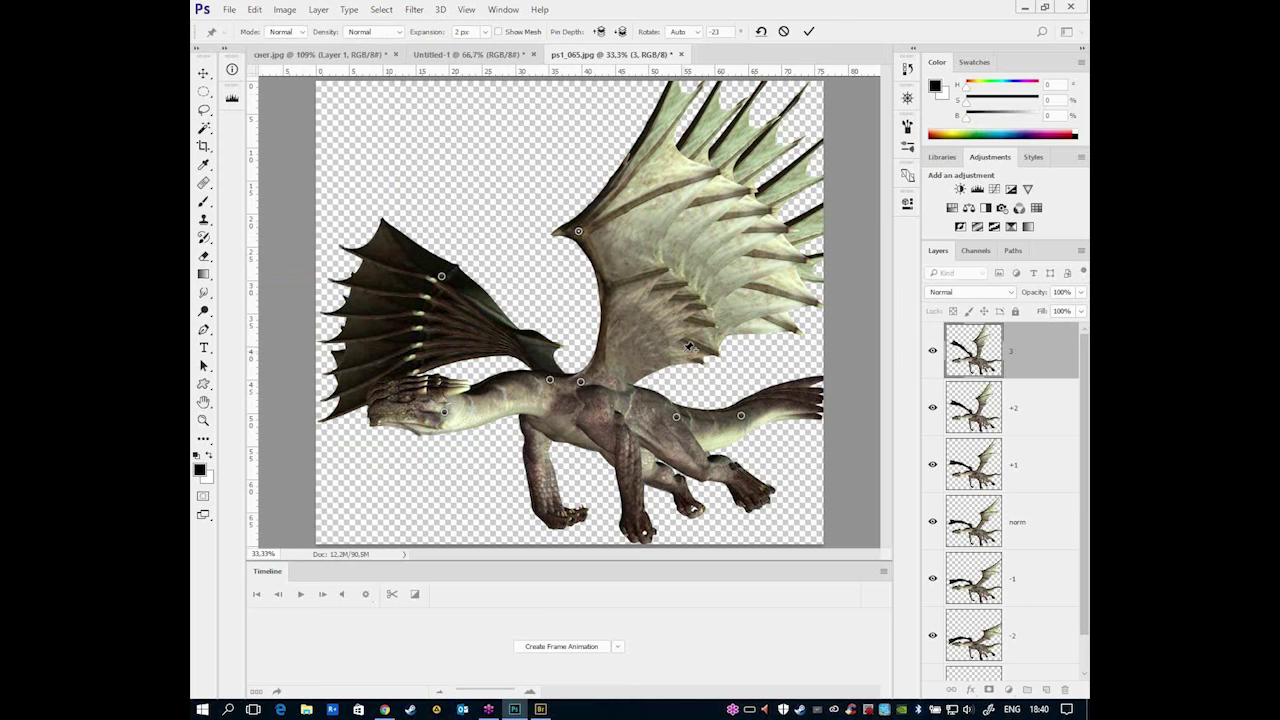
{"action": "key", "text": "Return"}
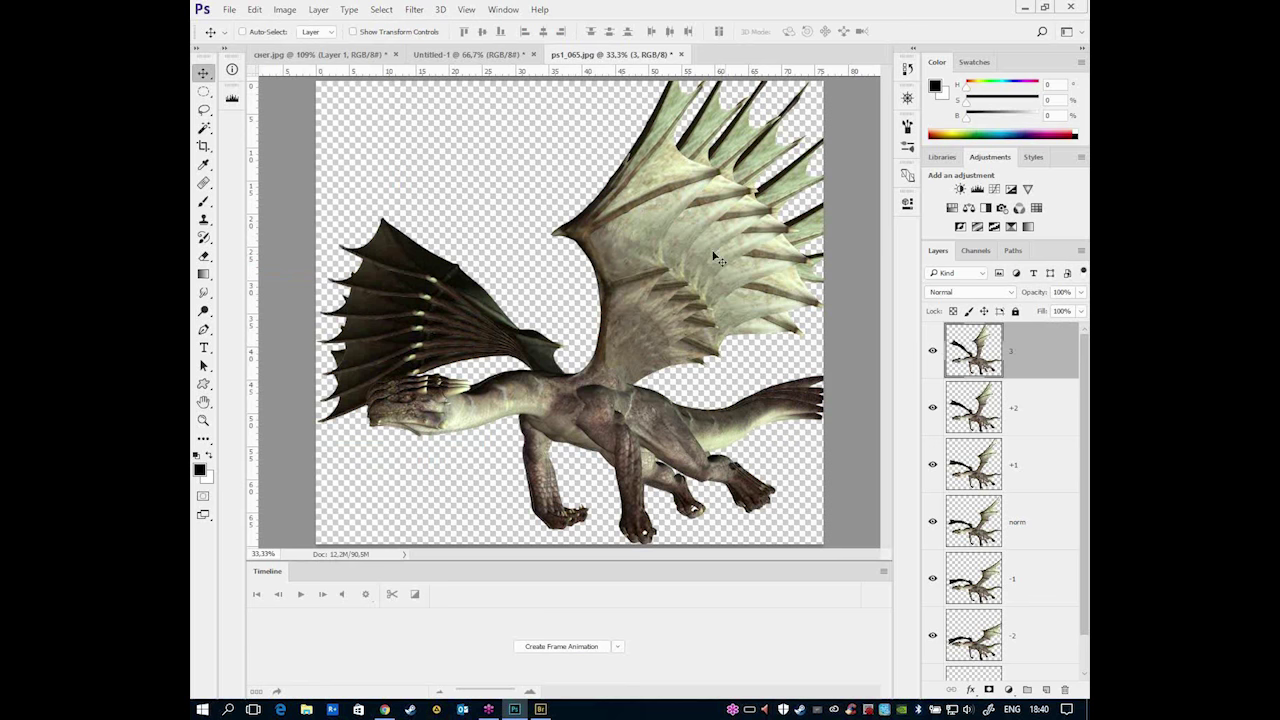
{"action": "left_click", "coordinate": [933, 521], "text": "alt"}
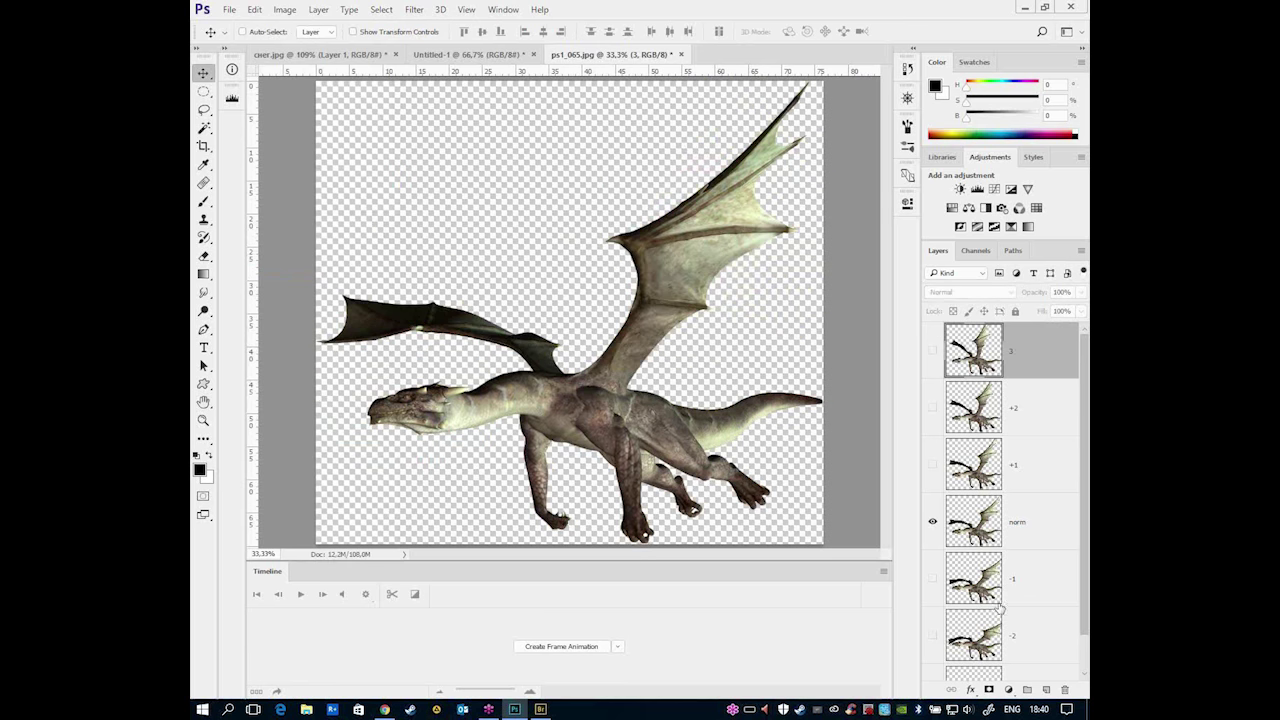
- Create a frame animation in the Timeline whose first frame shows the norm dragon pose
{"action": "scroll", "coordinate": [969, 479], "scroll_direction": "down", "scroll_amount": 1}
{"action": "scroll", "coordinate": [968, 465], "scroll_direction": "up", "scroll_amount": 1}
{"action": "left_click", "coordinate": [577, 648]}
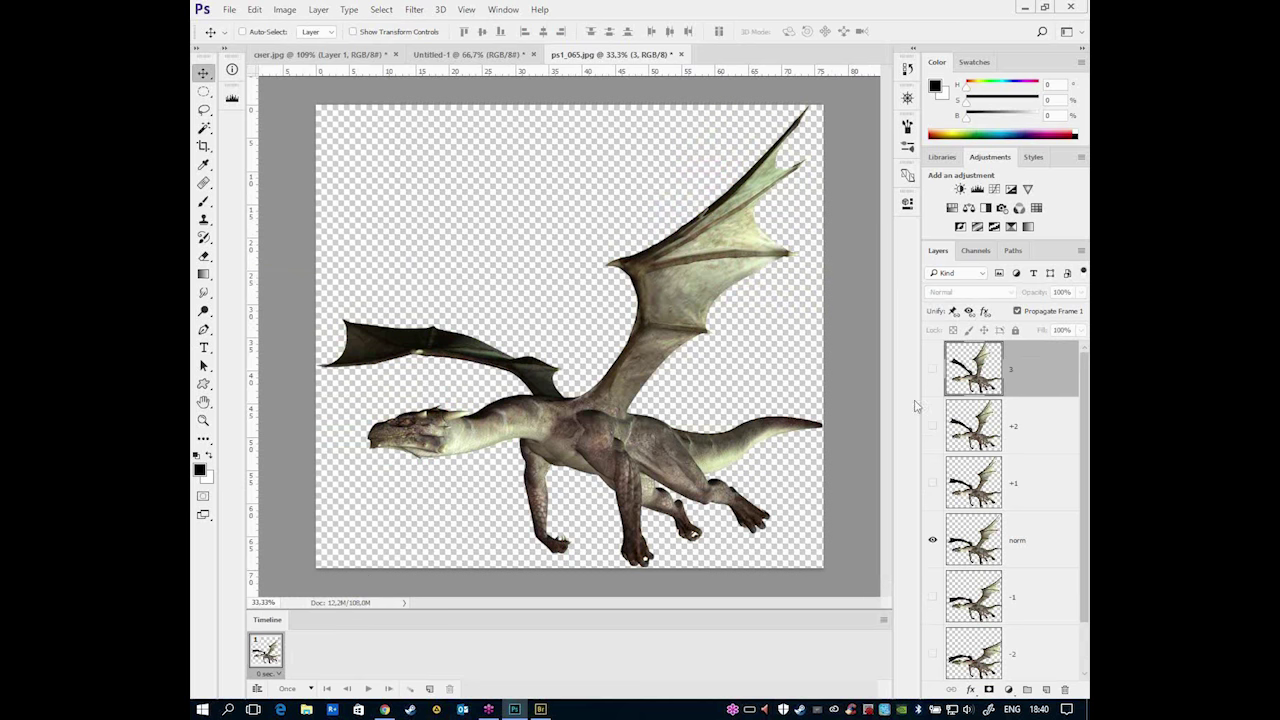
- Duplicate the first frame up to four frames and set frame 2 to show the +1 pose
{"action": "left_click", "coordinate": [430, 689]}
{"action": "left_click", "coordinate": [430, 689]}
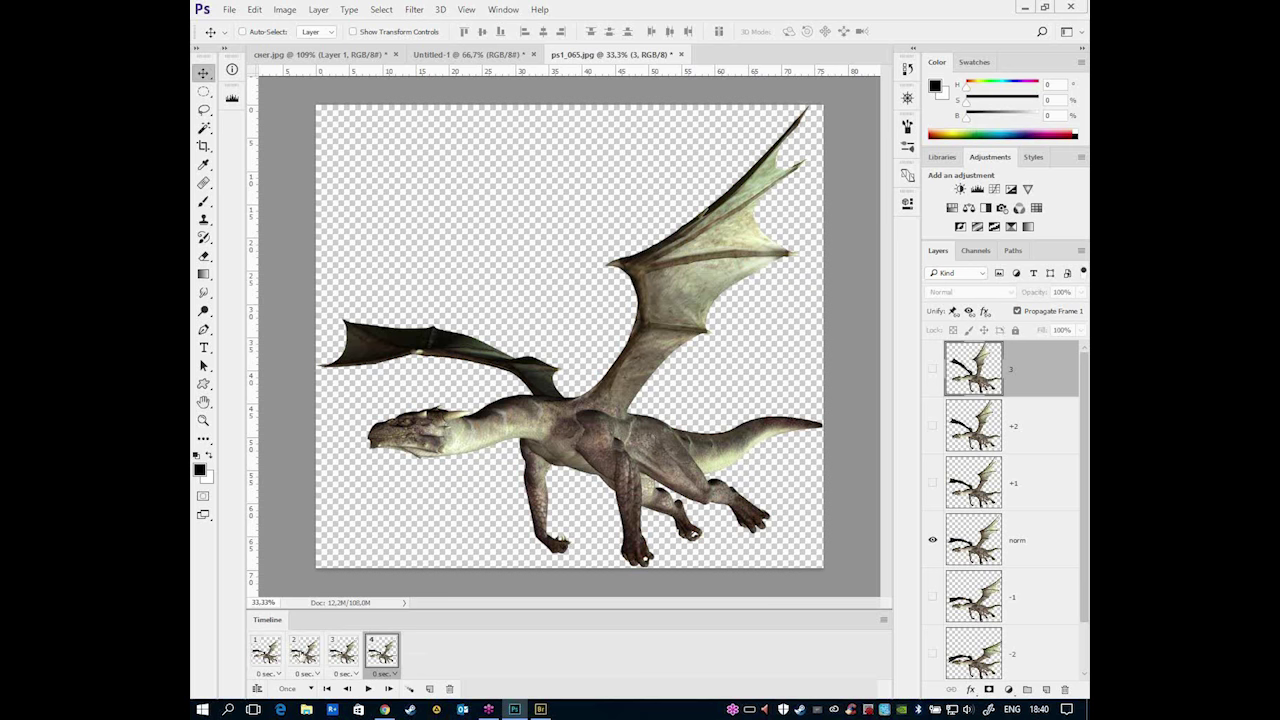
{"action": "left_click", "coordinate": [298, 660]}
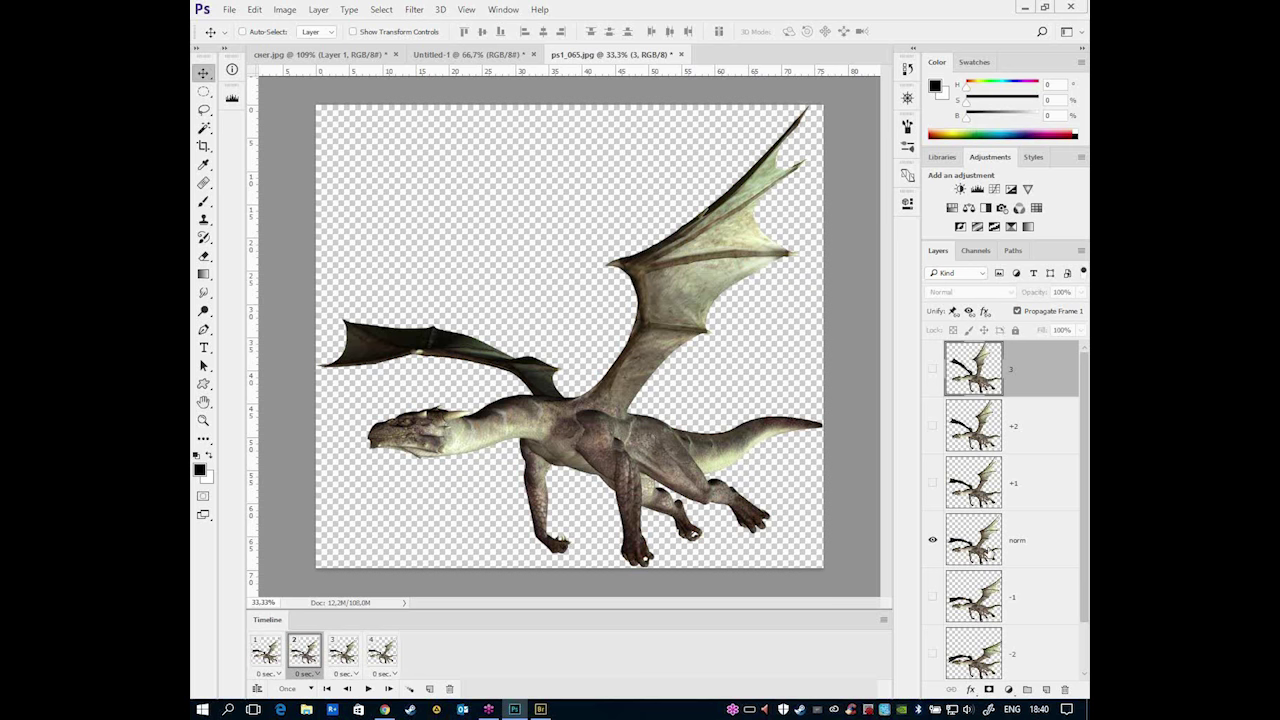
{"action": "left_click", "coordinate": [932, 540]}
{"action": "left_click", "coordinate": [932, 483]}
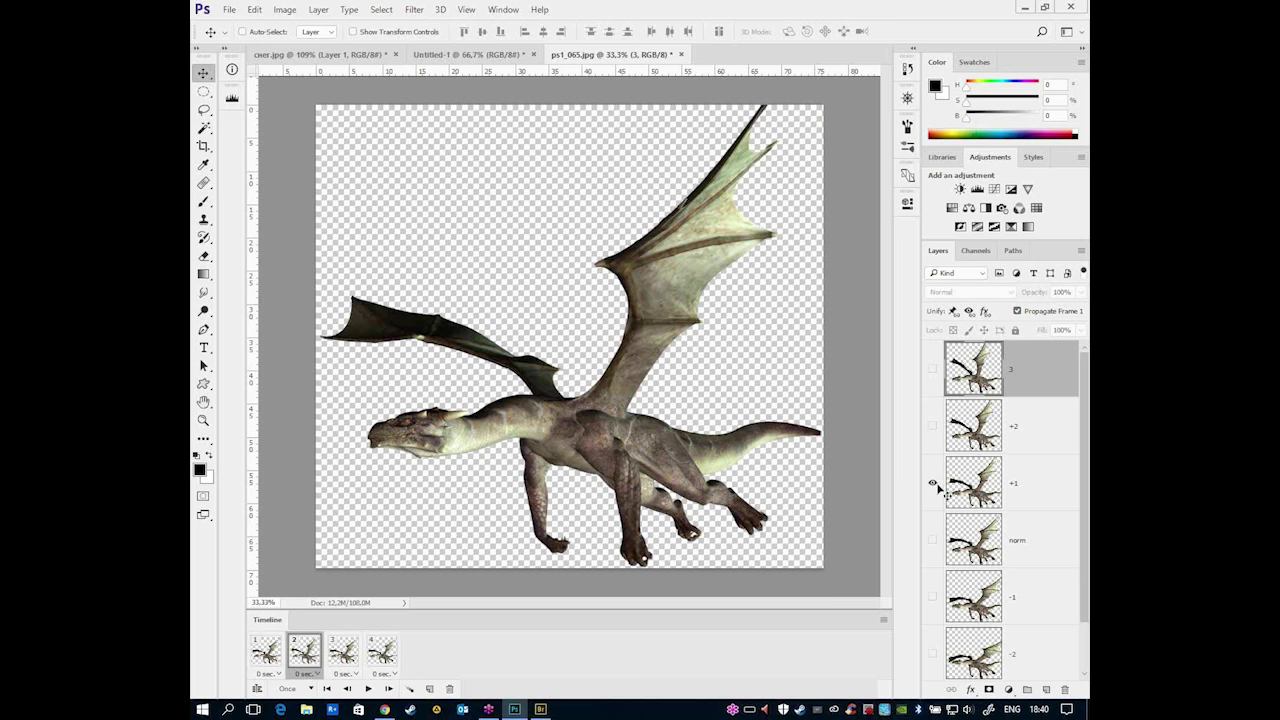
- Set frame 3 to the +2 pose and frame 4 to the layer 3 pose, then preview playback
{"action": "left_click", "coordinate": [352, 661]}
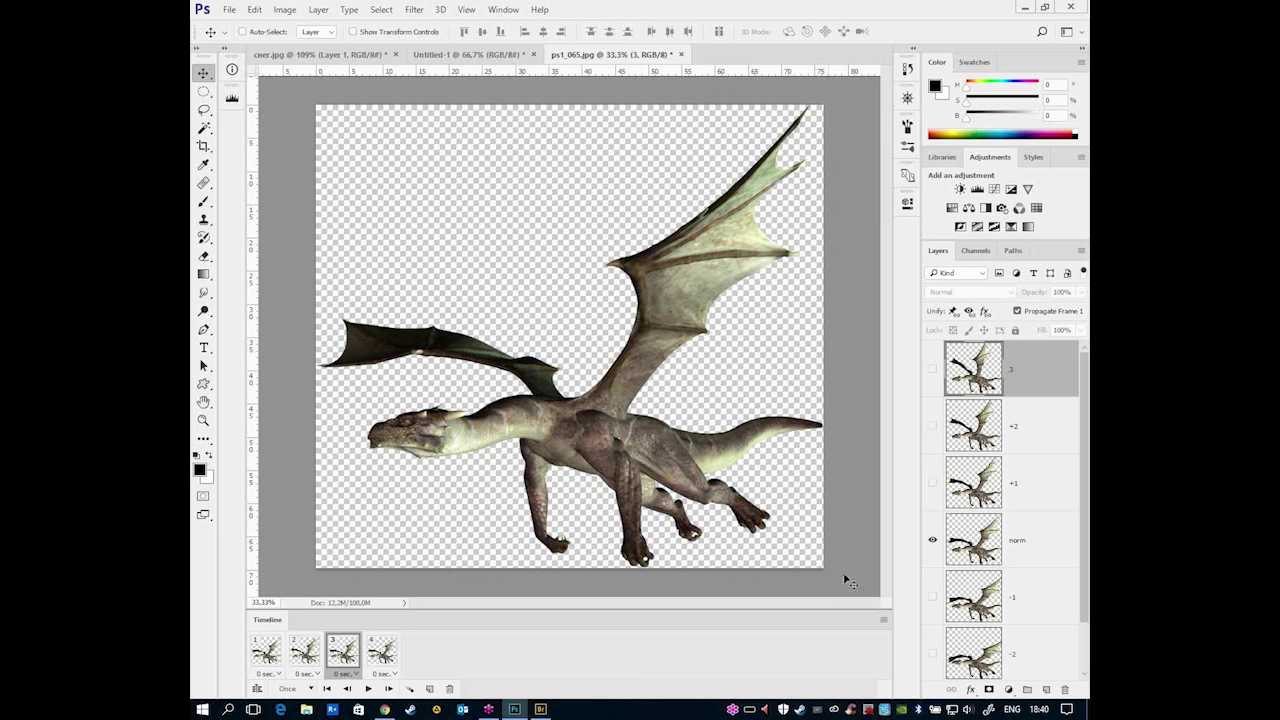
{"action": "left_click", "coordinate": [932, 540]}
{"action": "left_click", "coordinate": [932, 426]}
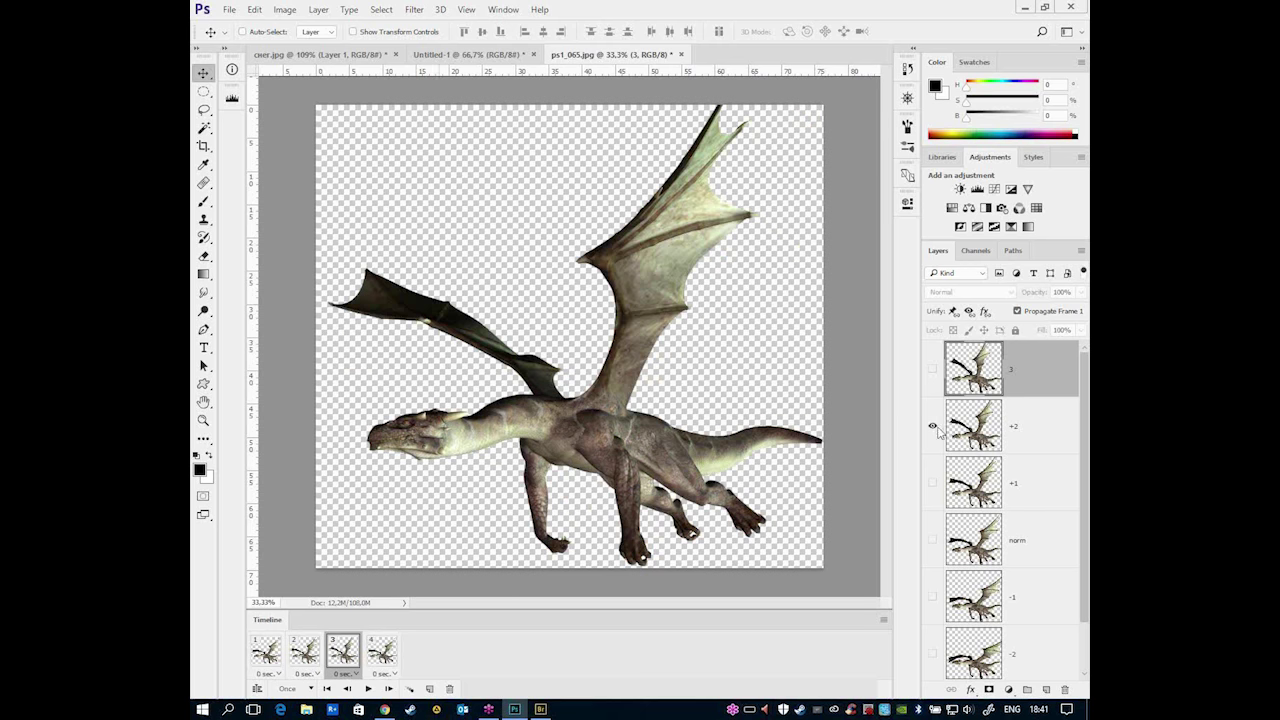
{"action": "left_click", "coordinate": [381, 651]}
{"action": "left_click", "coordinate": [932, 540]}
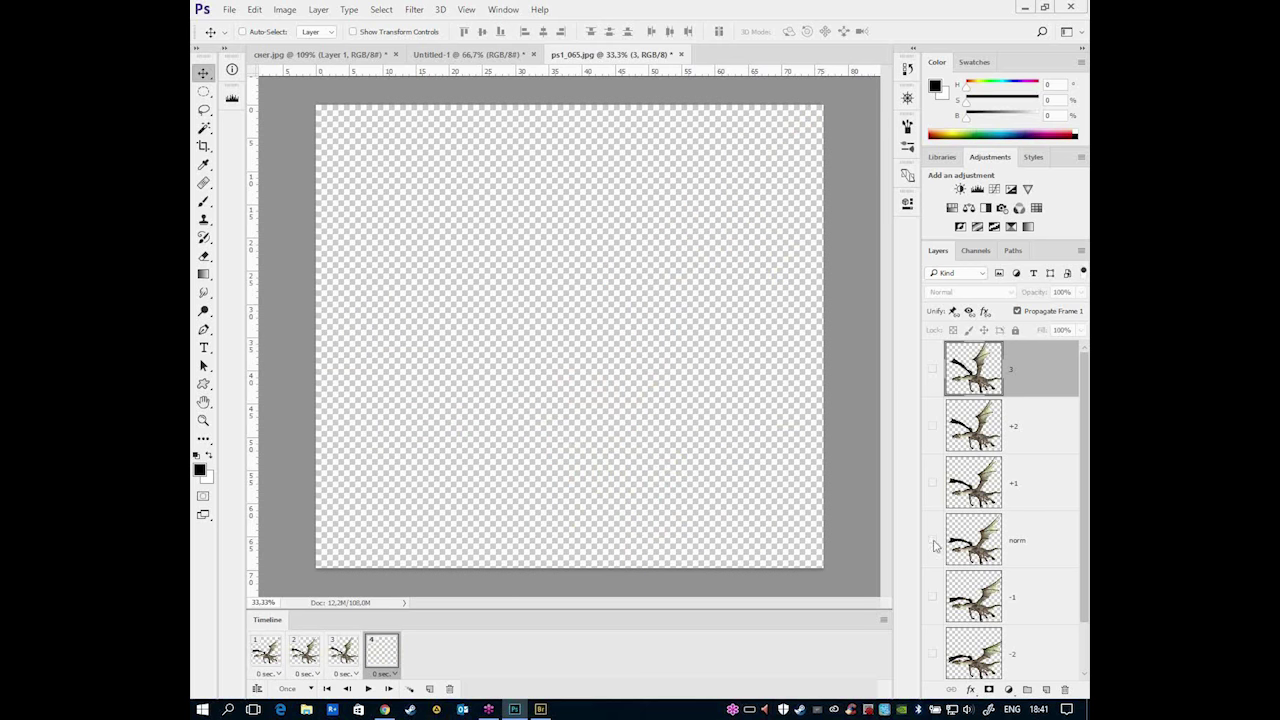
{"action": "left_click", "coordinate": [932, 369]}
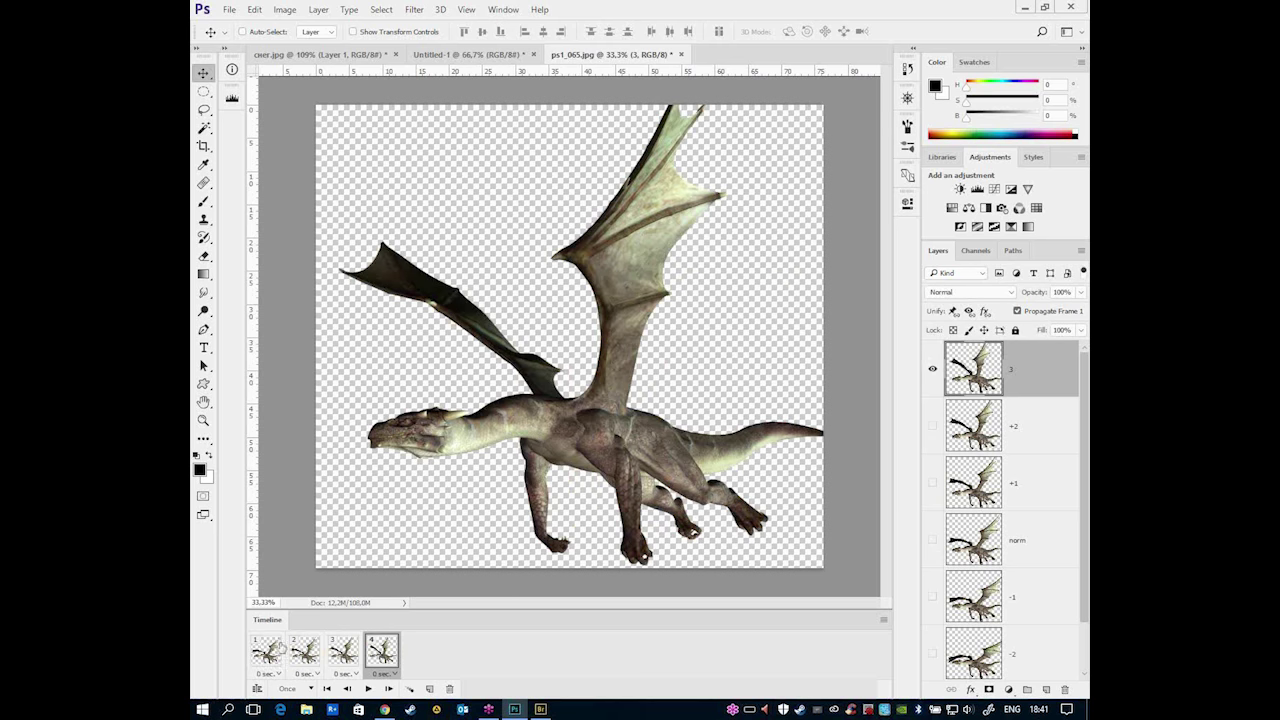
{"action": "key", "text": "space"}
{"action": "left_click", "coordinate": [262, 656]}
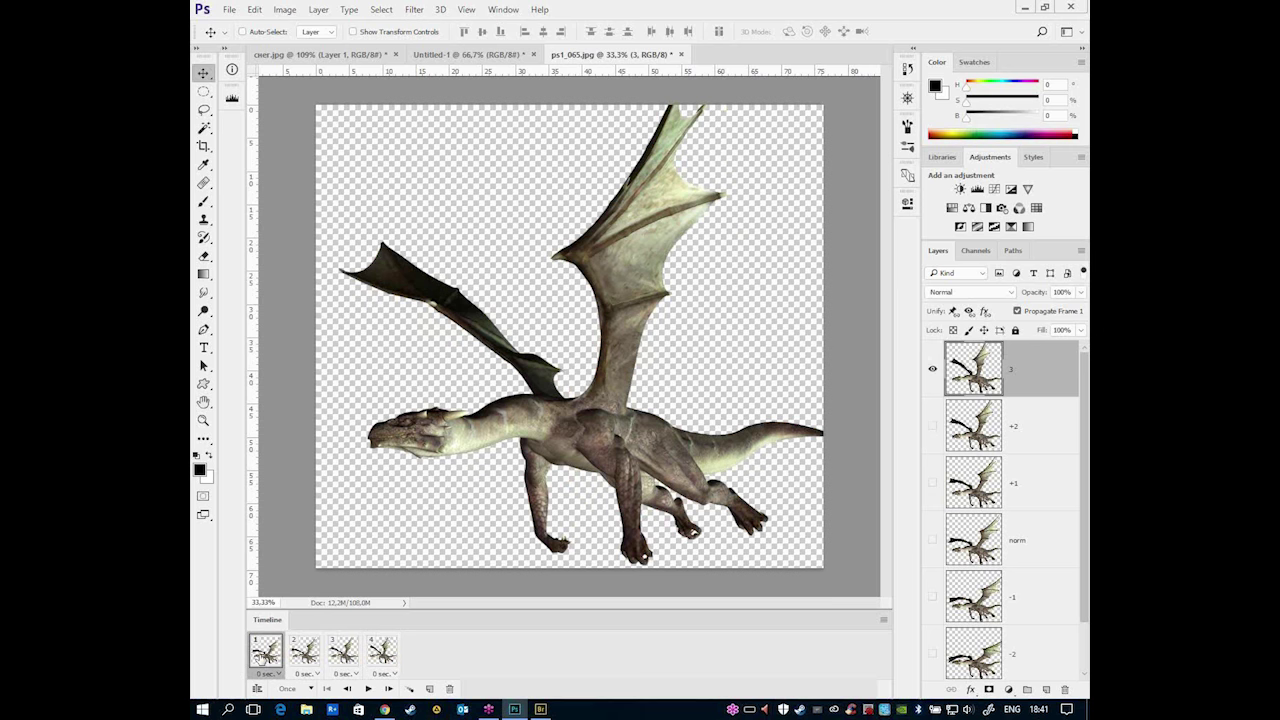
- Copy frames 2–4 as frames 5–7, reverse their order, and check each frame's pose
{"action": "left_click_drag", "start_coordinate": [342, 655], "coordinate": [445, 655]}
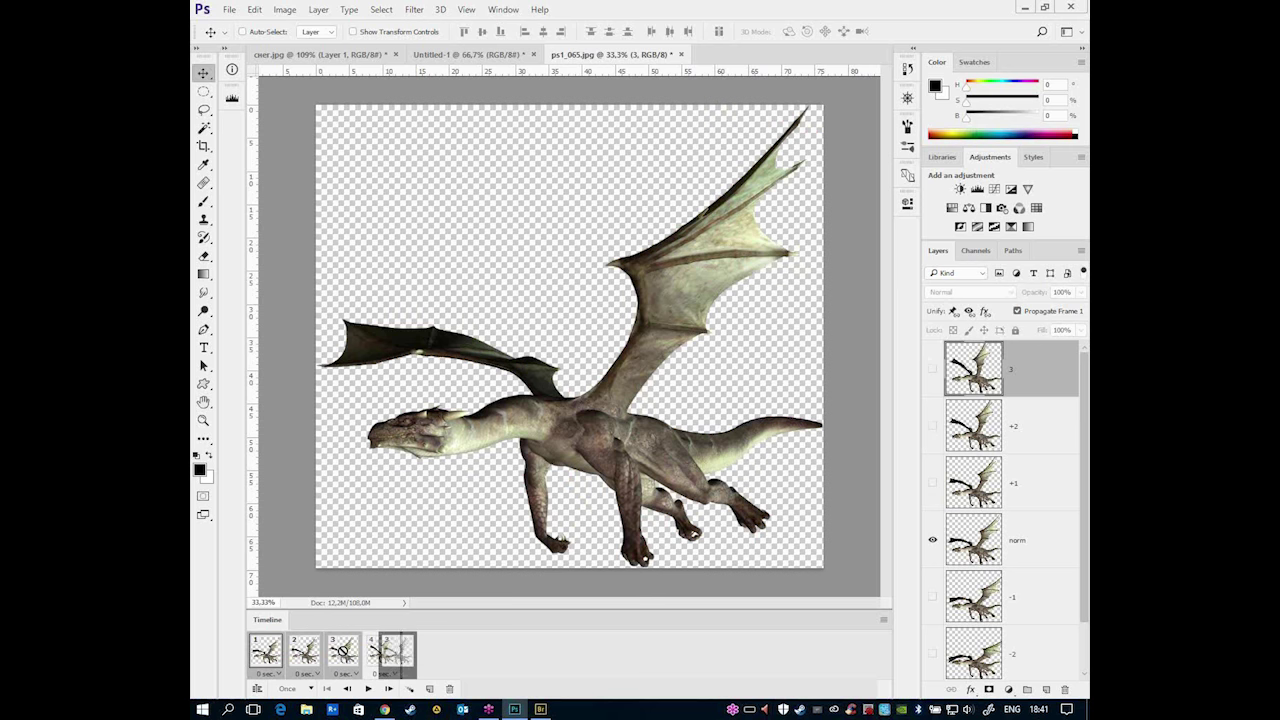
{"action": "left_click", "coordinate": [883, 620]}
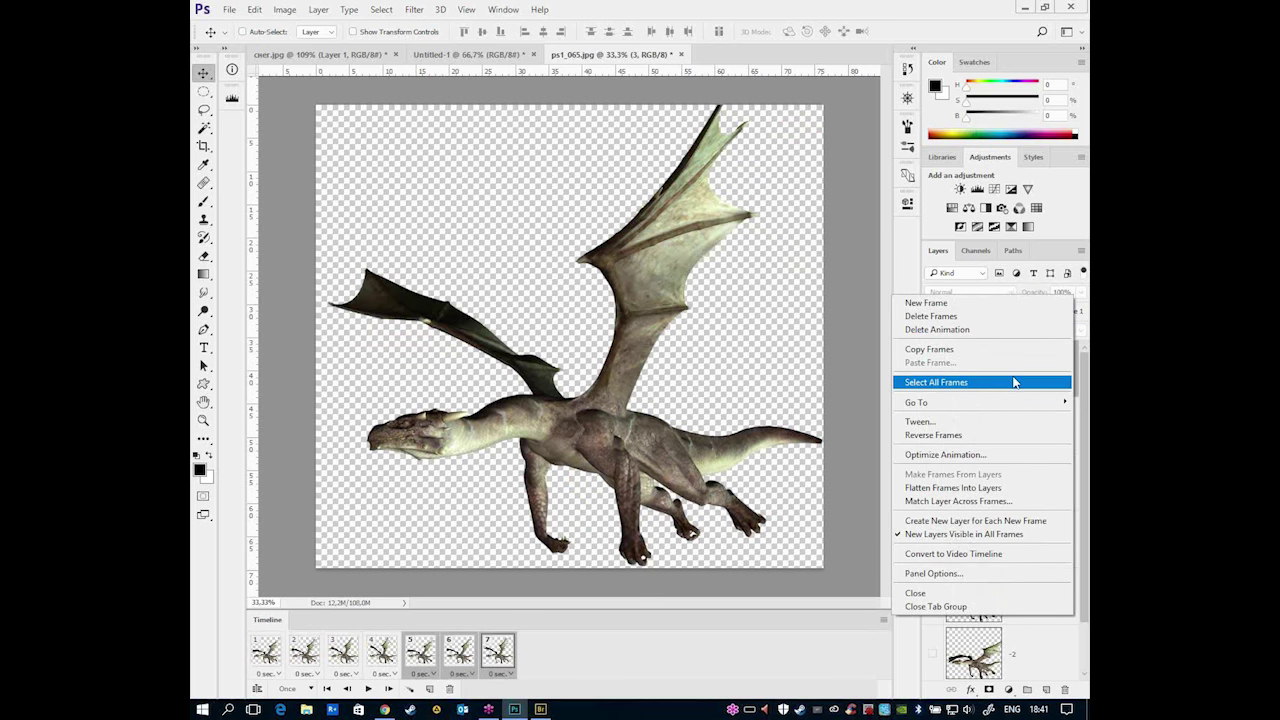
{"action": "left_click", "coordinate": [990, 435]}
{"action": "left_click", "coordinate": [265, 660]}
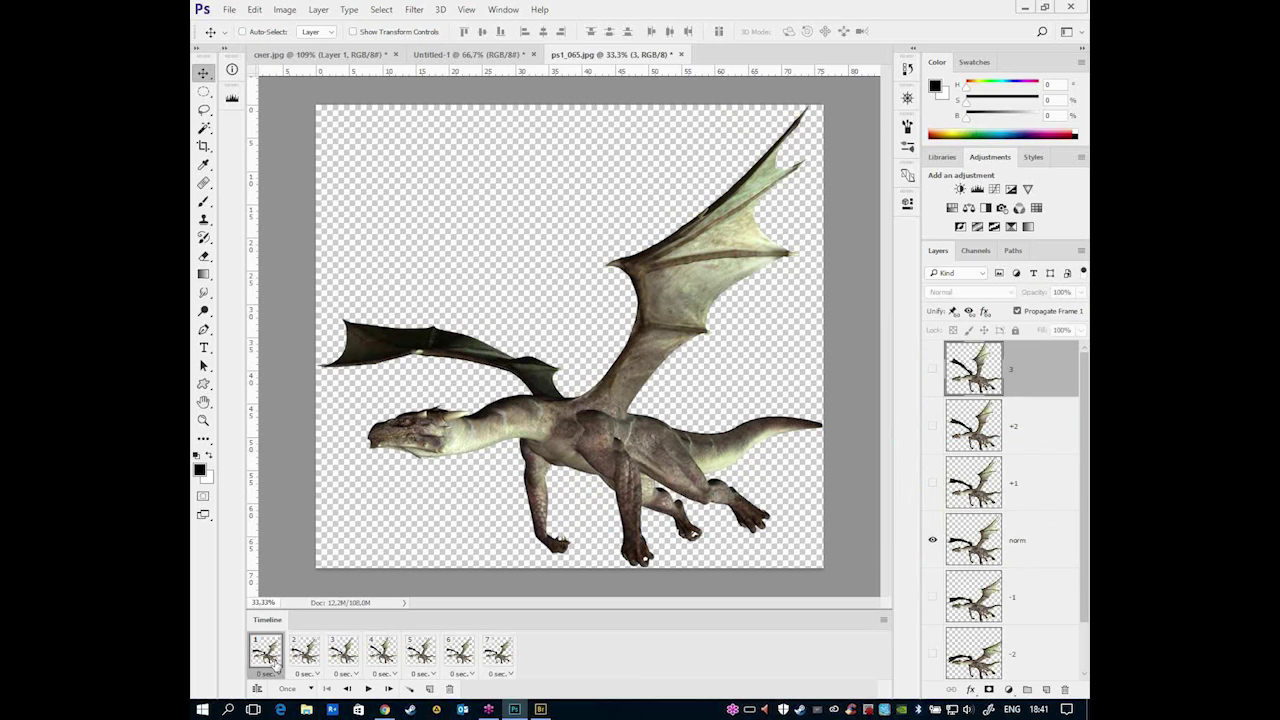
{"action": "left_click", "coordinate": [340, 655]}
{"action": "left_click", "coordinate": [420, 655]}
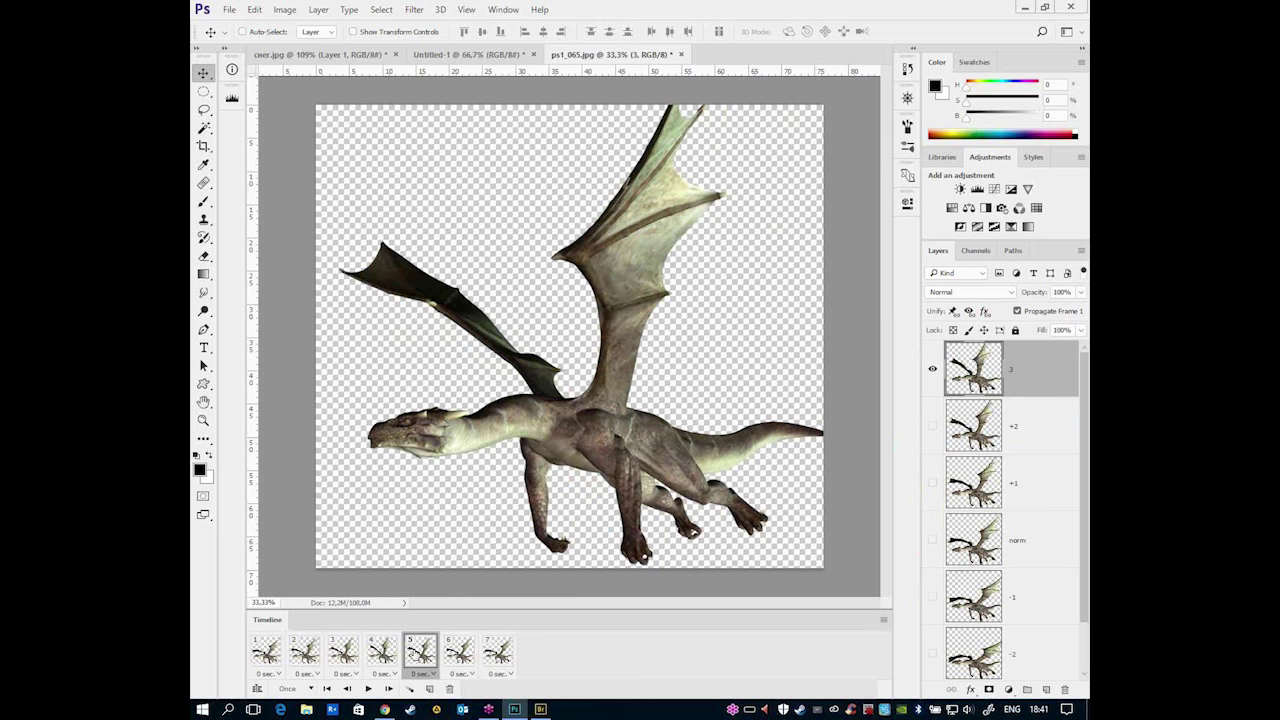
{"action": "left_click", "coordinate": [459, 655]}
{"action": "left_click", "coordinate": [498, 655]}
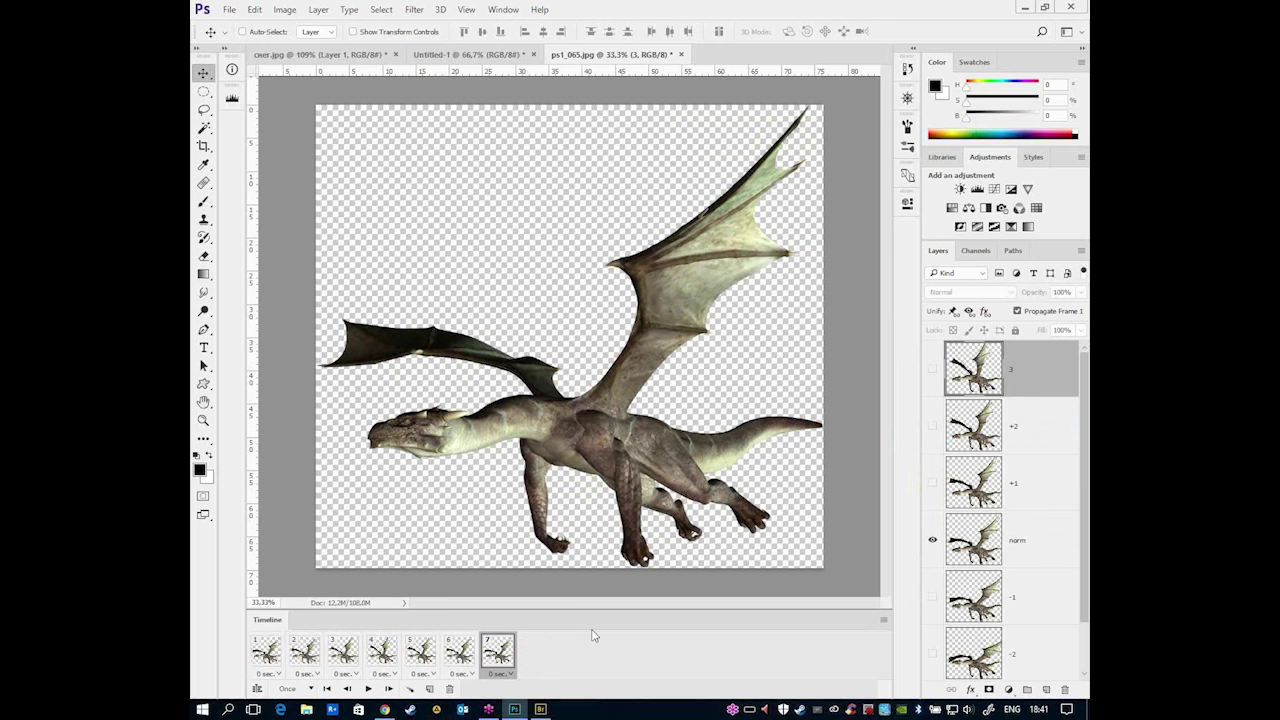
- Add two more frames and set frame 8 to show the -1 pose instead of norm
{"action": "left_click", "coordinate": [430, 689]}
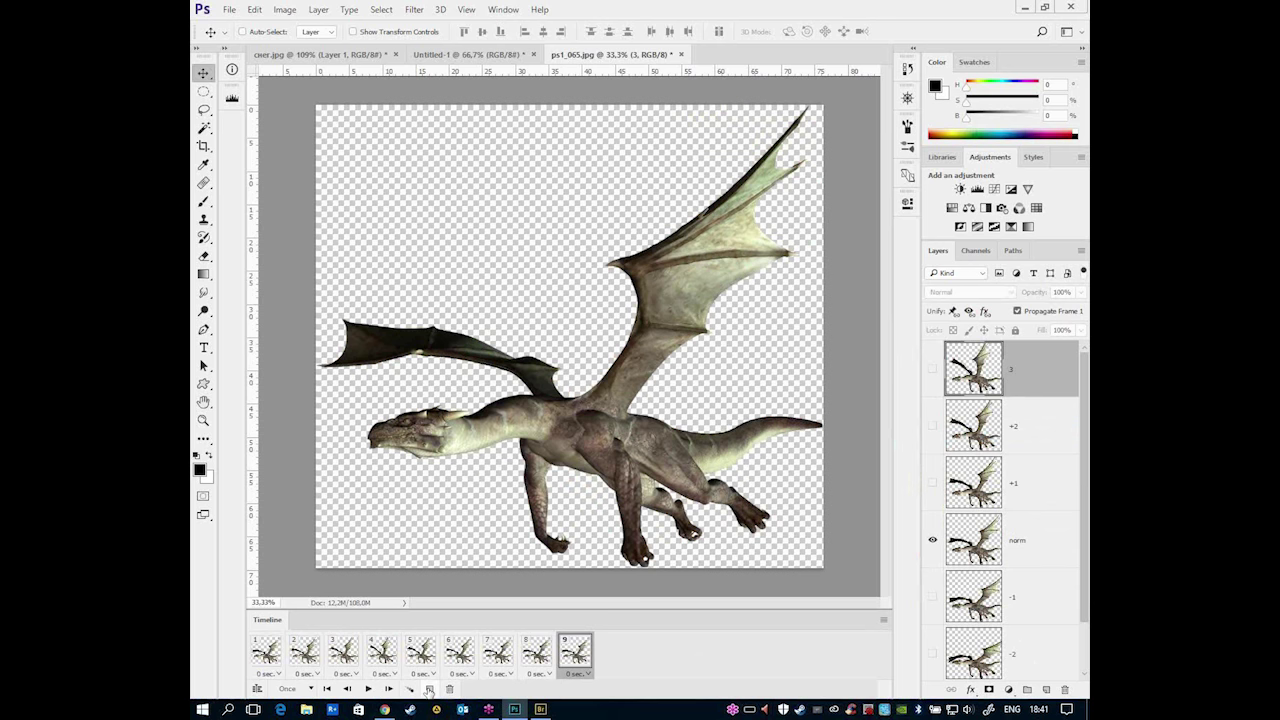
{"action": "left_click", "coordinate": [430, 689]}
{"action": "left_click", "coordinate": [535, 652]}
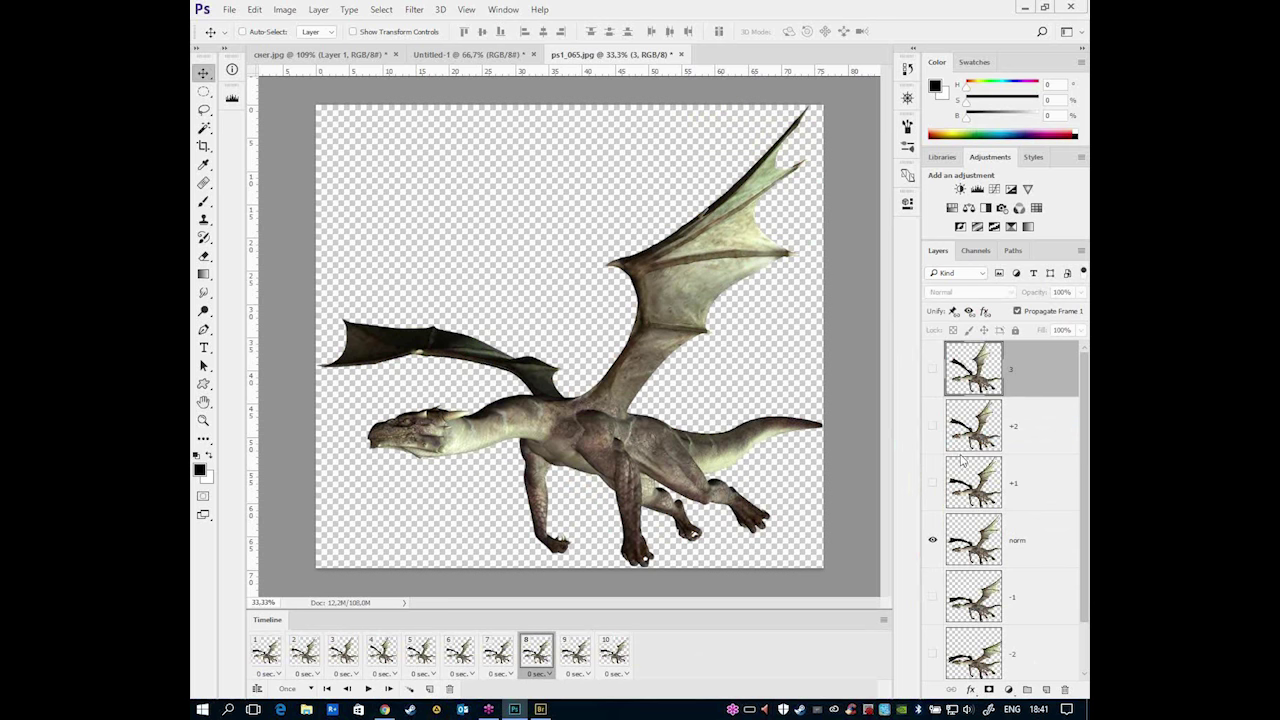
{"action": "left_click", "coordinate": [980, 605]}
{"action": "left_click", "coordinate": [932, 540]}
{"action": "left_click", "coordinate": [932, 597]}
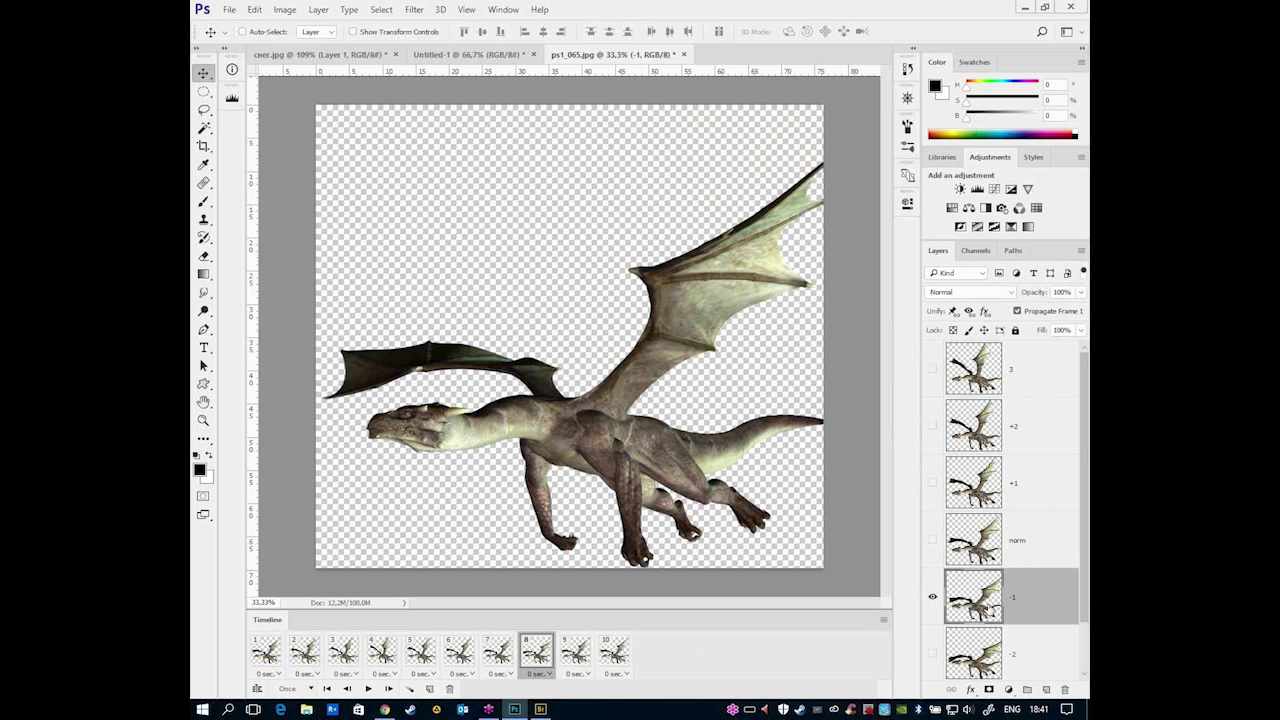
- Set frame 9 to the -2 pose and frame 10 to the -3 pose, hiding norm in each
{"action": "left_click", "coordinate": [575, 655]}
{"action": "left_click", "coordinate": [932, 540]}
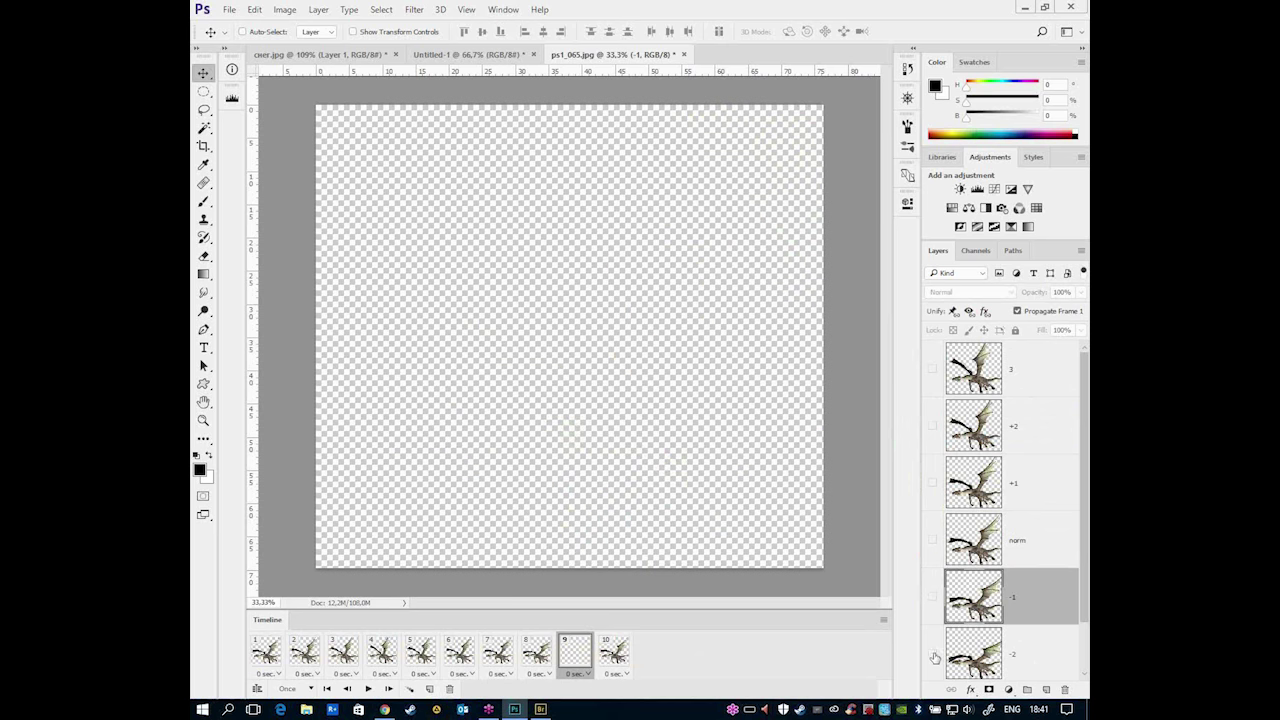
{"action": "left_click", "coordinate": [933, 655]}
{"action": "left_click", "coordinate": [613, 652]}
{"action": "scroll", "coordinate": [928, 668], "scroll_direction": "down", "scroll_amount": 1}
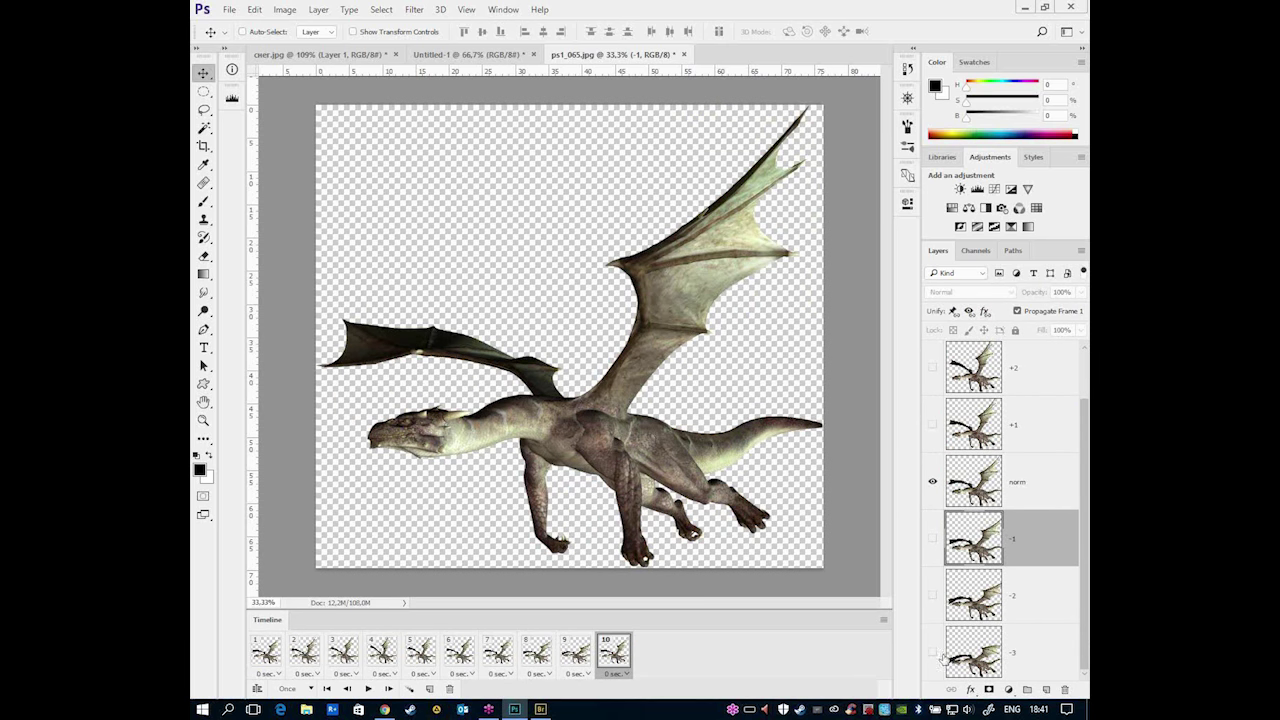
{"action": "left_click", "coordinate": [932, 652]}
{"action": "left_click", "coordinate": [933, 482]}
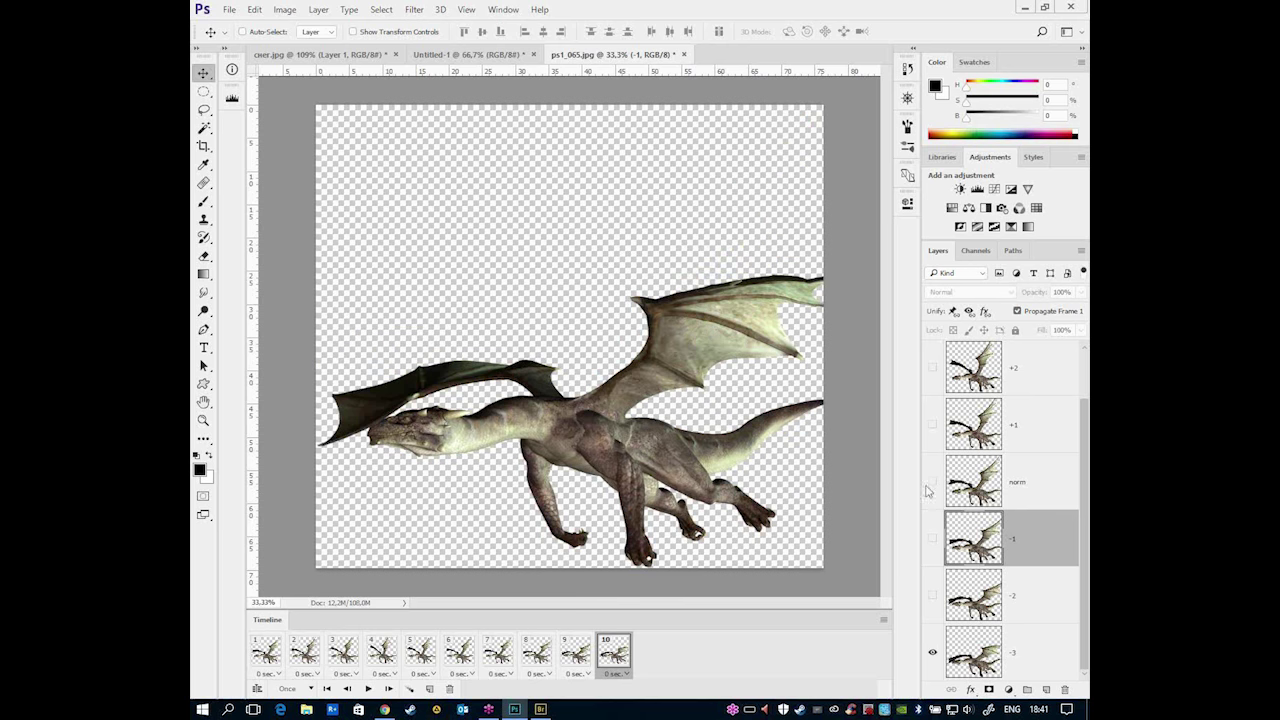
- Step through frames 1 to 10 to review each wing pose
{"action": "left_click", "coordinate": [268, 652]}
{"action": "left_click", "coordinate": [350, 655]}
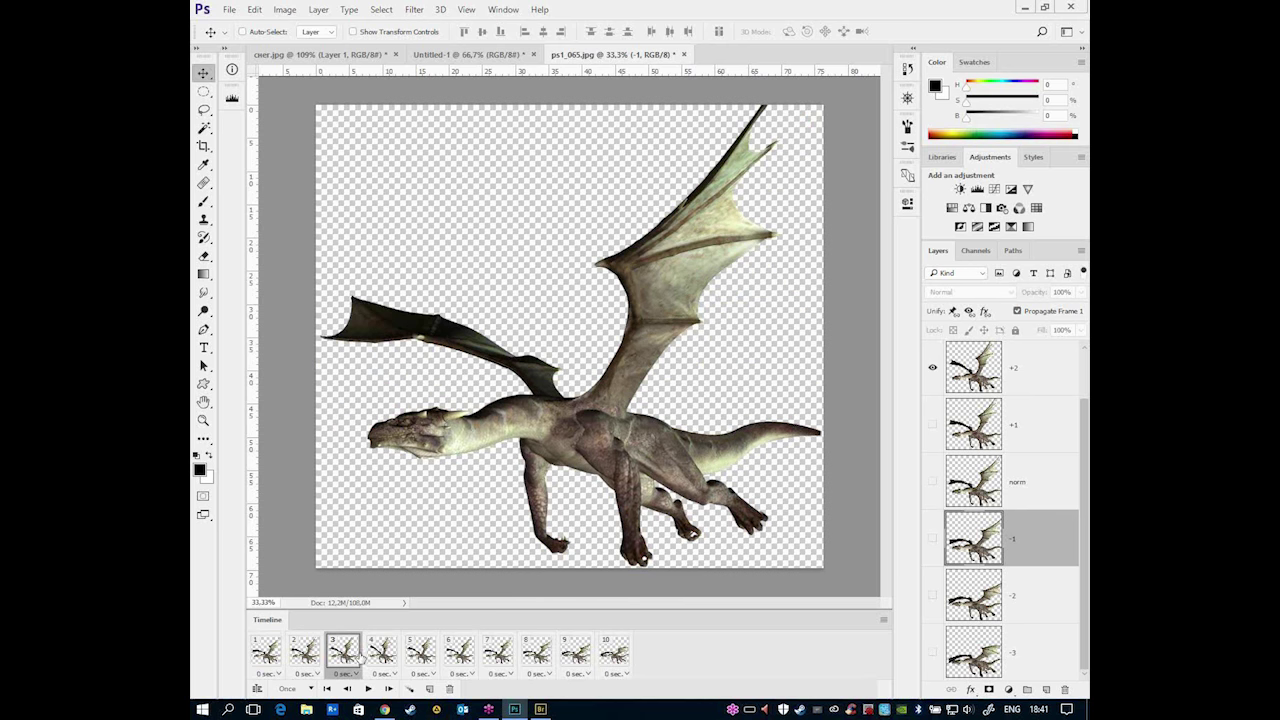
{"action": "left_click", "coordinate": [420, 652]}
{"action": "left_click", "coordinate": [459, 652]}
{"action": "left_click", "coordinate": [498, 652]}
{"action": "left_click", "coordinate": [538, 652]}
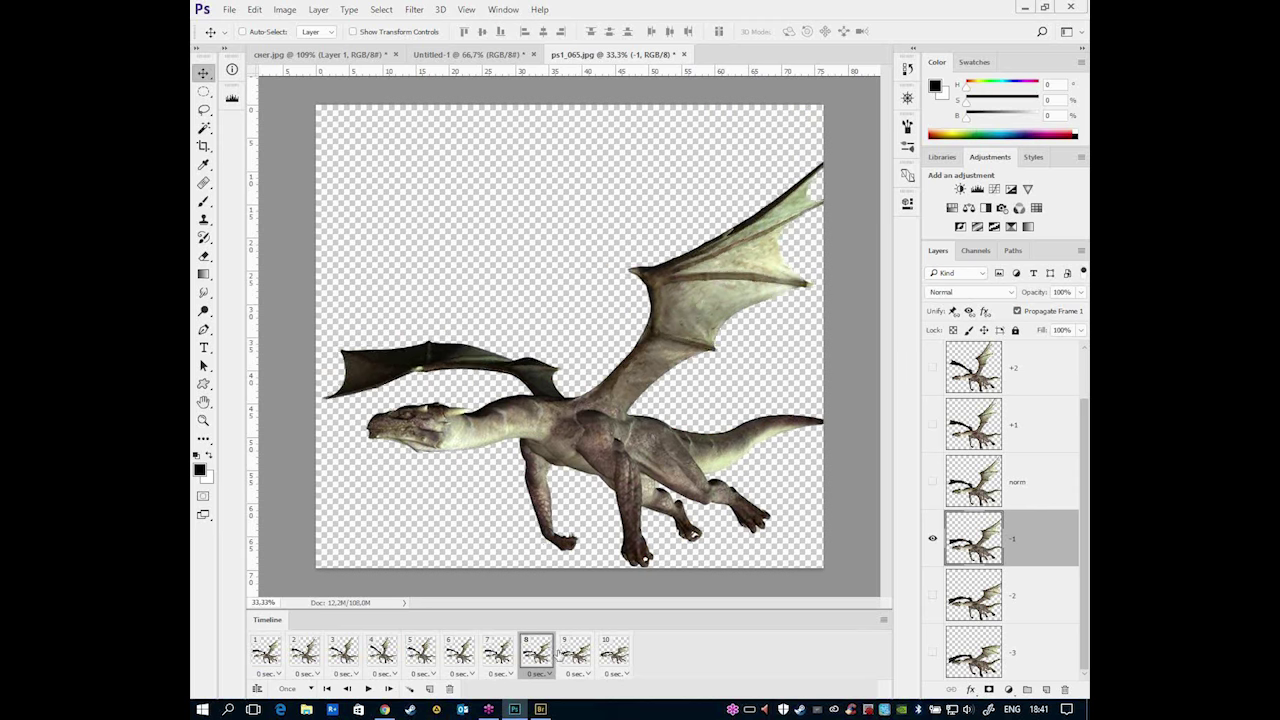
{"action": "left_click", "coordinate": [618, 652]}
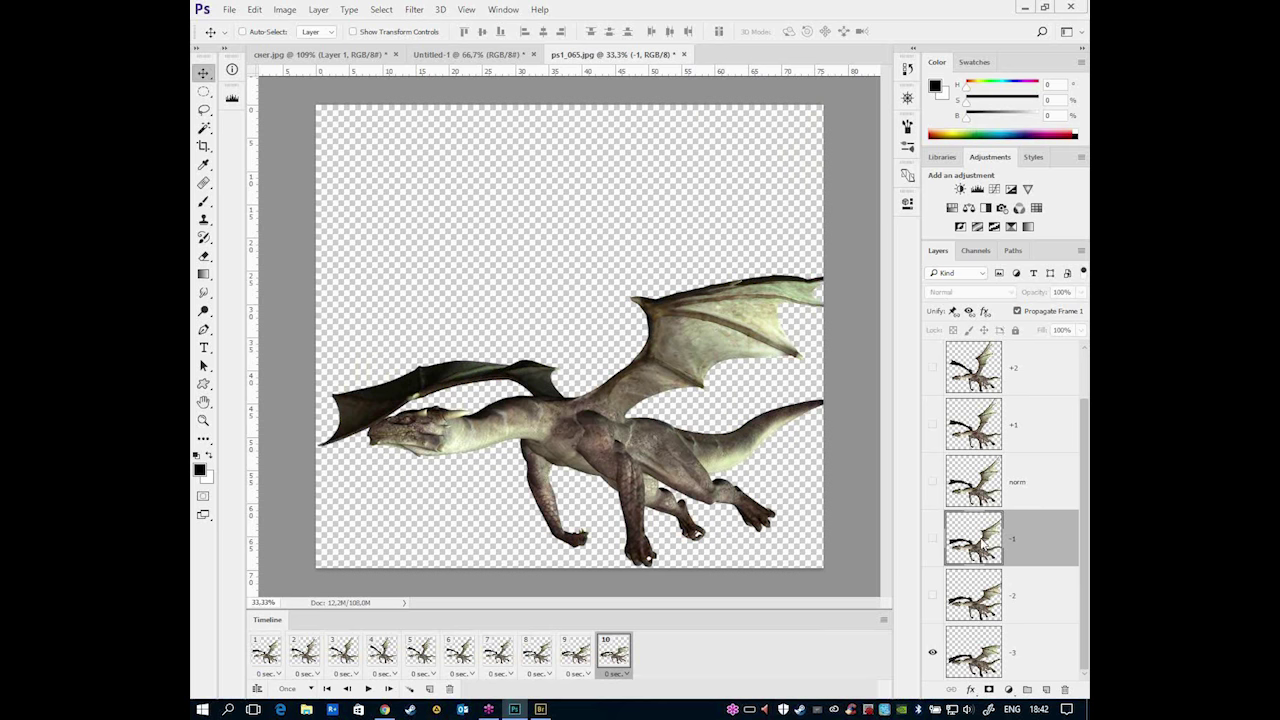
- Select frames 8 and 9 and duplicate them as frames 11 and 12
{"action": "left_click", "coordinate": [574, 658]}
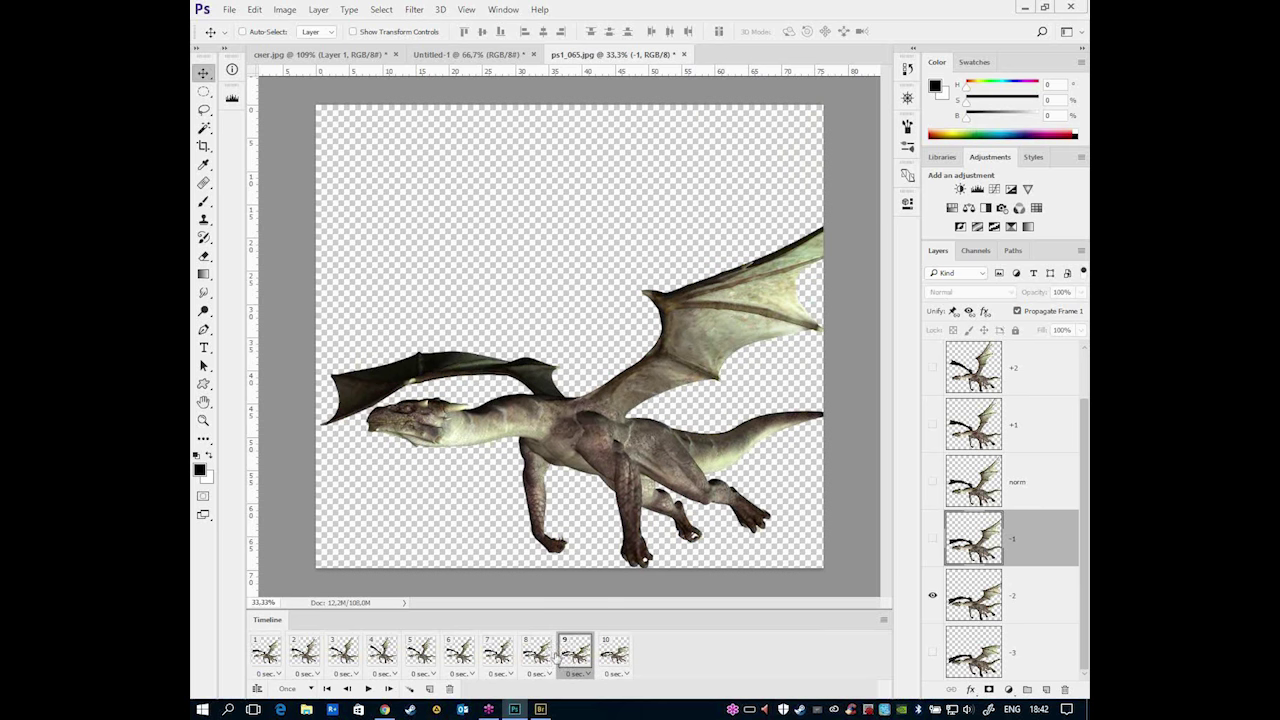
{"action": "left_click", "coordinate": [536, 660], "text": "shift"}
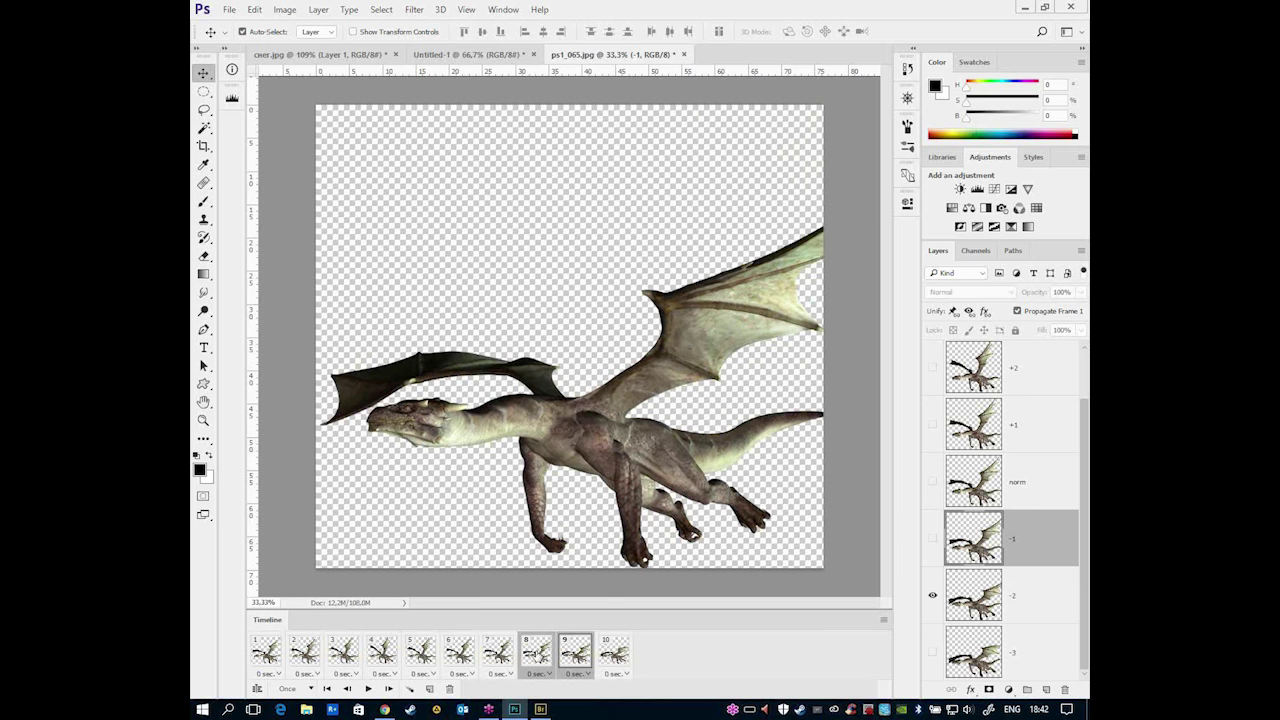
{"action": "left_click", "coordinate": [497, 658]}
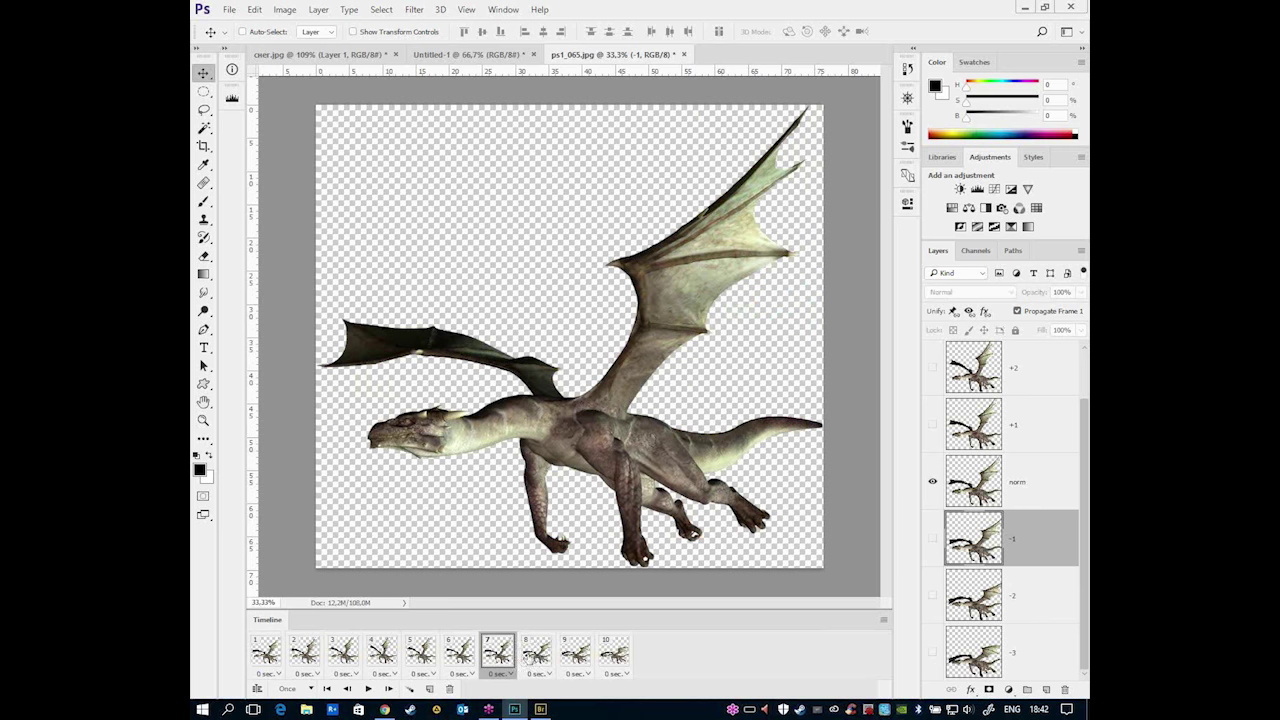
{"action": "left_click", "coordinate": [534, 656]}
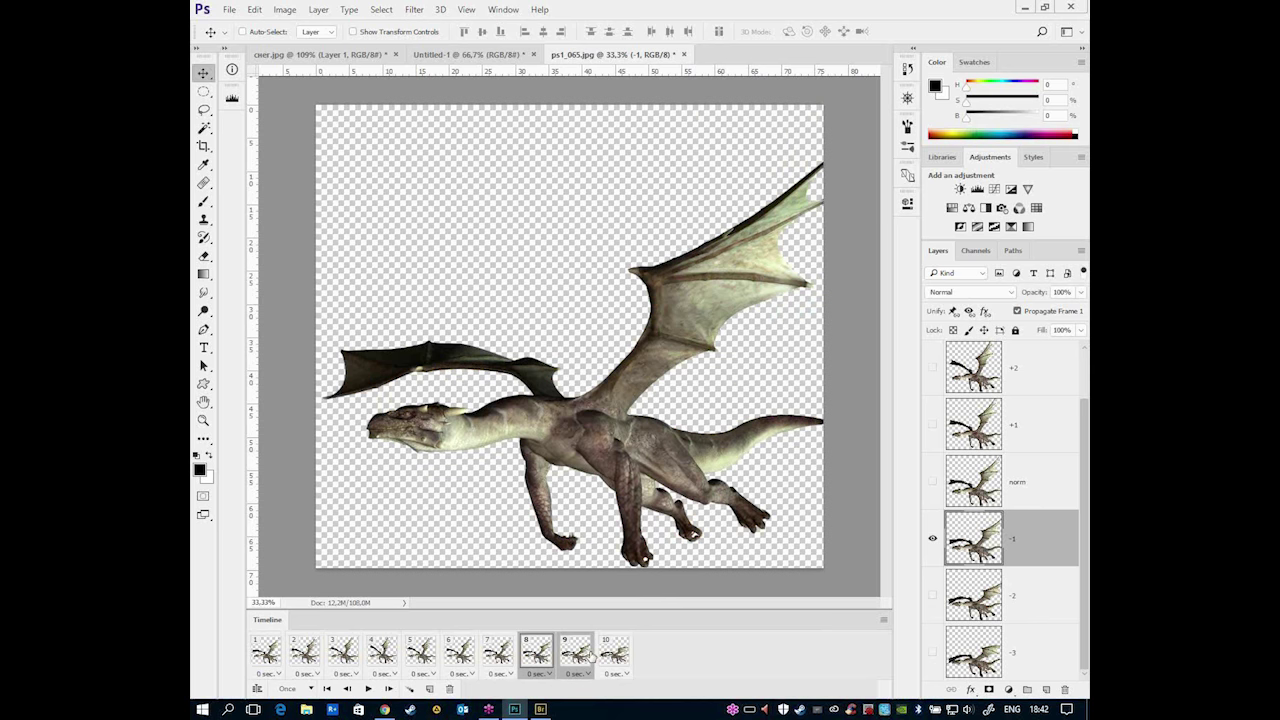
{"action": "left_click_drag", "start_coordinate": [591, 657], "coordinate": [680, 690]}
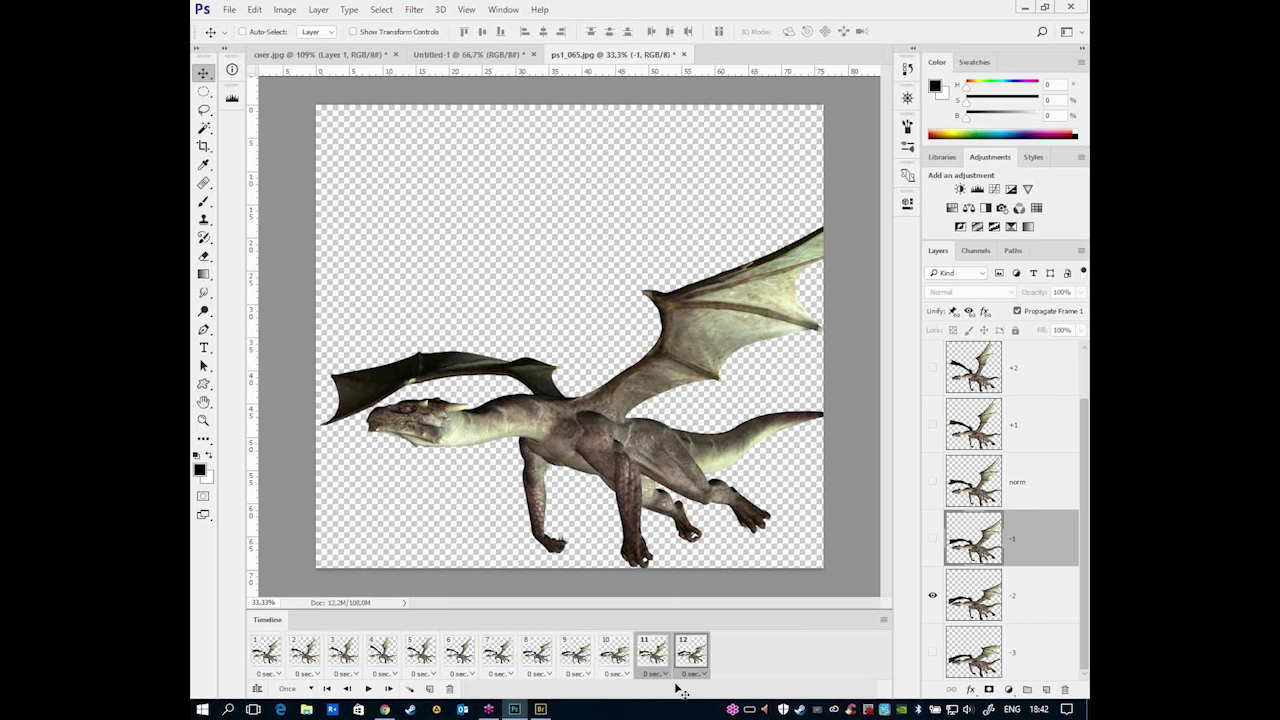
- Reverse the two new frames so they run -2 then -1, and review the loop
{"action": "left_click", "coordinate": [882, 621]}
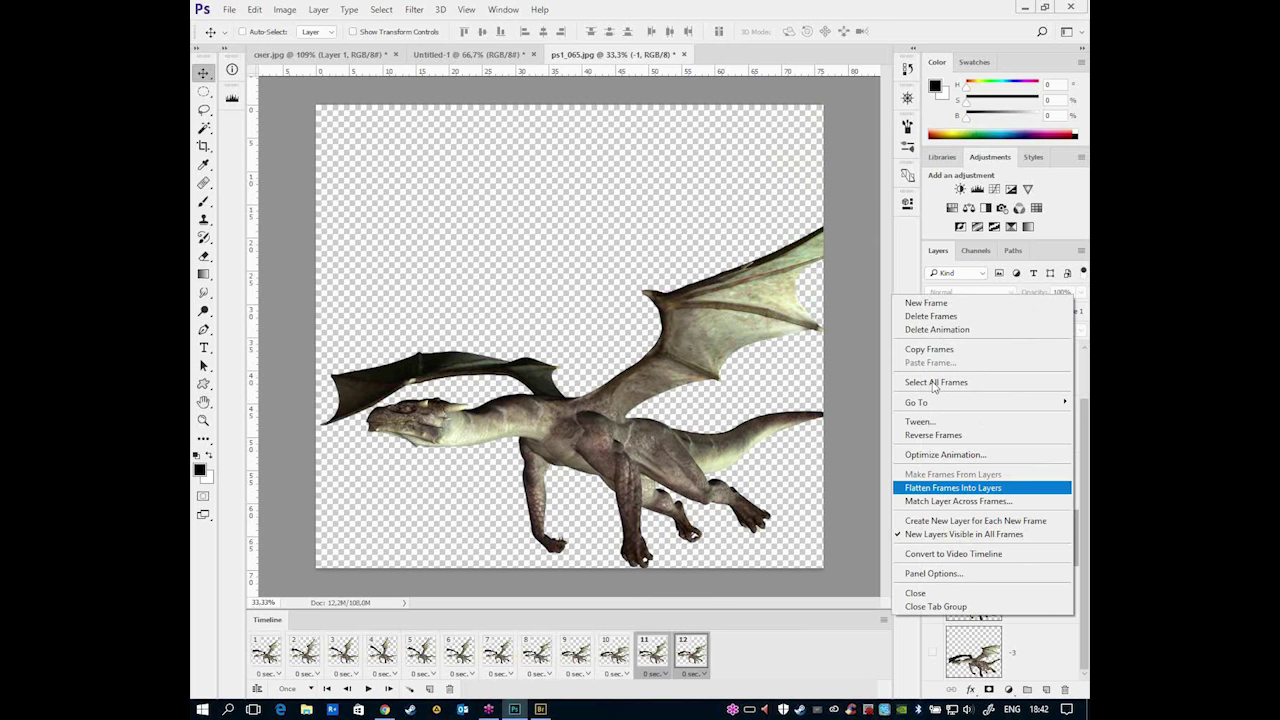
{"action": "left_click", "coordinate": [914, 436]}
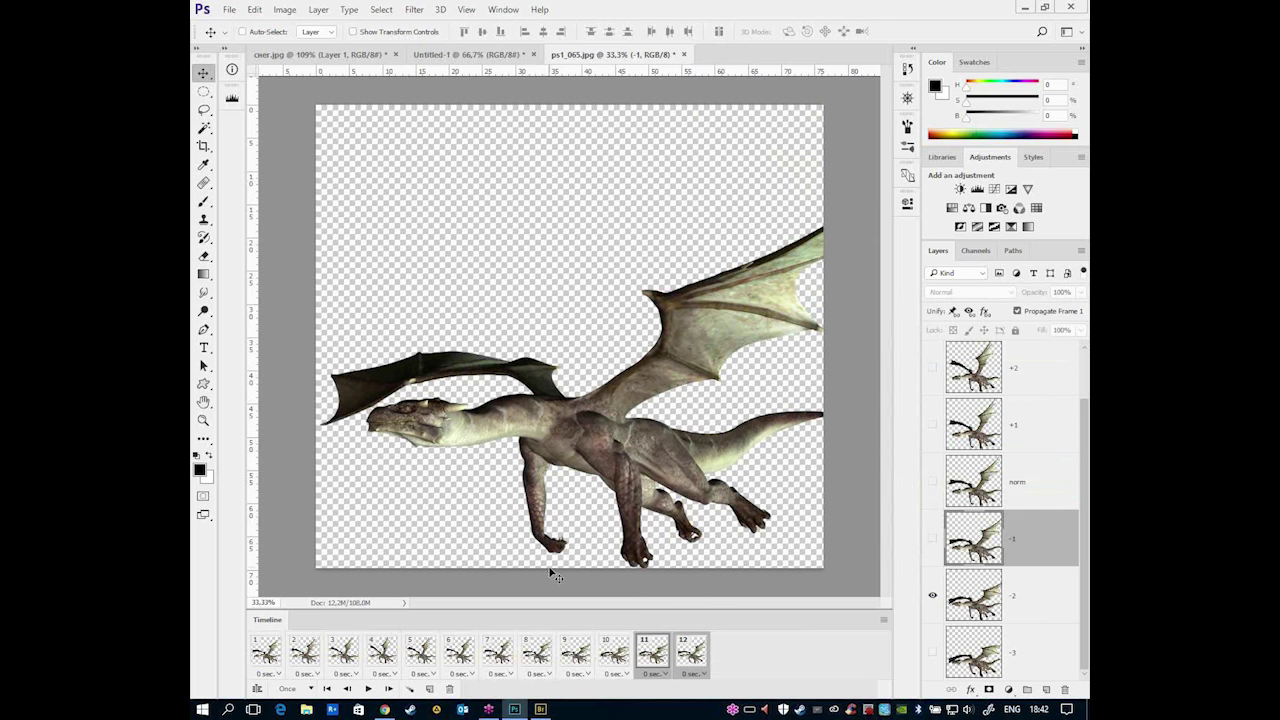
{"action": "left_click", "coordinate": [614, 650]}
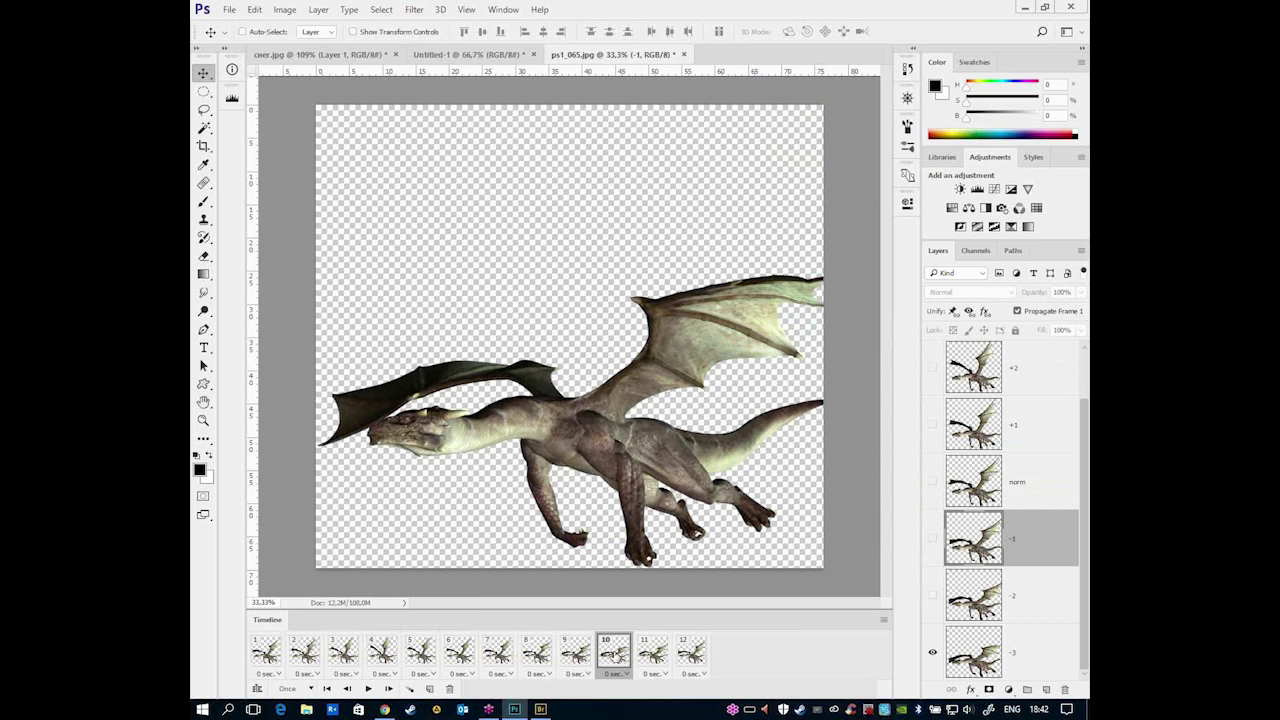
{"action": "left_click", "coordinate": [653, 650]}
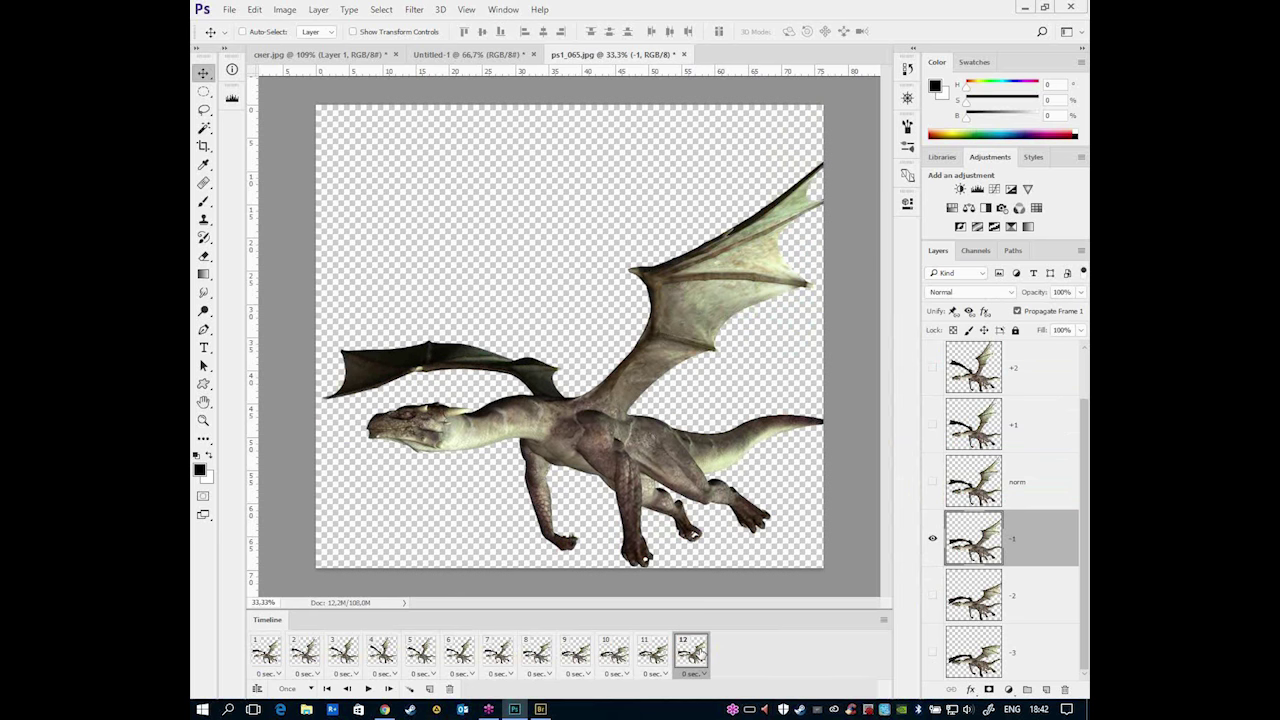
{"action": "left_click", "coordinate": [266, 648]}
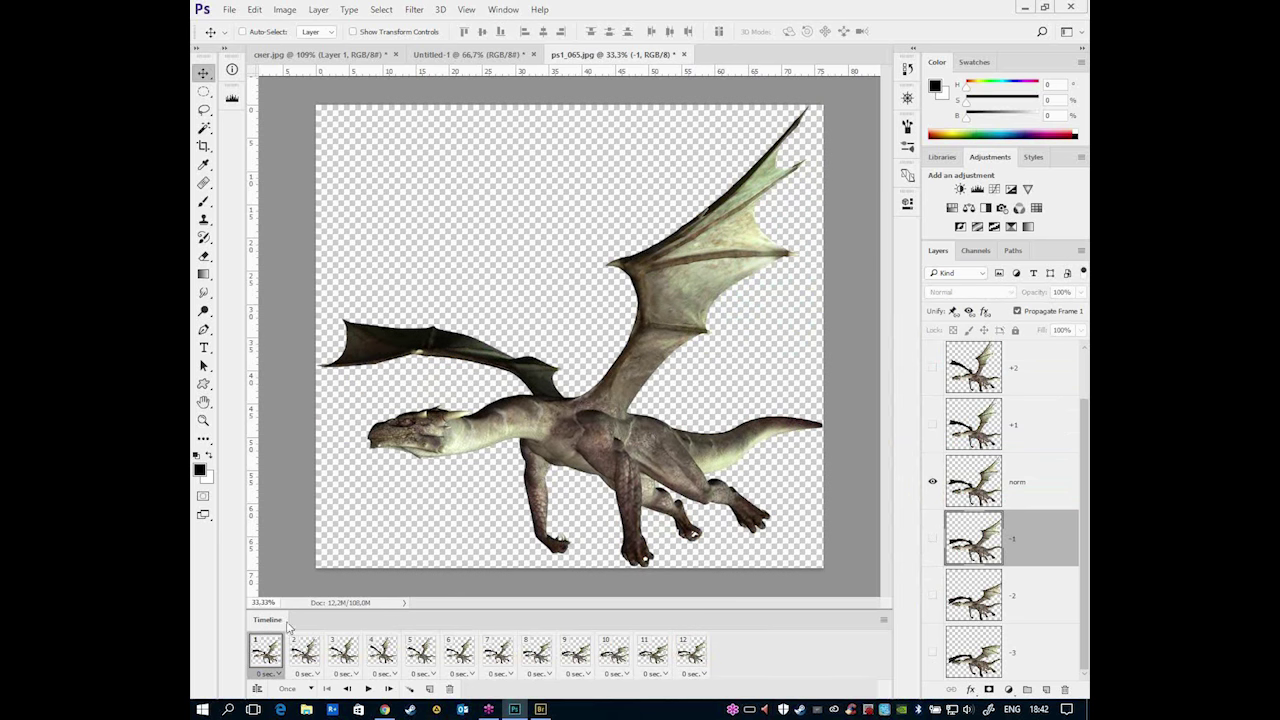
- Select all twelve frames and give them a 0.2-second delay
{"action": "left_click", "coordinate": [700, 664], "text": "shift"}
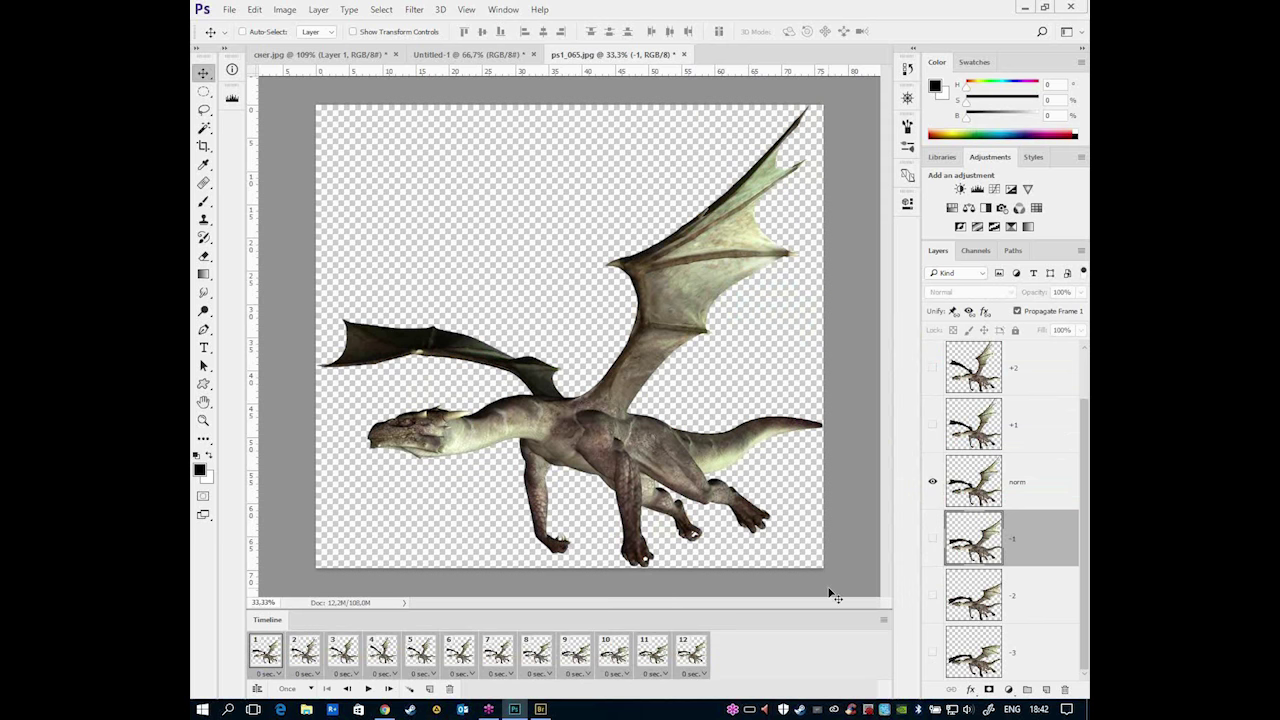
{"action": "left_click", "coordinate": [695, 674]}
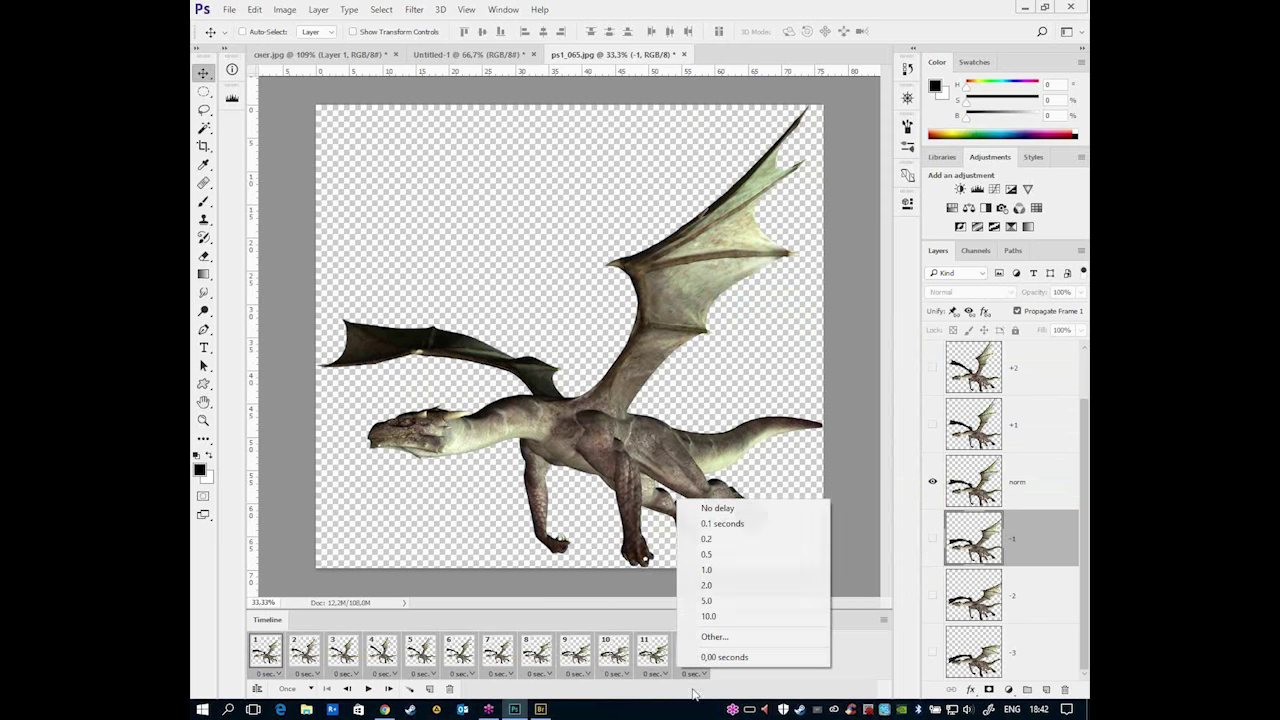
{"action": "left_click", "coordinate": [726, 542]}
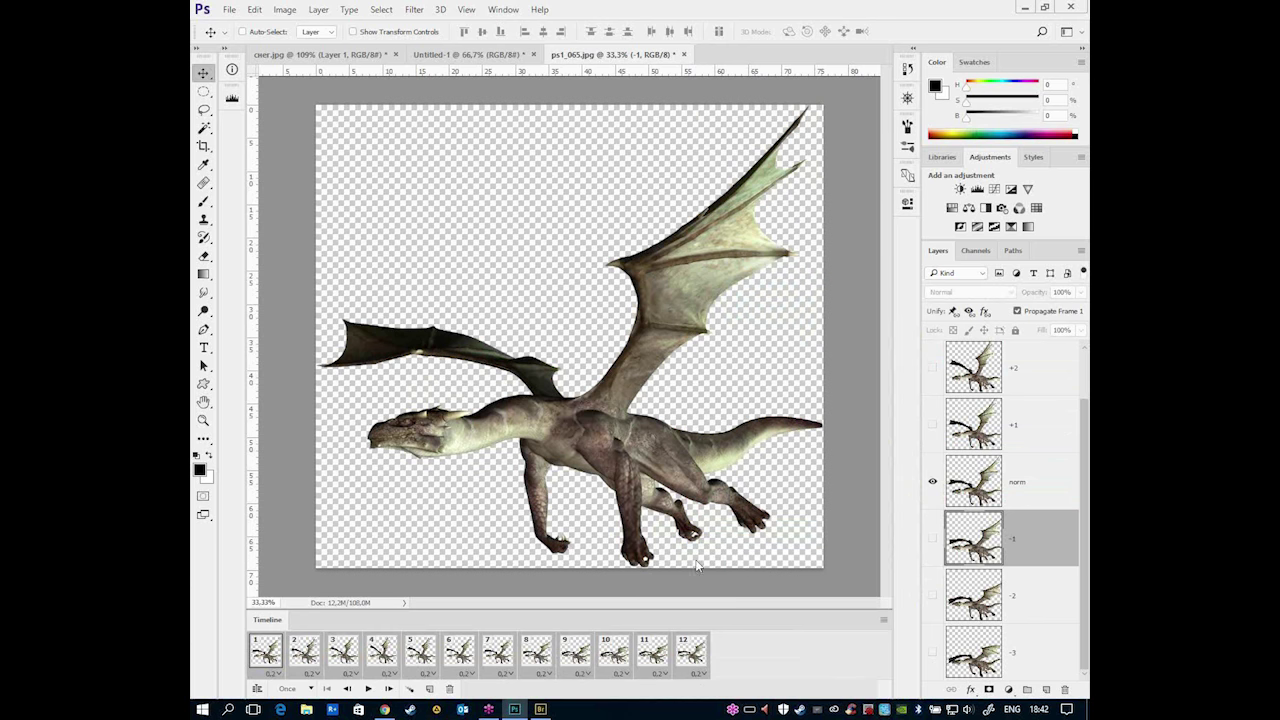
- Set looping to Forever and play the wing-flapping animation
{"action": "left_click", "coordinate": [312, 690]}
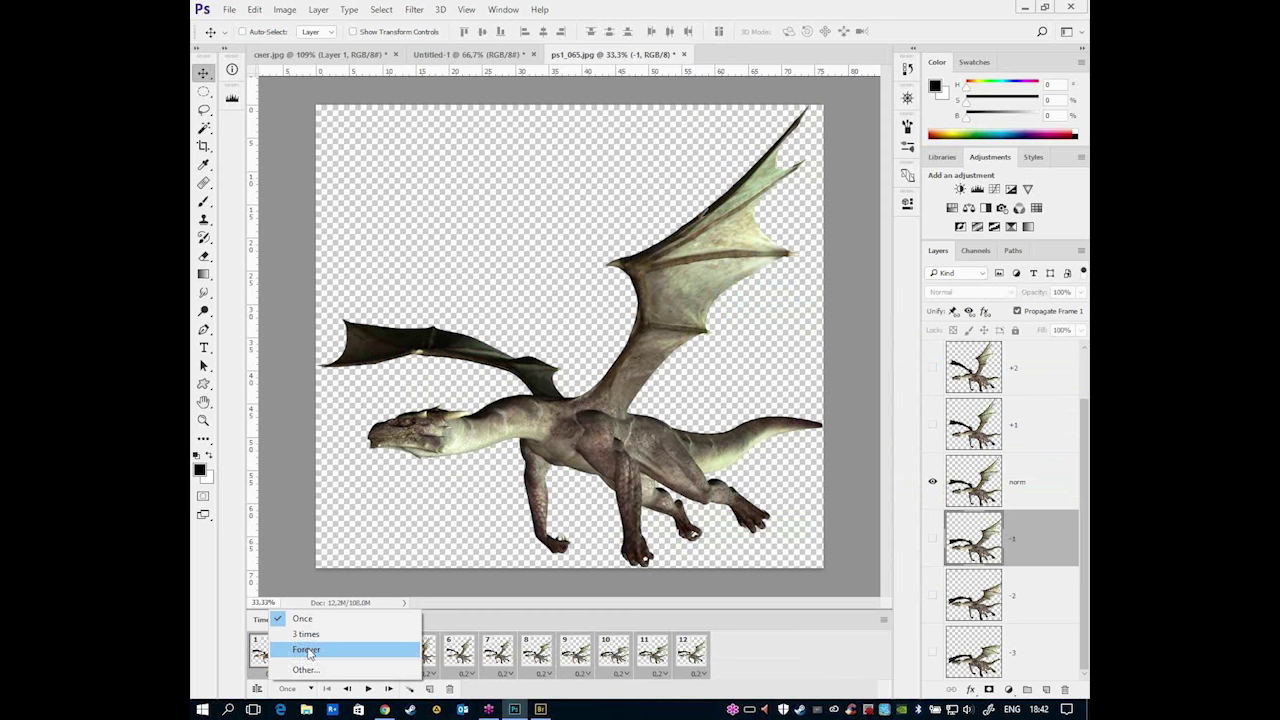
{"action": "left_click", "coordinate": [306, 650]}
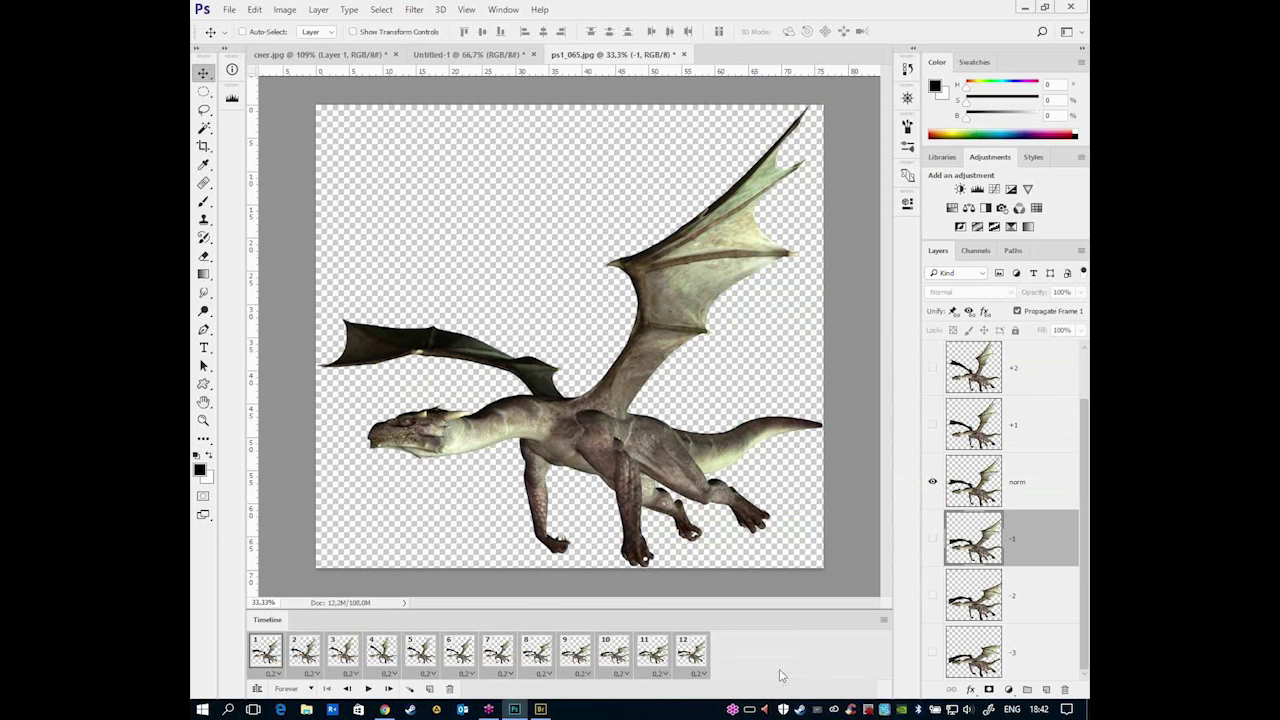
{"action": "left_click", "coordinate": [368, 689]}
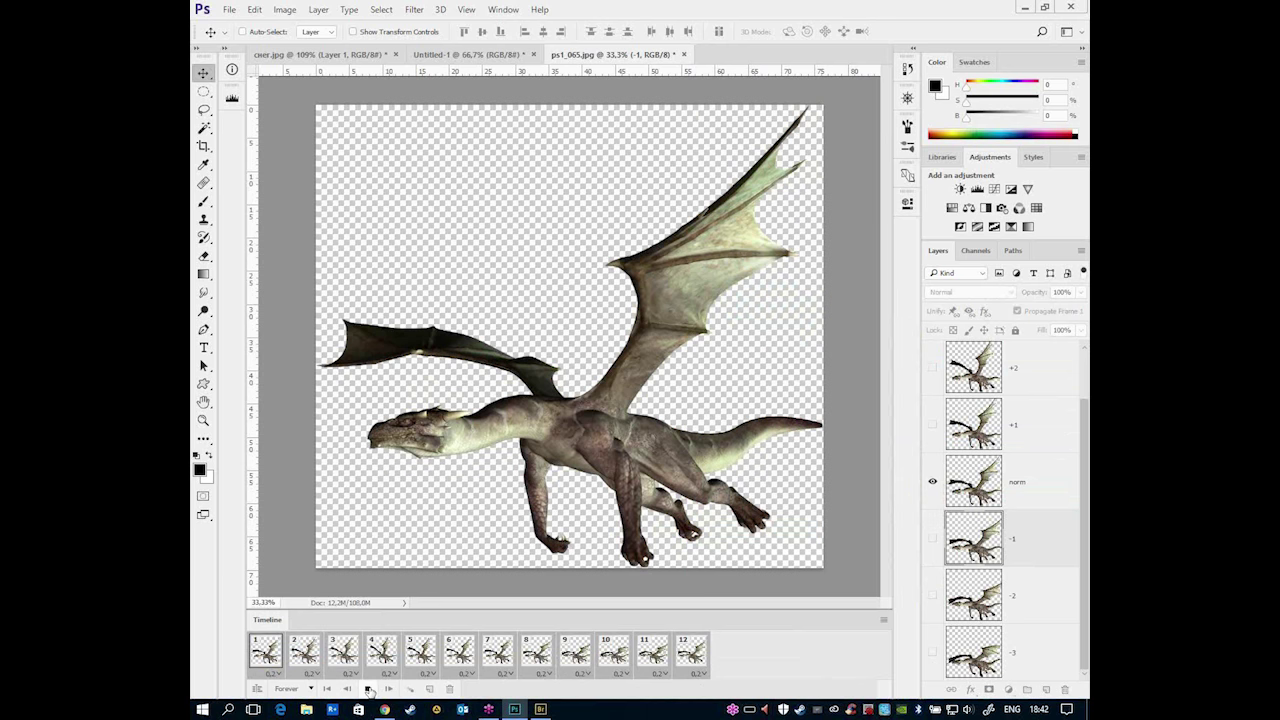